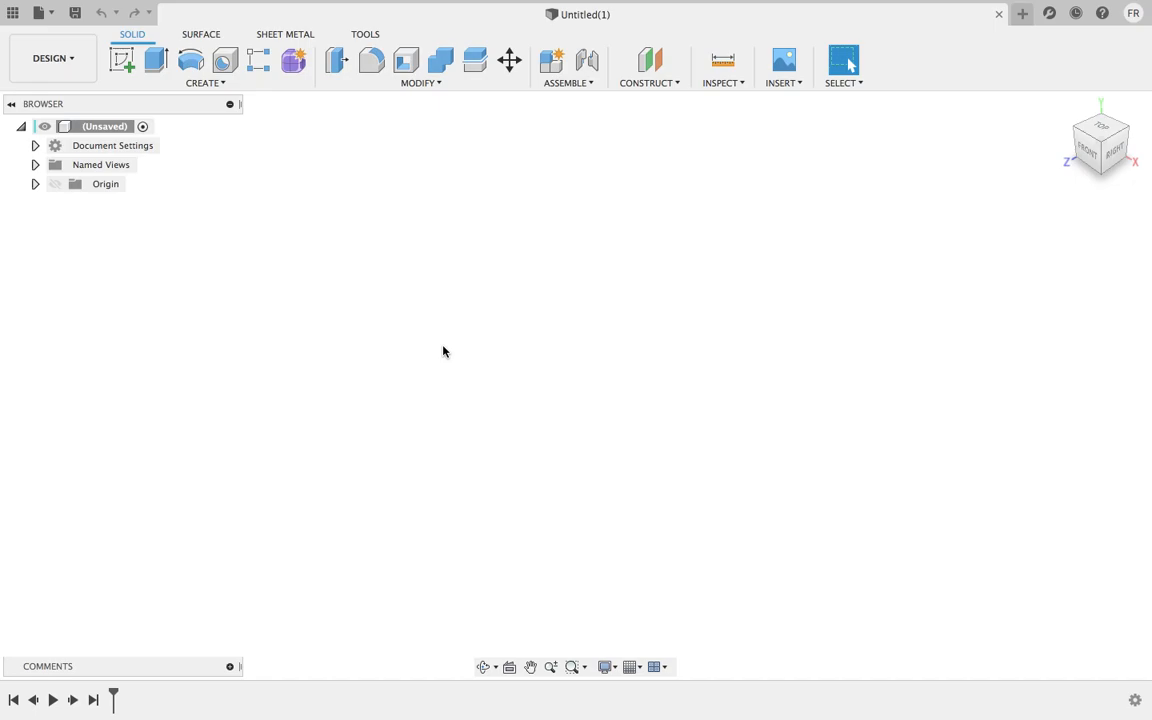
click(240, 88)
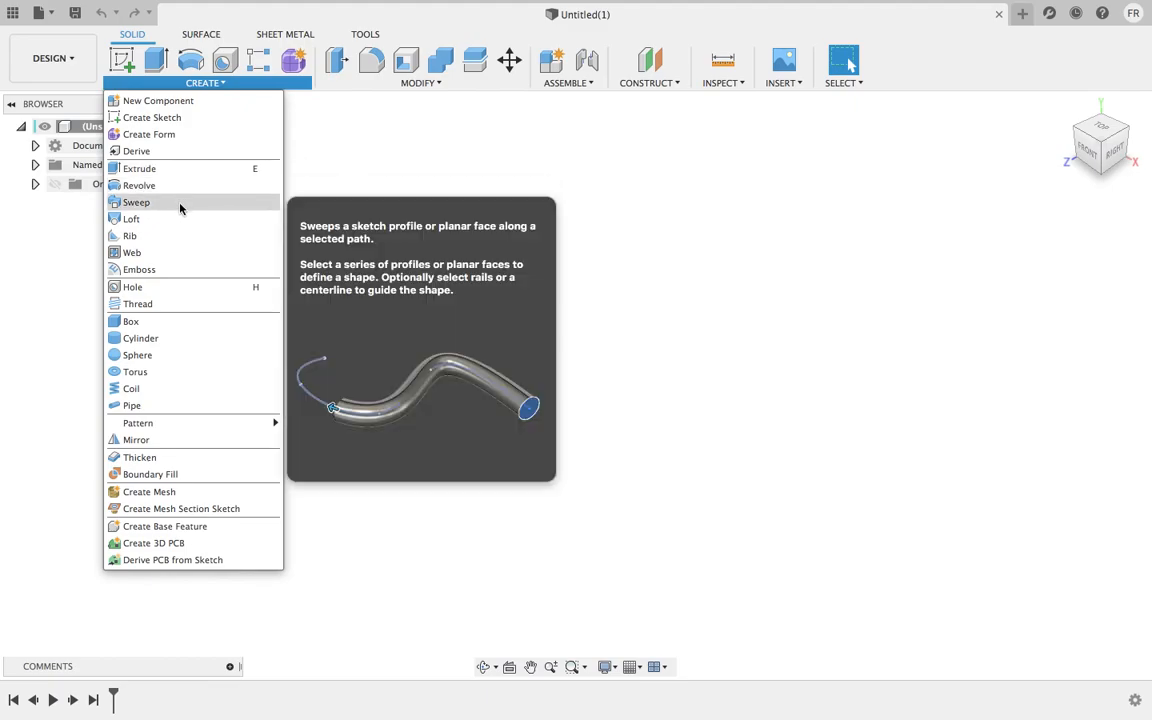
click(403, 92)
click(402, 88)
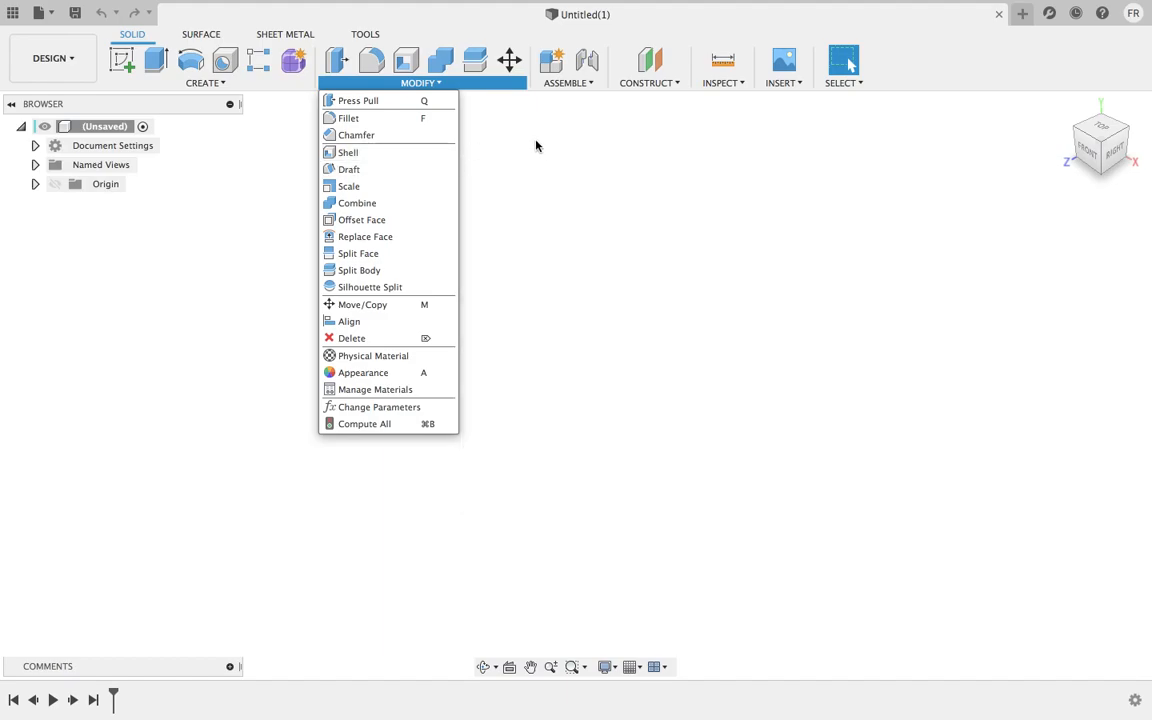
click(537, 148)
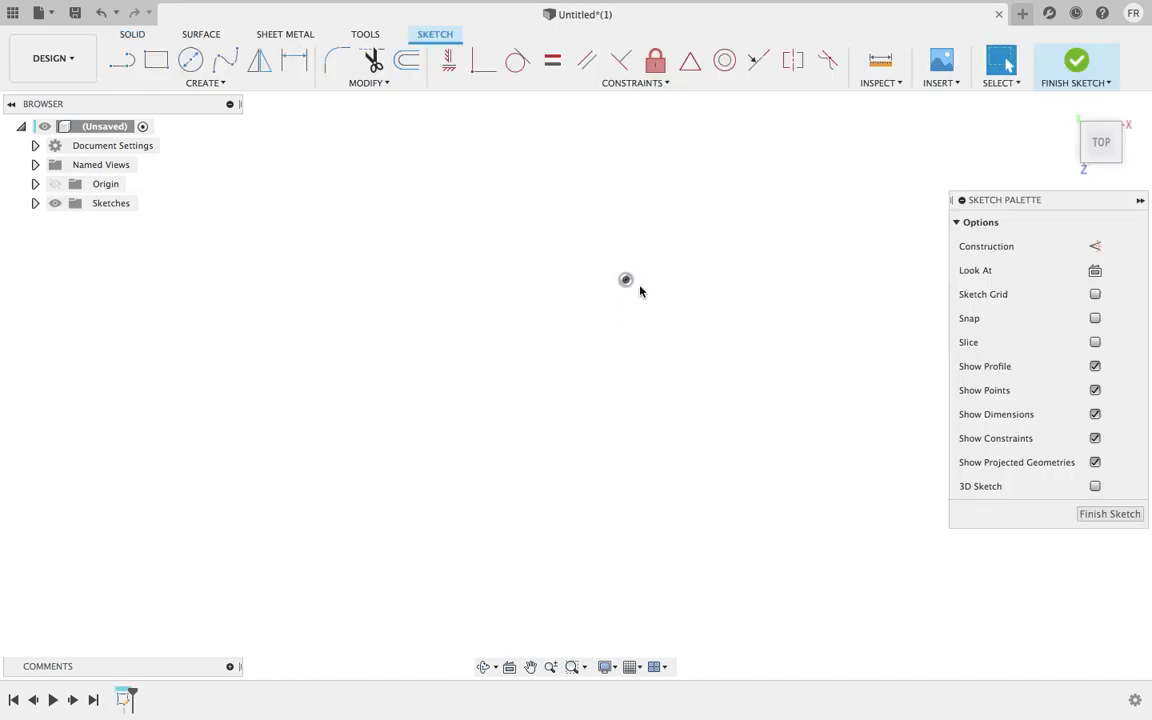
Sketch a vertical construction line running upward from the origin
middle_drag(640, 291, 520, 312)
click(121, 60)
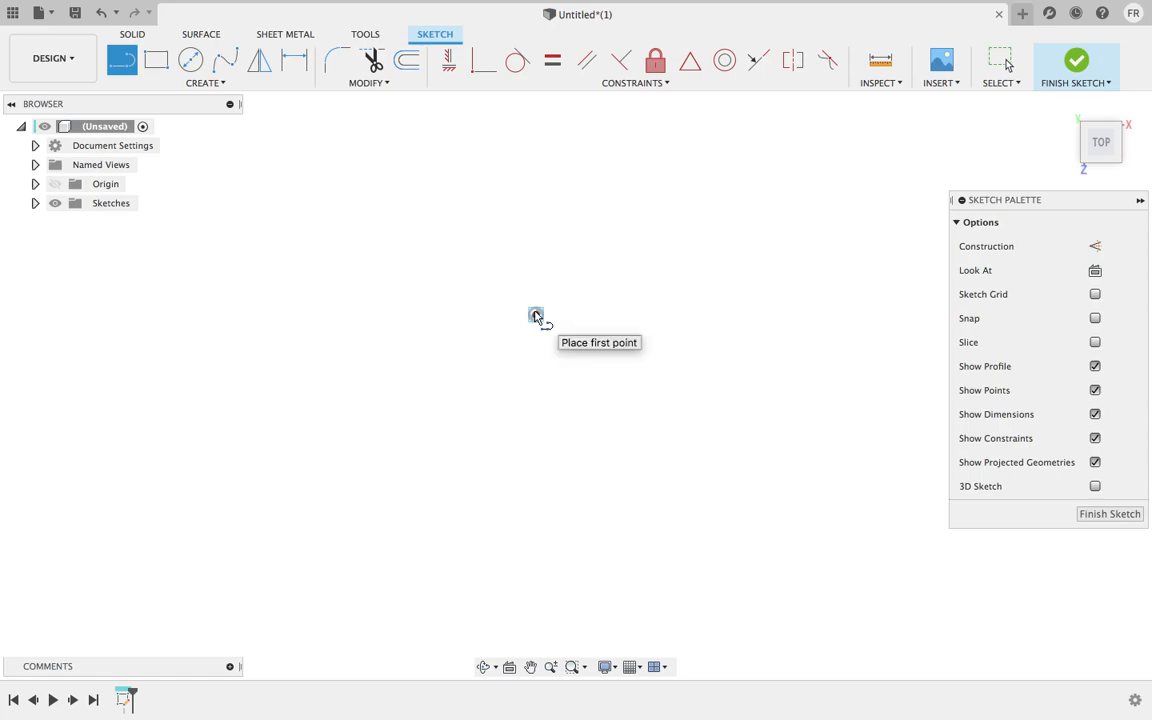
click(1098, 248)
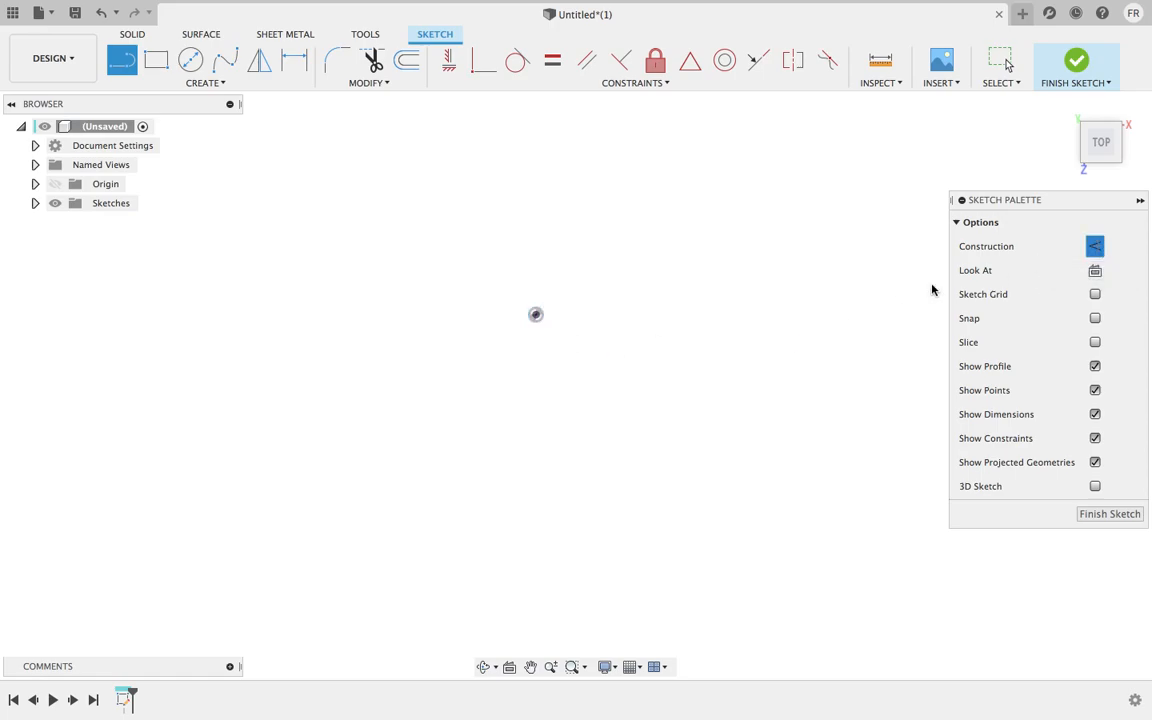
click(536, 314)
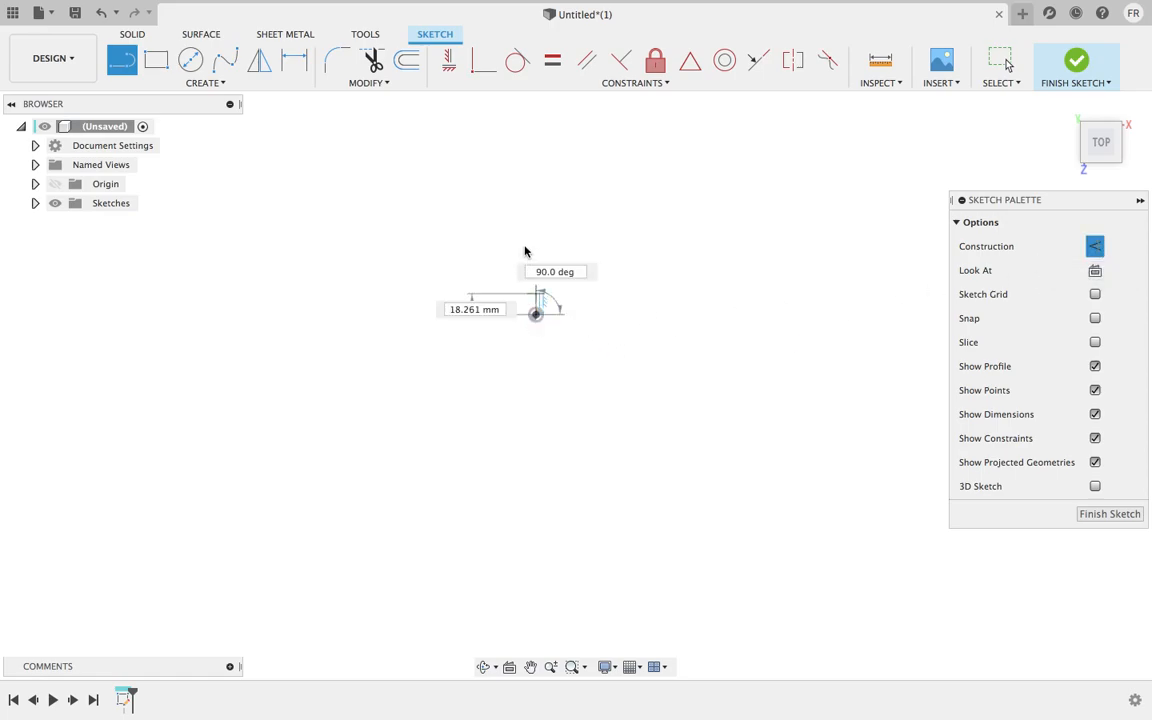
click(533, 192)
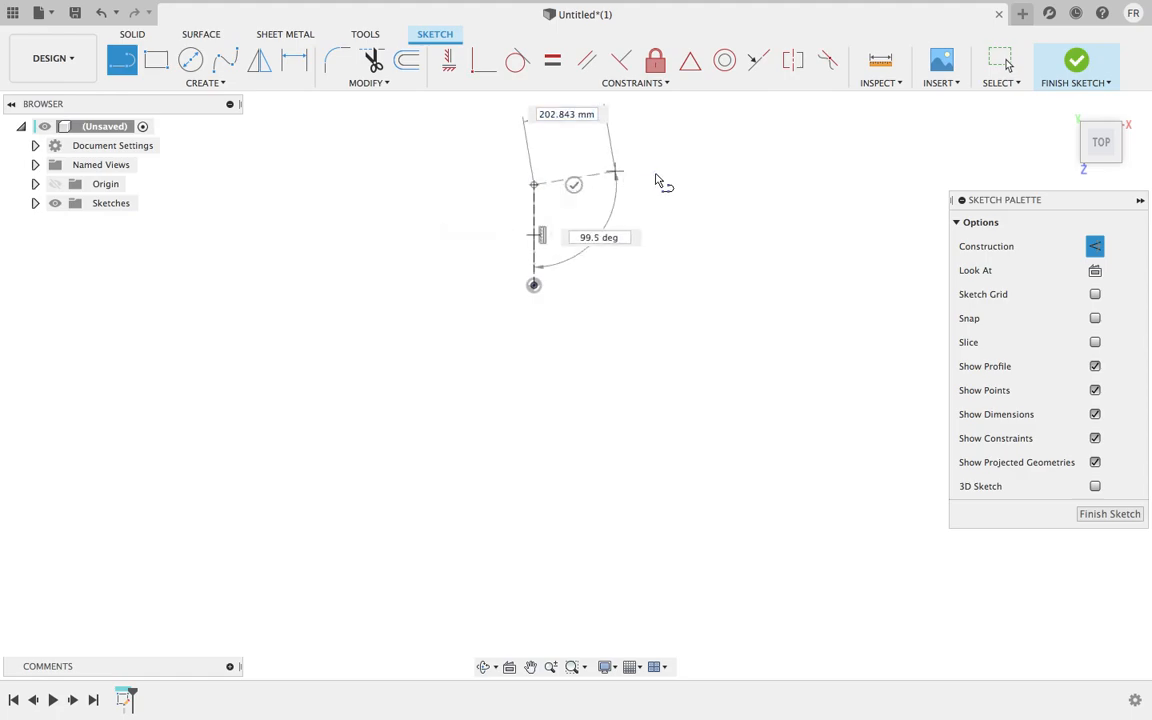
right_click(715, 197)
click(728, 193)
Dimension the vertical construction line's length to 95 mm
key(d)
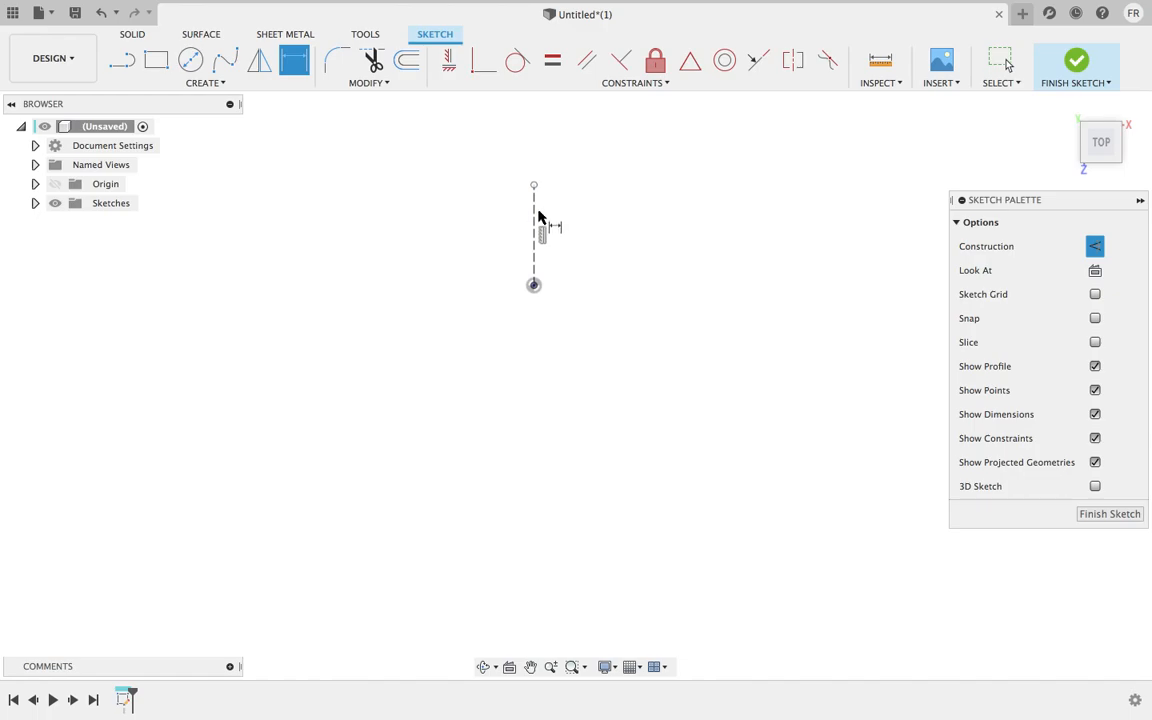
click(534, 230)
click(493, 231)
text(95)
key(Return)
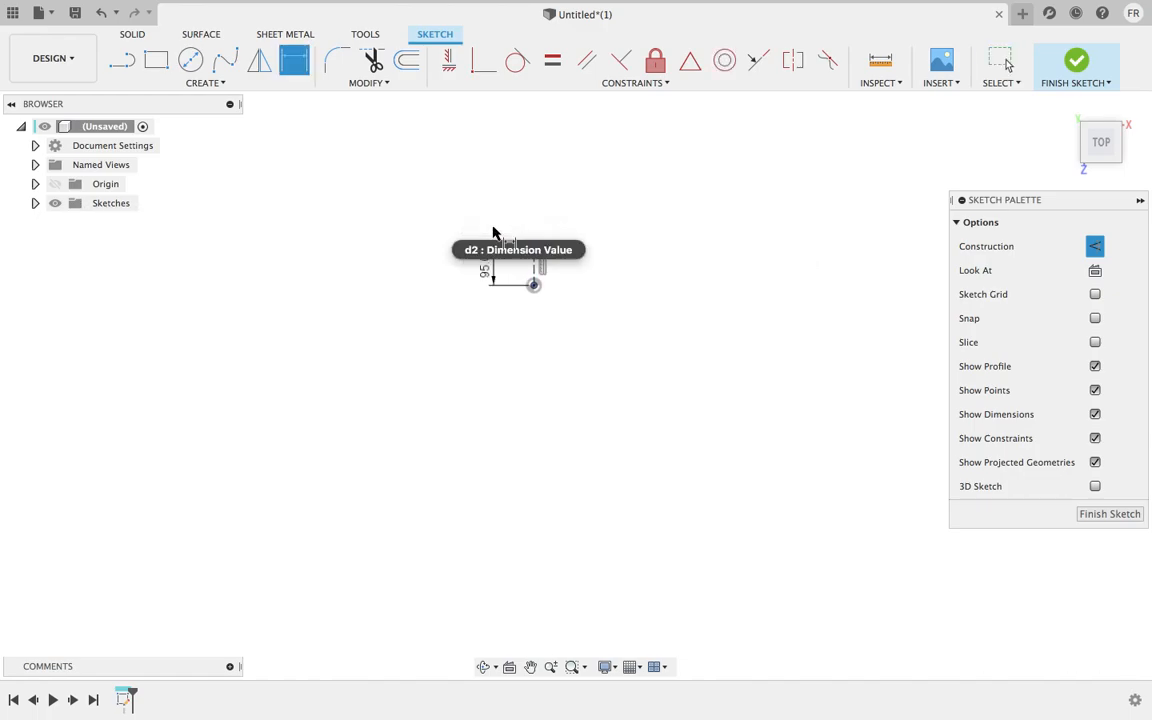
Draw a solid-line profile from the construction line's upper end: a short horizontal edge, two descending slanted edges, and a vertical edge down to about origin level
scroll(540, 236, up, 8)
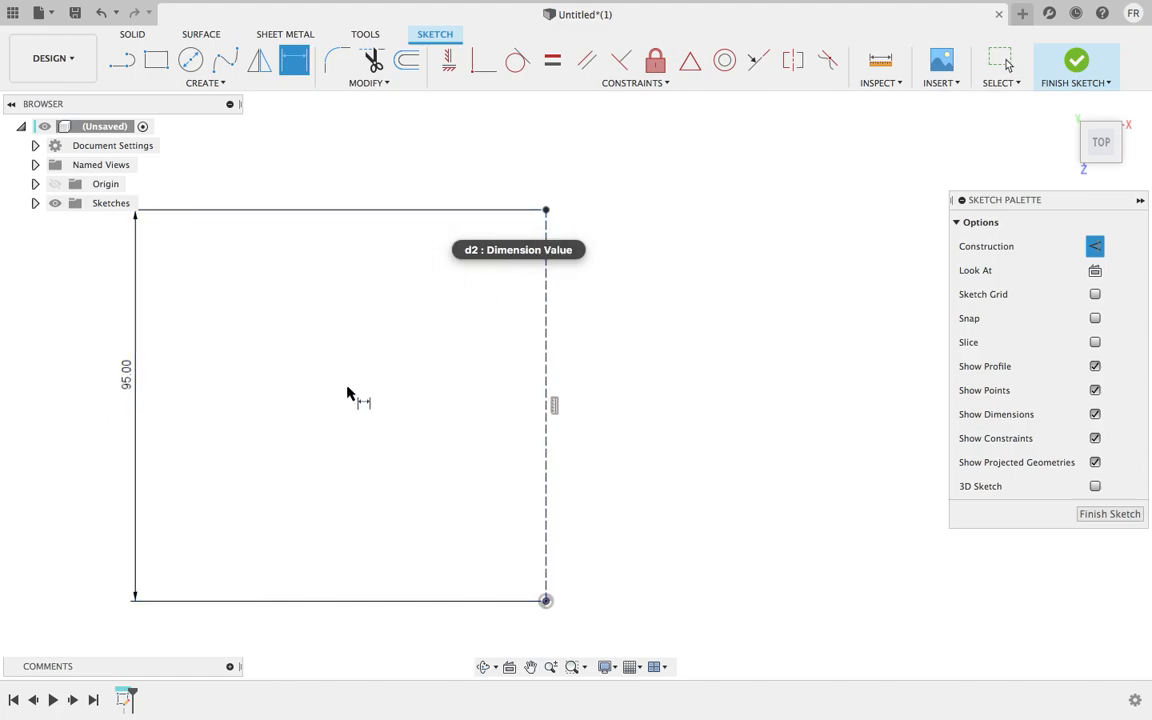
key(l)
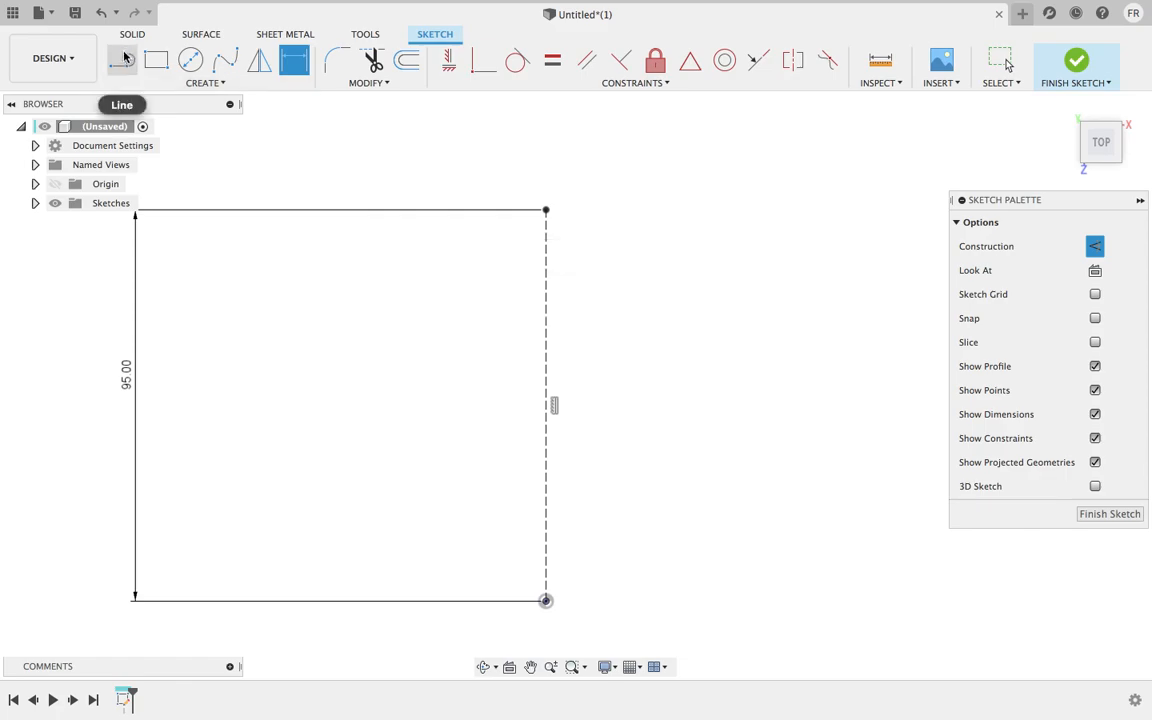
click(1097, 248)
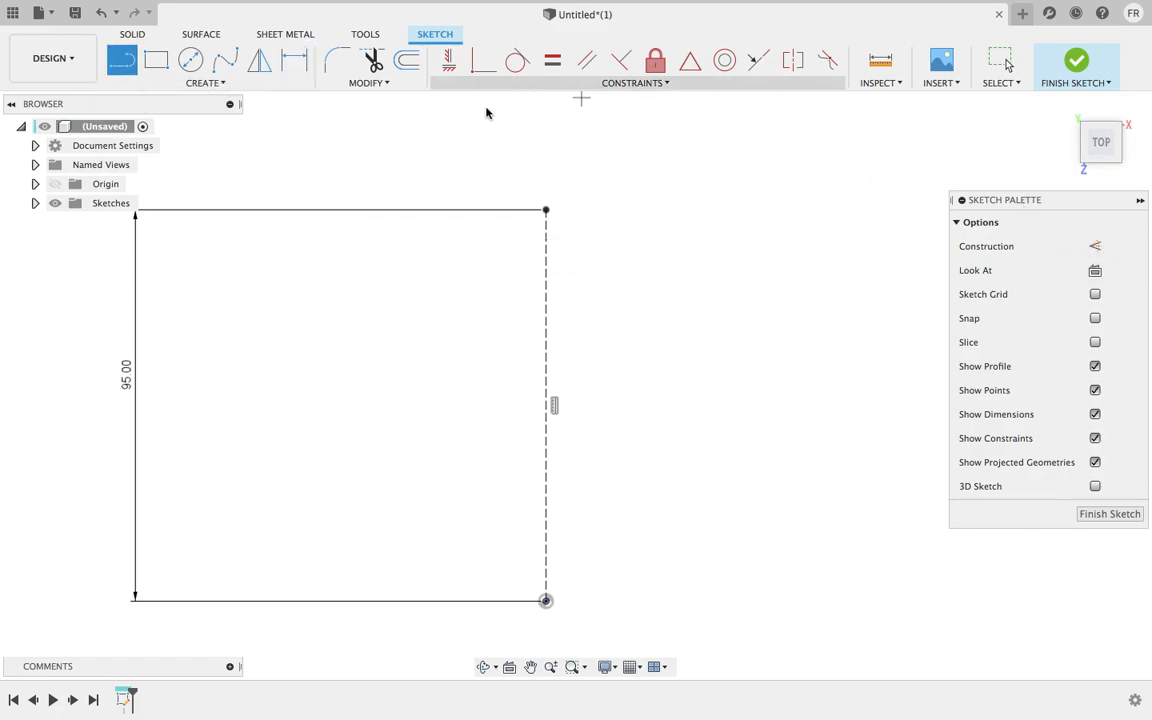
click(545, 210)
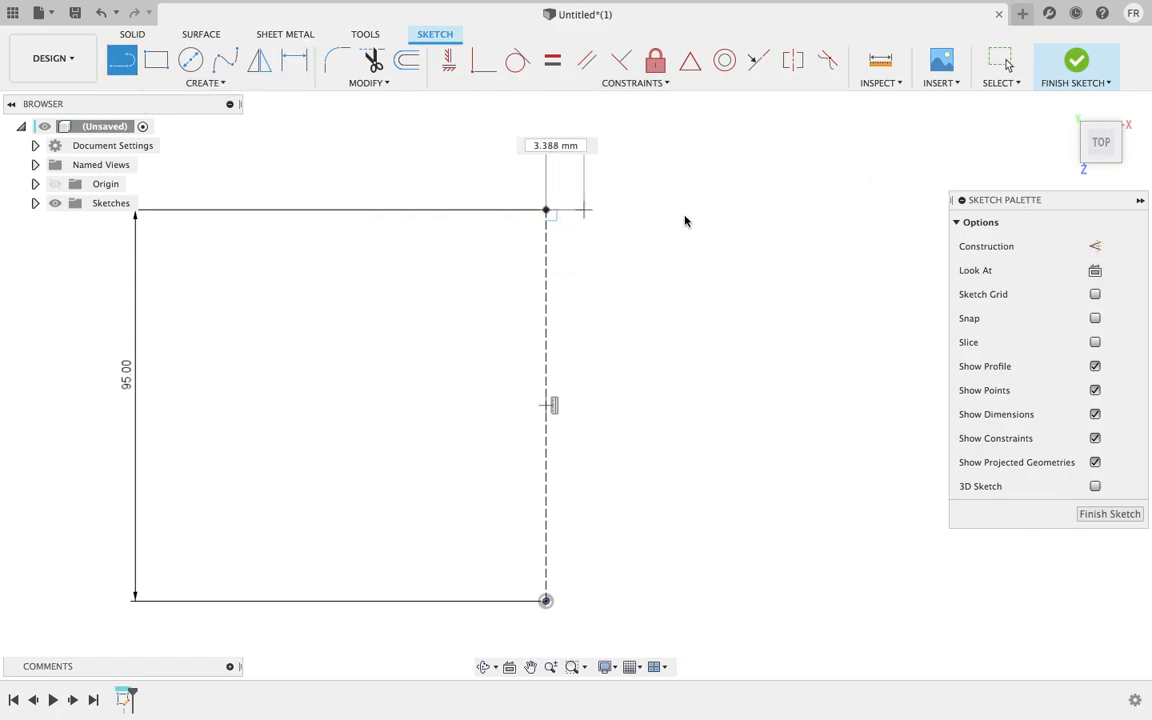
click(623, 211)
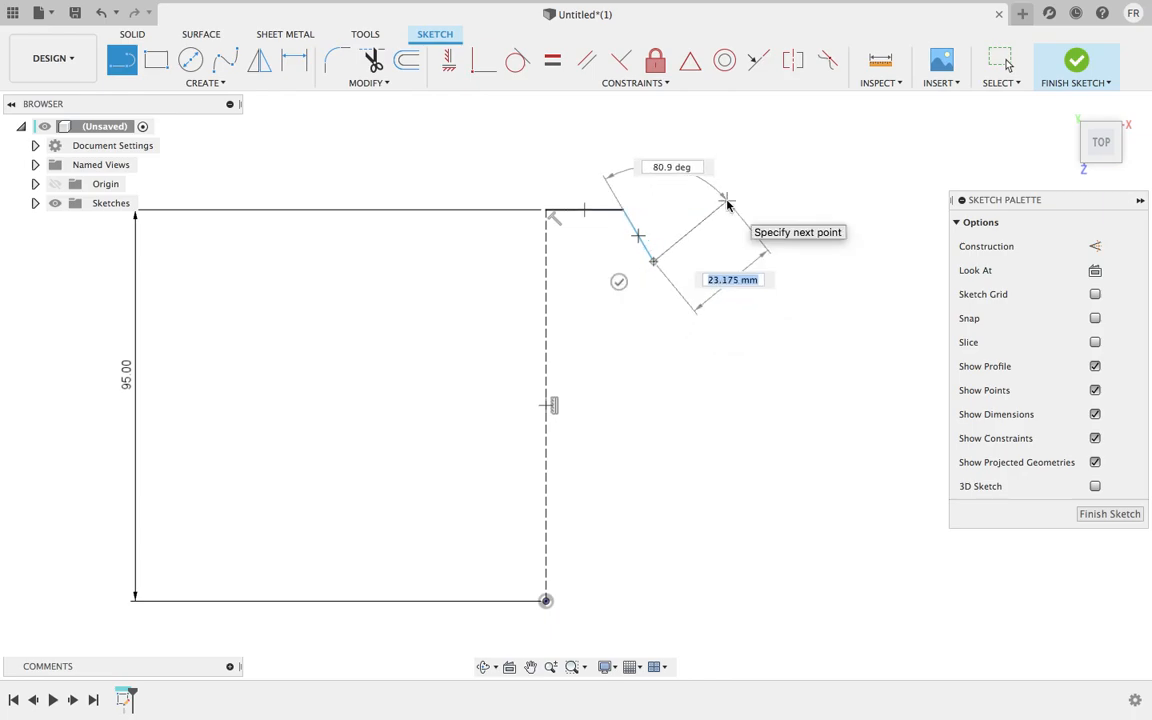
click(694, 303)
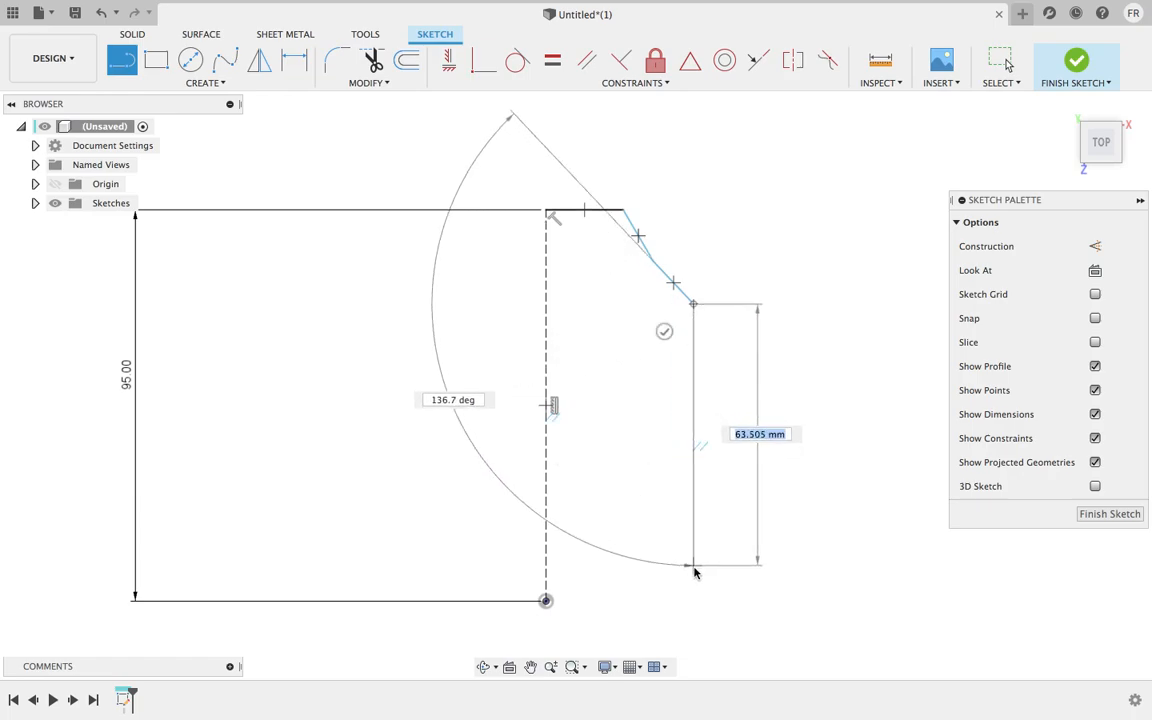
click(694, 597)
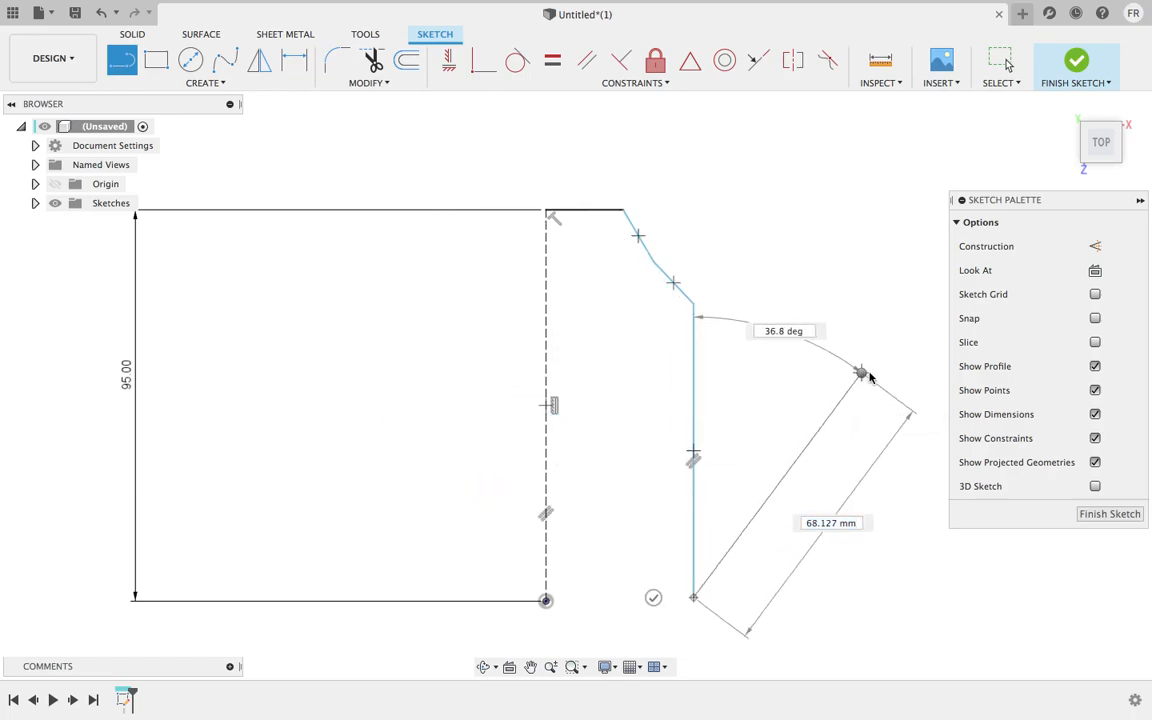
right_click(861, 373)
click(925, 372)
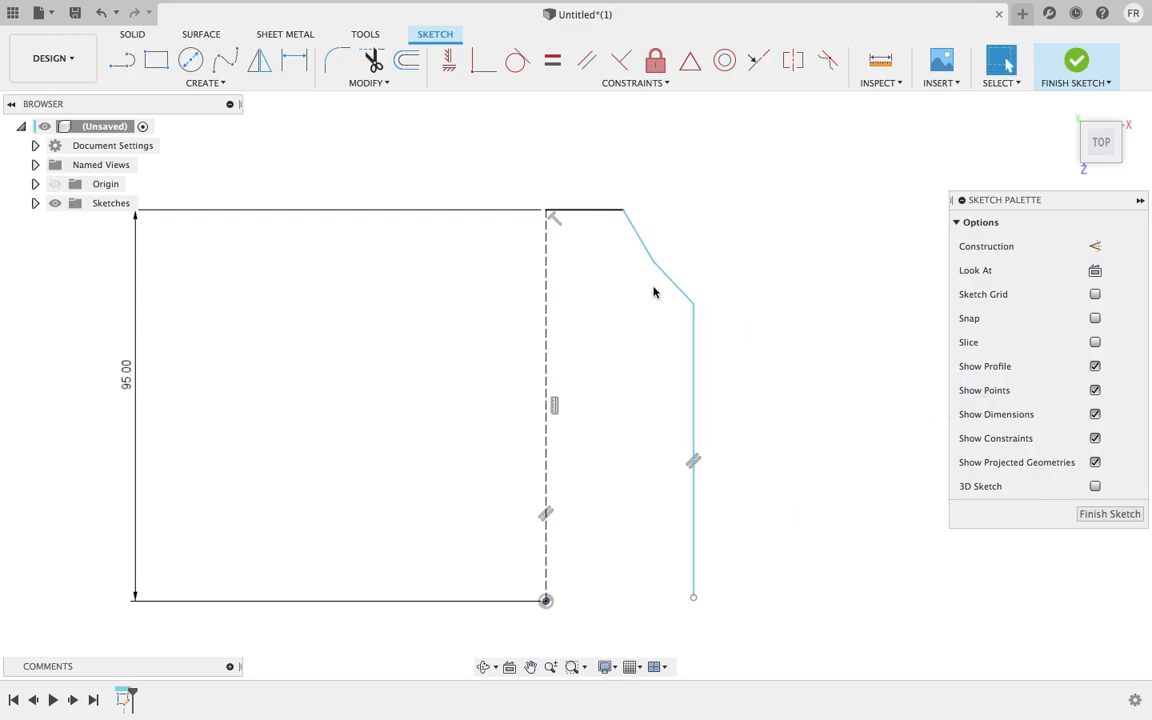
Dimension the profile's top horizontal edge to 20 mm
click(588, 212)
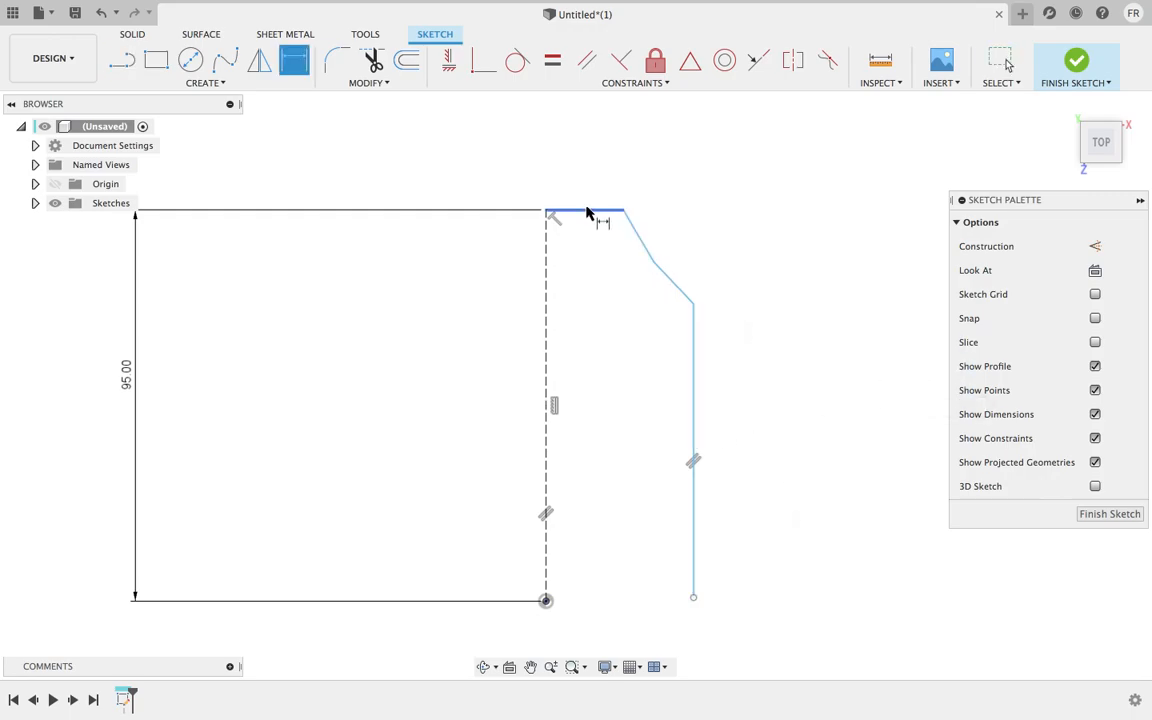
click(586, 192)
text(20)
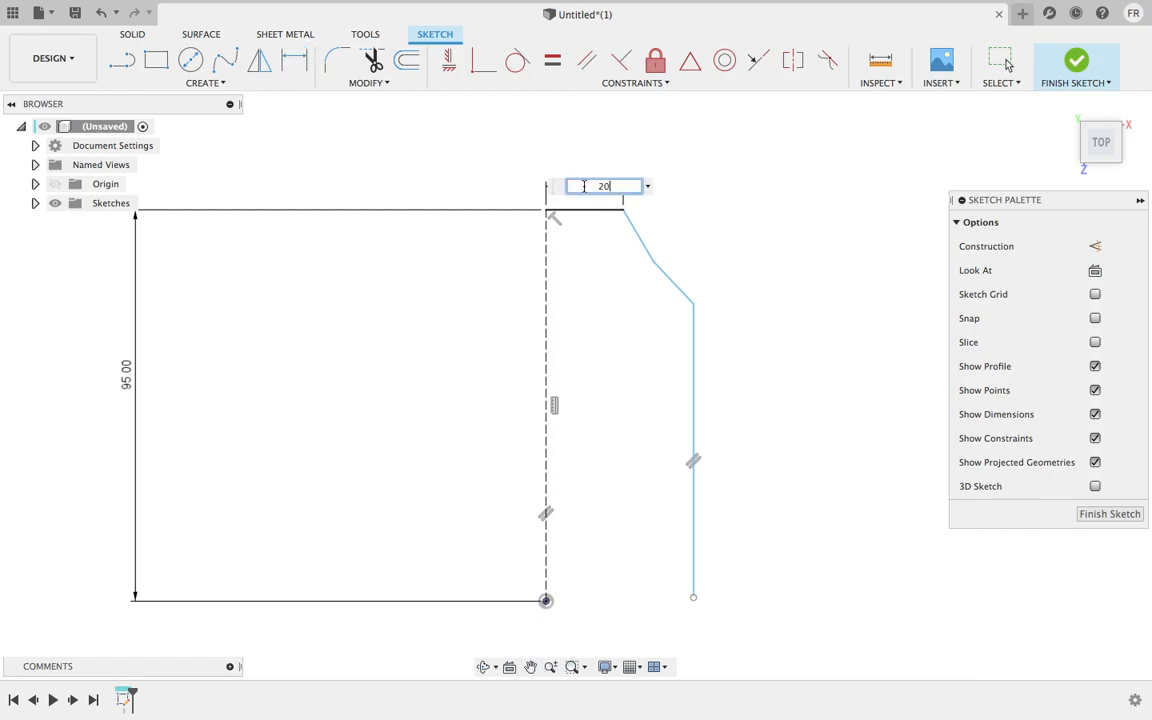
key(Return)
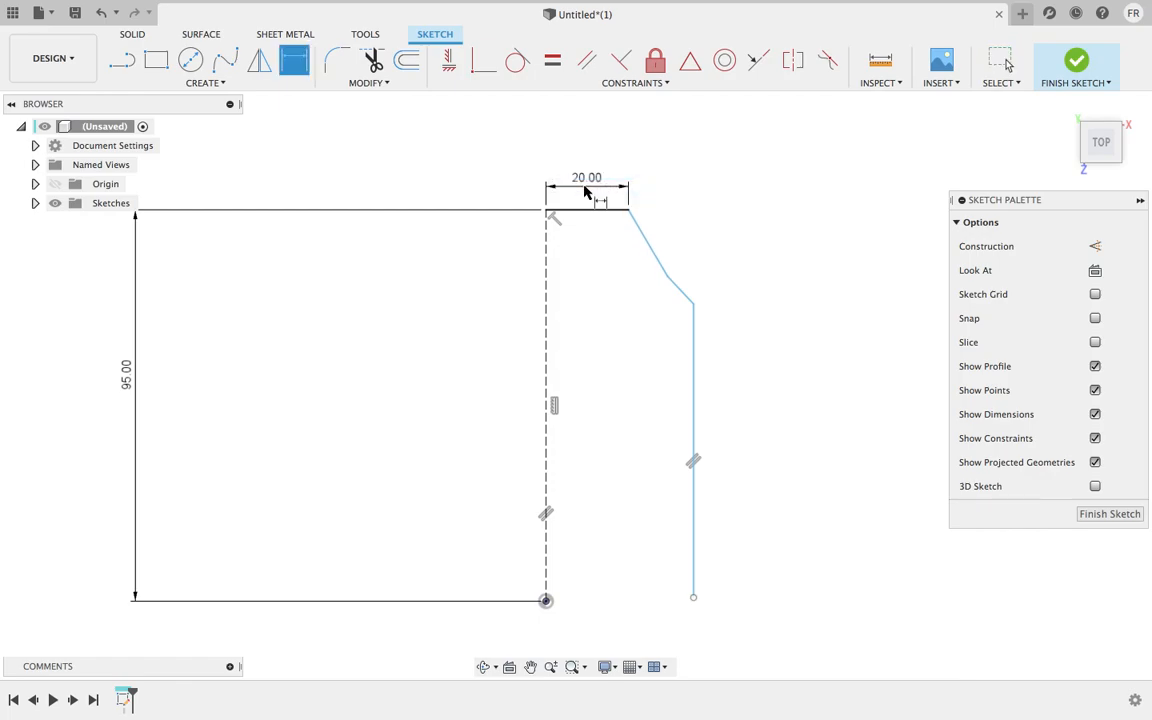
Dimension the upper slanted edge with a vertical height of 10 mm and an aligned length of 11 mm
click(659, 240)
click(689, 247)
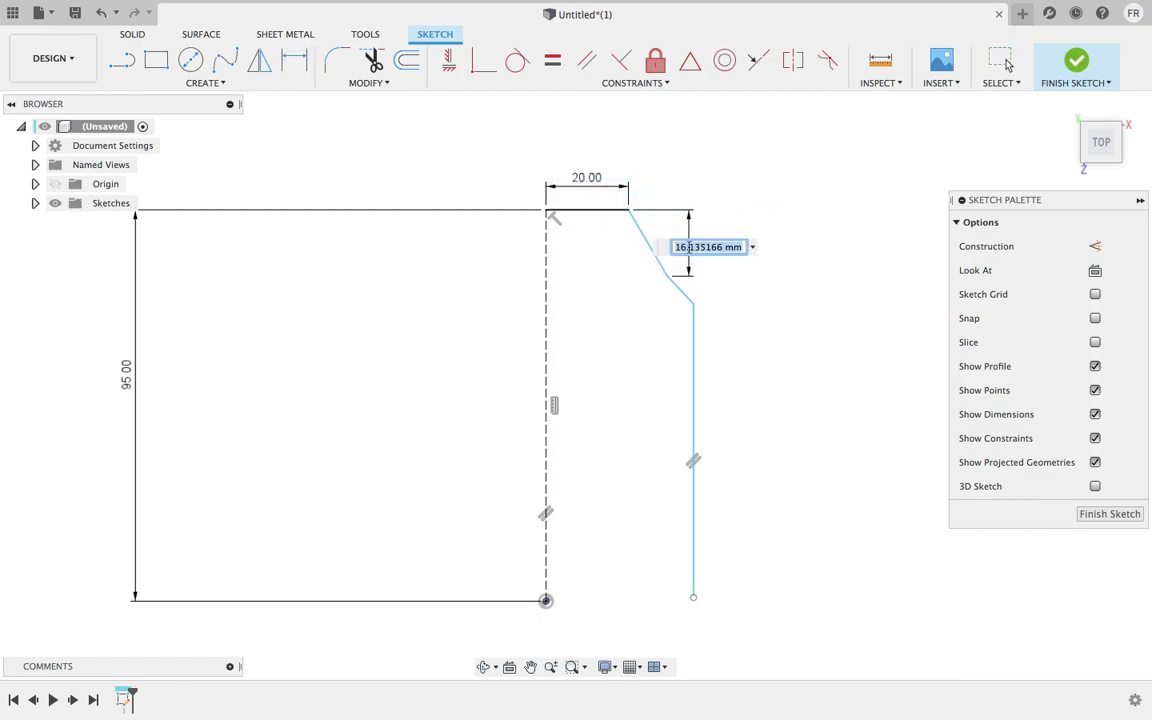
text(10)
key(Return)
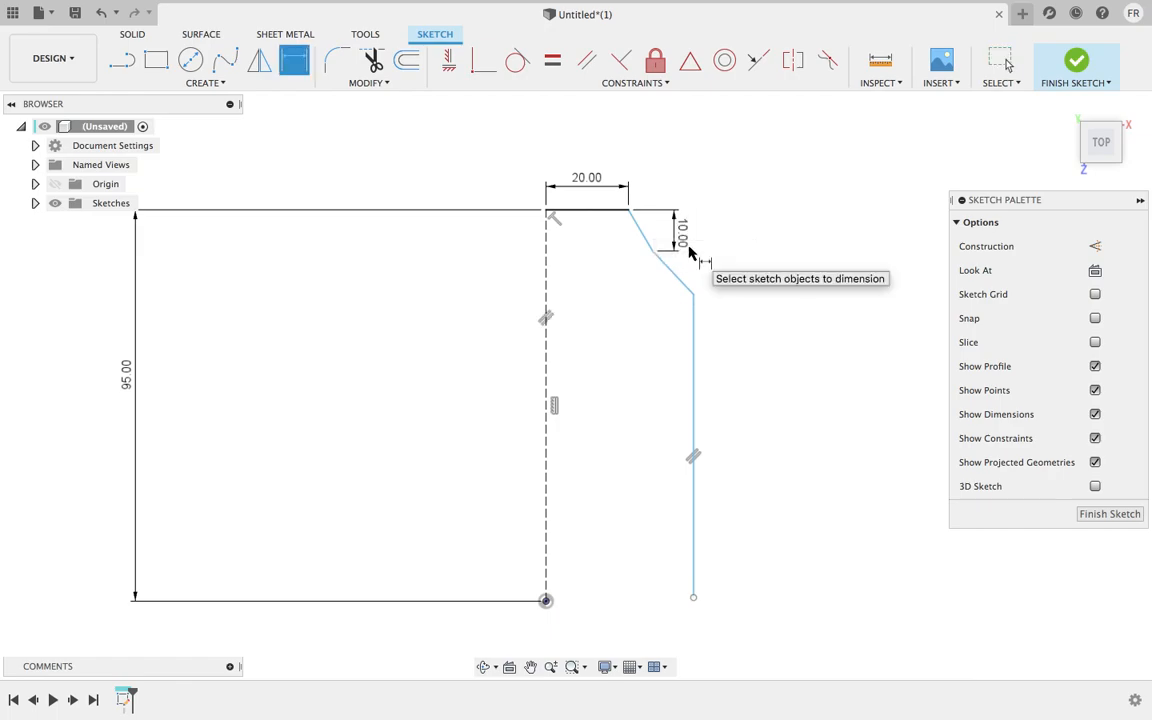
click(644, 237)
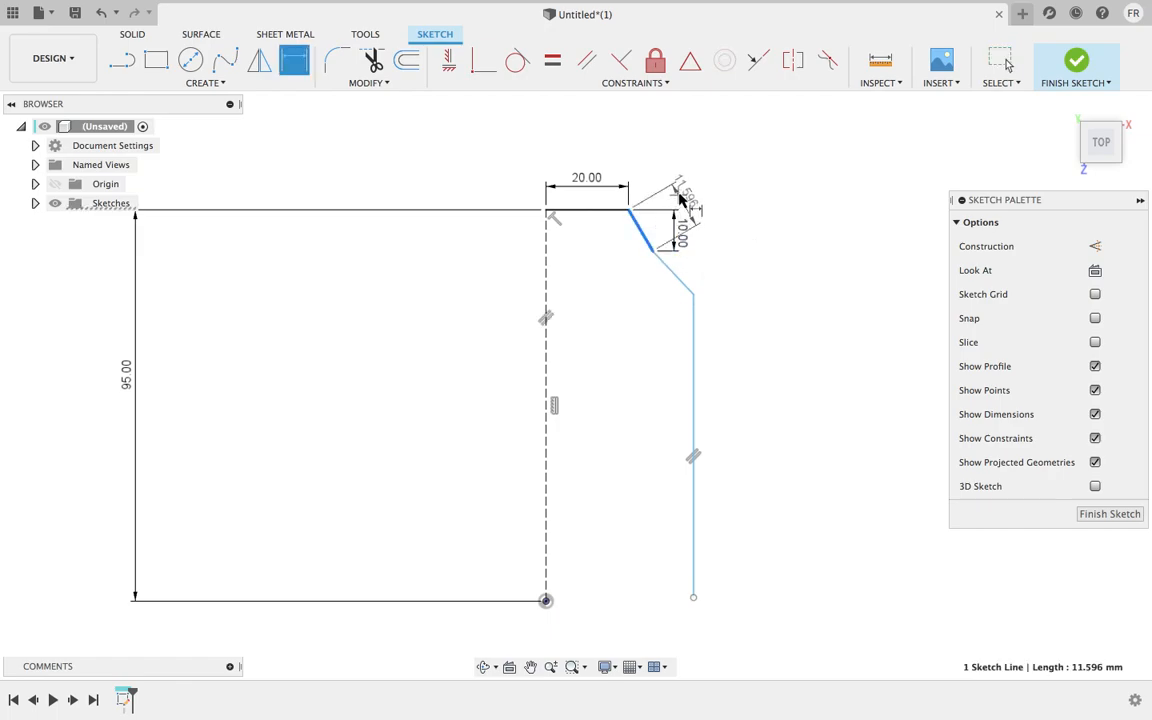
click(692, 195)
text(1)
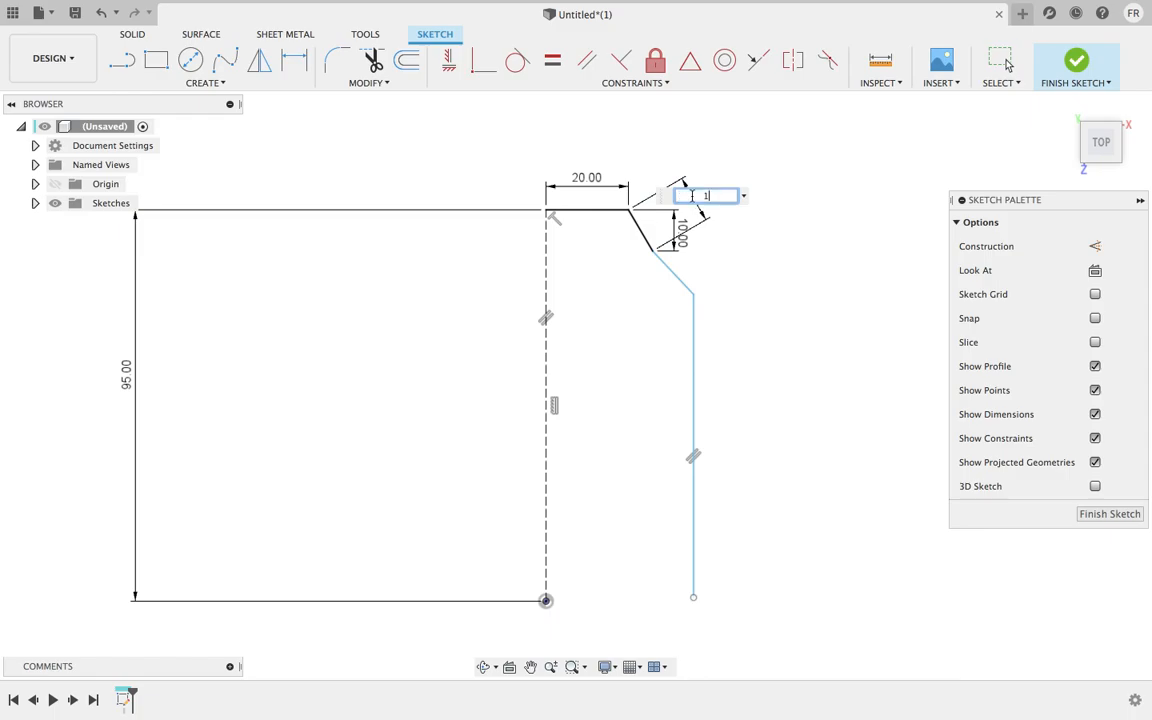
text(1)
key(Return)
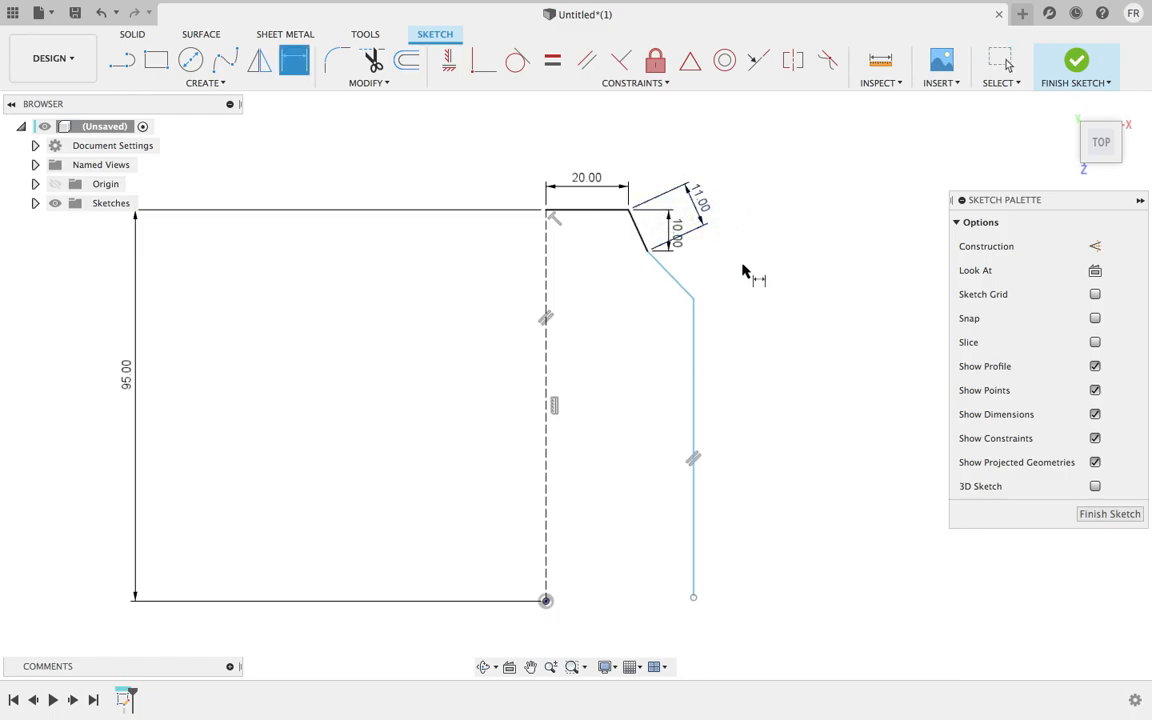
Dimension the lower slanted edge with a vertical height of 15 mm and an aligned length of 20 mm
click(668, 270)
click(735, 281)
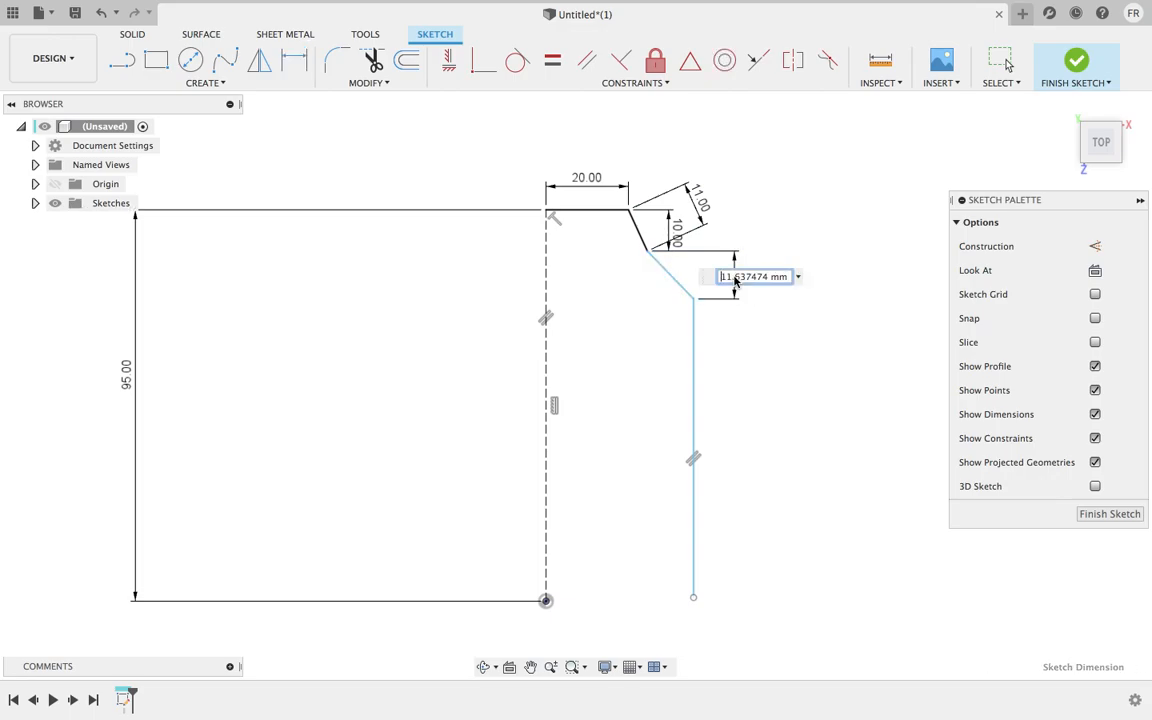
text(15)
key(Return)
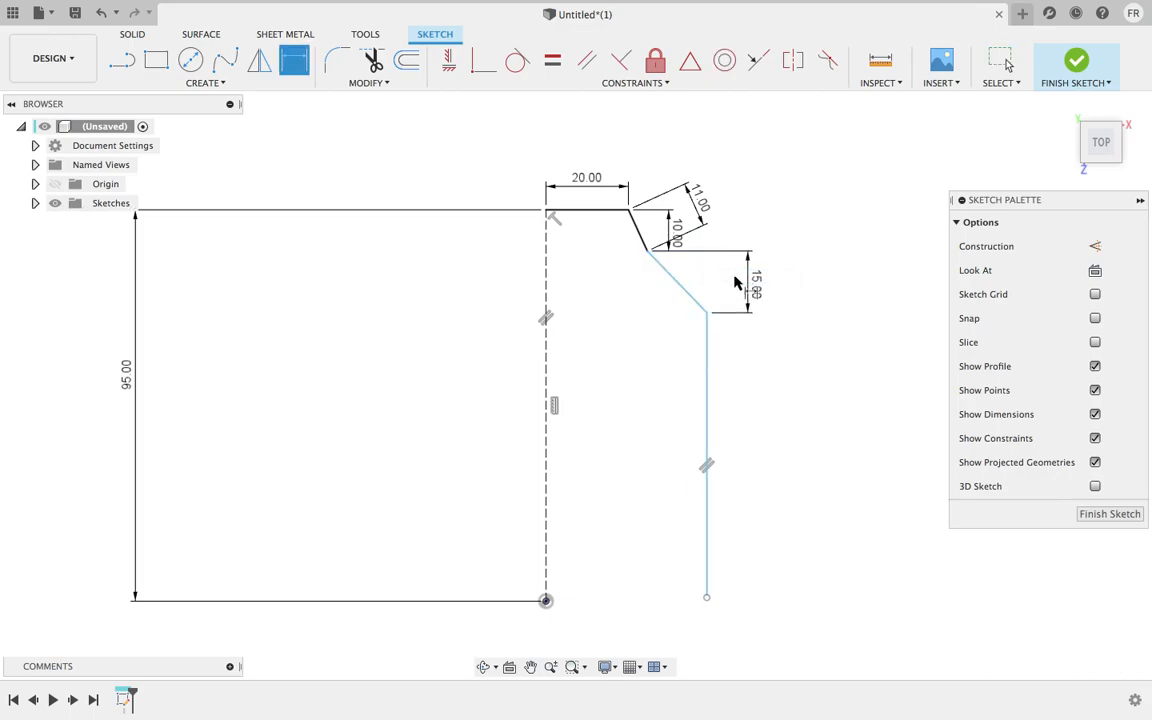
click(698, 278)
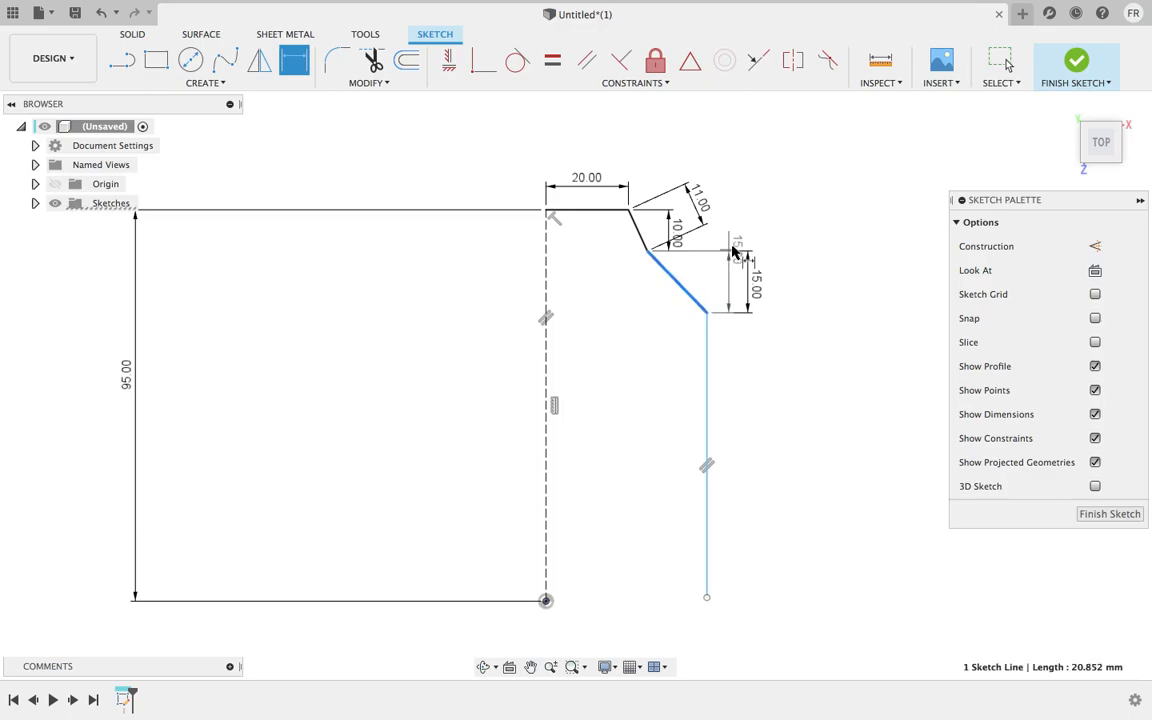
click(752, 229)
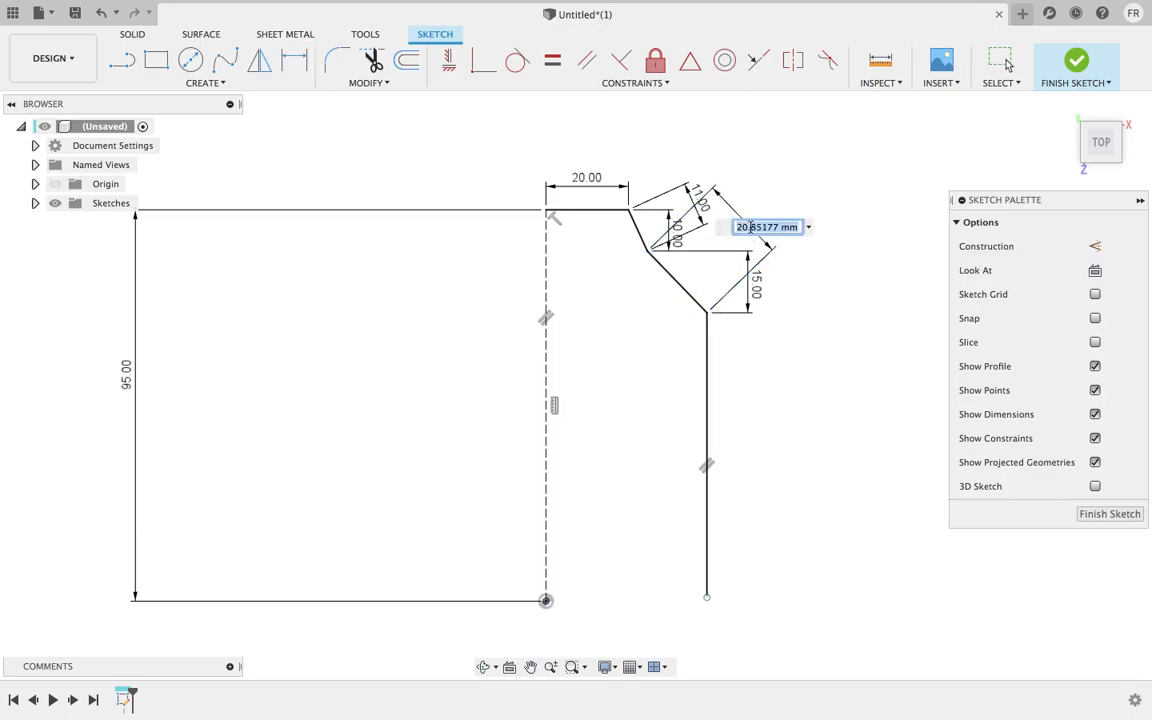
text(20)
key(Return)
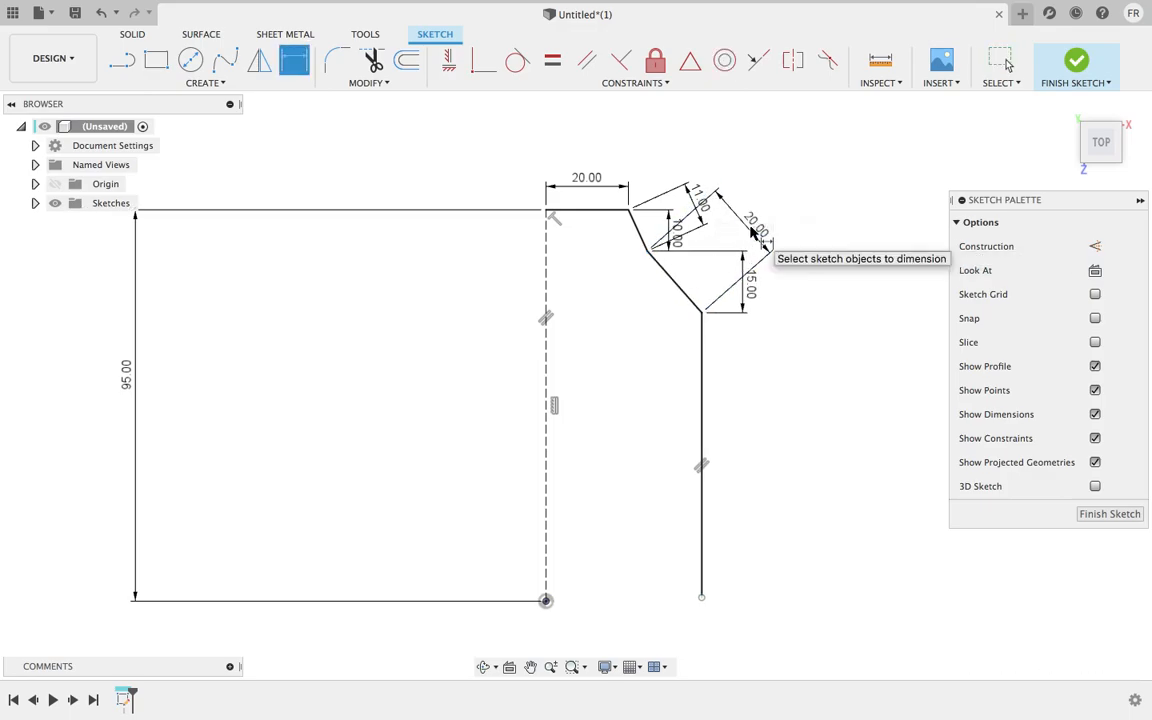
Dimension the profile's outer vertical edge to 70 mm
click(703, 388)
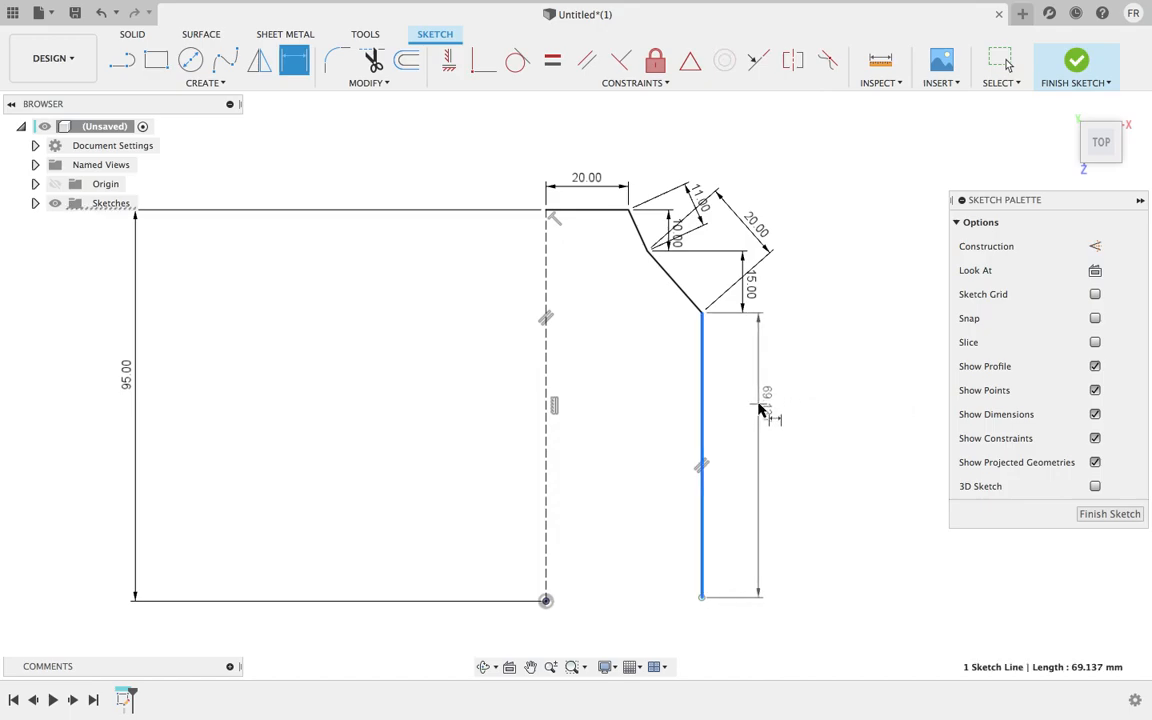
click(758, 403)
text(70)
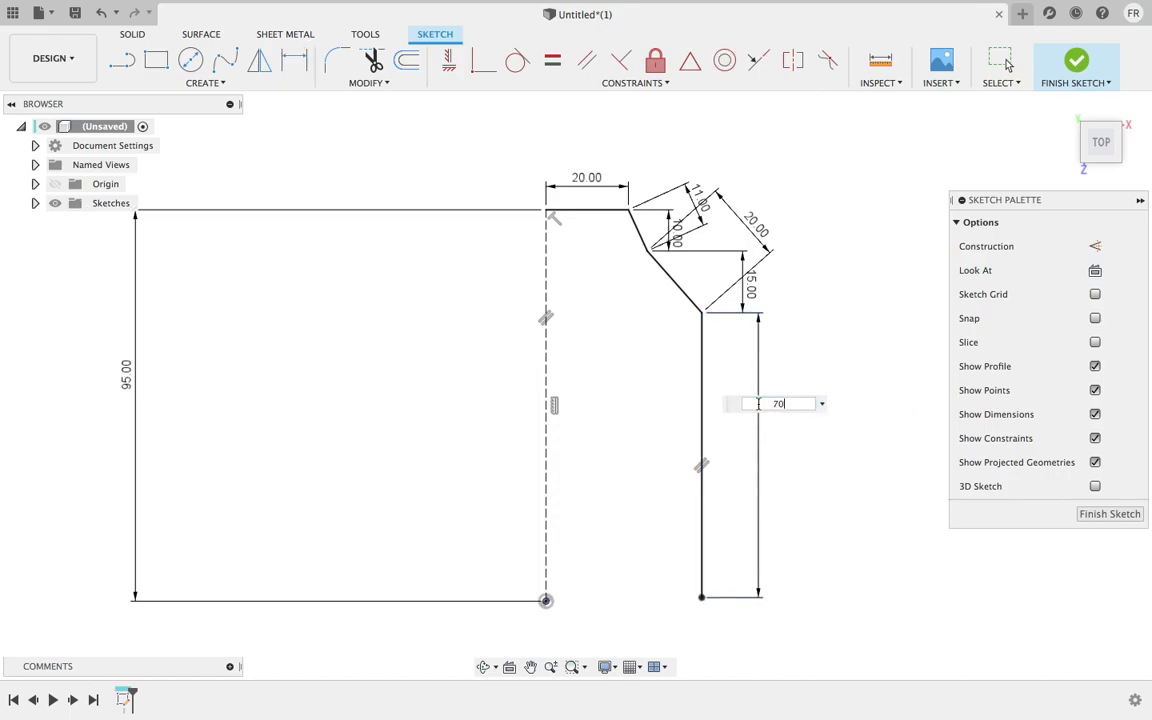
key(Return)
Close the bottom of the profile with a line from the origin to the lower end of the outer vertical edge
key(l)
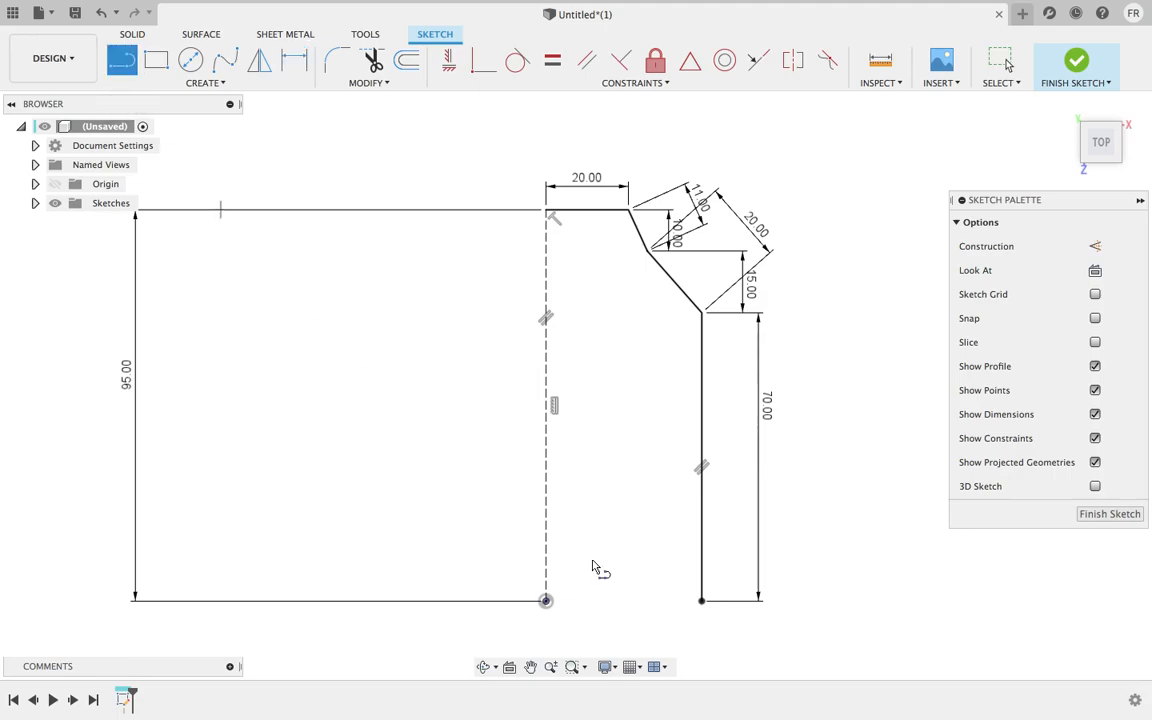
click(546, 601)
click(701, 601)
right_click(851, 373)
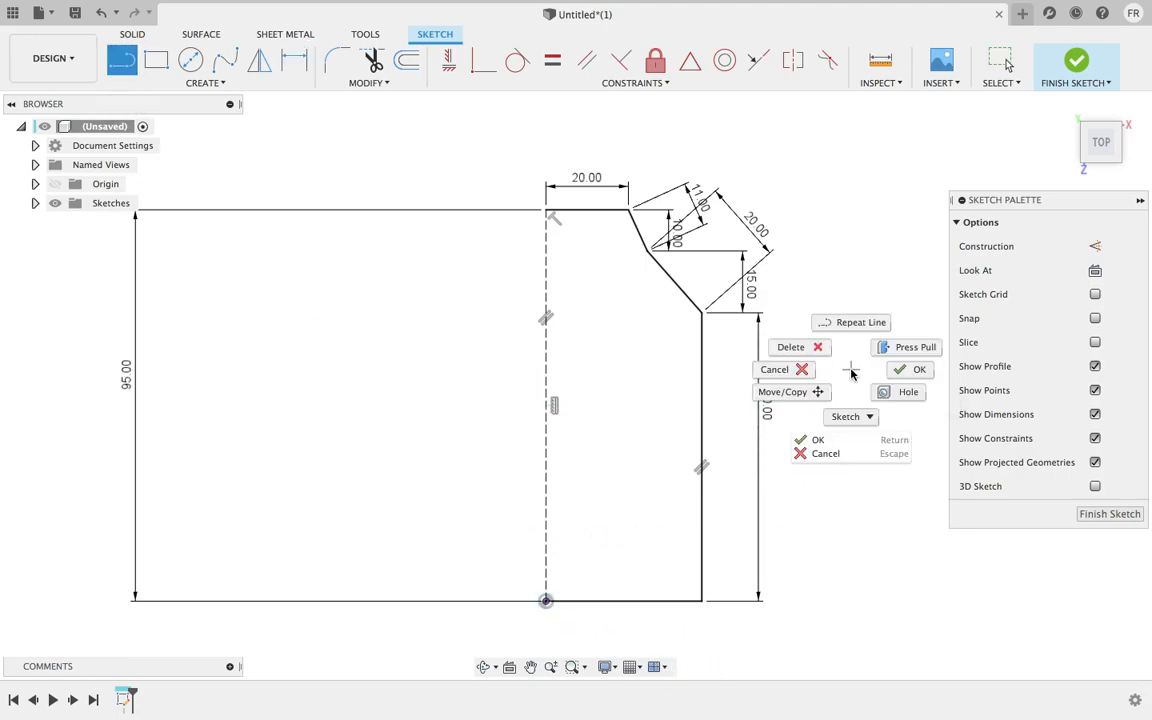
click(905, 368)
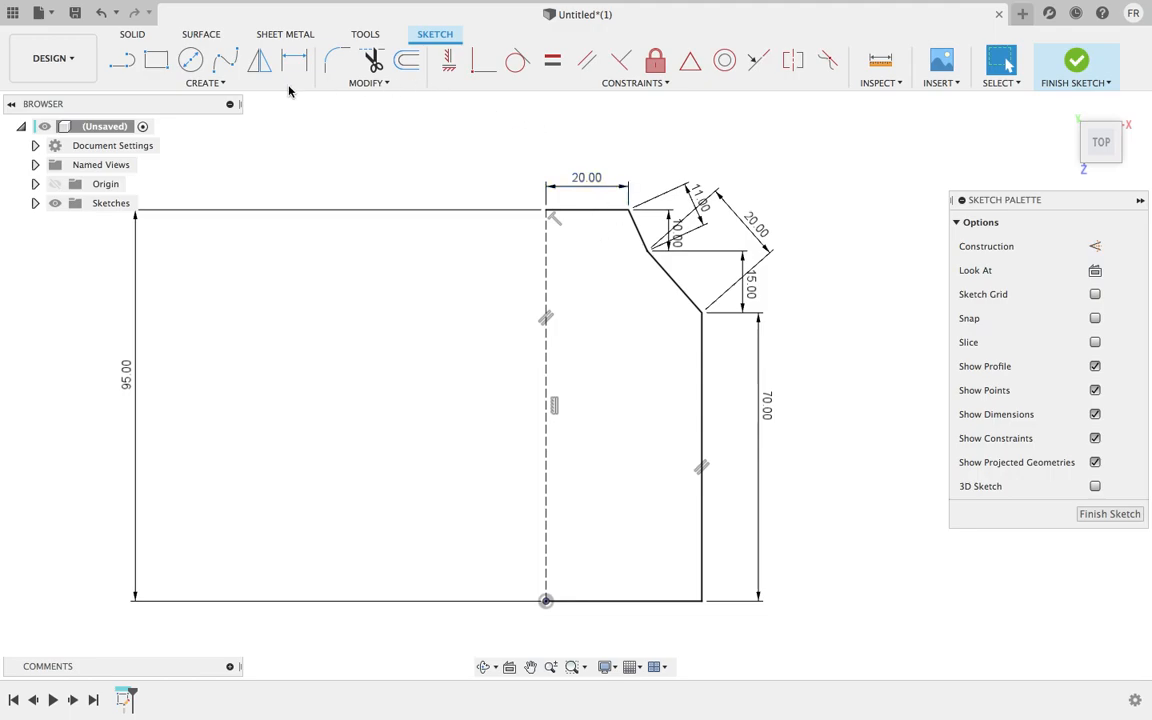
Mirror the five profile lines about the vertical construction line to complete the closed outline
click(252, 83)
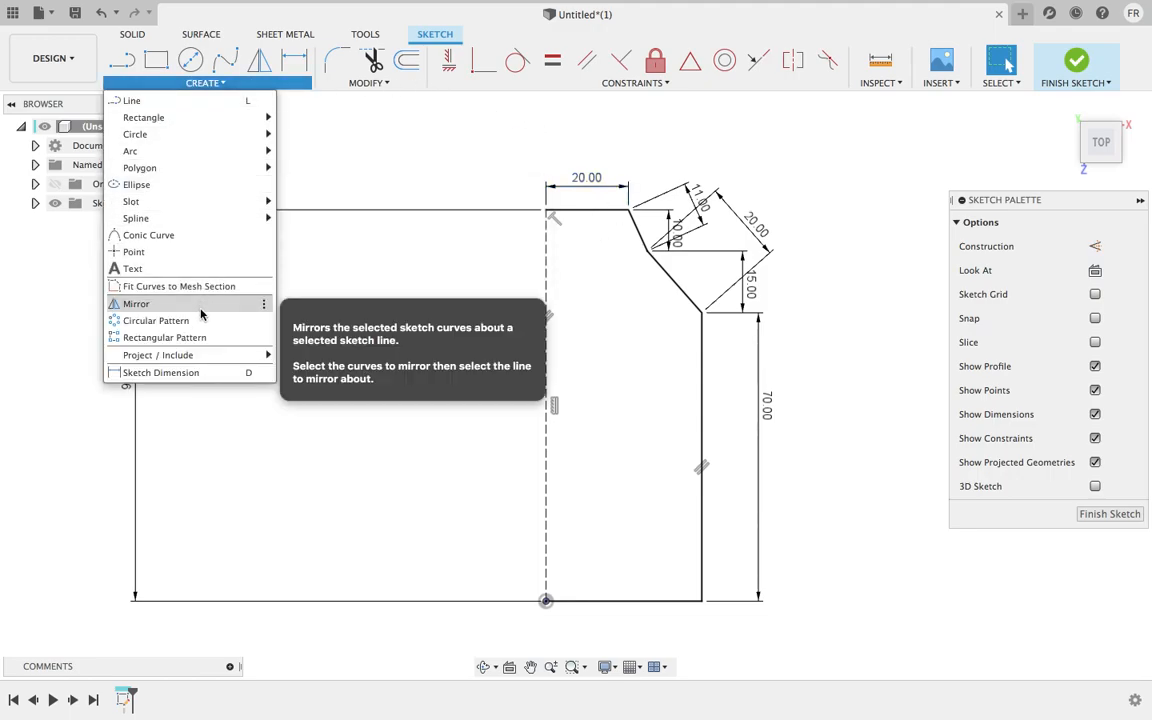
click(138, 303)
click(576, 210)
click(637, 228)
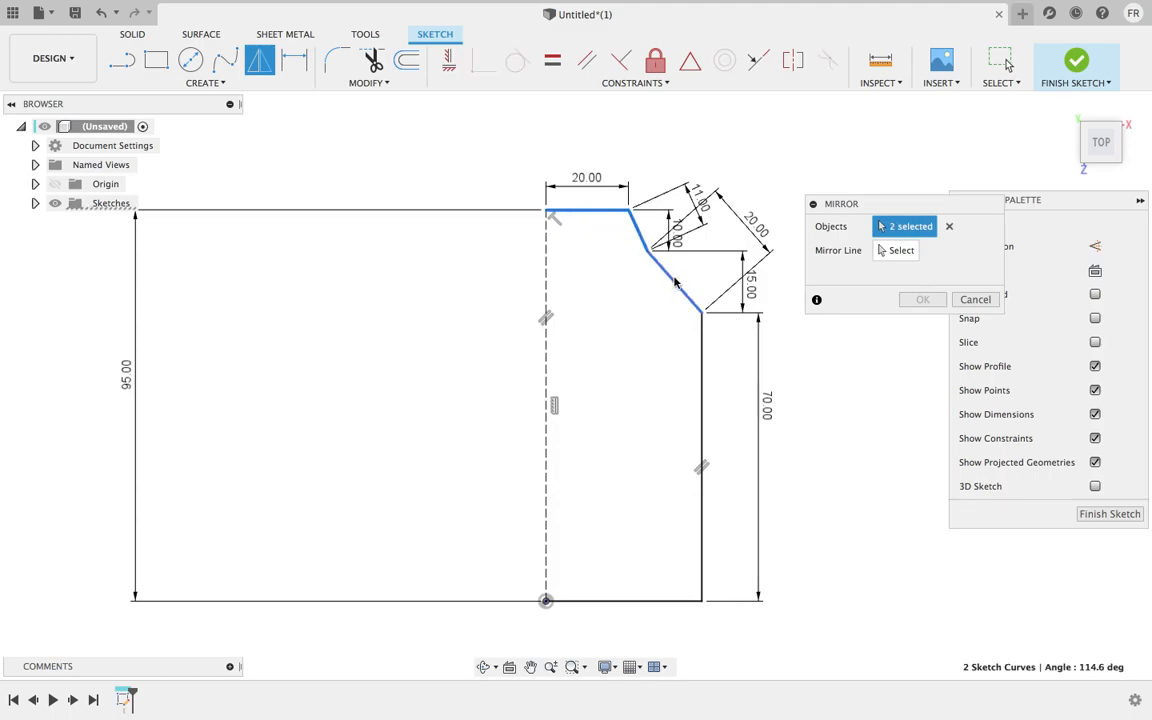
click(703, 355)
click(688, 307)
click(638, 602)
click(882, 250)
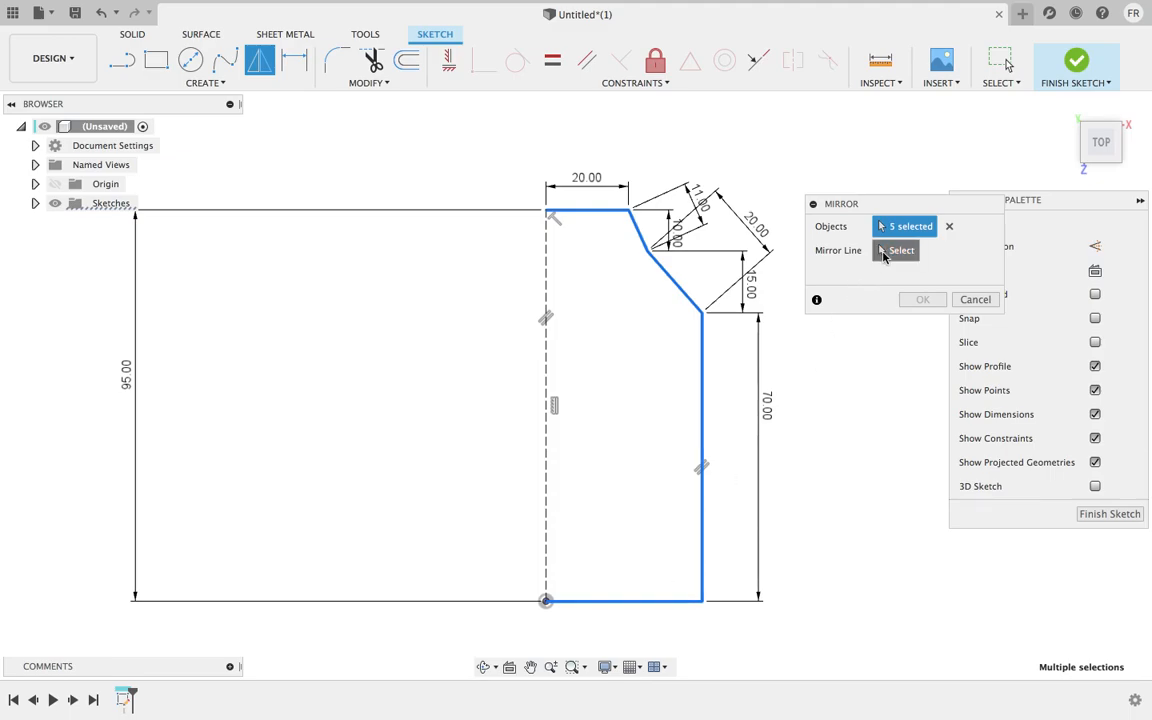
click(565, 365)
click(922, 300)
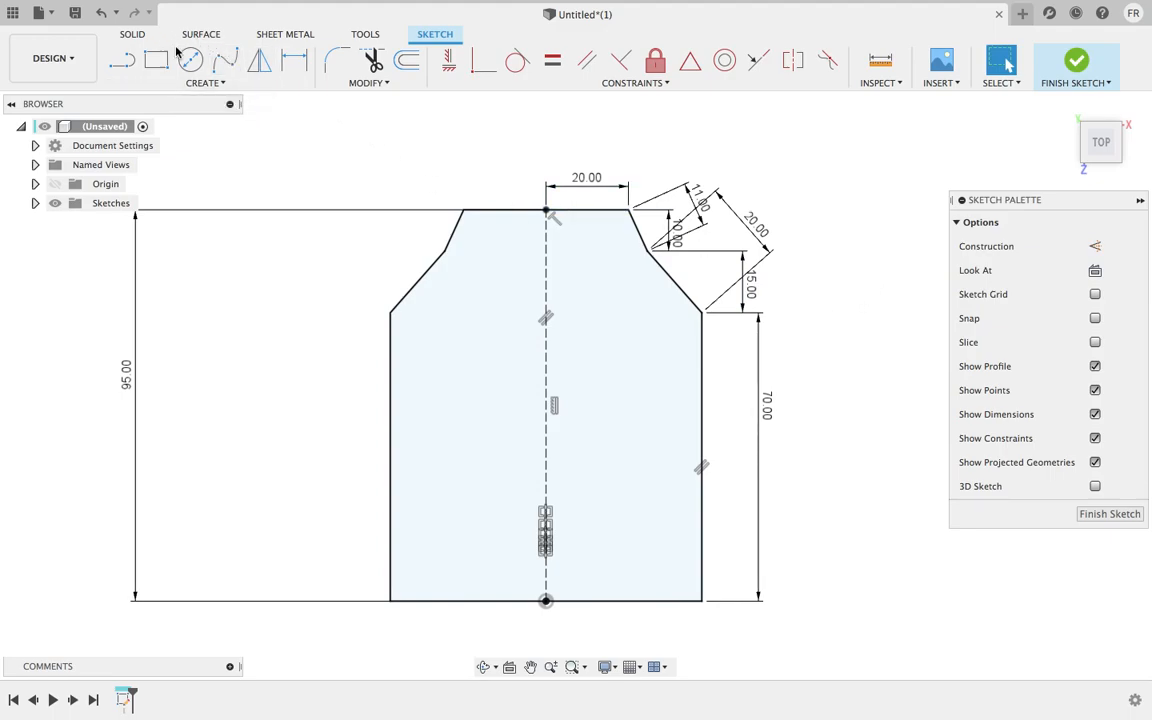
Start a Two Sides extrusion of the full mirrored profile with a Side 1 distance of 10 mm
scroll(599, 316, down, 3)
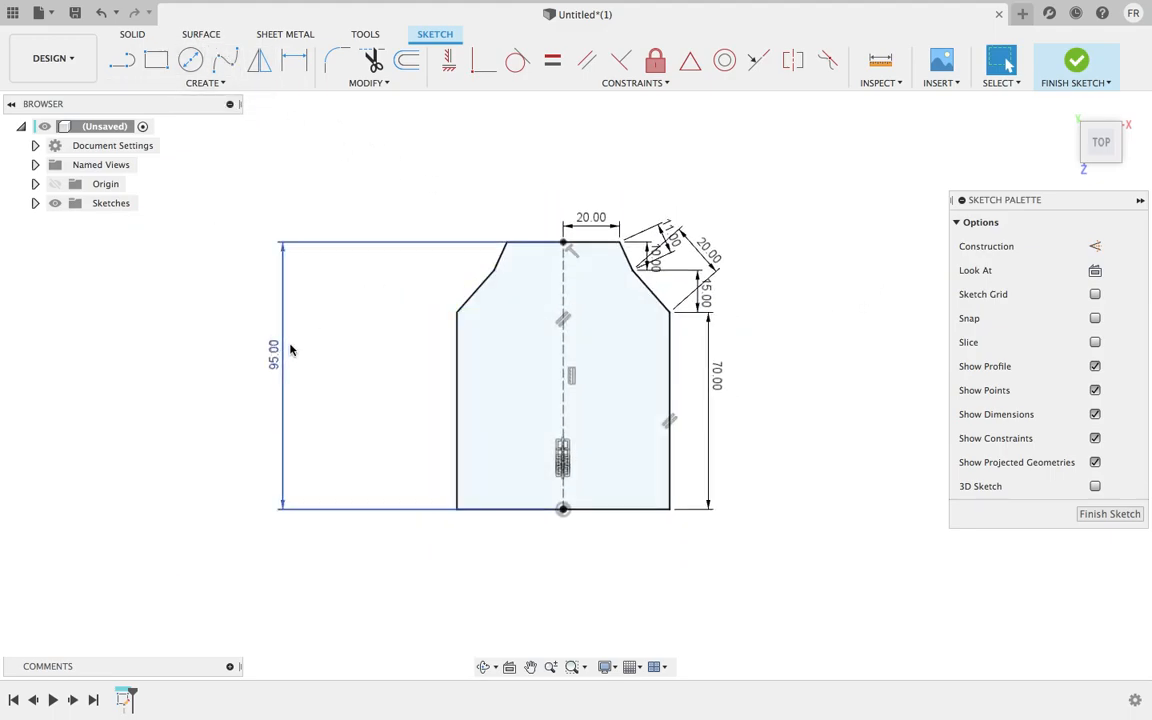
click(121, 34)
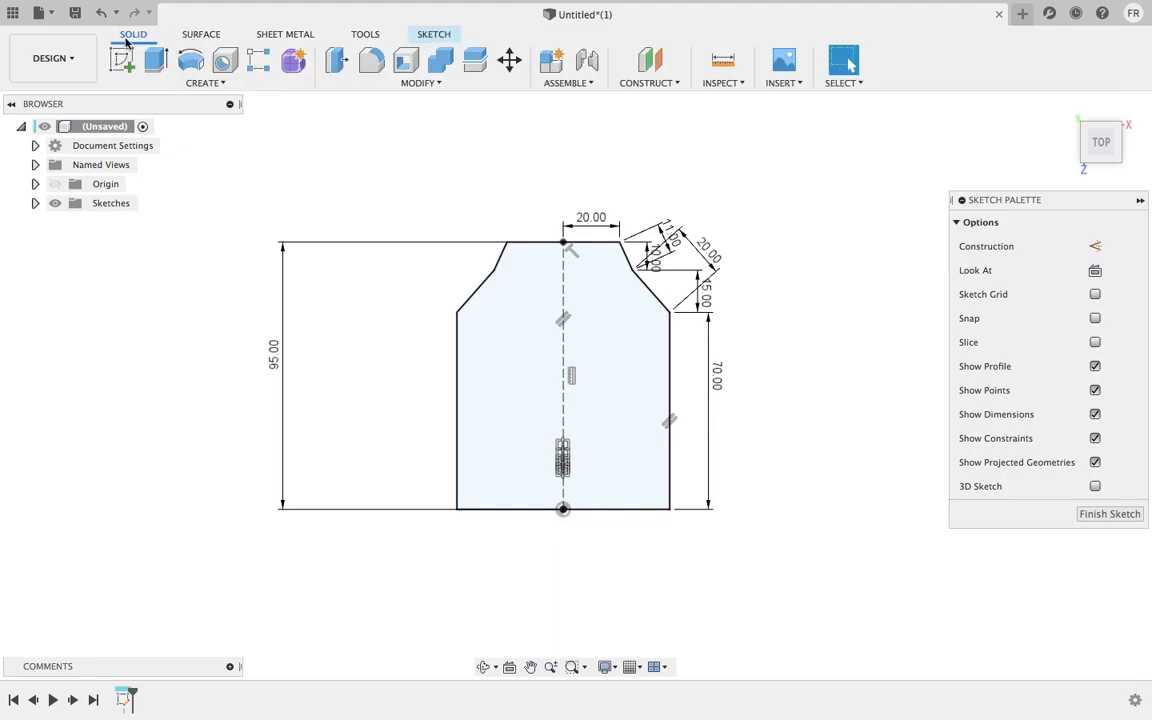
click(177, 84)
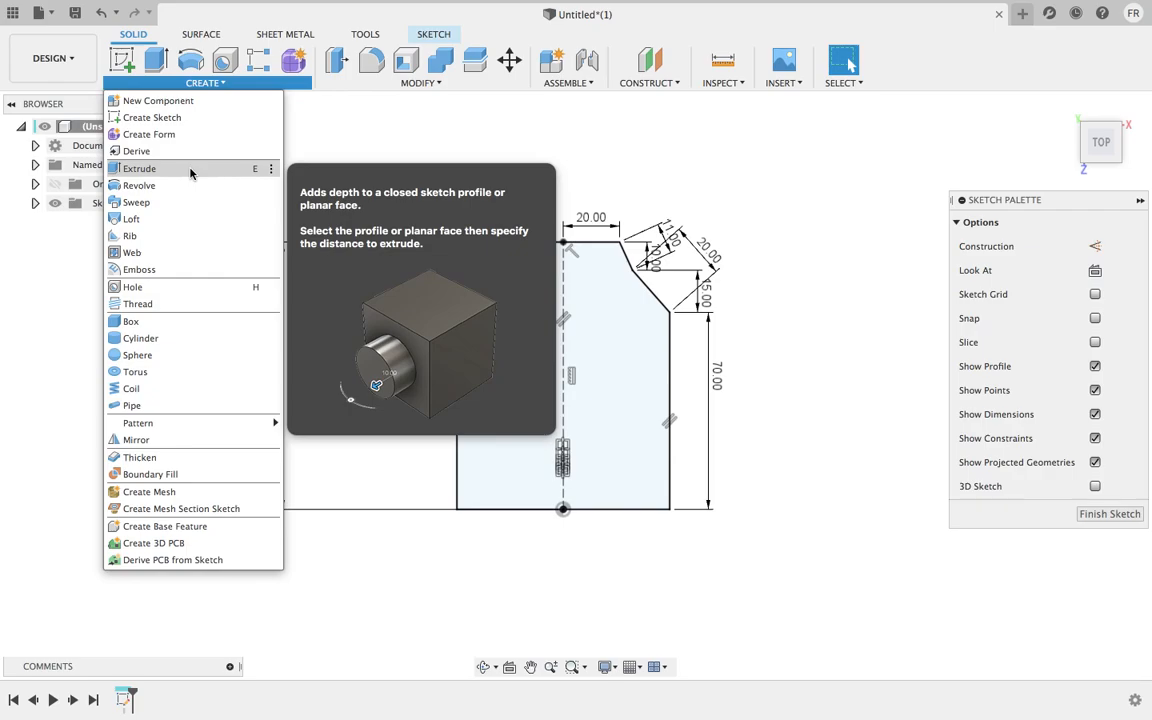
click(190, 171)
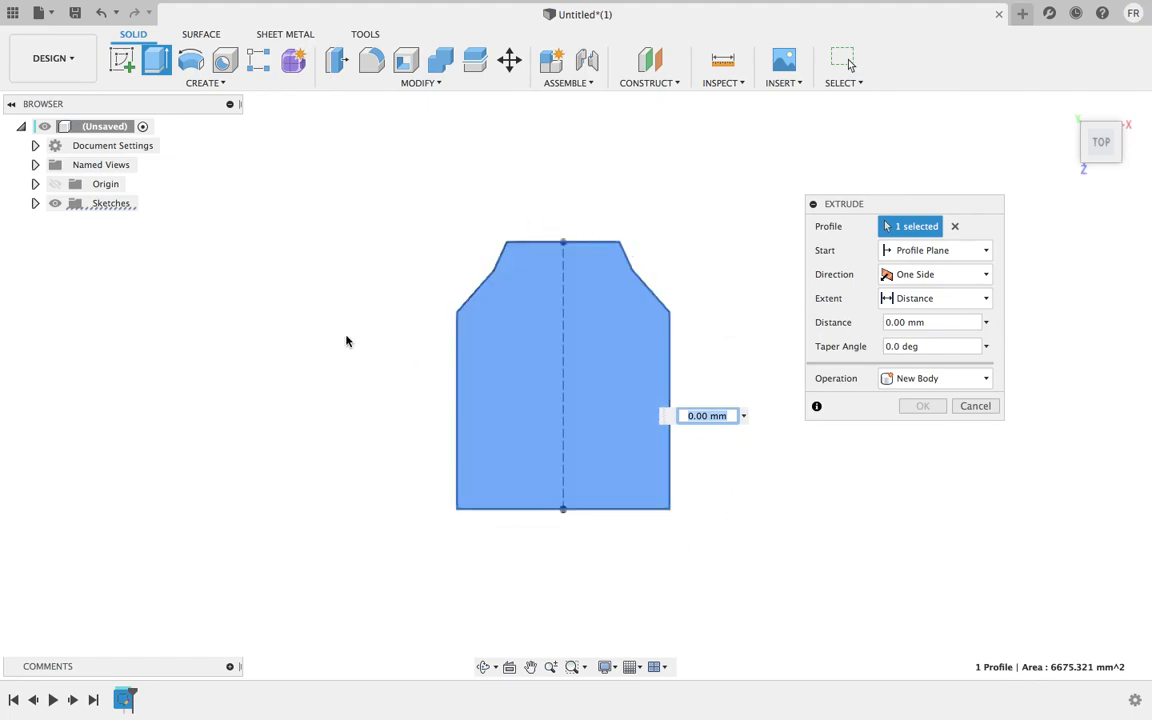
click(949, 284)
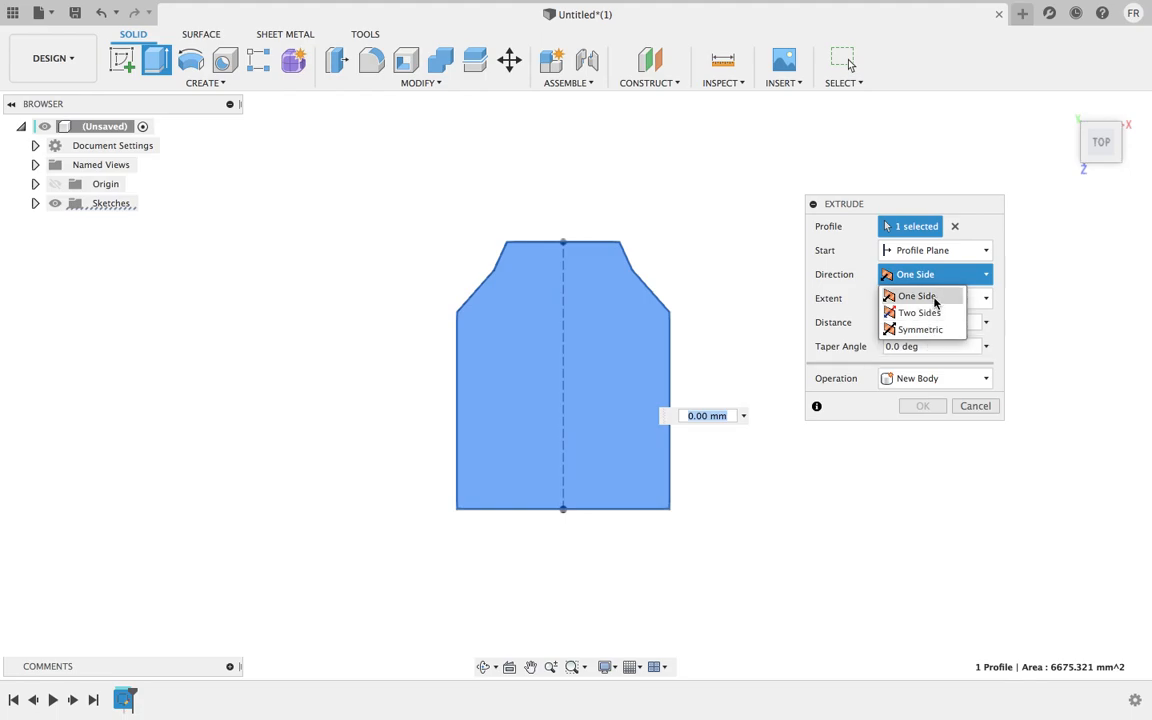
click(925, 313)
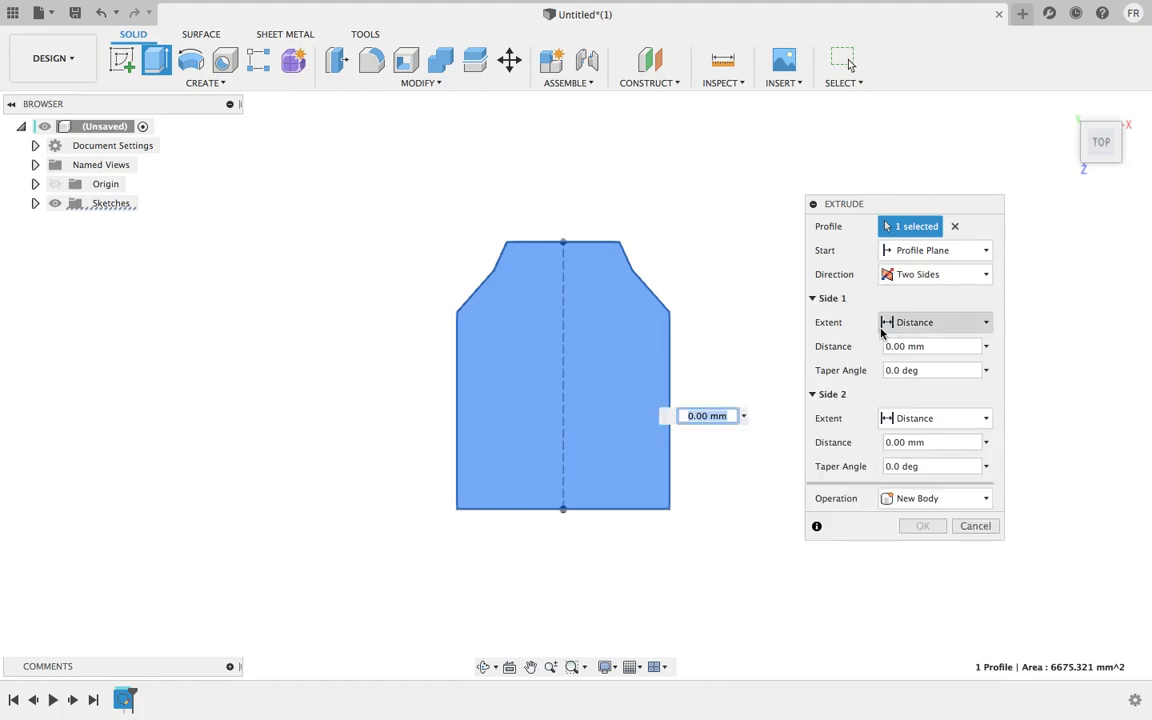
drag(906, 347, 880, 349)
text(10)
key(Return)
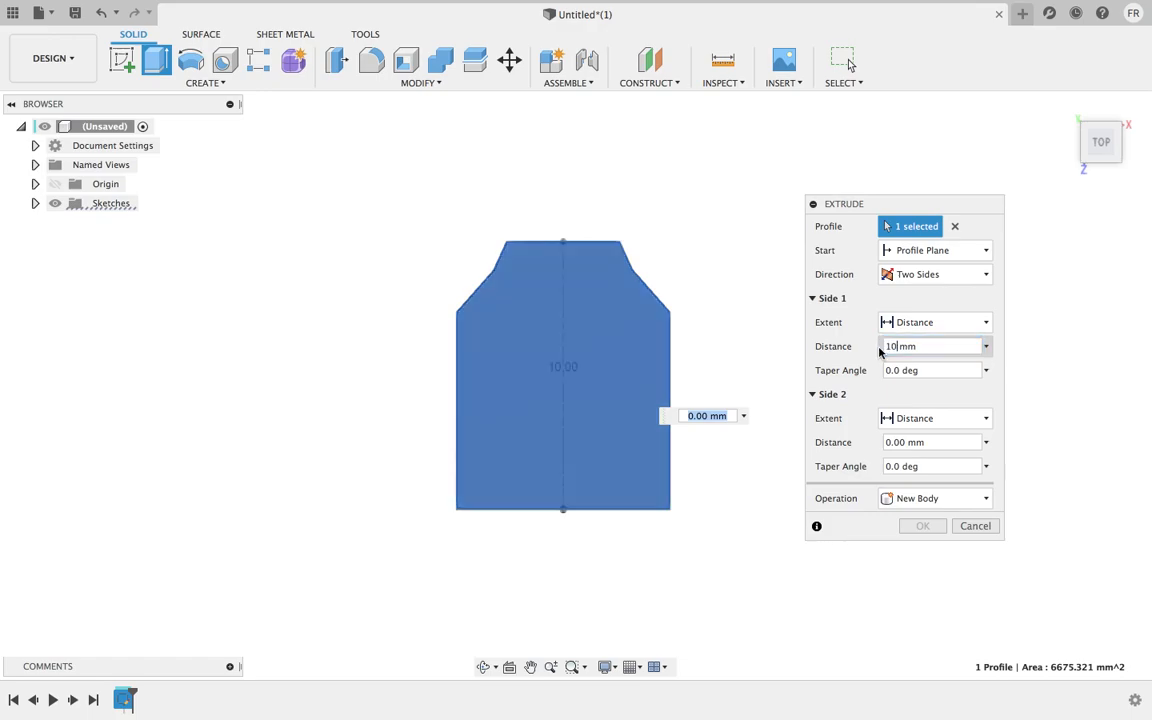
Set the extrusion's Side 2 distance to 10 mm and create it as a new body
click(912, 441)
drag(912, 441, 885, 447)
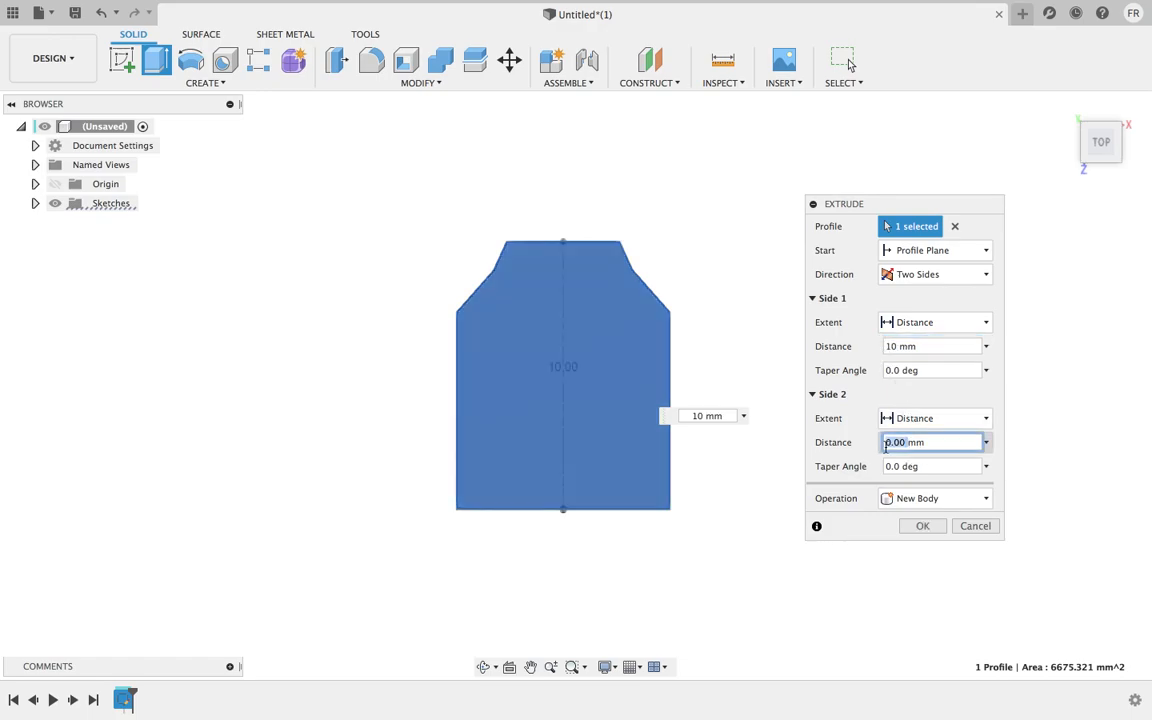
text(10)
click(922, 527)
click(929, 505)
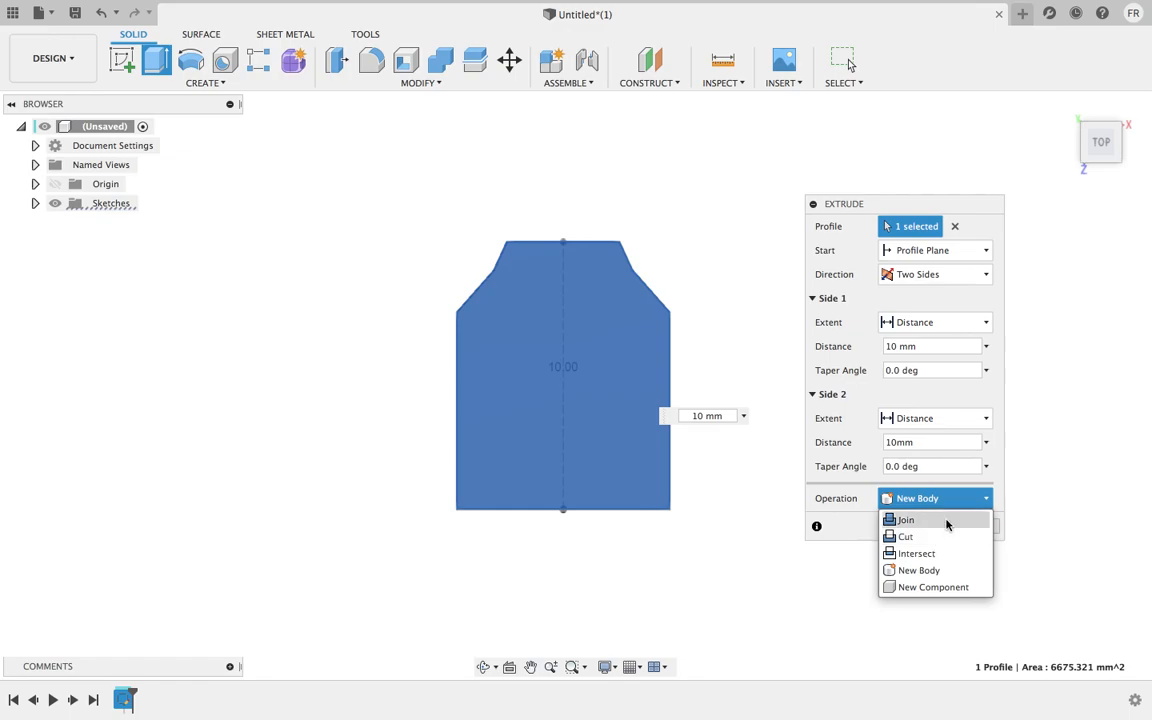
click(953, 578)
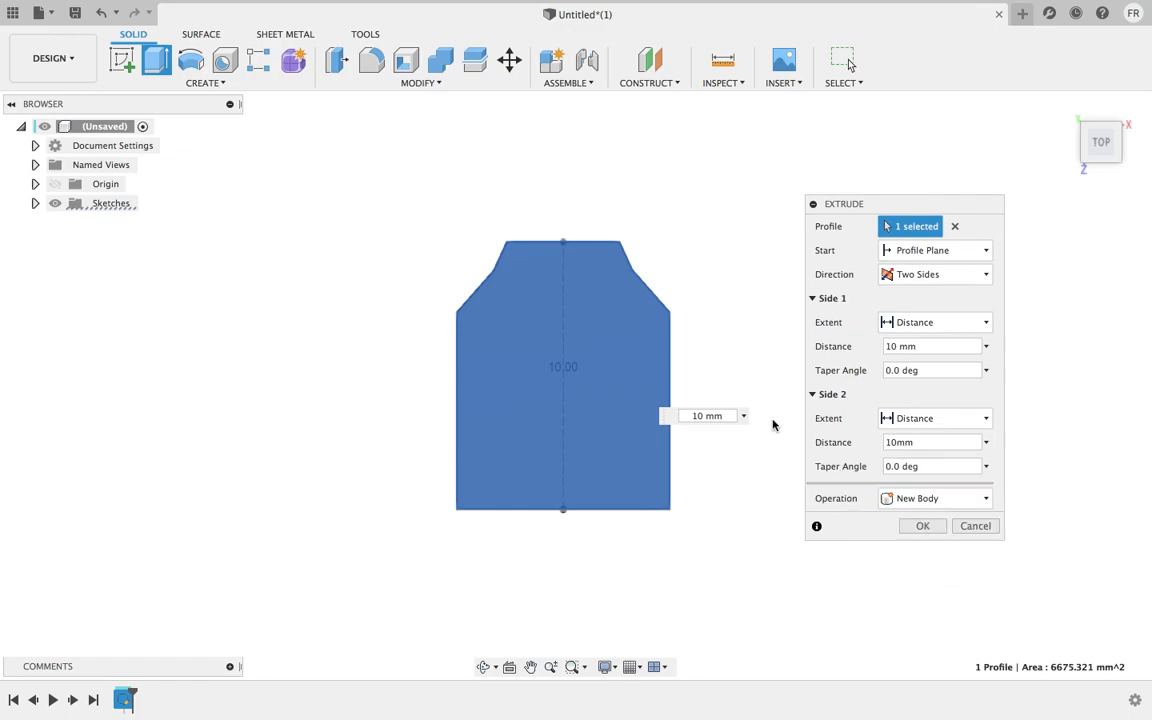
click(923, 527)
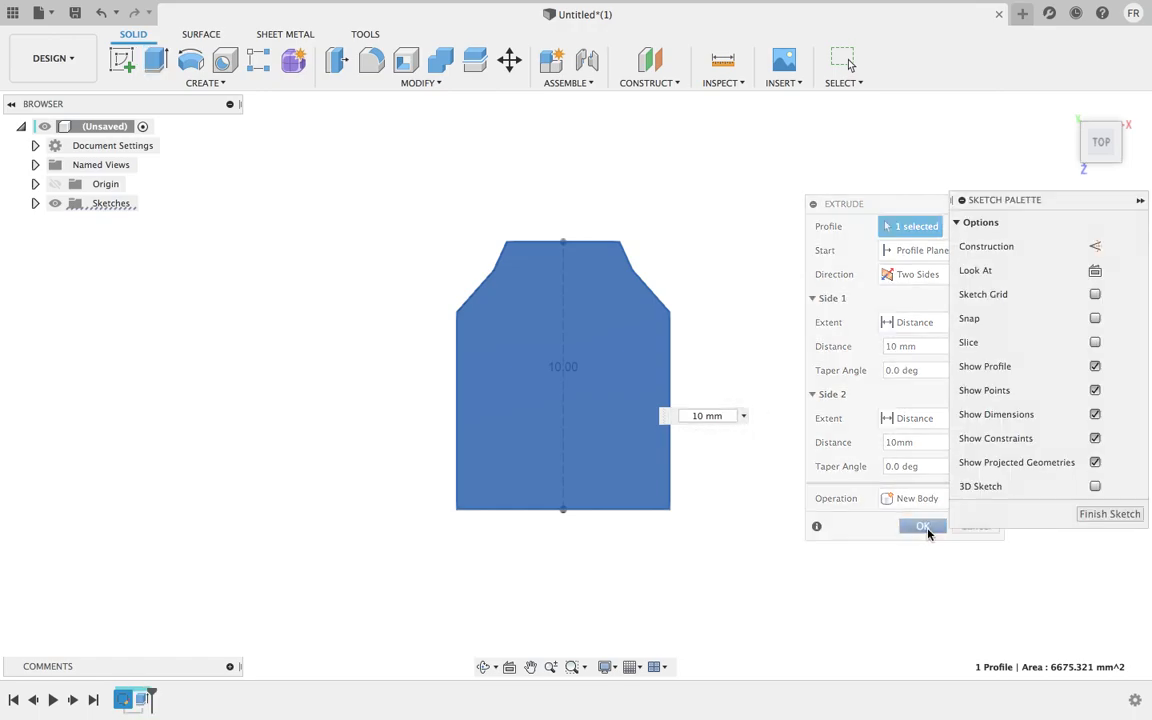
shift+middle_drag(715, 305, 662, 318)
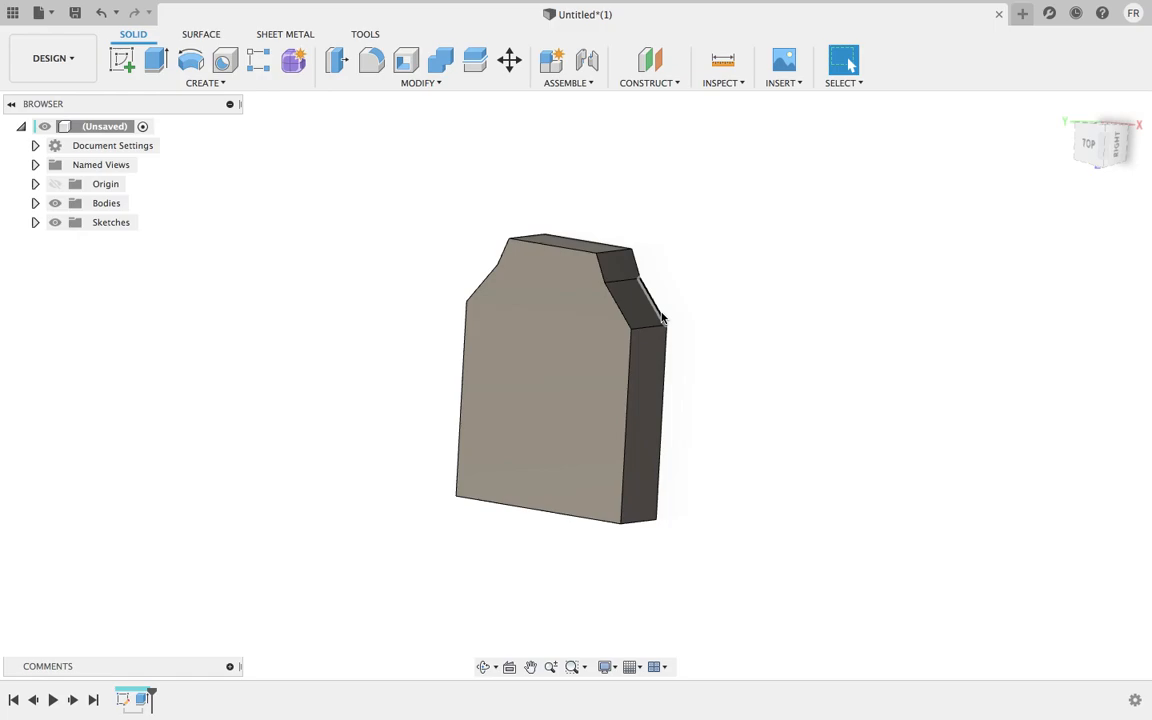
click(450, 89)
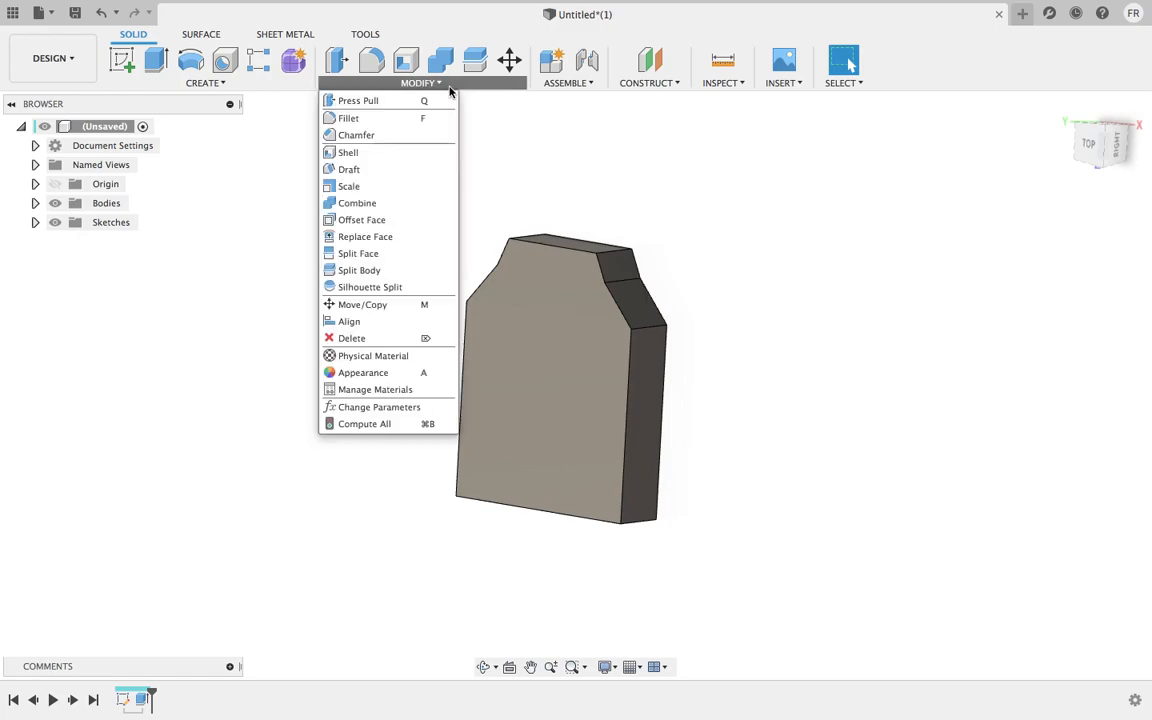
click(758, 203)
scroll(593, 236, up, 4)
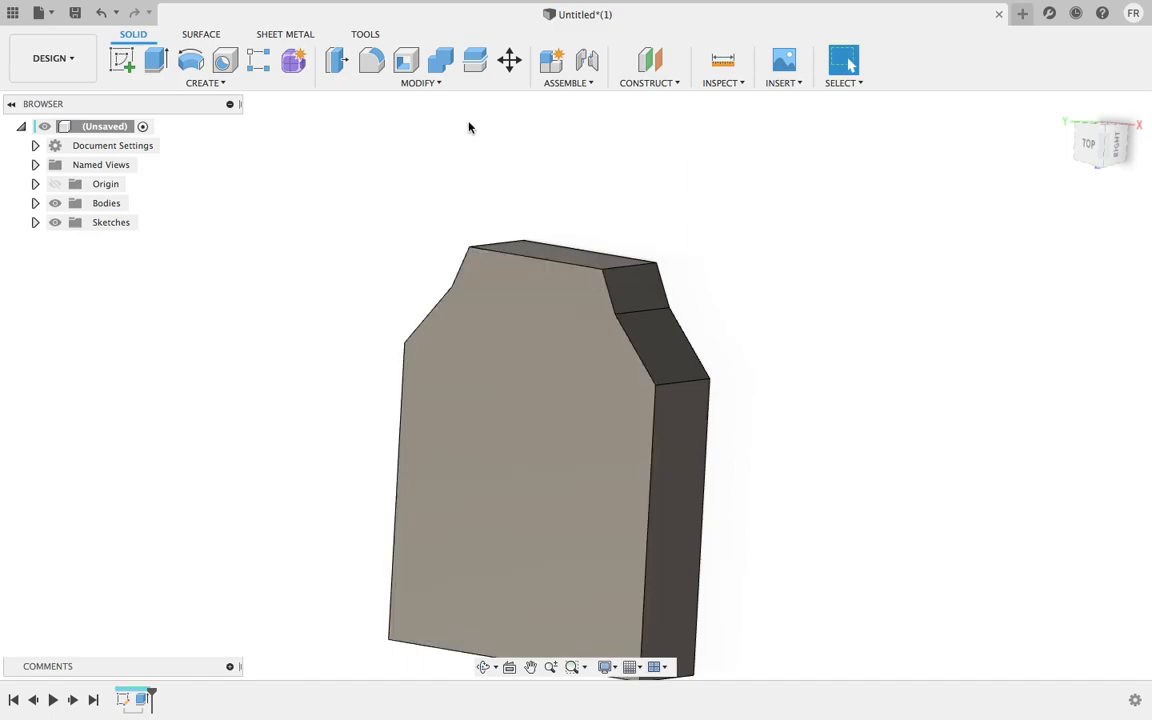
Shell the body through its narrow top end face with an inside thickness of 3 mm
click(416, 83)
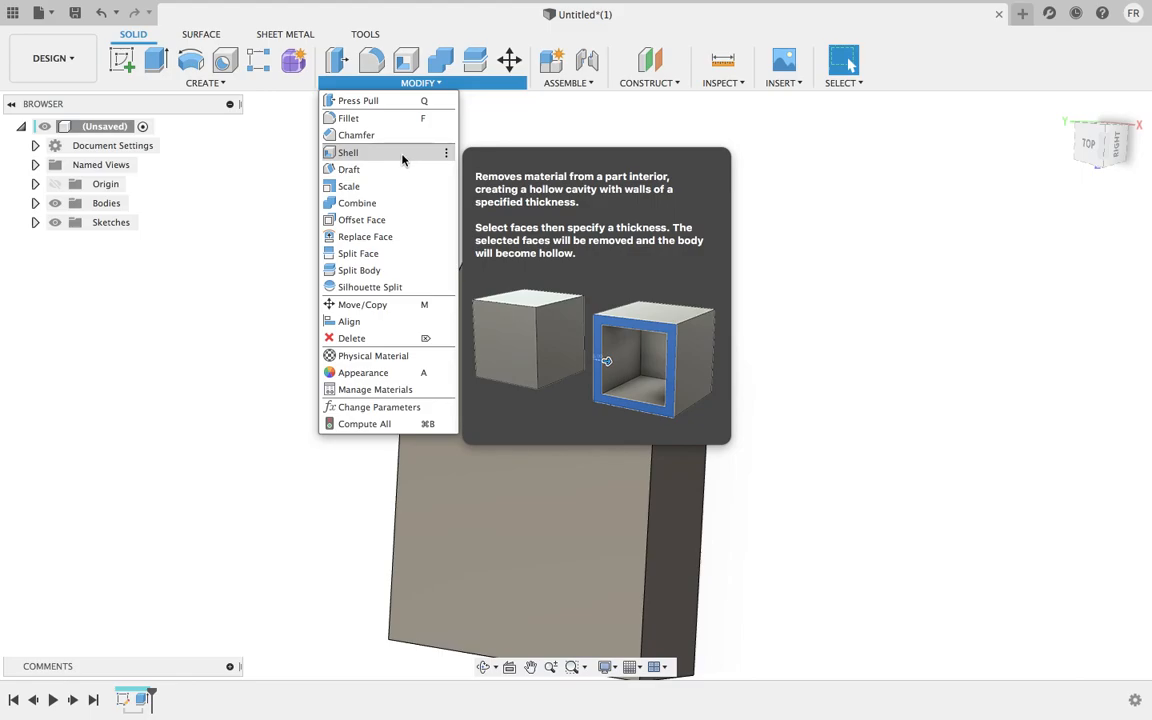
click(402, 154)
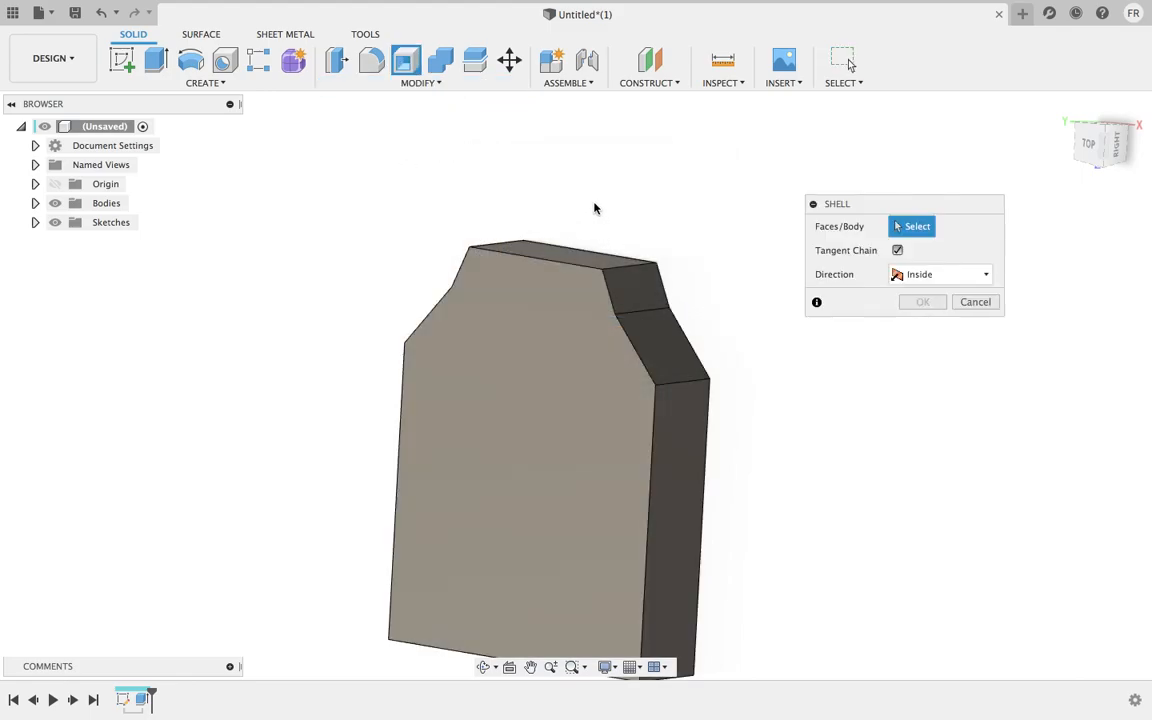
scroll(596, 213, up, 2)
shift+middle_drag(591, 231, 571, 254)
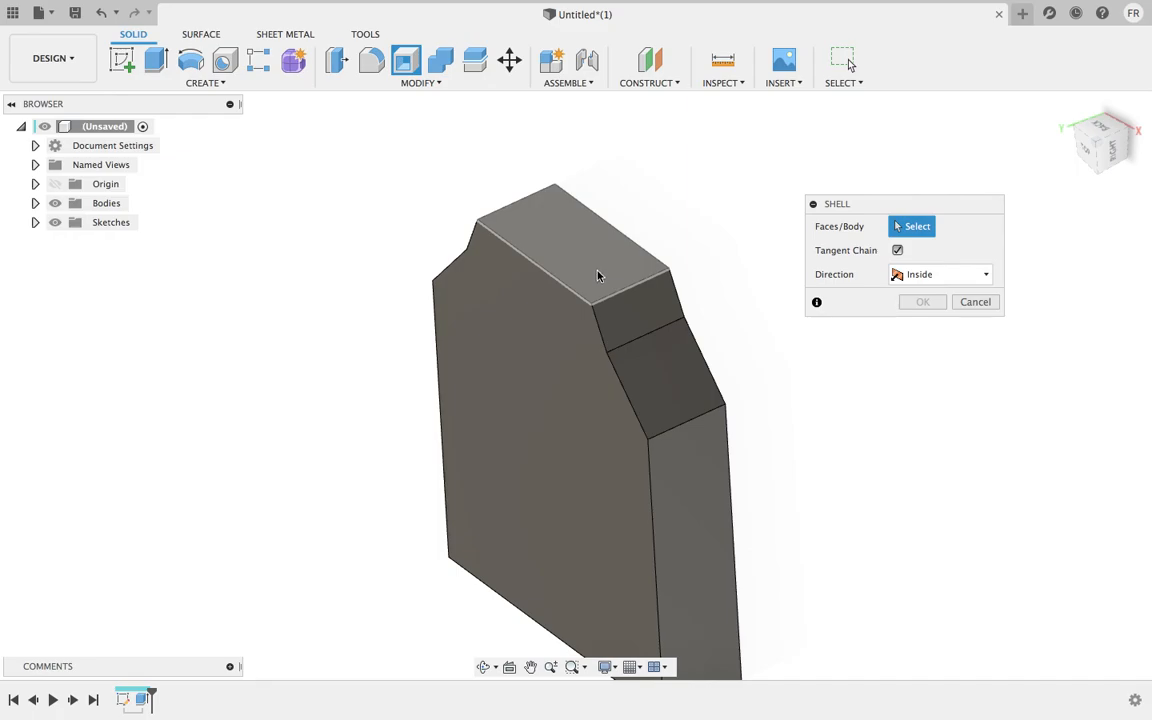
click(596, 268)
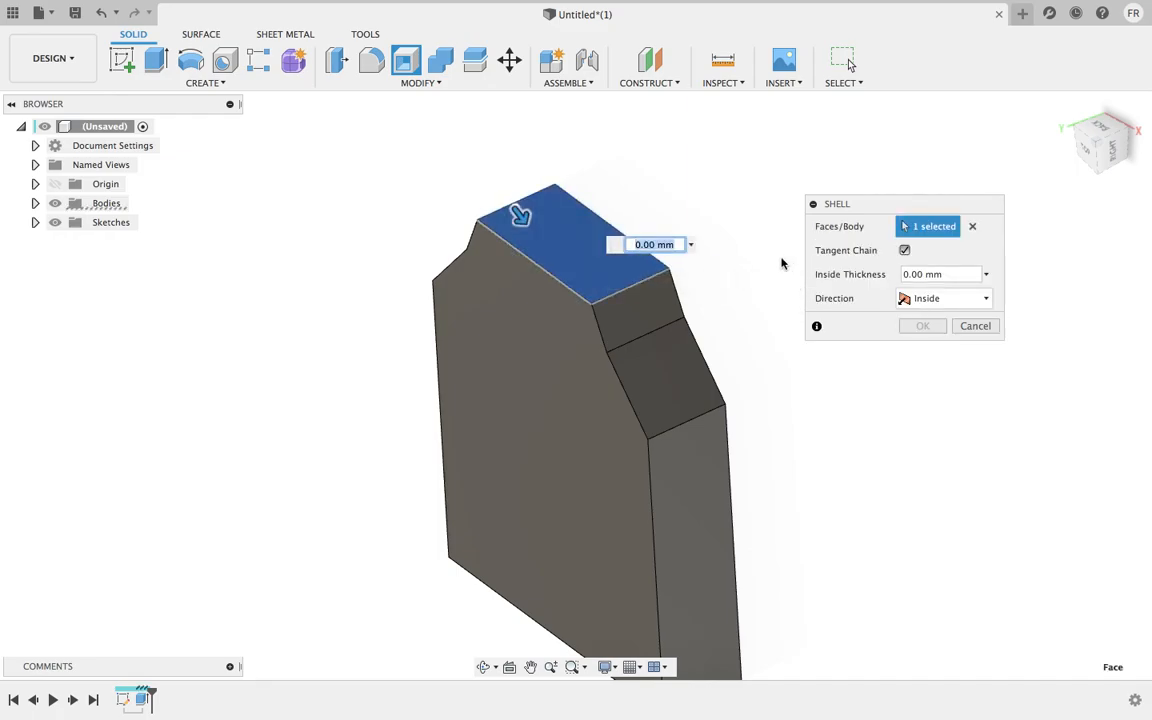
click(926, 275)
key(BackSpace)
key(BackSpace)
key(BackSpace)
key(BackSpace)
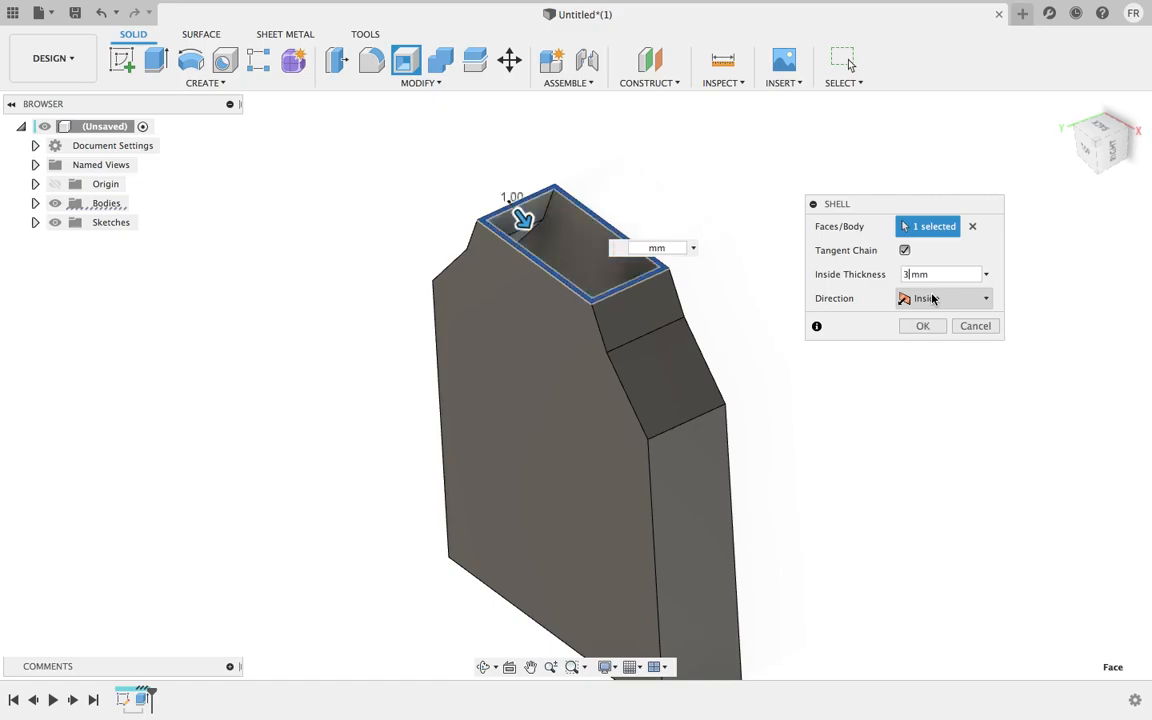
text(3)
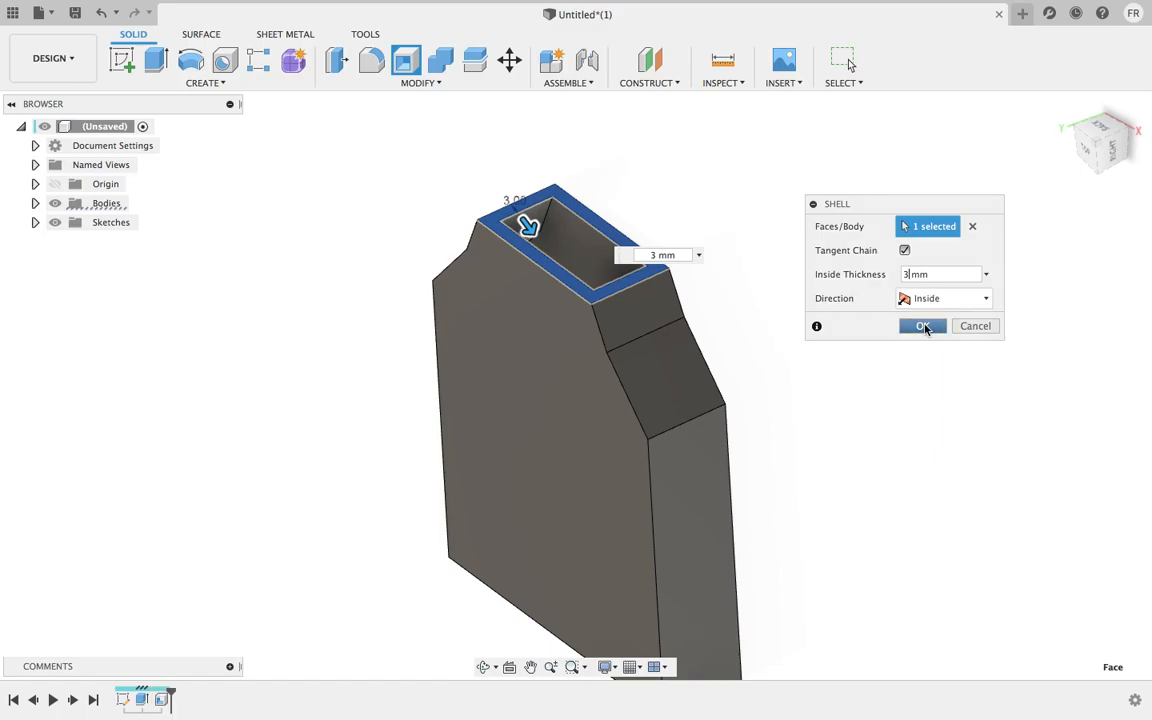
click(922, 326)
Fillet the four edges across the bottle's shoulders, two on each side, with a 5 mm constant radius
drag(729, 221, 735, 260)
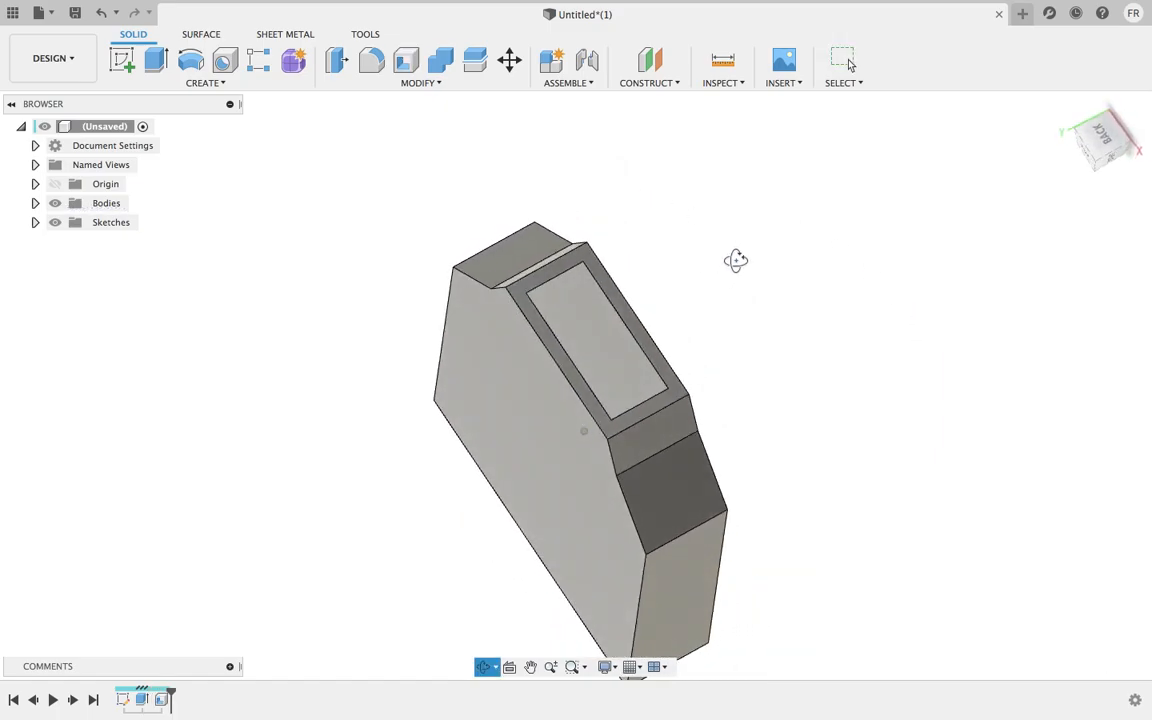
key(Escape)
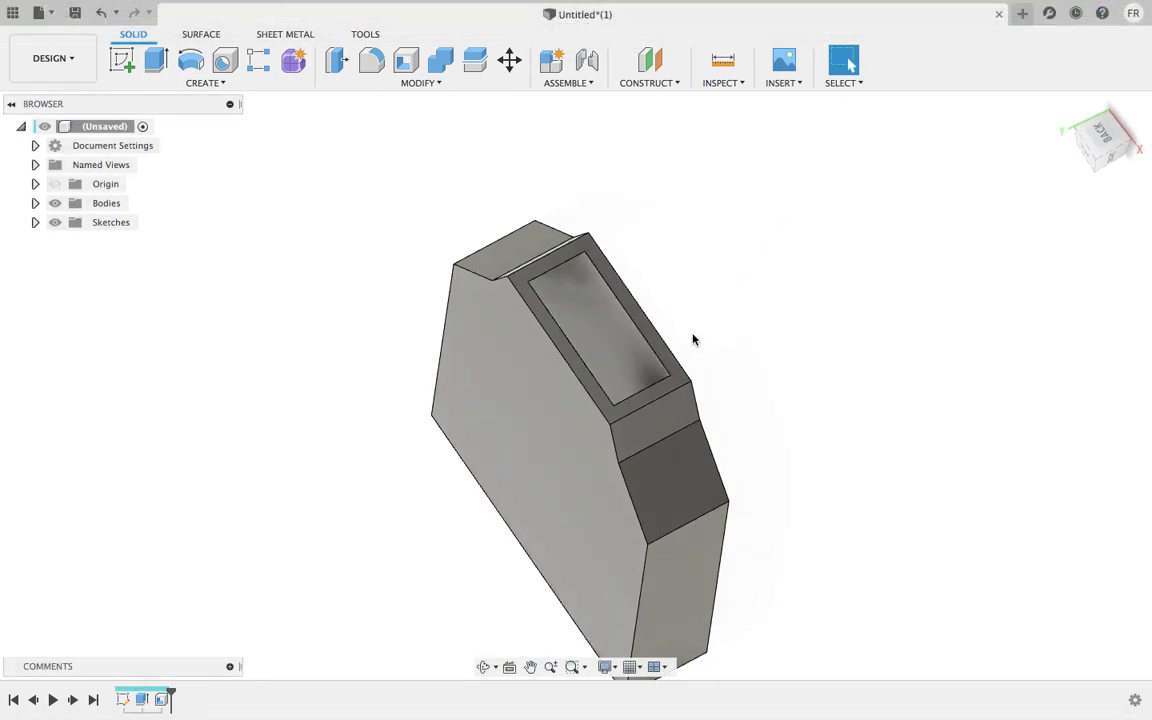
click(442, 87)
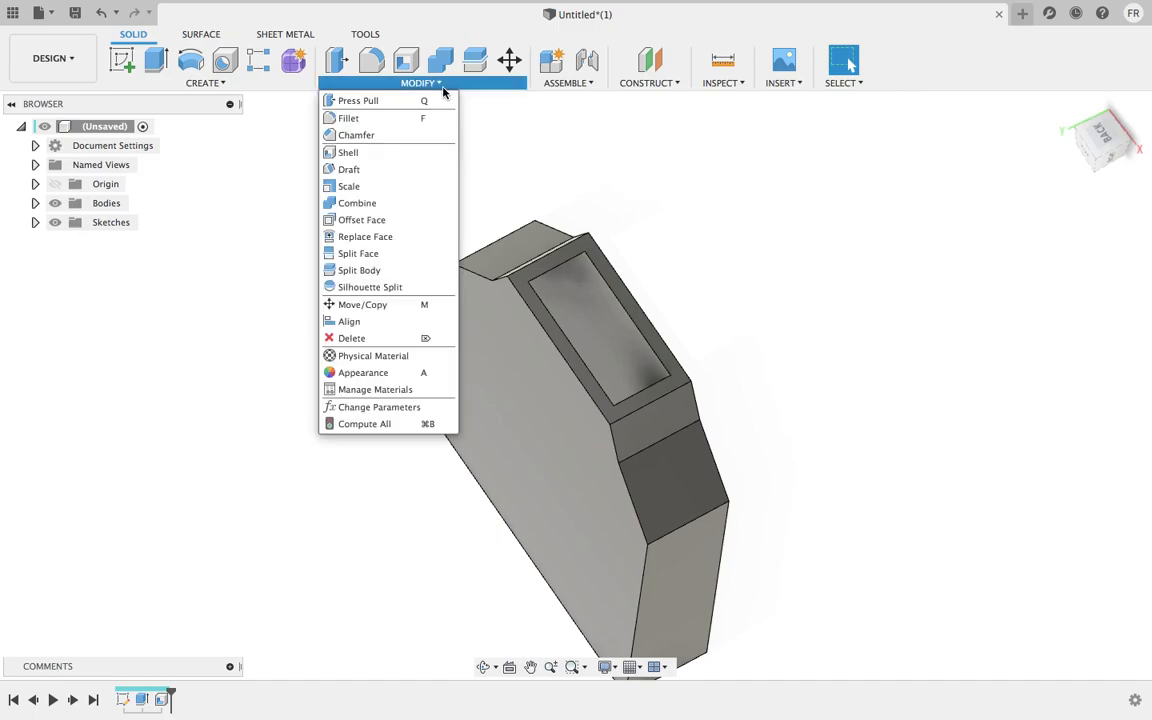
click(350, 118)
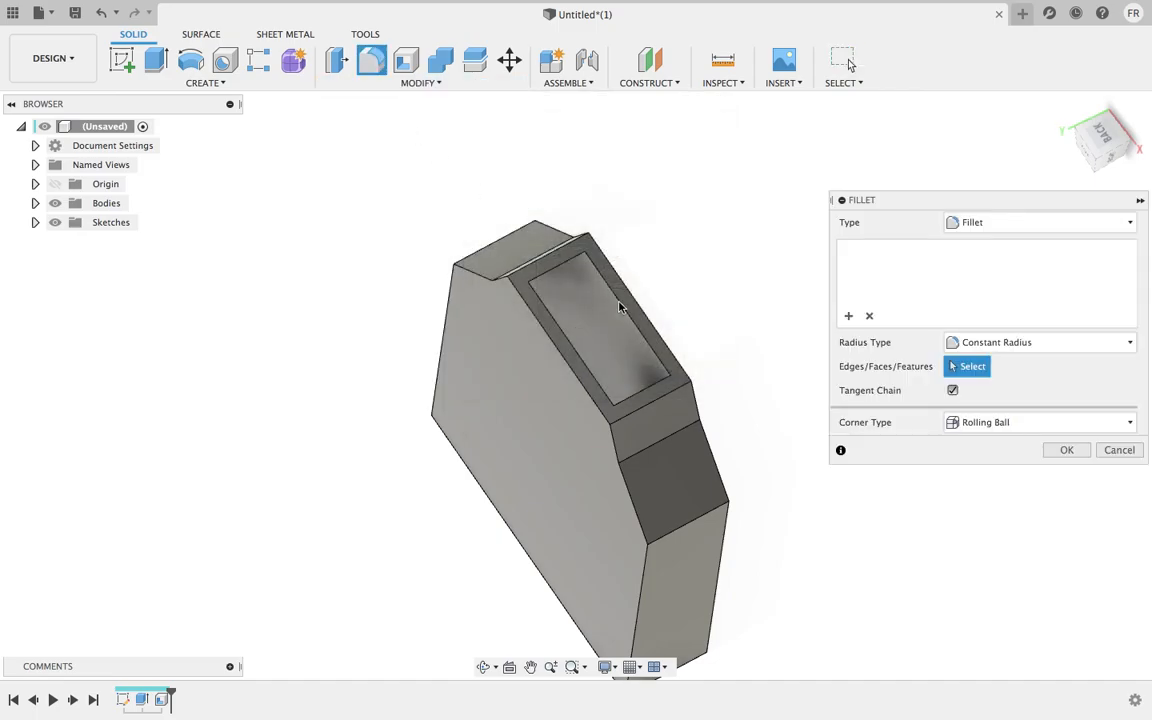
shift+middle_drag(751, 470, 718, 413)
click(712, 406)
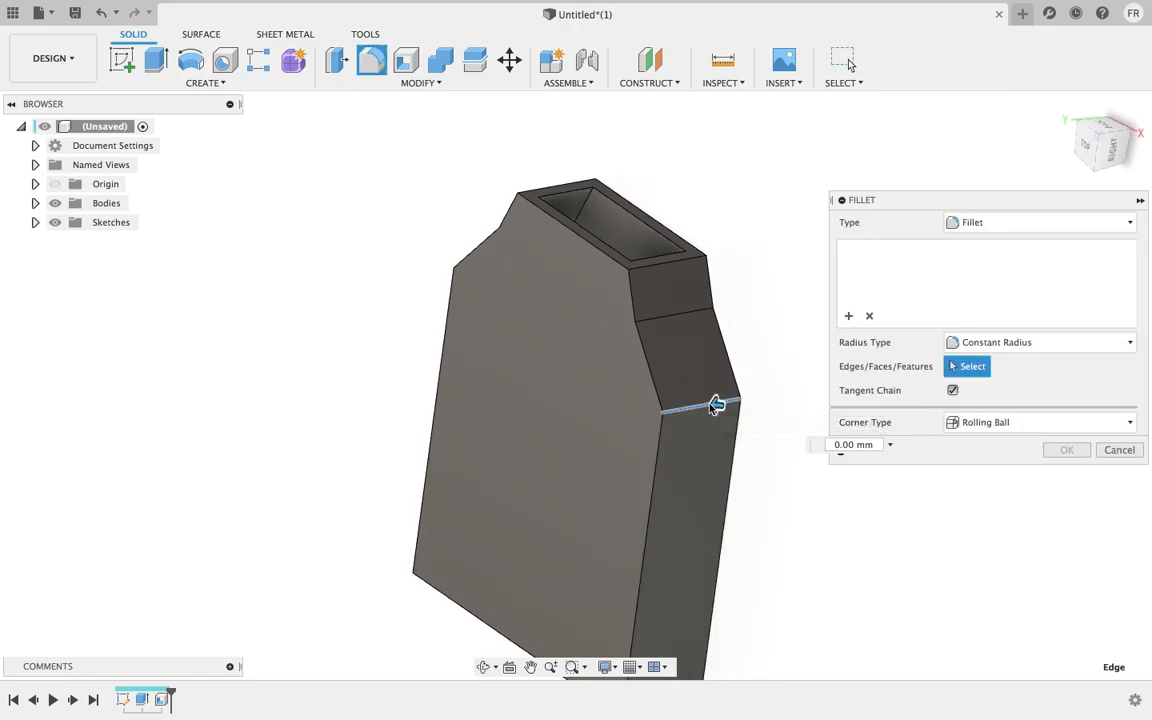
click(678, 316)
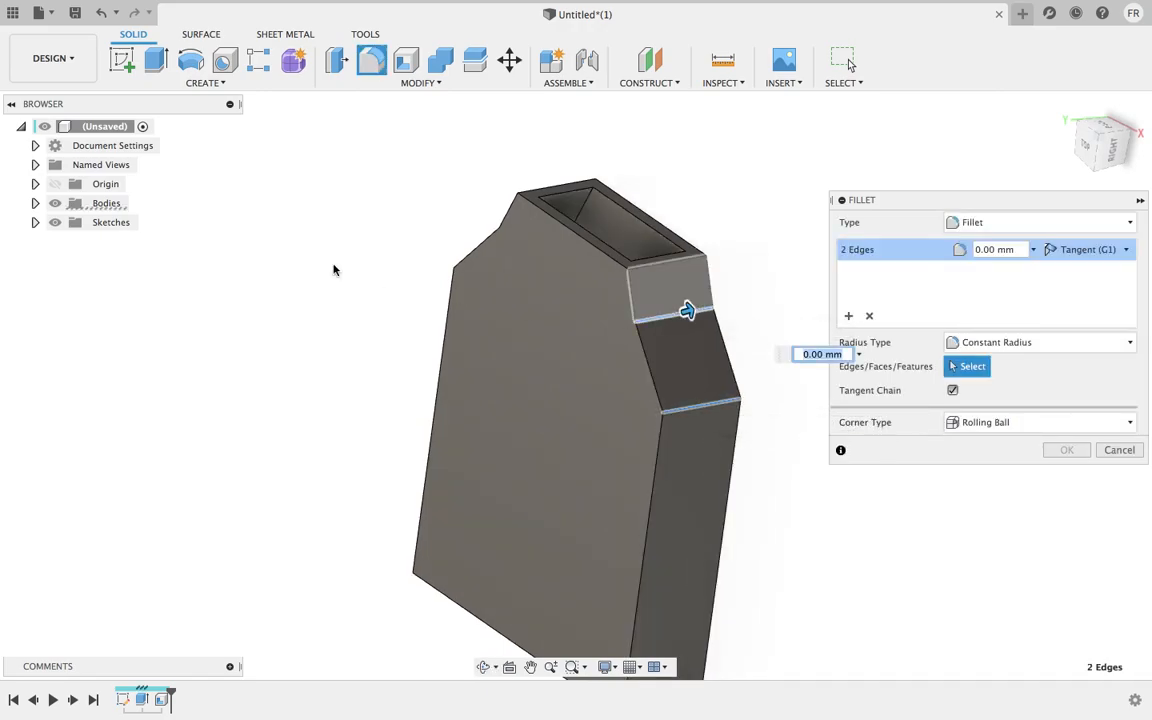
shift+middle_drag(314, 244, 432, 303)
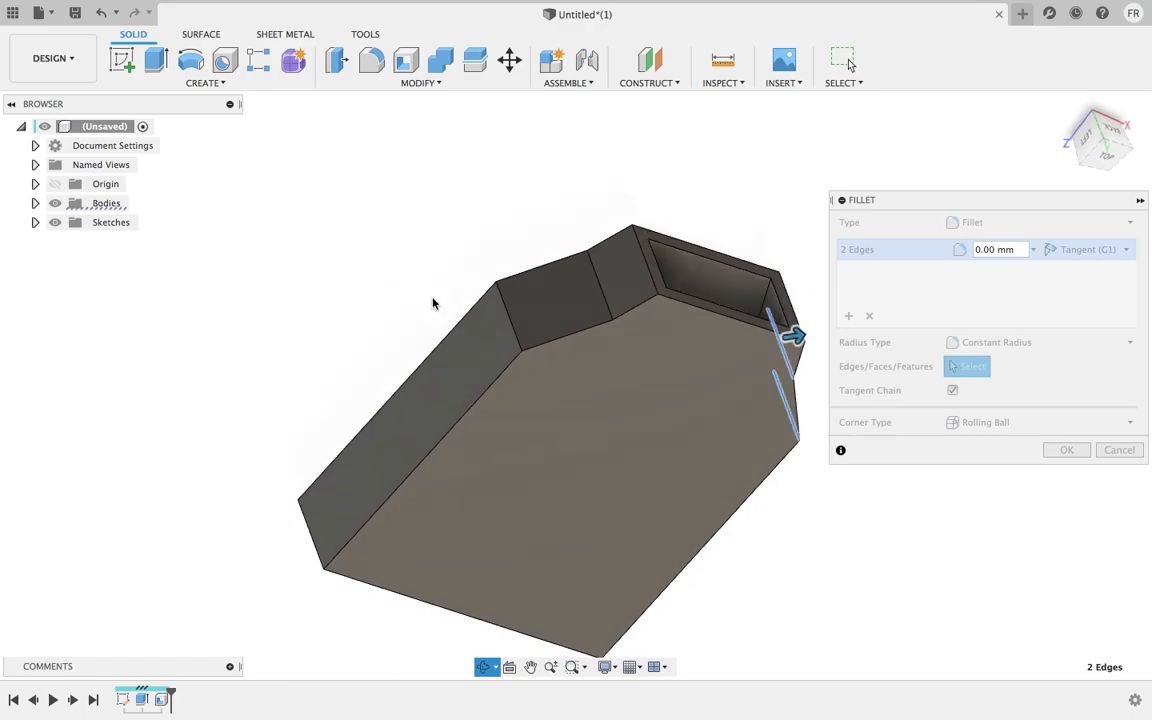
click(509, 318)
click(598, 288)
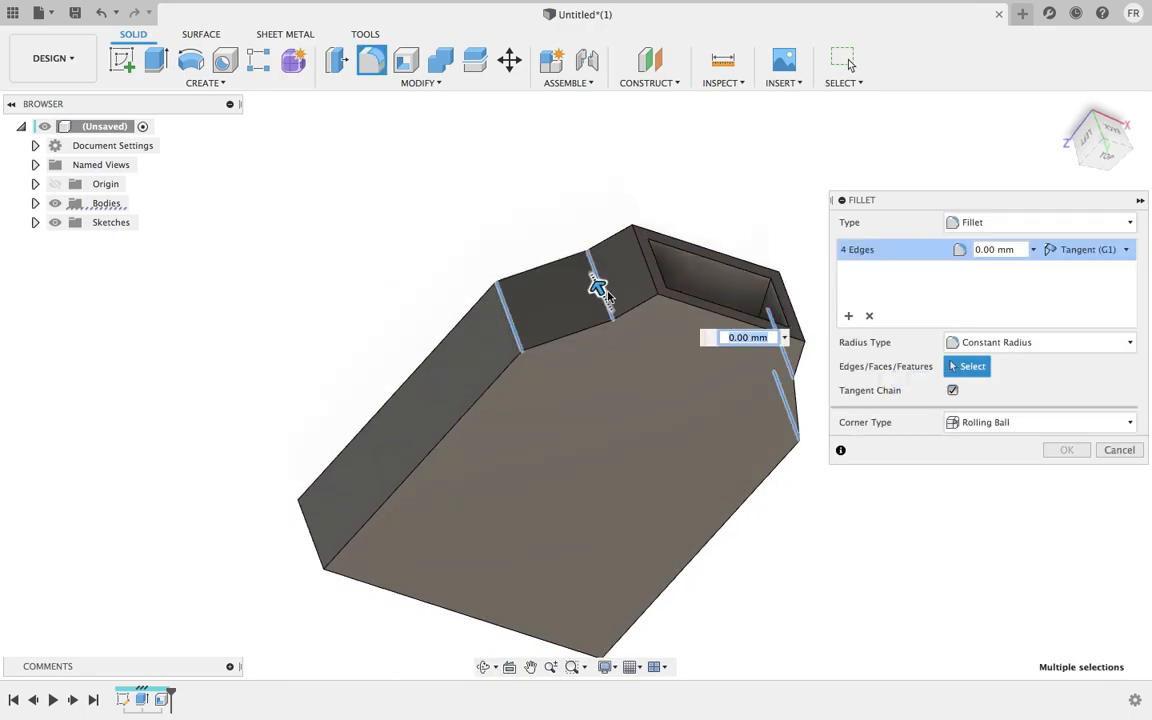
middle_drag(705, 238, 769, 226)
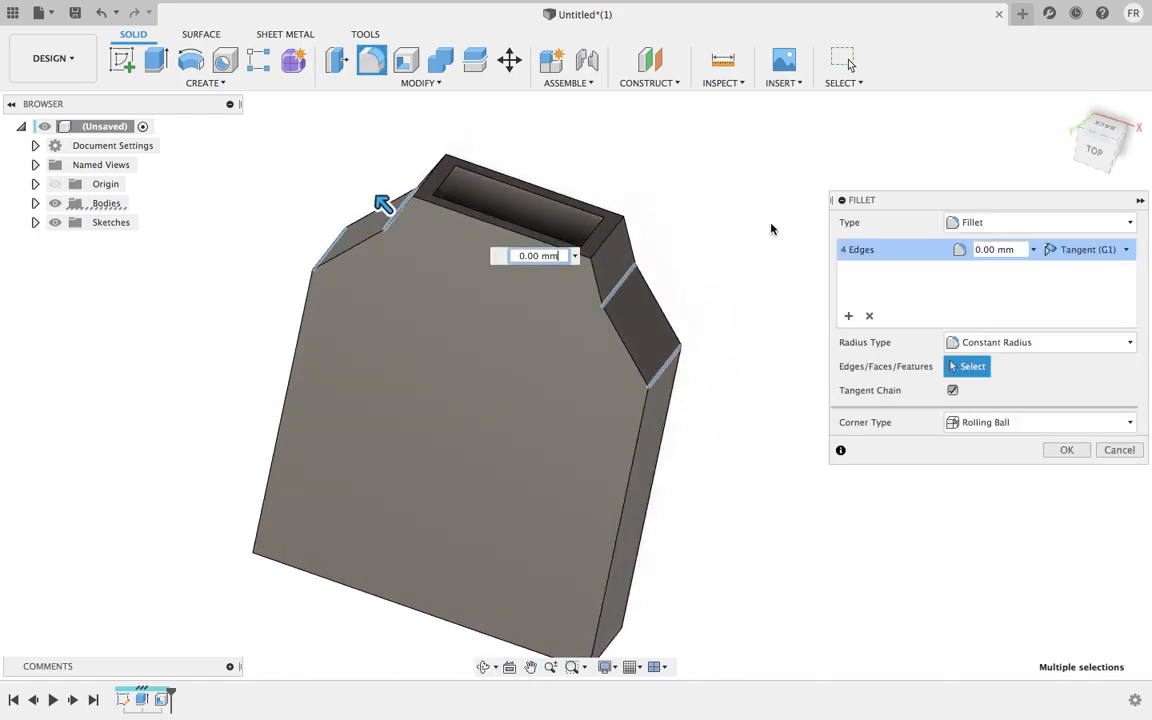
click(980, 250)
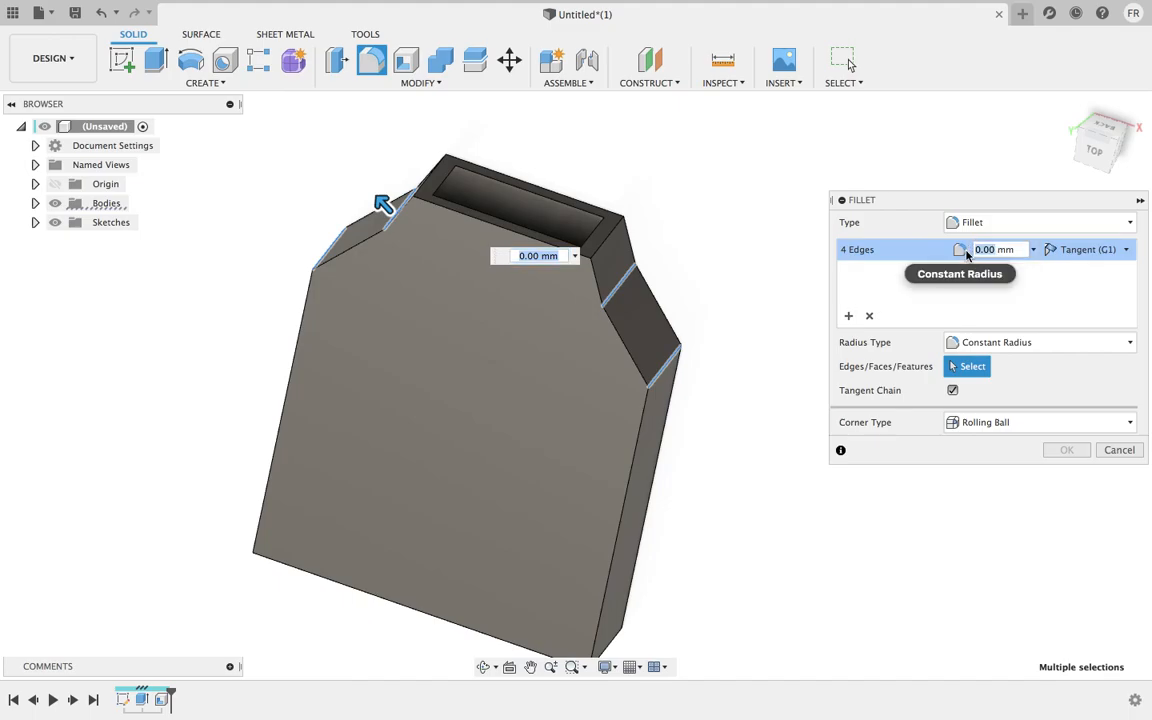
text(2)
key(BackSpace)
text(5)
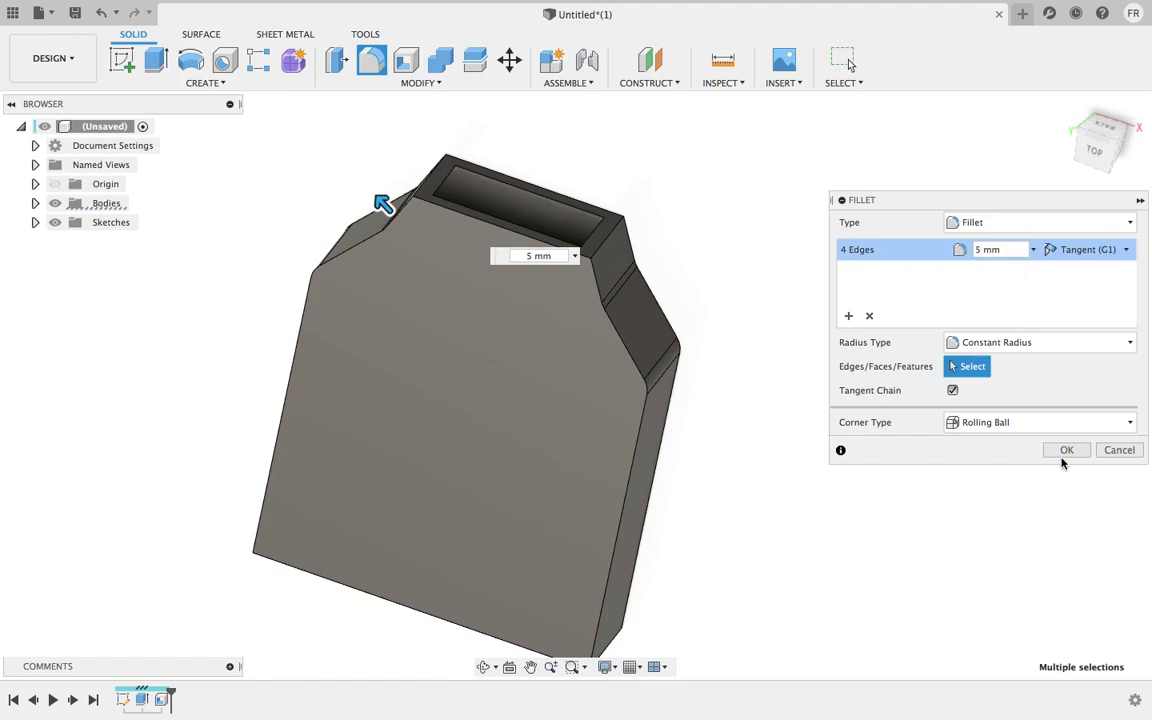
click(1065, 451)
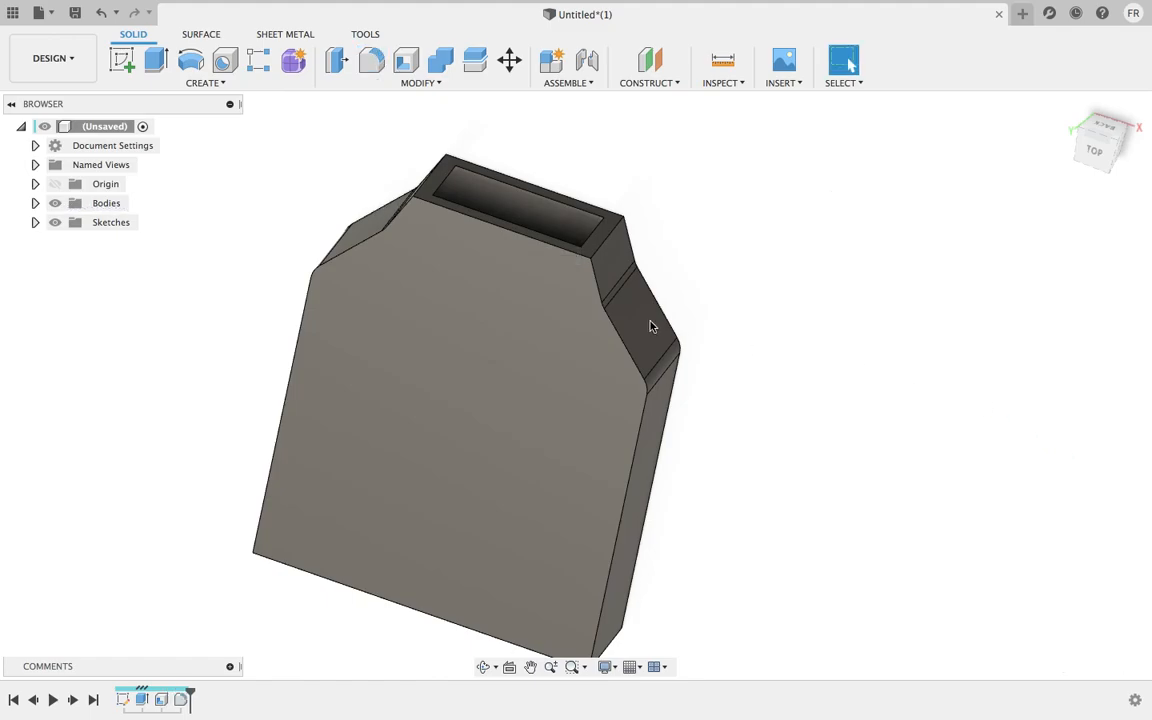
Create a new sketch on the sloped shoulder face between the two filleted edges
scroll(690, 350, up, 5)
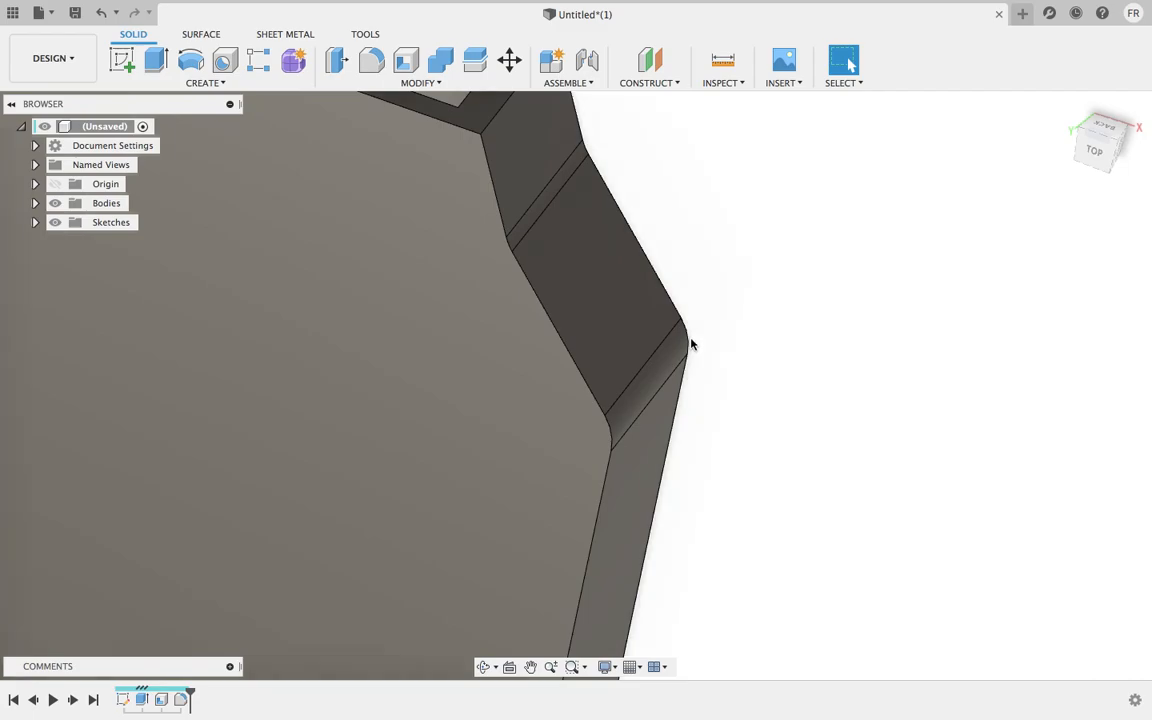
scroll(537, 224, down, 6)
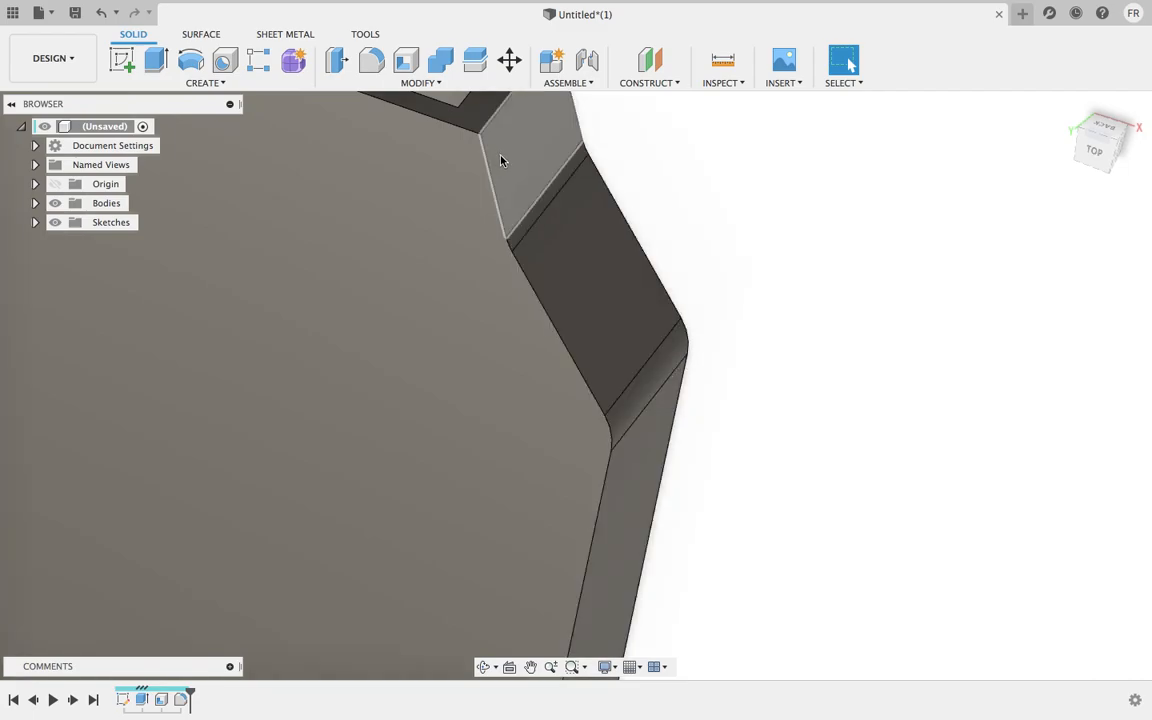
scroll(577, 219, up, 2)
scroll(578, 219, down, 2)
shift+middle_drag(787, 309, 707, 319)
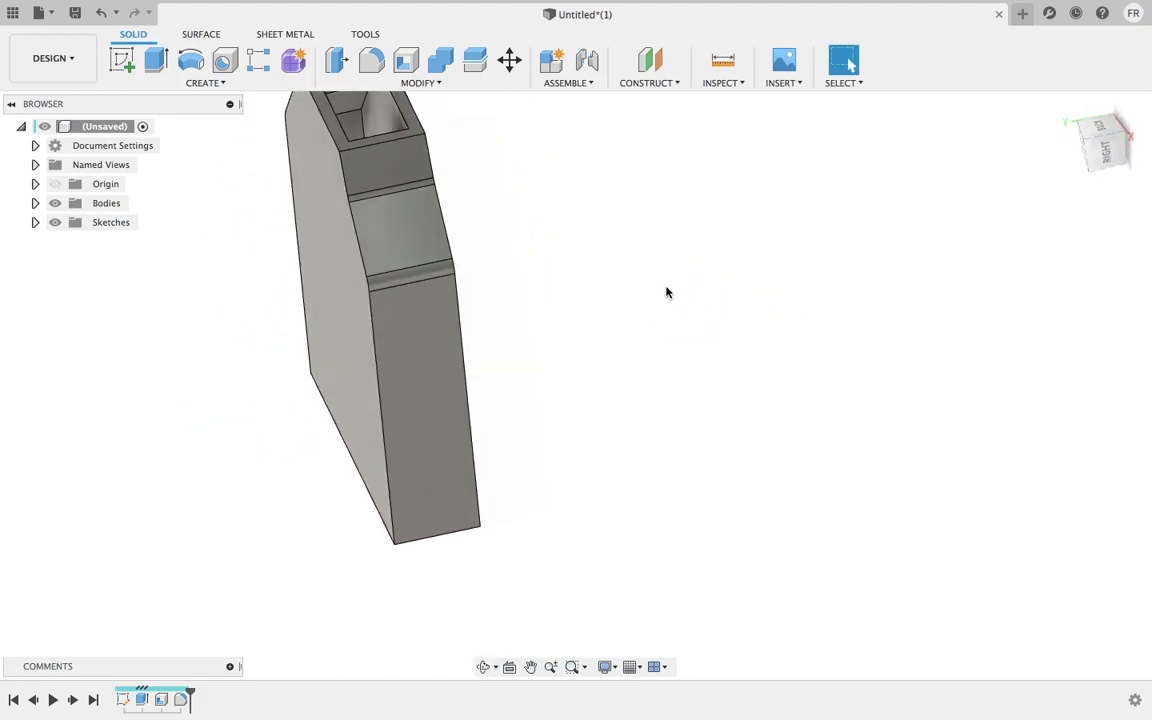
scroll(525, 186, down, 1)
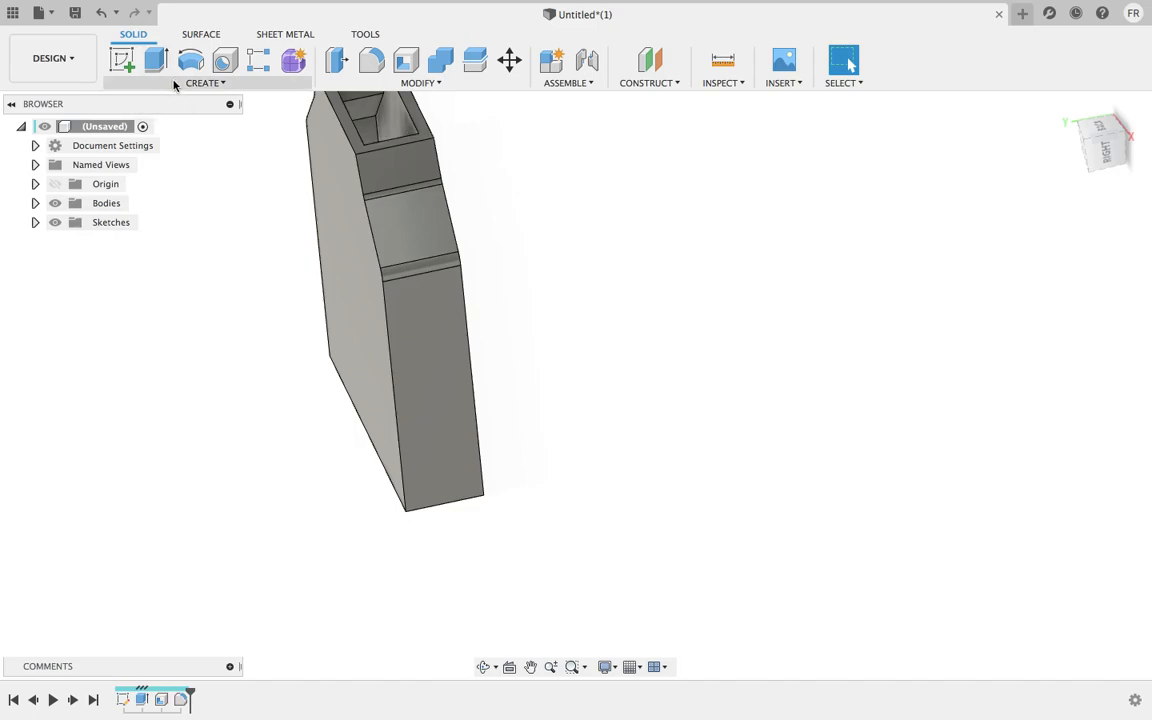
right_click(413, 228)
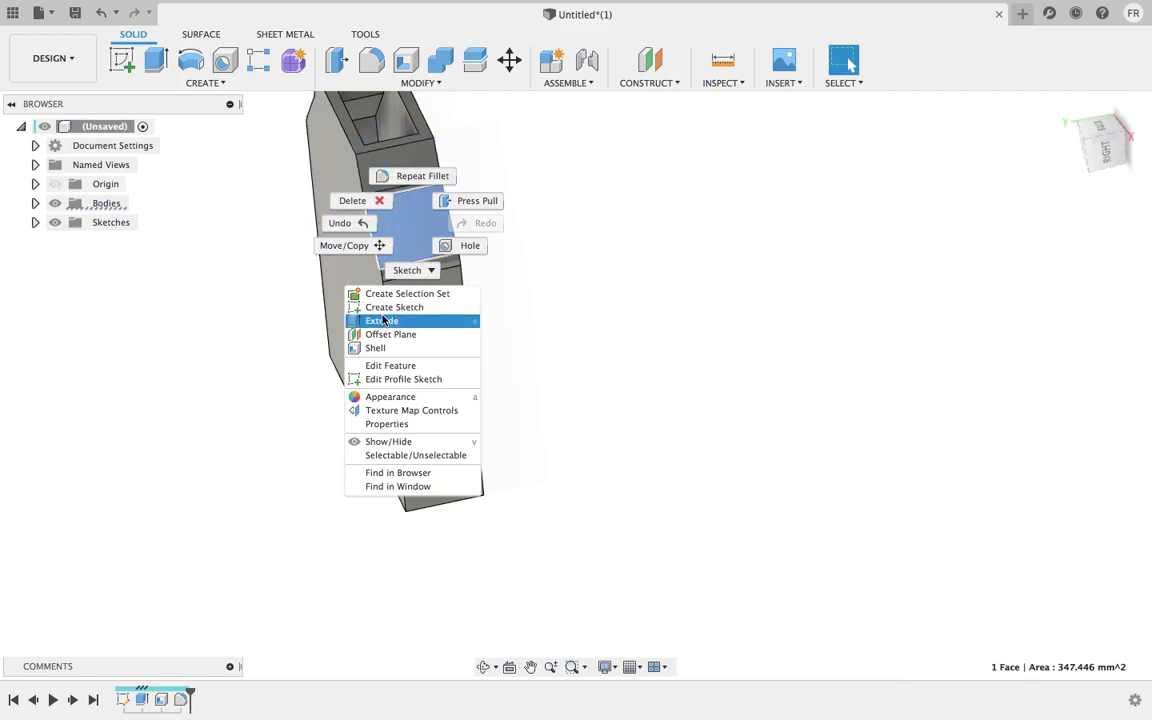
click(551, 303)
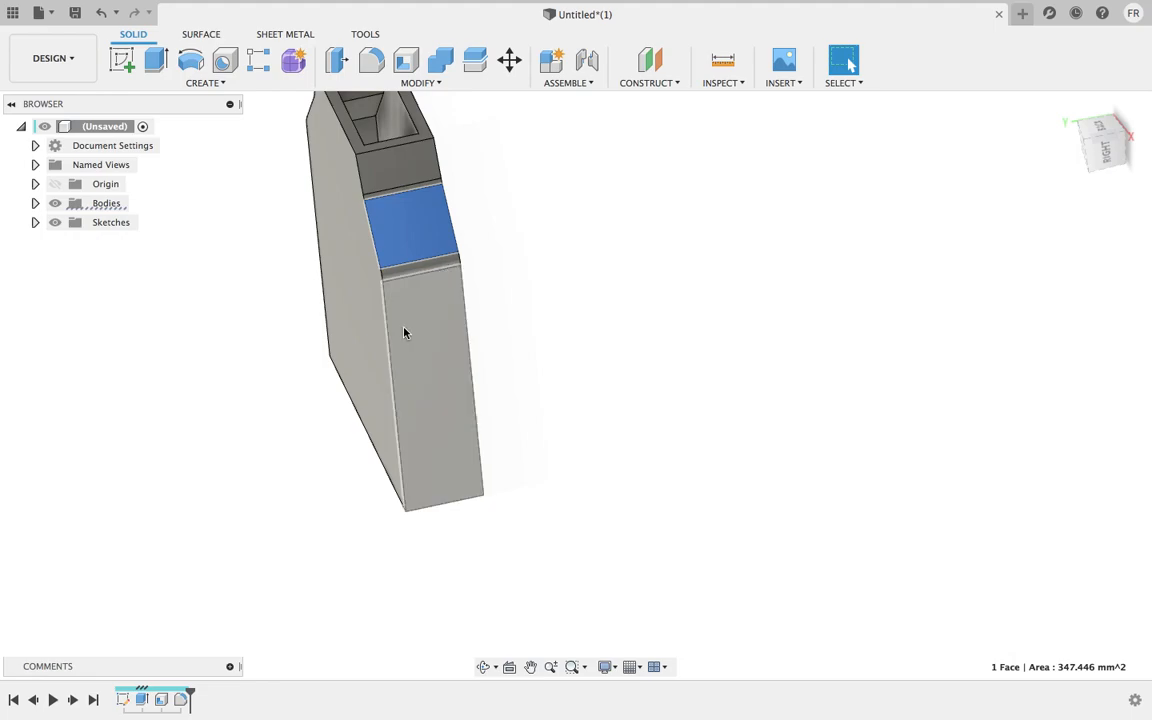
right_click(405, 217)
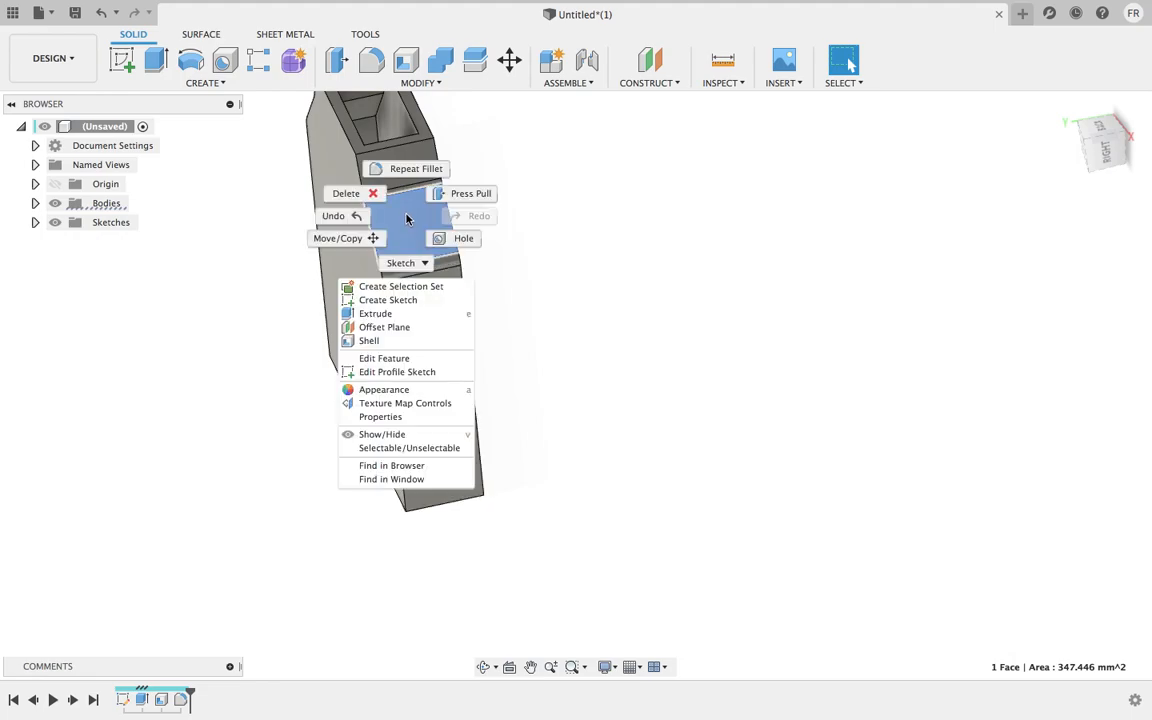
click(389, 301)
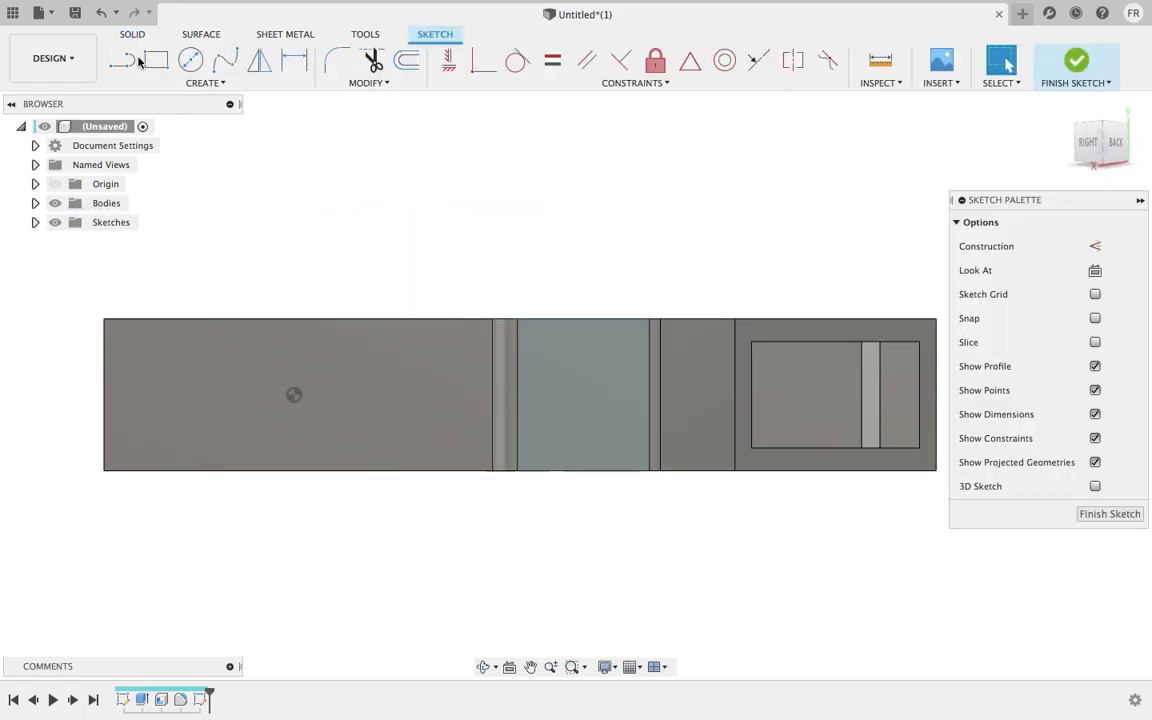
Sketch a center-to-center slot across the shoulder face, about 9.5 mm between centers and 3.8 mm wide, and finish the sketch
click(201, 85)
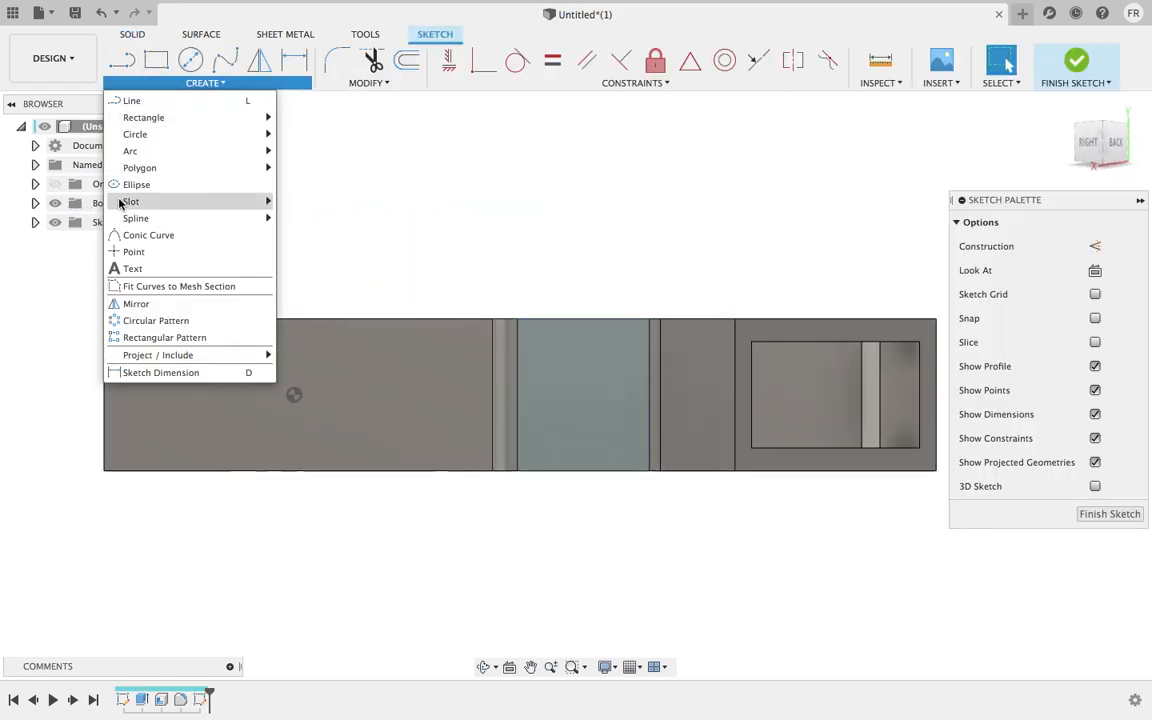
mouse_move(125, 201)
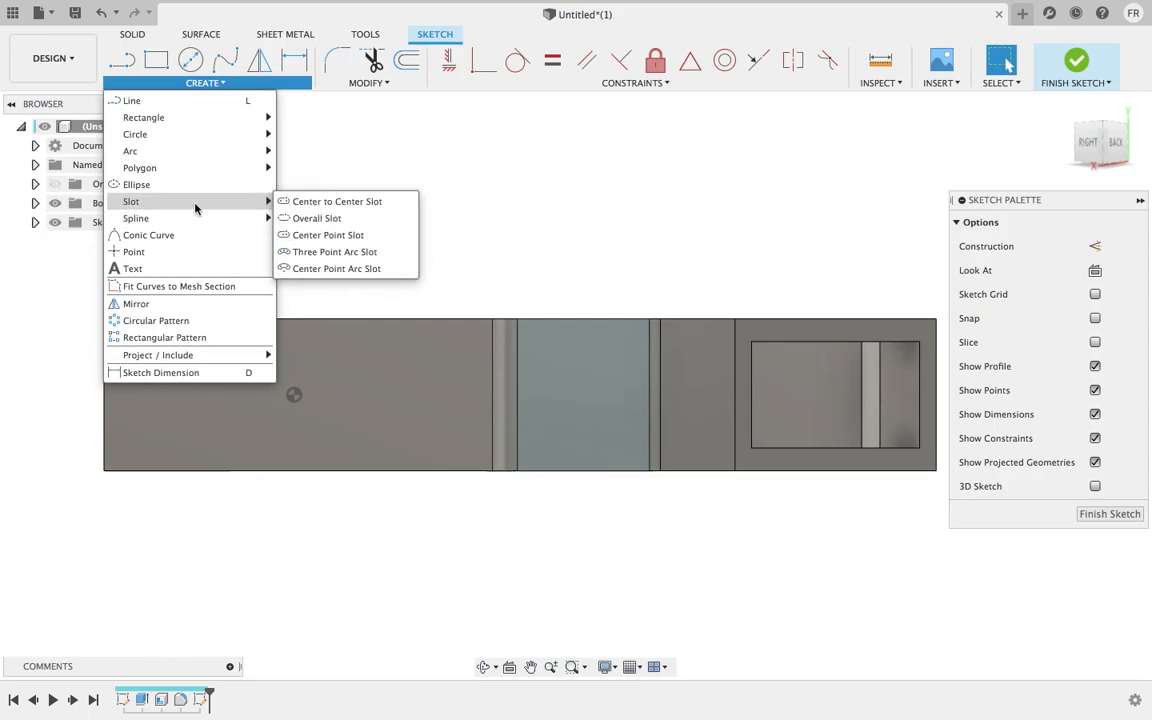
click(312, 205)
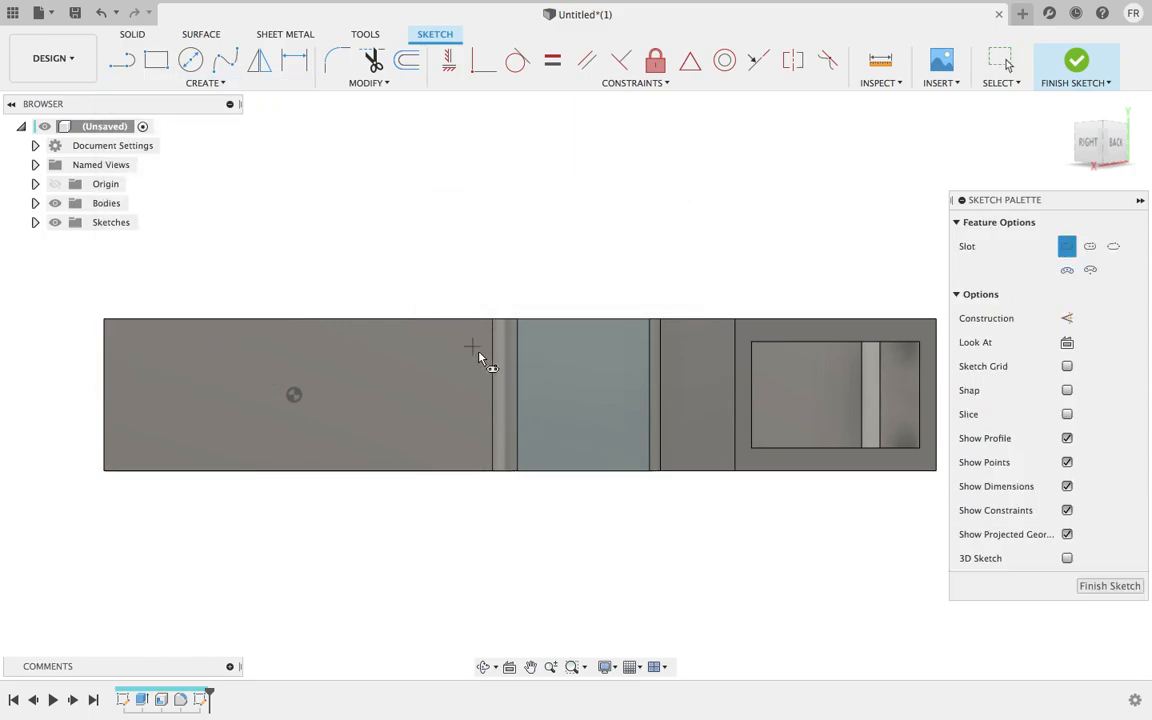
click(541, 352)
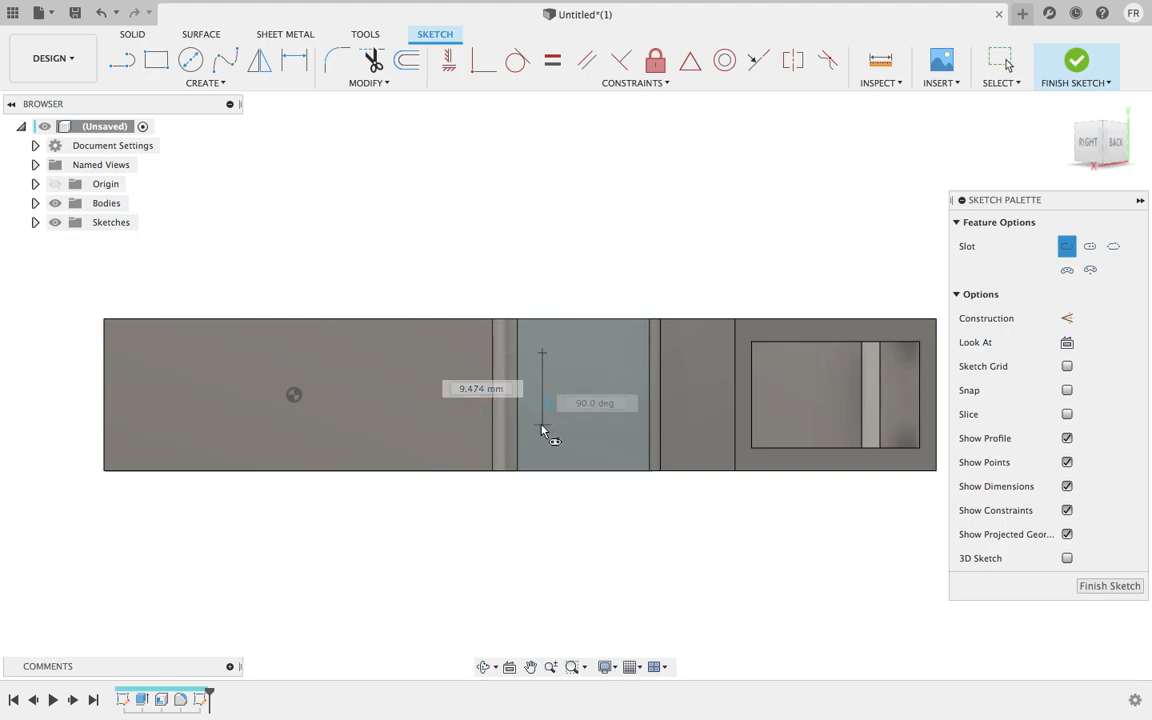
click(541, 425)
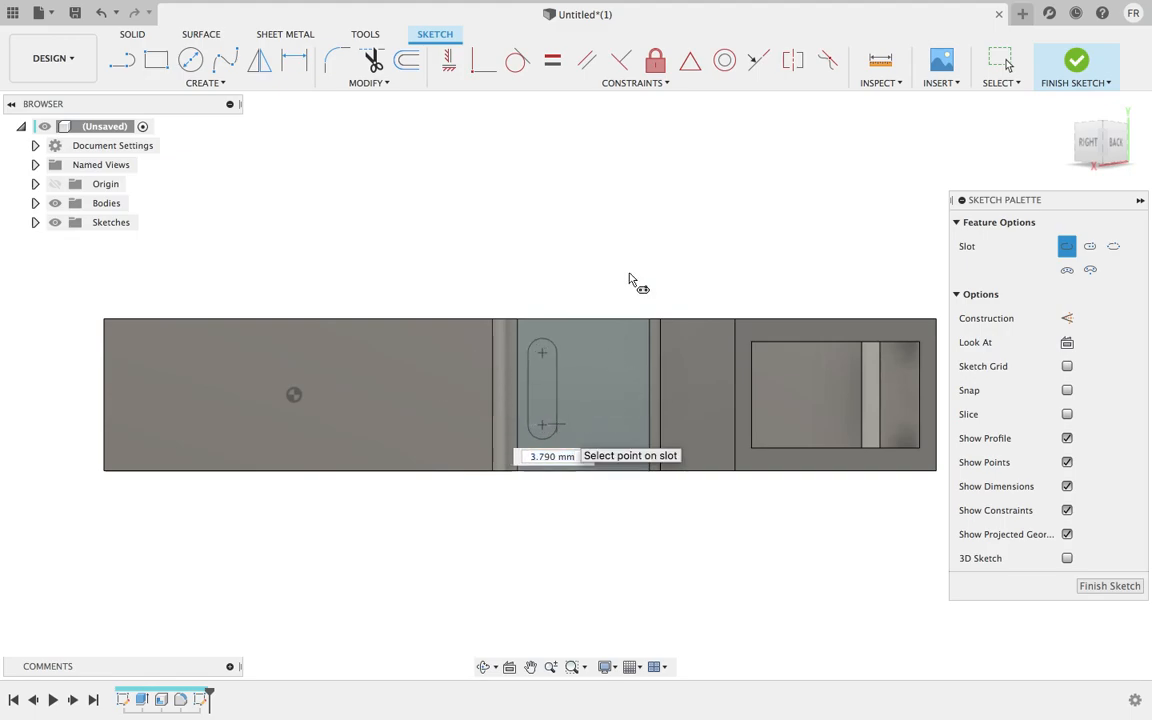
key(Return)
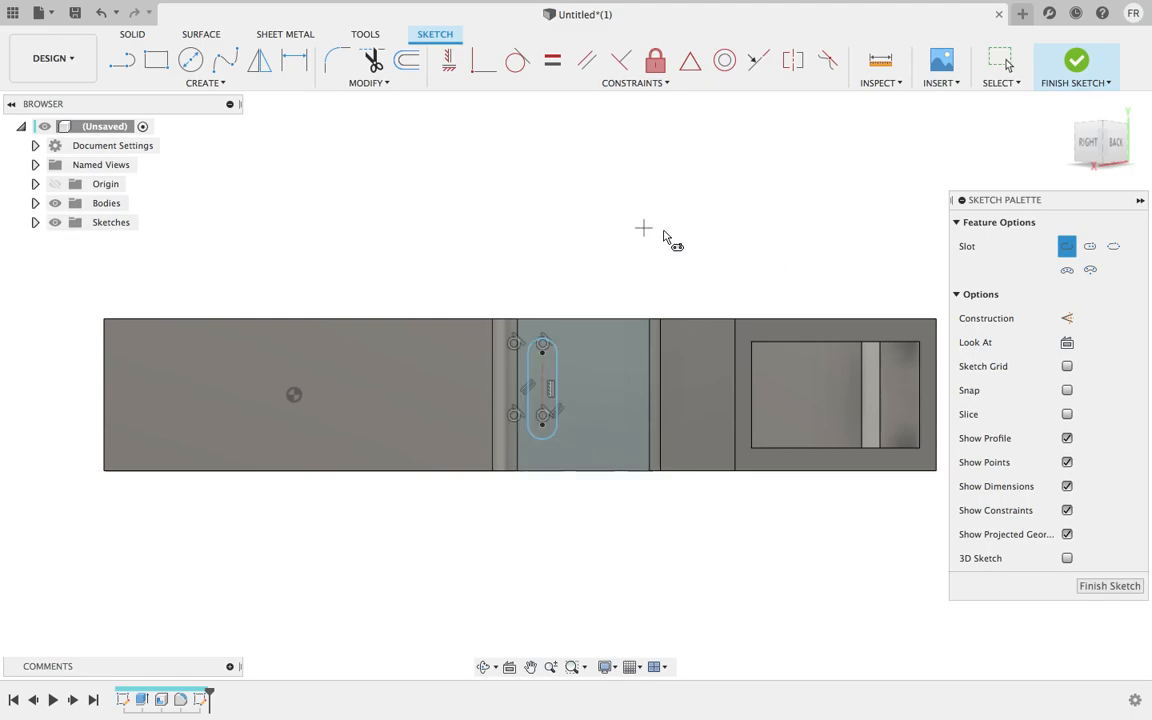
right_click(676, 231)
click(718, 250)
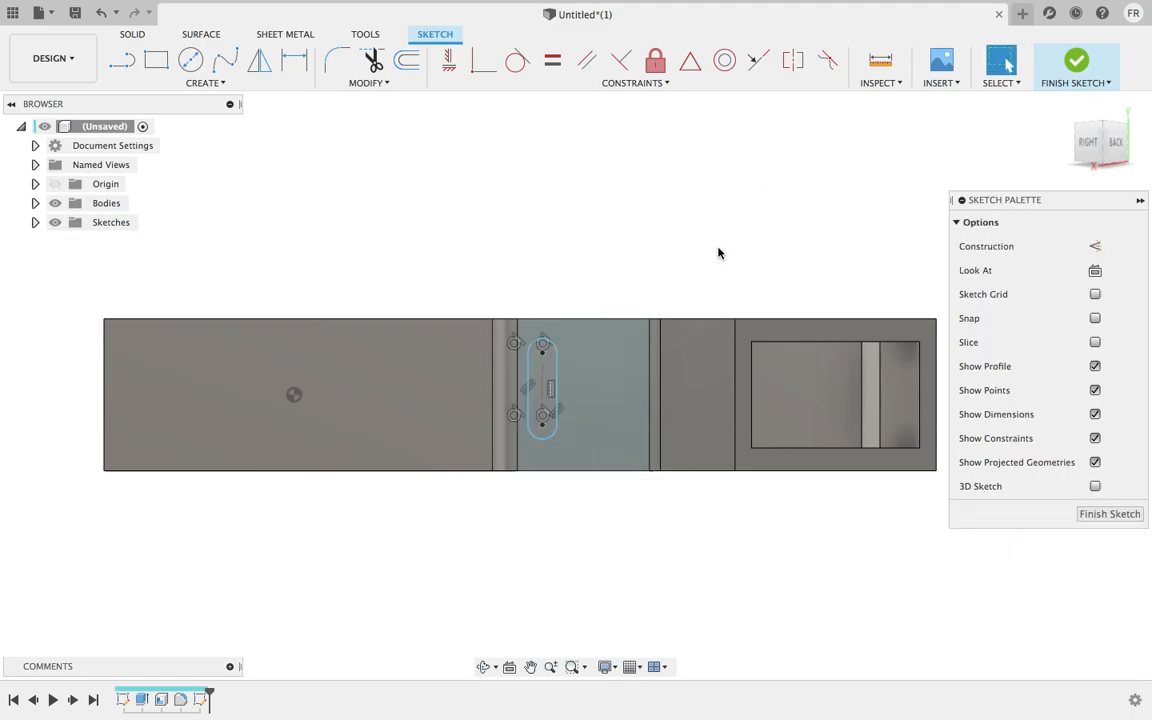
click(1108, 514)
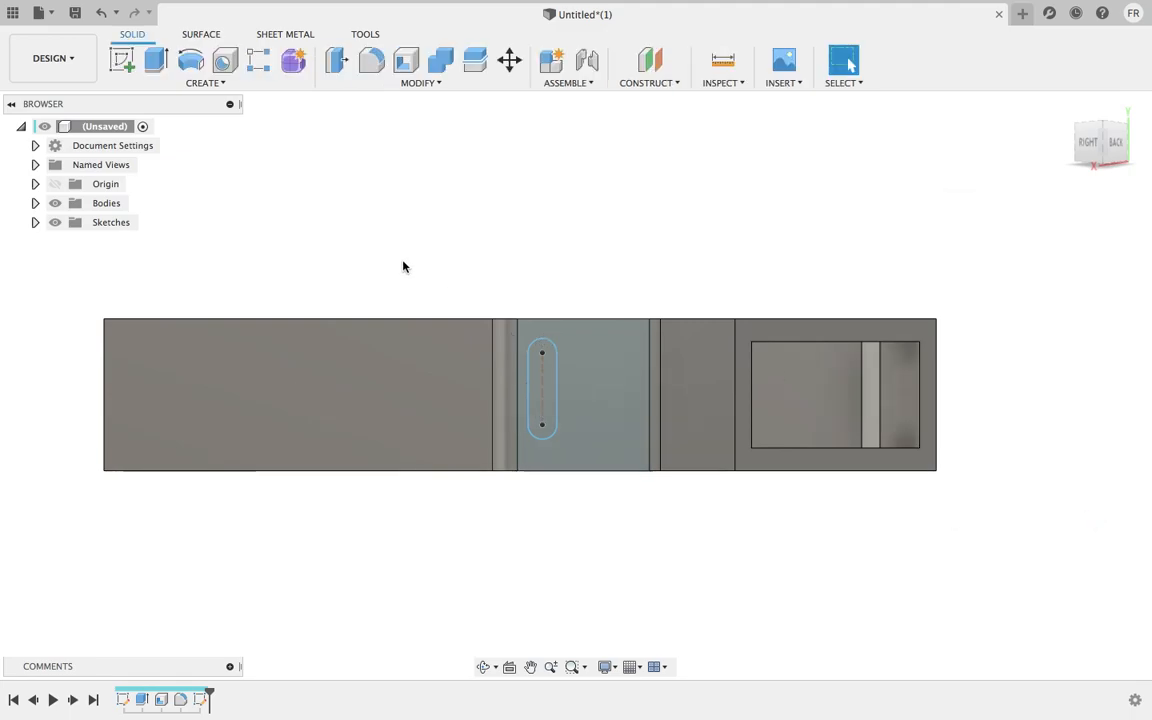
Extrude the slot profile as a cut into the sloped shoulder face with a distance of -2 mm
click(156, 60)
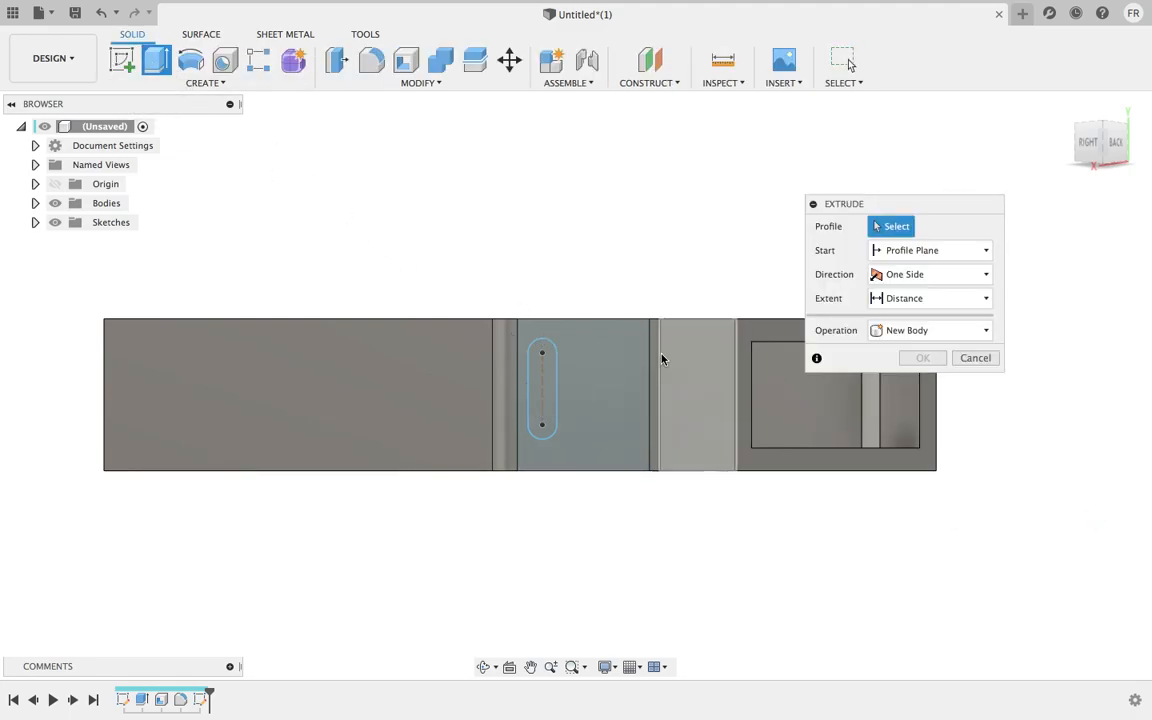
click(540, 392)
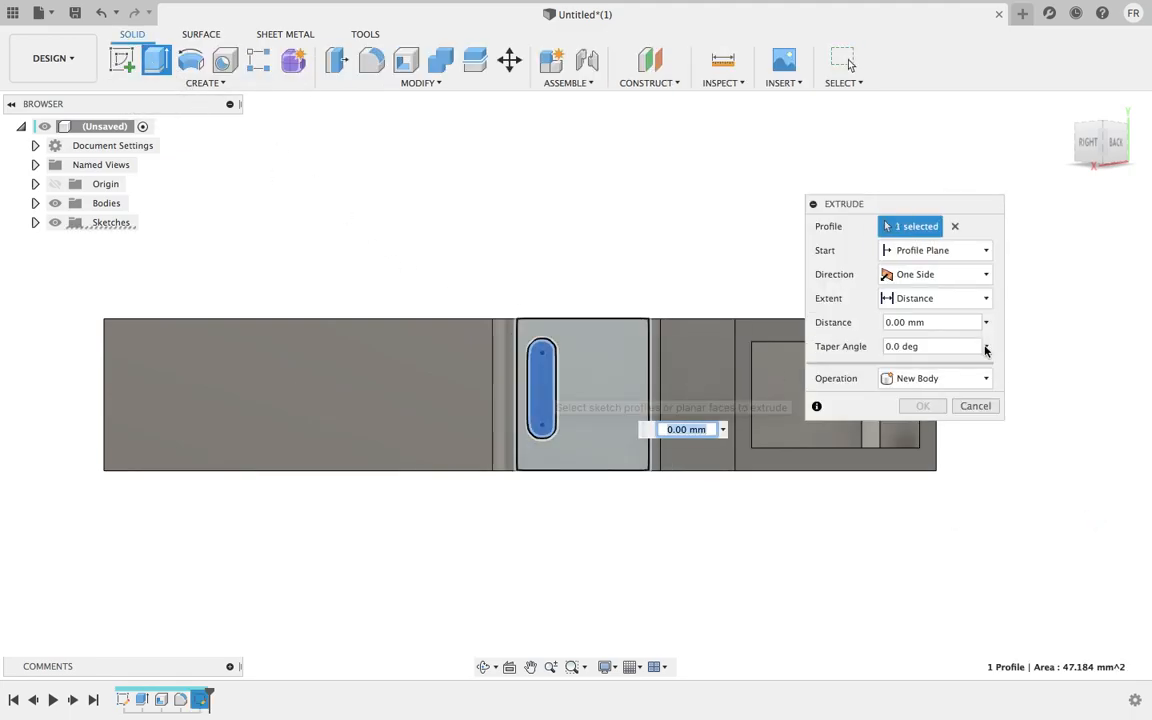
click(966, 379)
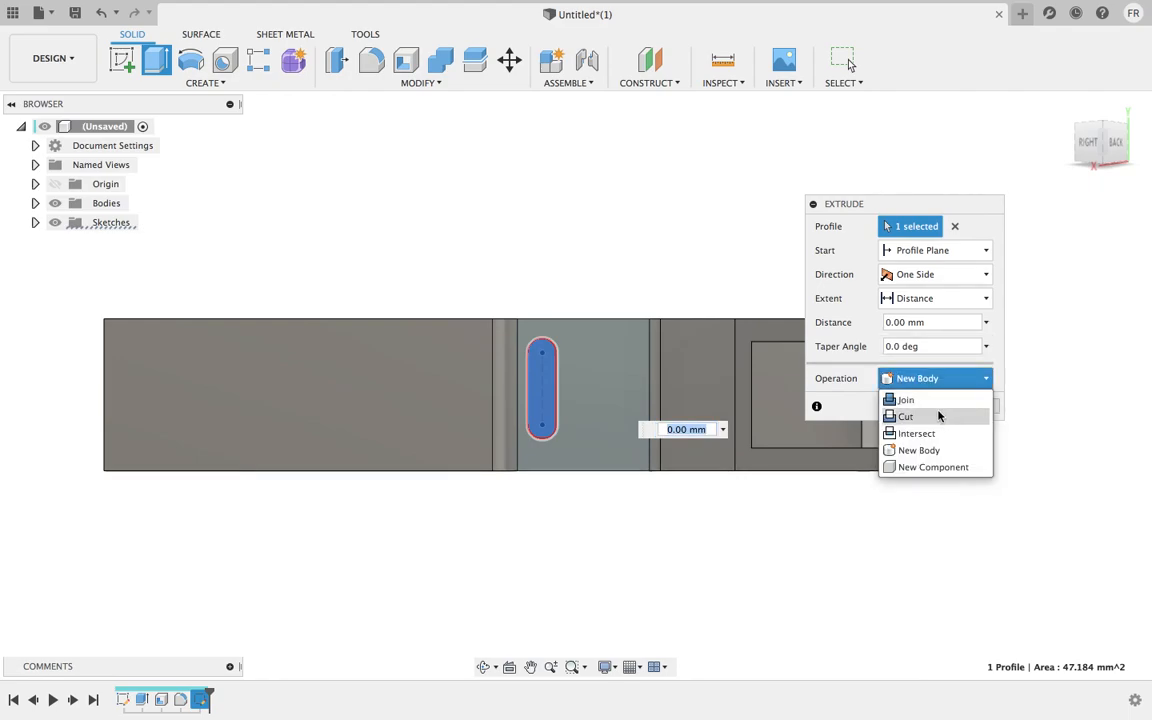
click(940, 416)
click(907, 322)
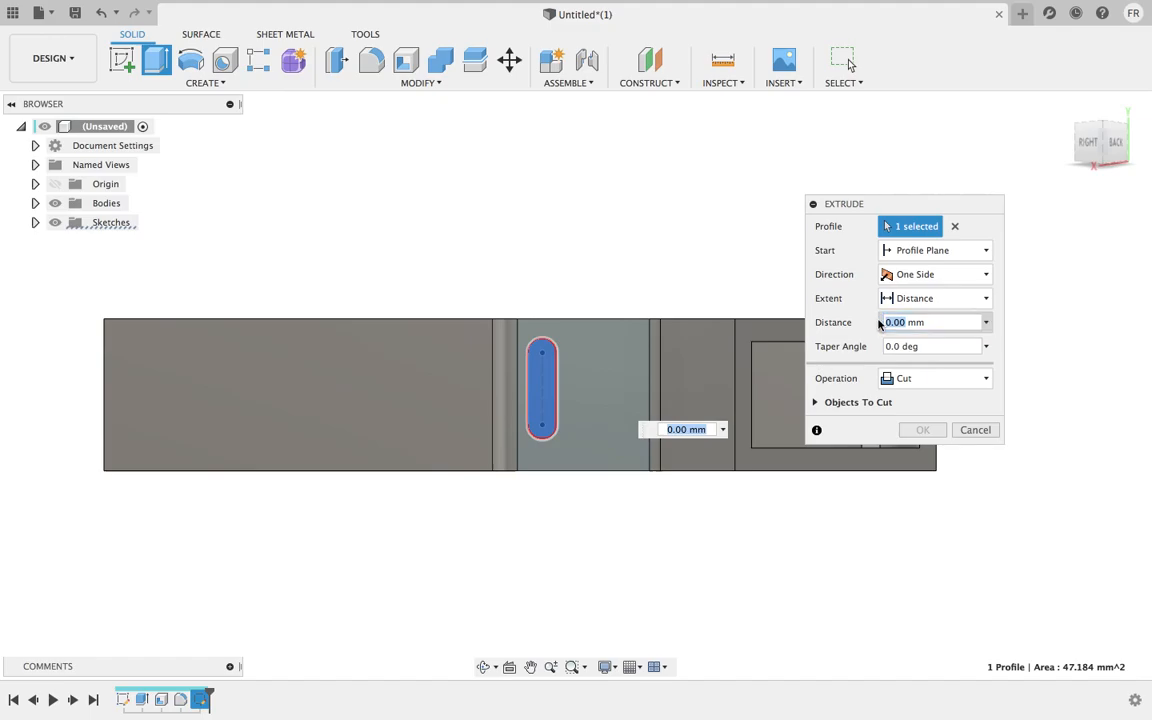
key(Return)
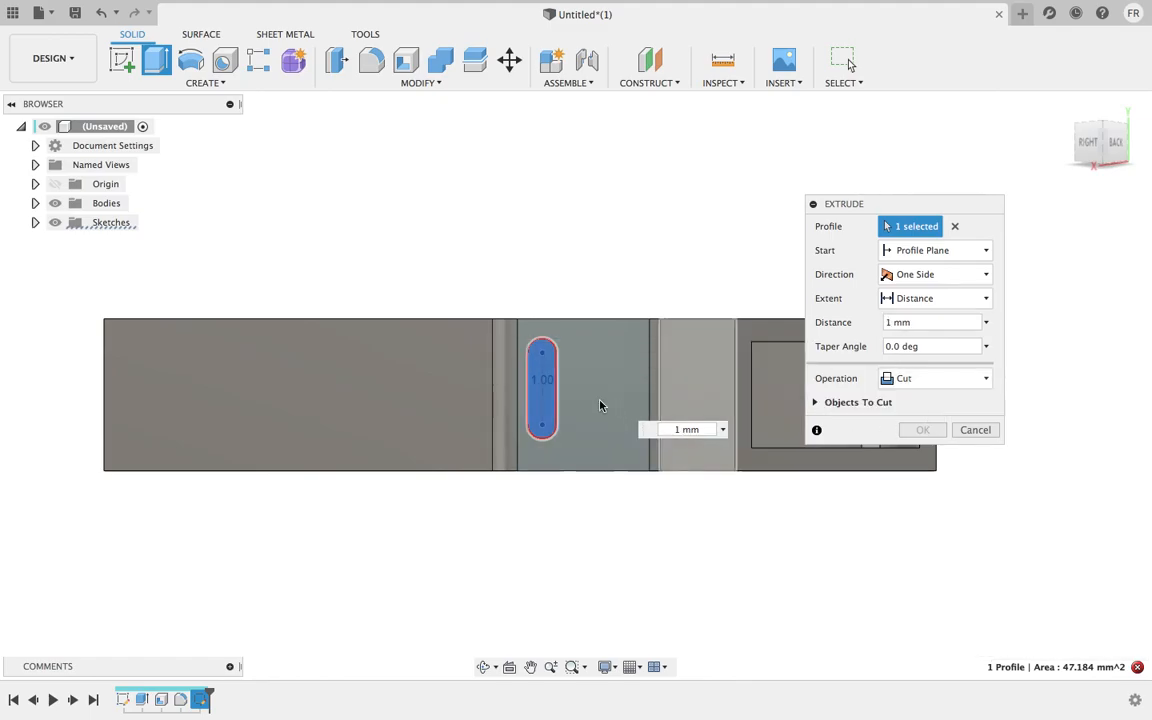
shift+middle_drag(561, 285, 624, 126)
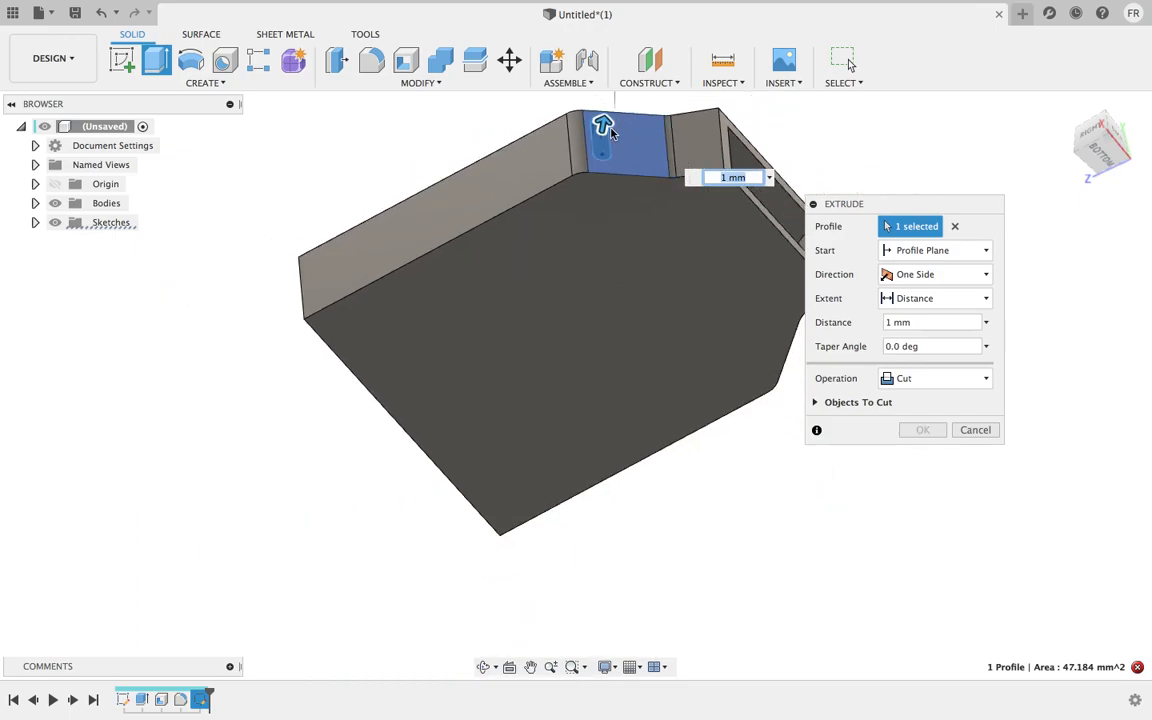
scroll(593, 140, up, 5)
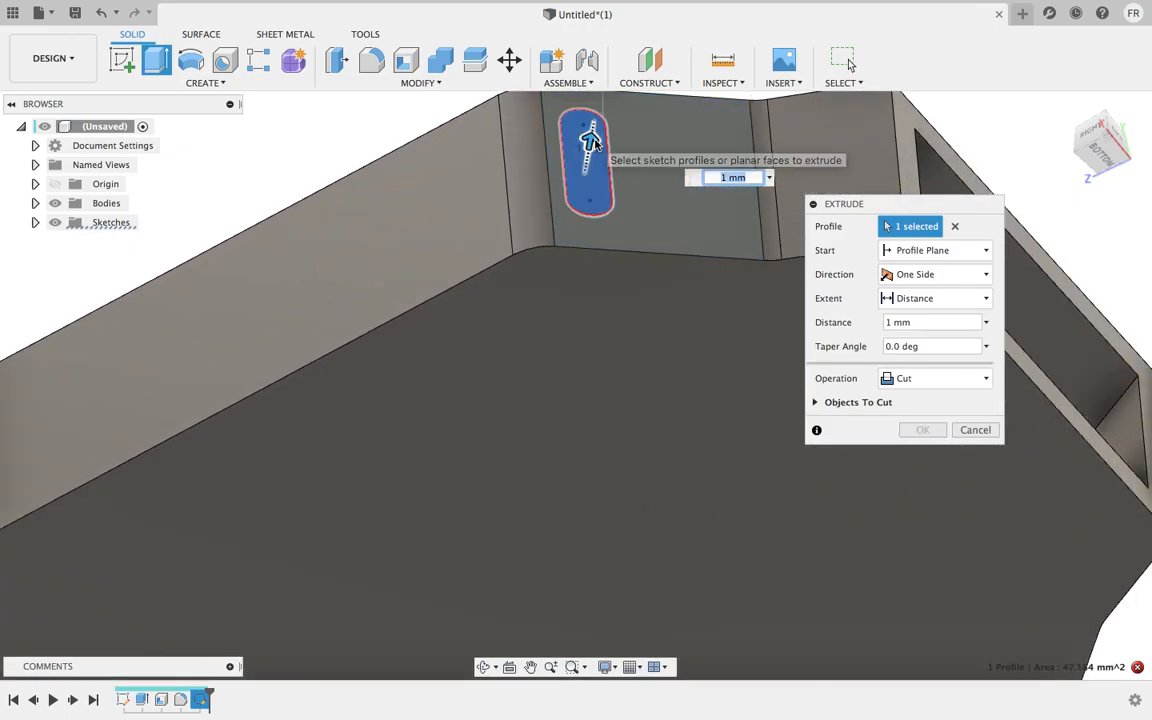
scroll(590, 142, up, 3)
drag(588, 146, 577, 208)
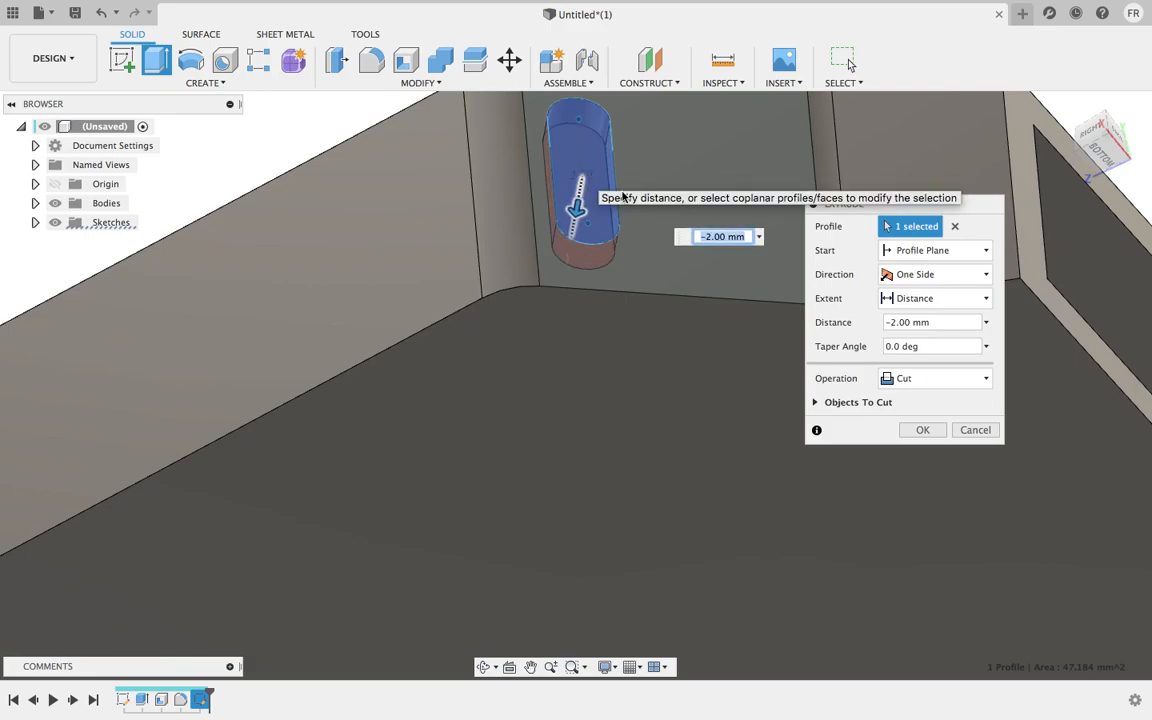
click(920, 430)
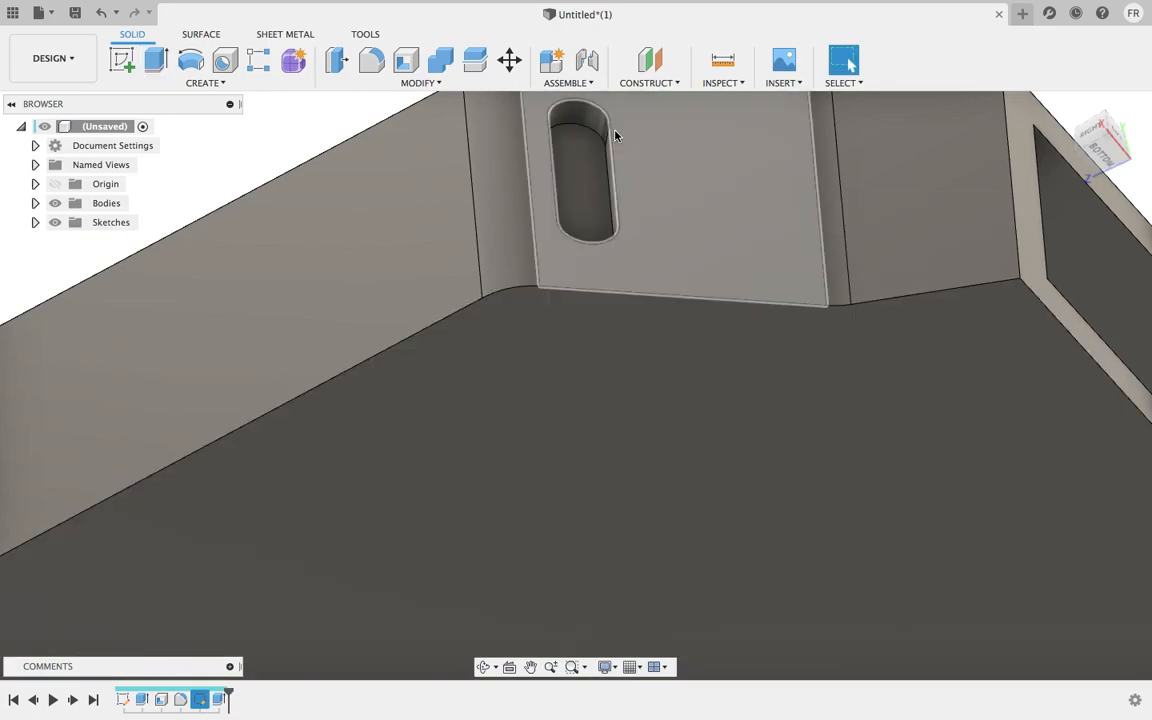
Start a rectangular pattern with the pattern type Features and choose the slot cut as its object
scroll(614, 136, down, 2)
scroll(617, 148, up, 2)
scroll(638, 146, down, 5)
middle_drag(667, 149, 627, 194)
middle_drag(718, 184, 951, 212)
scroll(672, 174, down, 2)
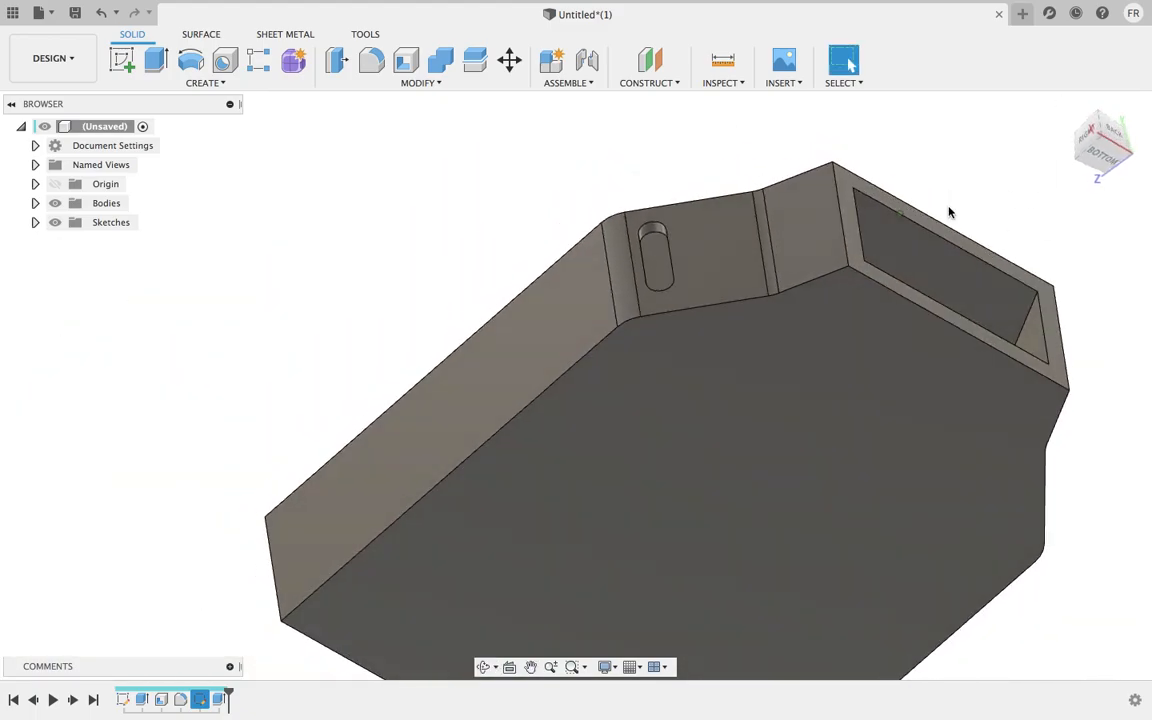
click(240, 84)
mouse_move(210, 427)
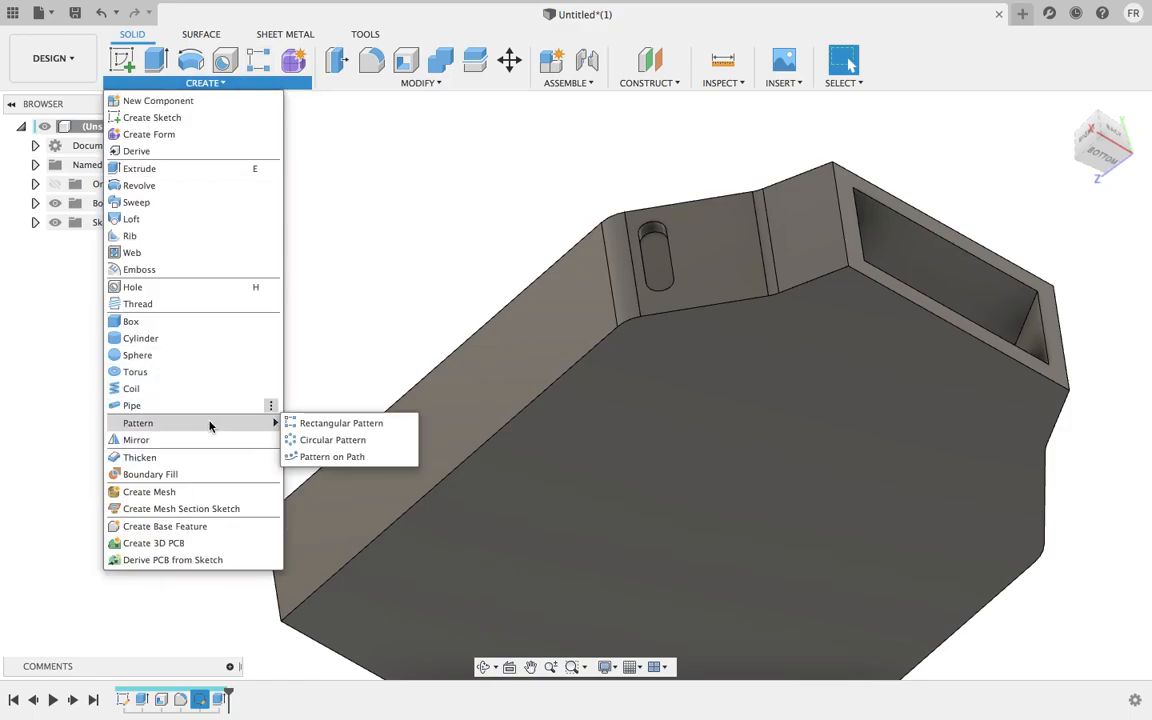
click(306, 428)
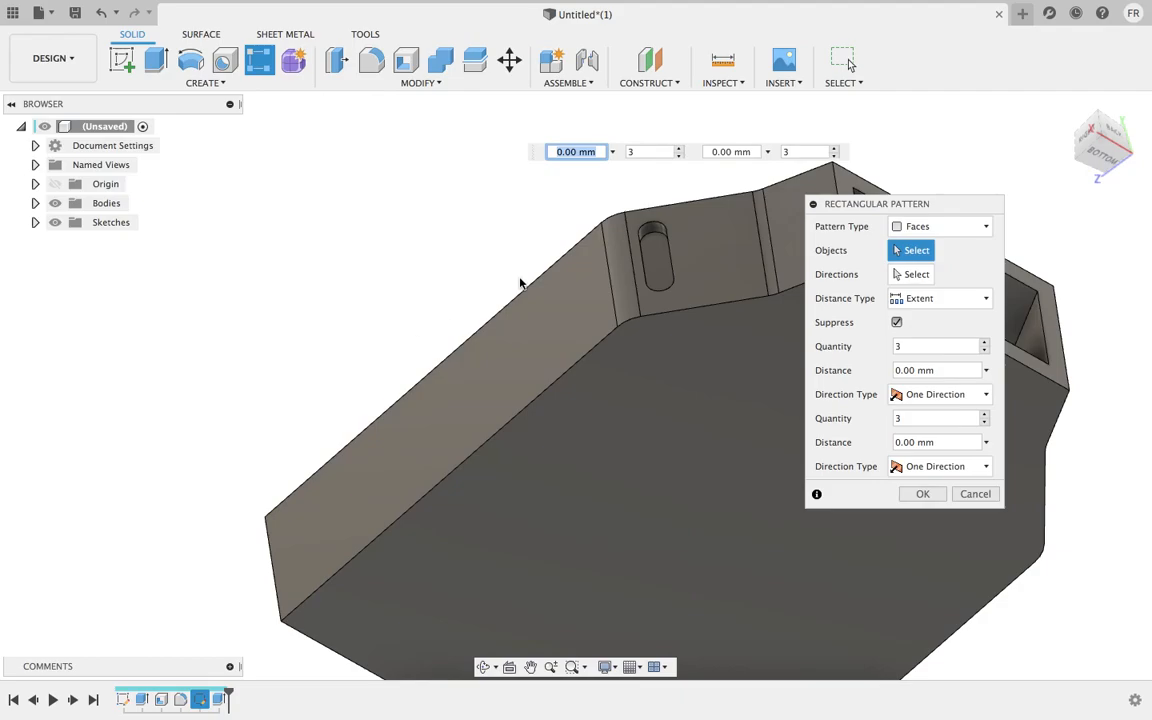
drag(877, 210, 919, 196)
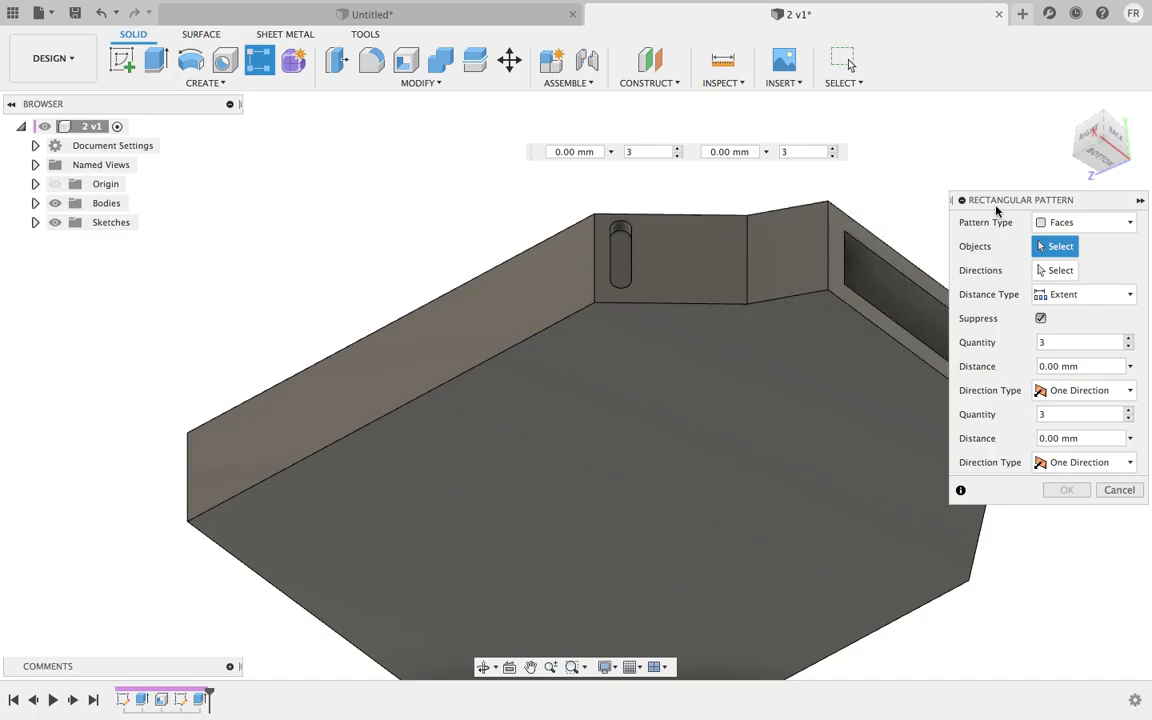
drag(1097, 205, 1045, 190)
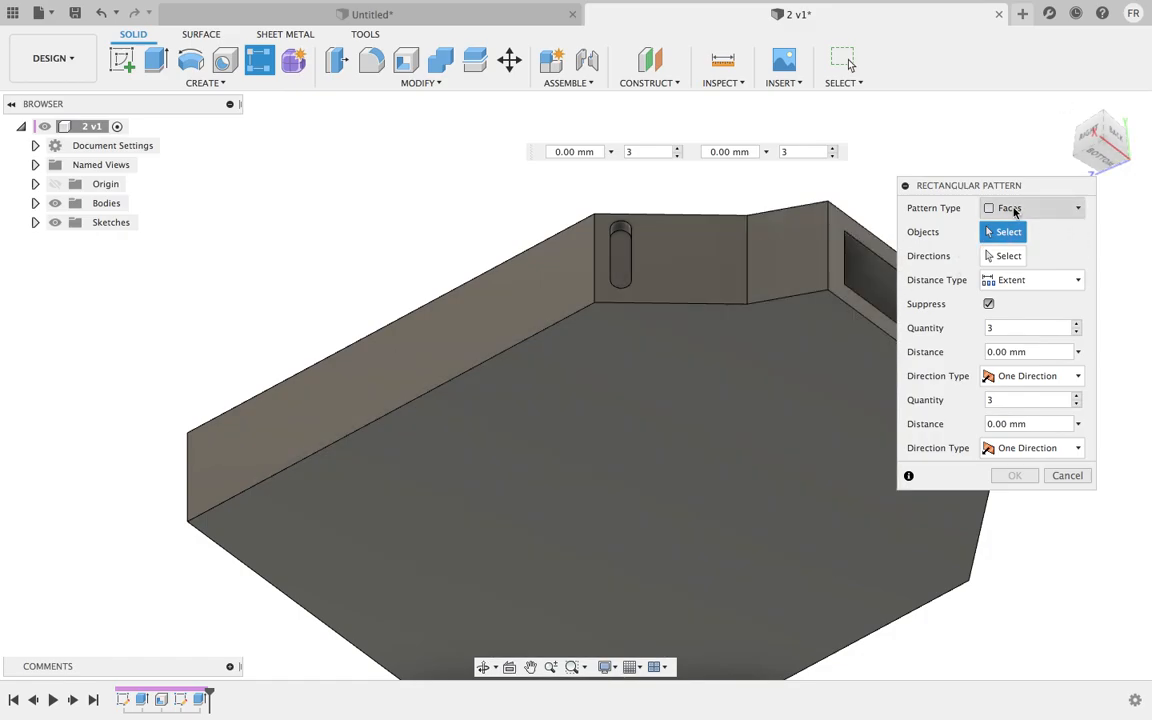
click(1014, 209)
click(1016, 260)
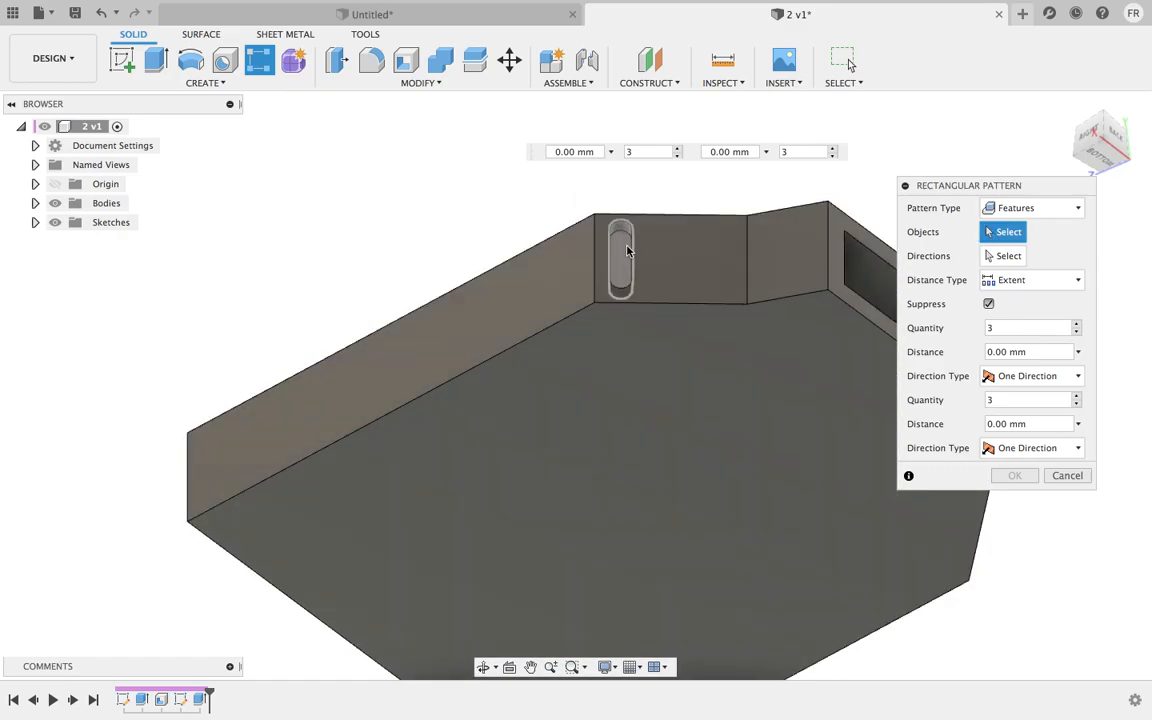
click(615, 243)
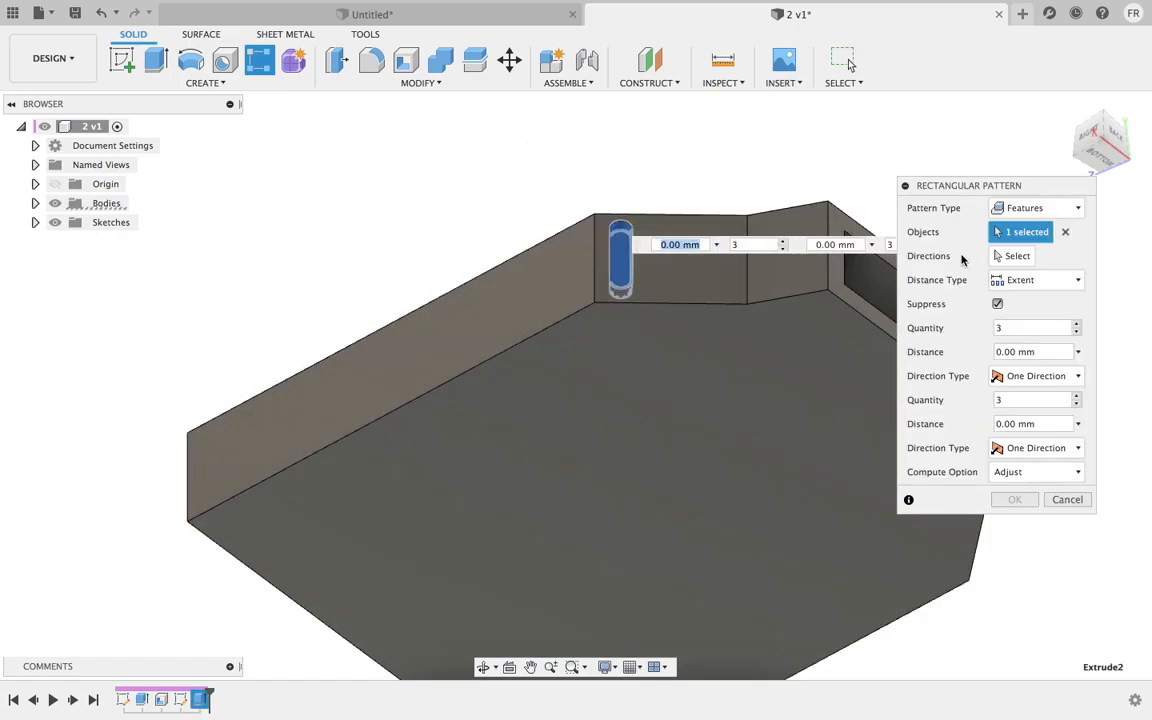
Pattern the slot along the shoulder face's long edge with a quantity of 3 over an 11 mm extent
click(1020, 258)
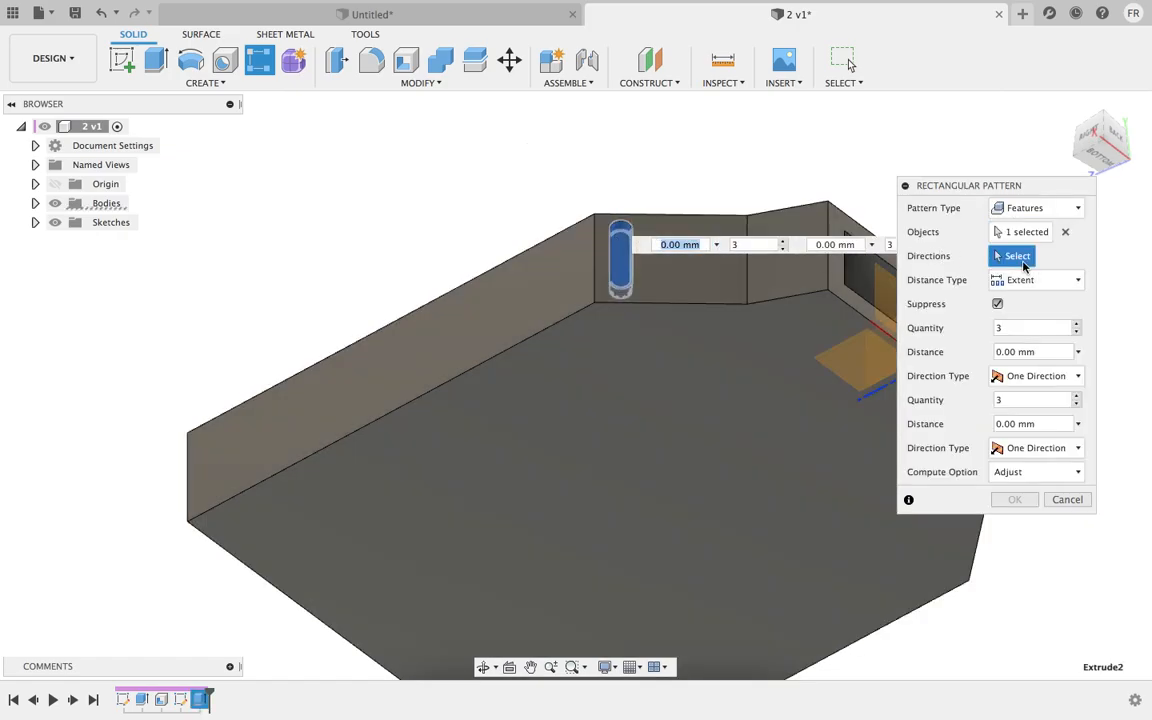
click(679, 306)
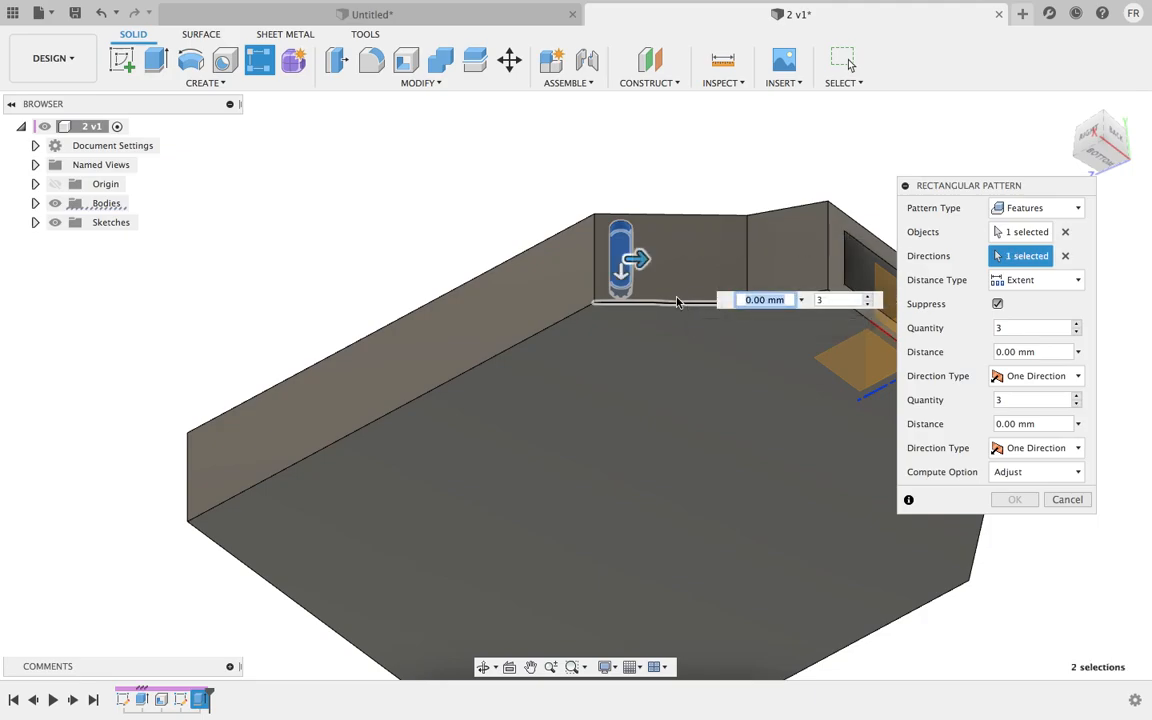
click(846, 302)
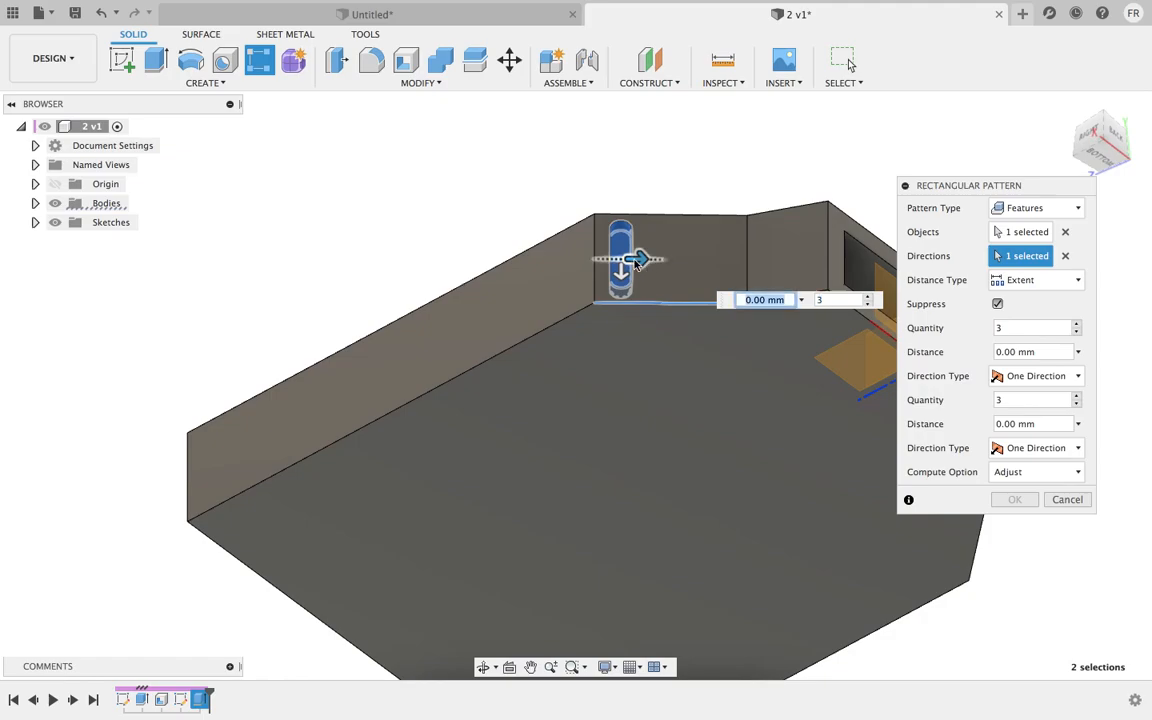
click(833, 299)
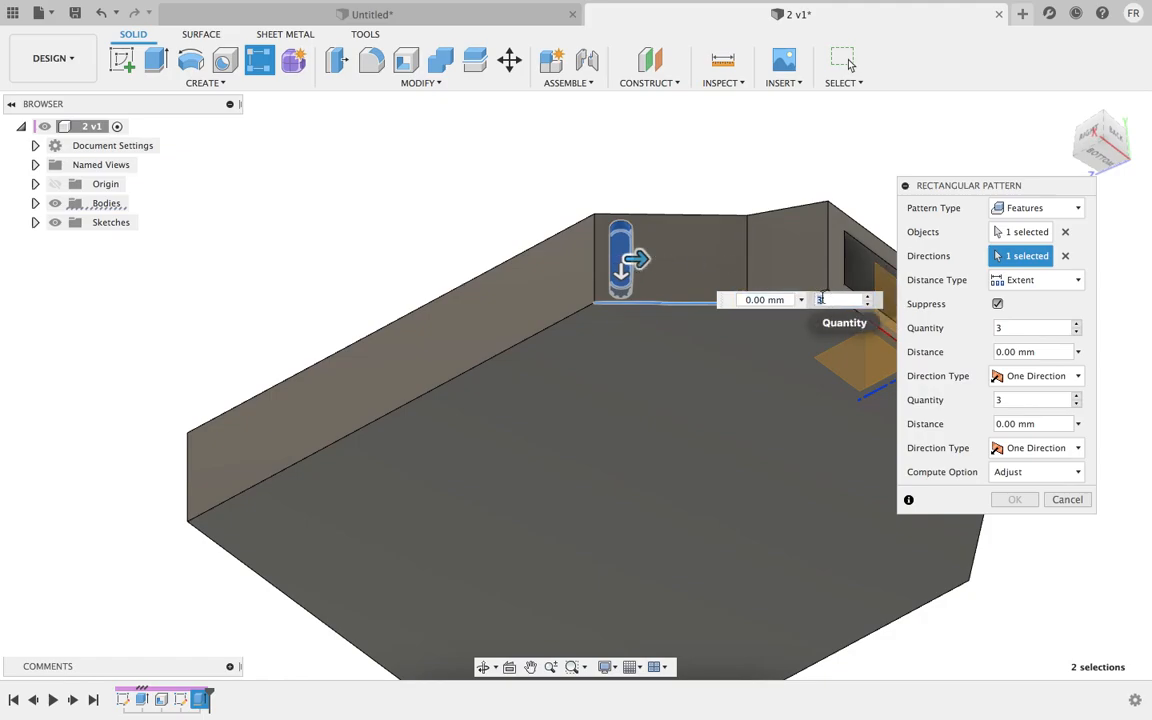
drag(645, 263, 729, 262)
key(Tab)
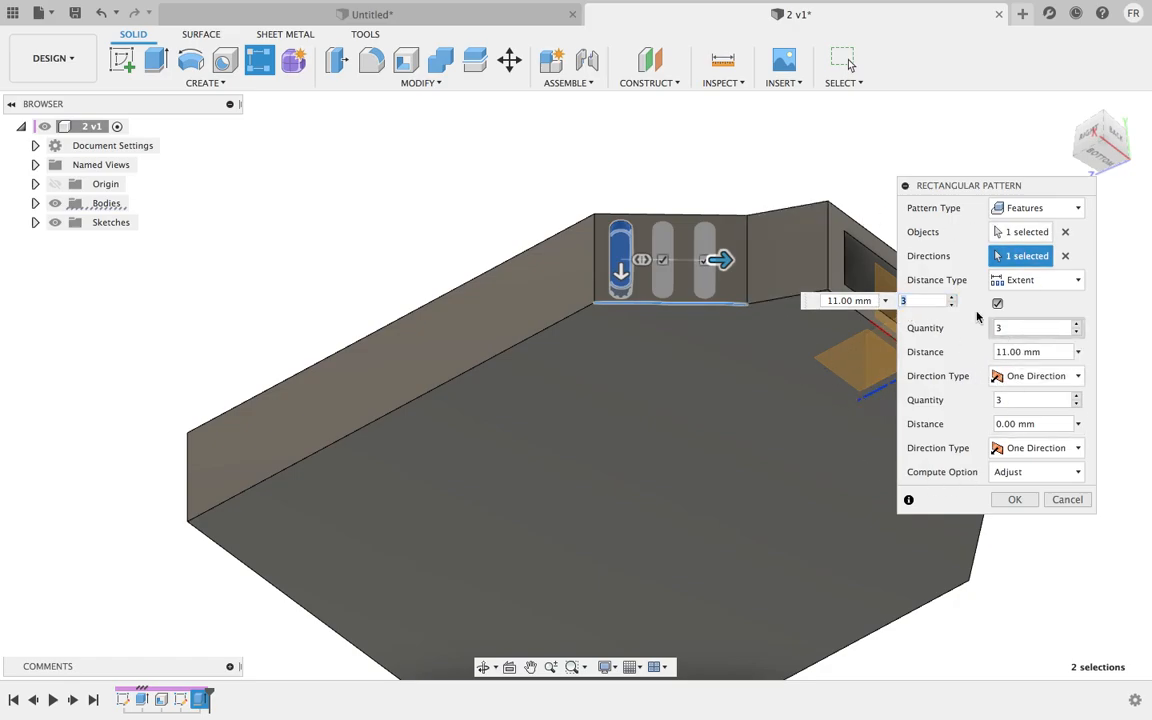
click(1012, 500)
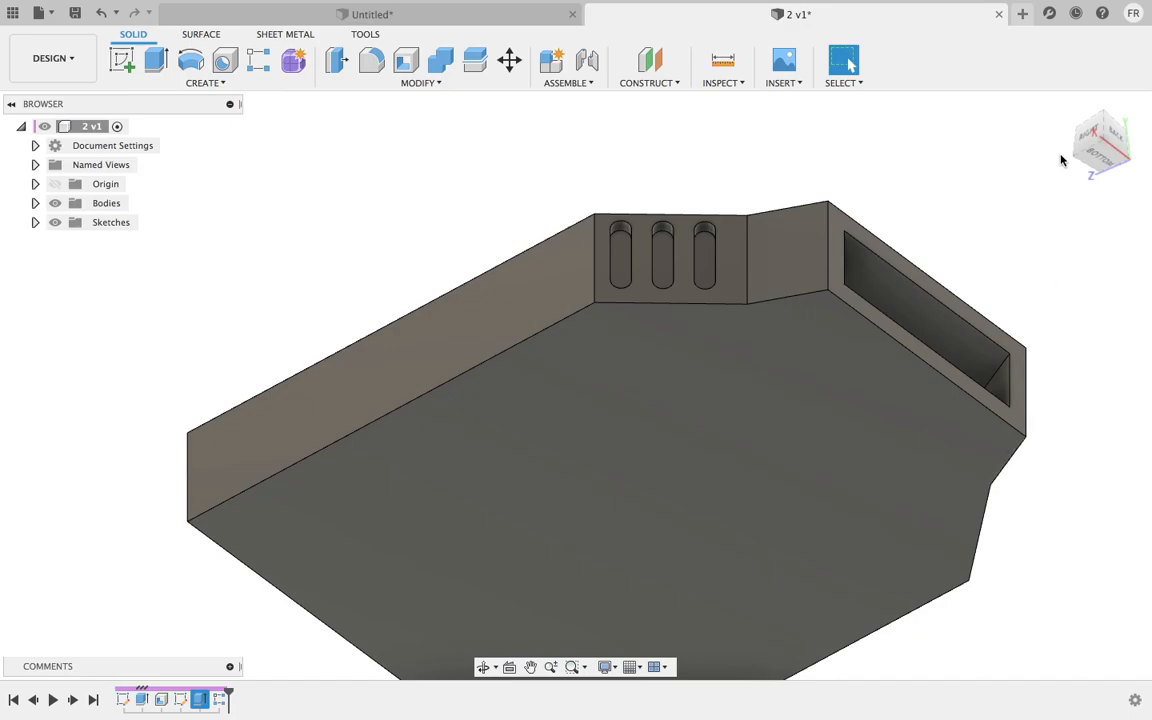
Start a mirror of type Features with the original slot cut and its rectangular pattern as objects
shift+middle_drag(1020, 562, 1075, 583)
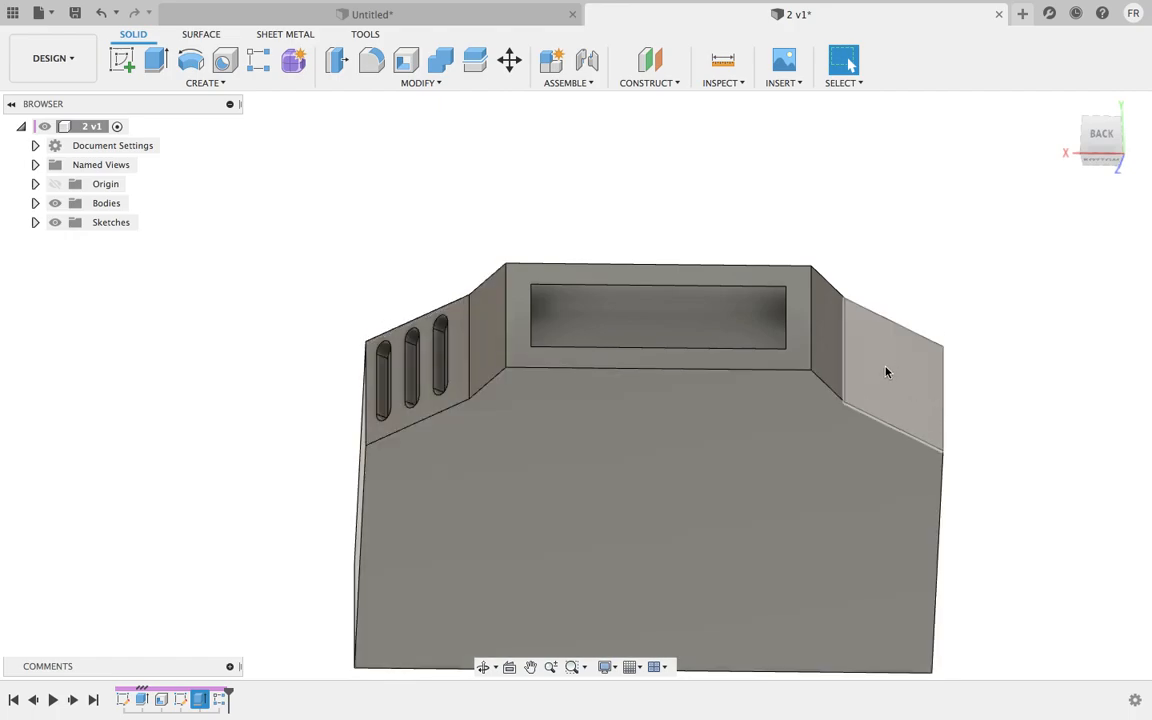
click(186, 84)
click(180, 440)
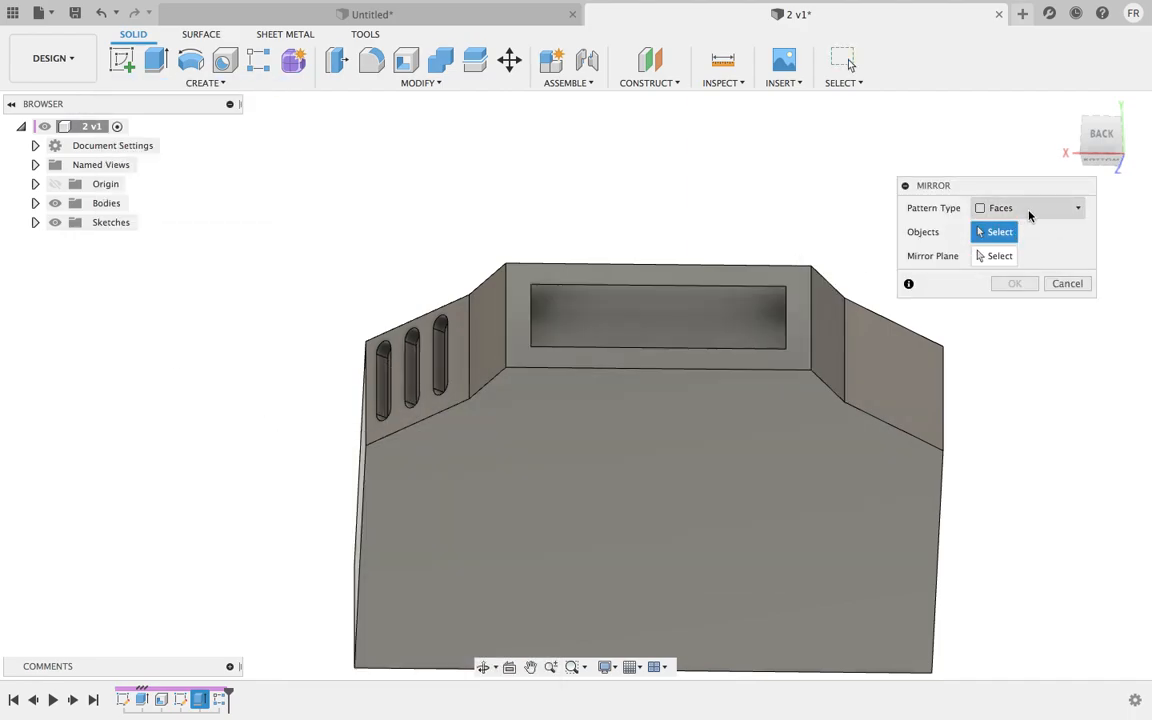
click(1028, 209)
click(1022, 265)
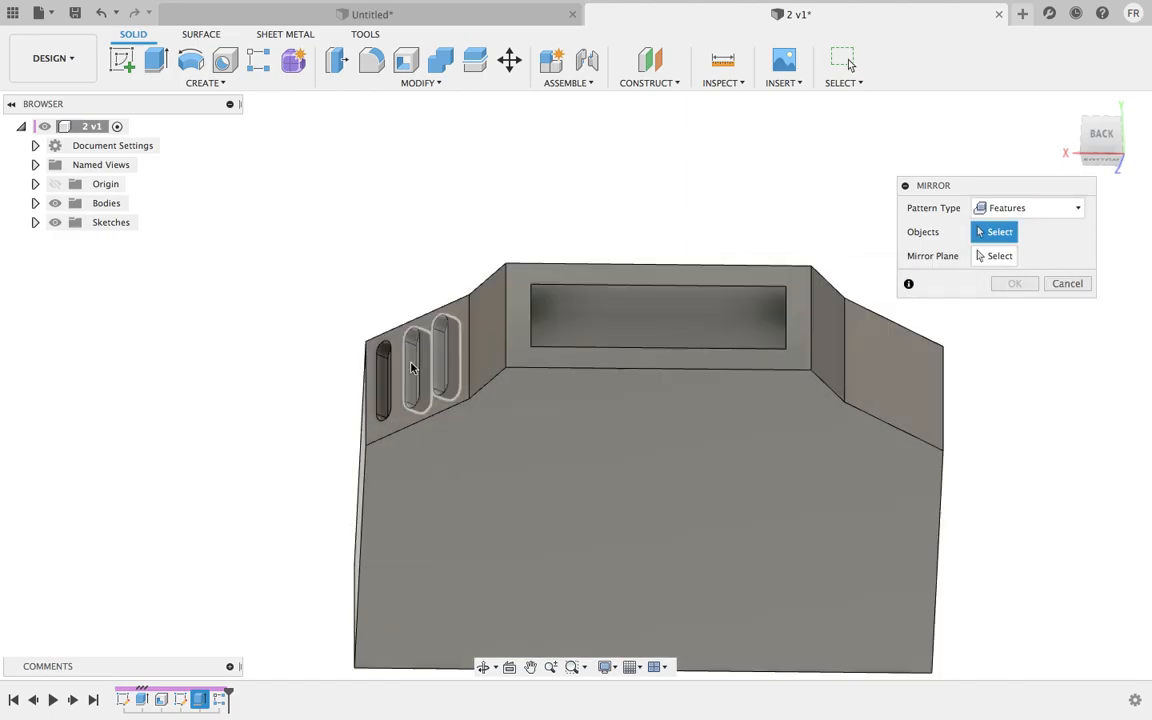
click(389, 374)
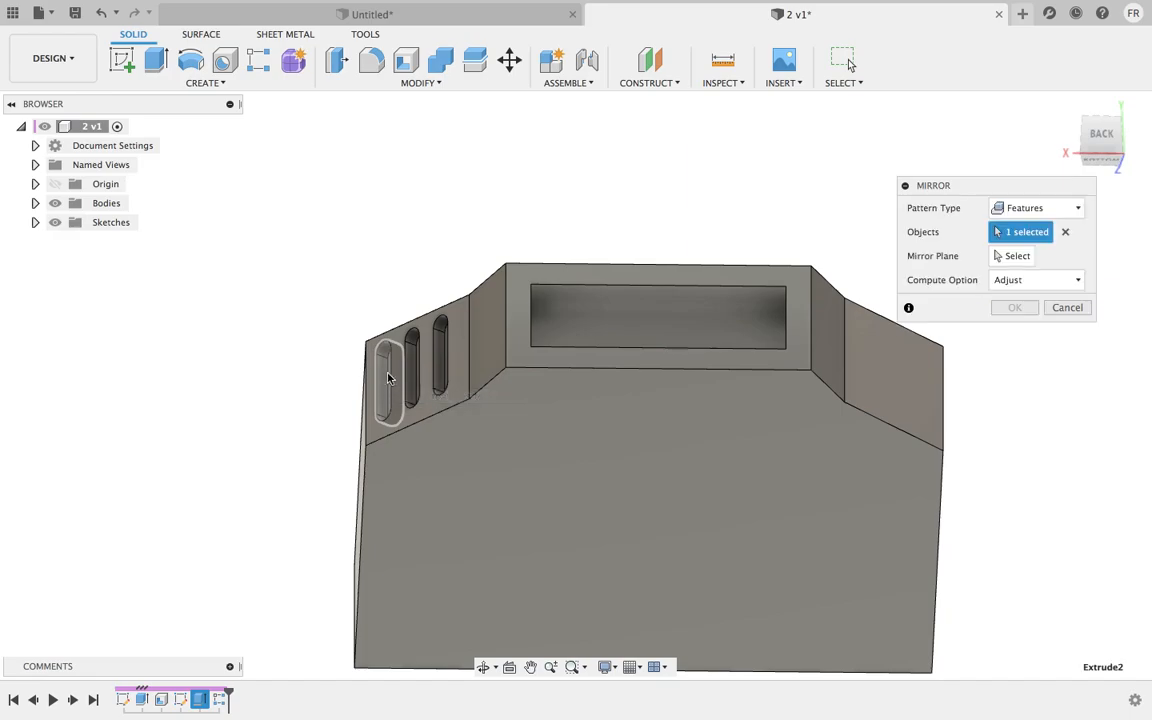
click(410, 369)
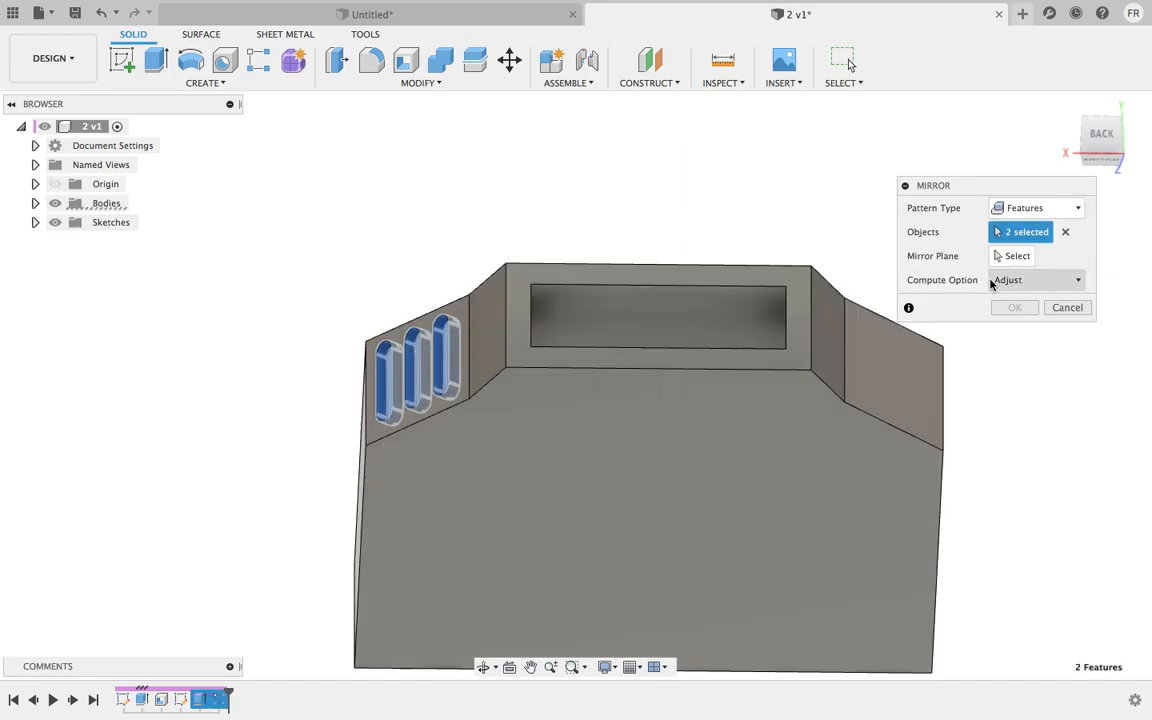
Mirror the slots to the opposite shoulder face across the vertical origin plane through the middle of the bottle's neck
click(1010, 258)
middle_drag(751, 380, 649, 372)
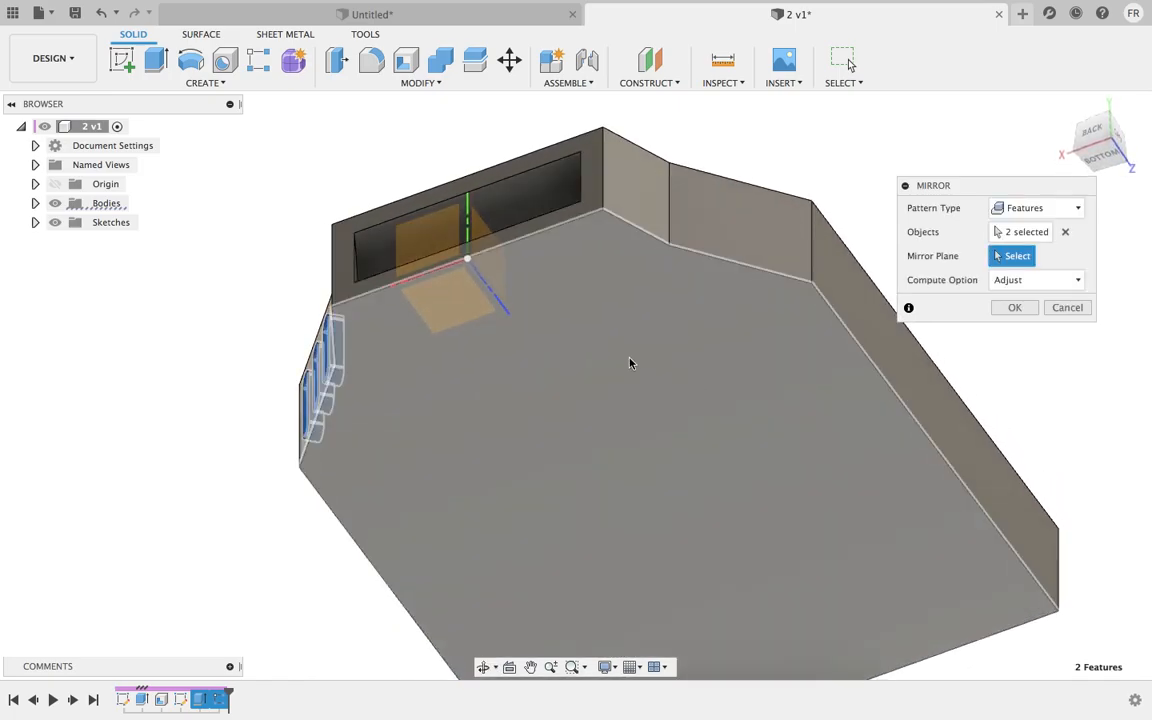
click(489, 258)
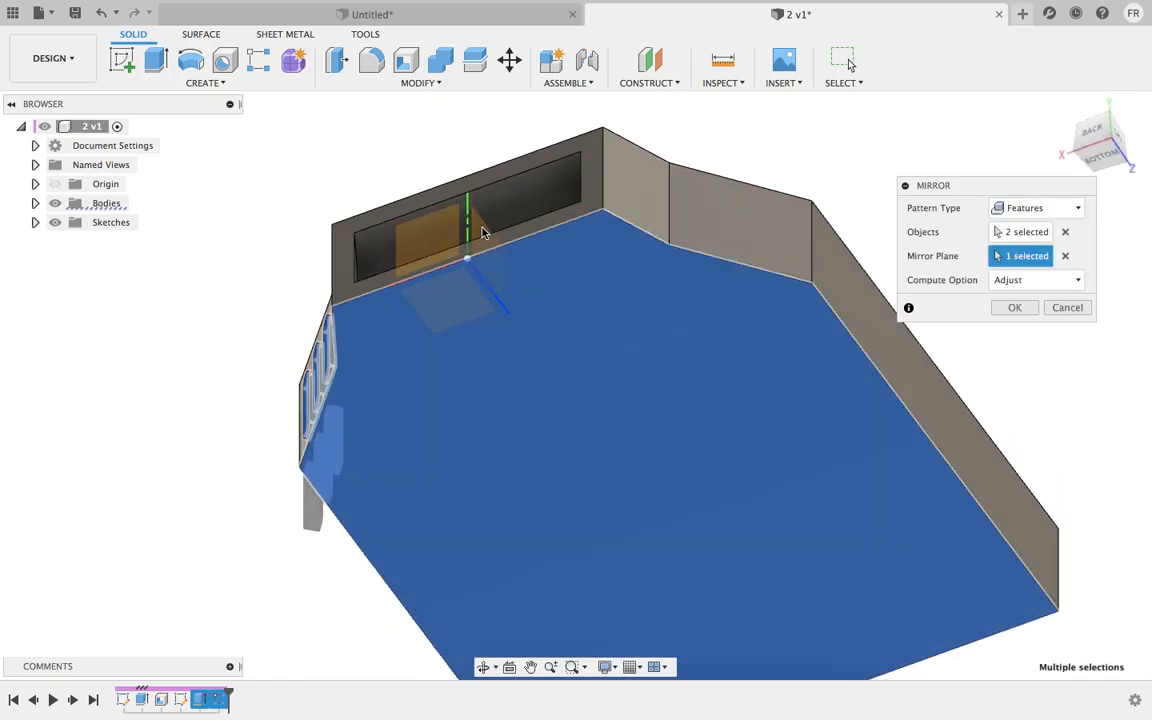
click(1065, 256)
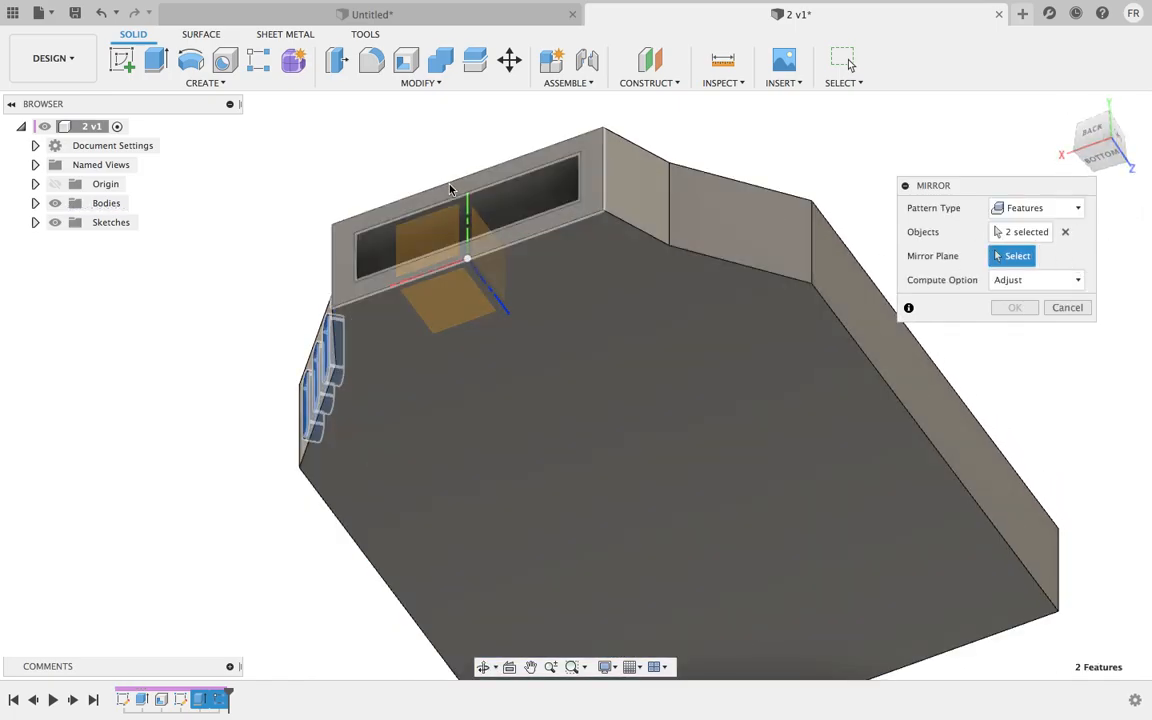
click(480, 225)
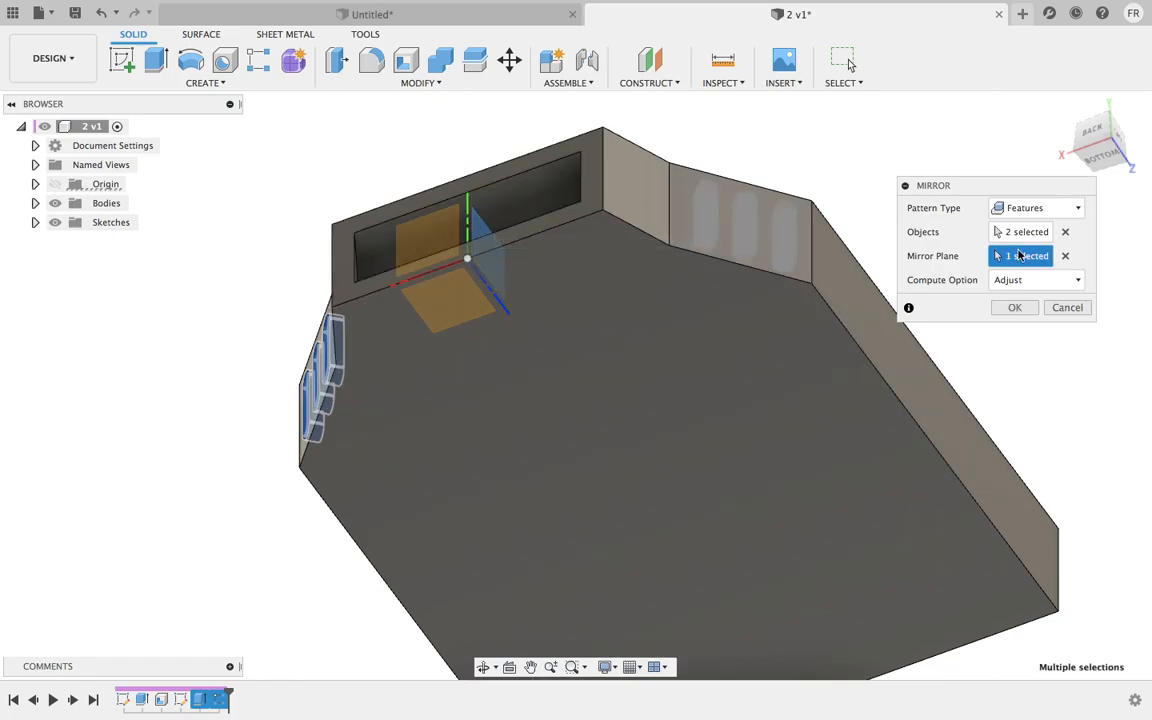
click(1015, 309)
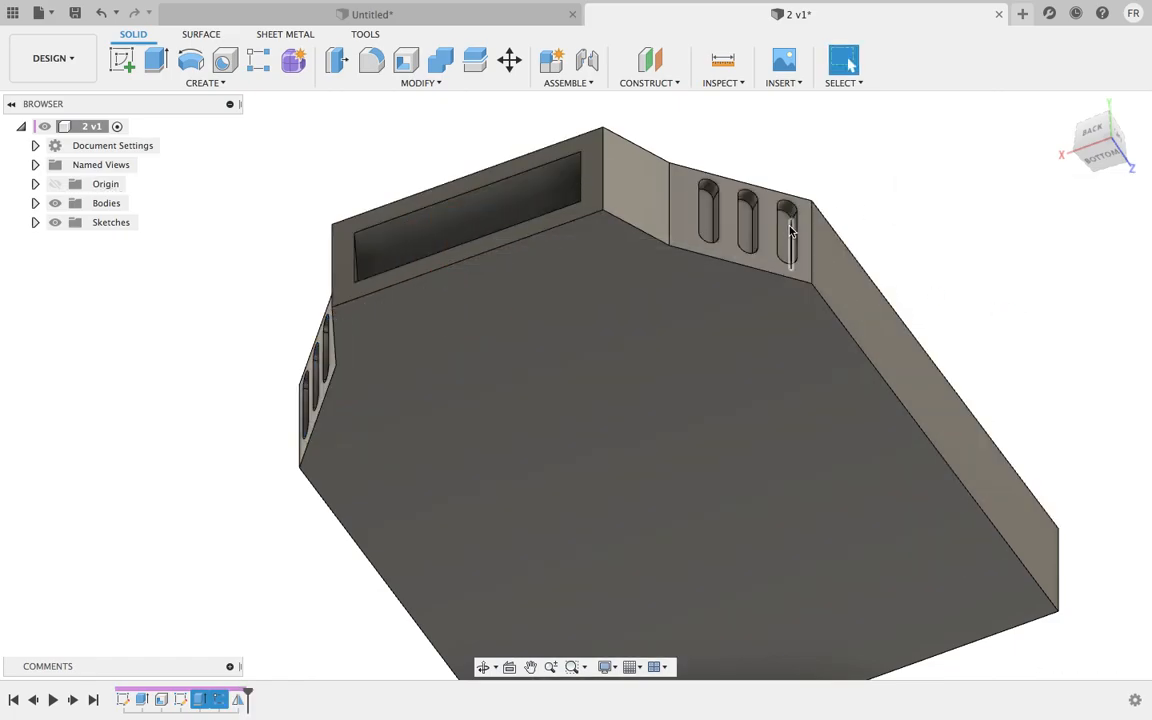
Finish the open sketch and start a new sketch on the XY origin plane
shift+middle_drag(802, 175, 892, 245)
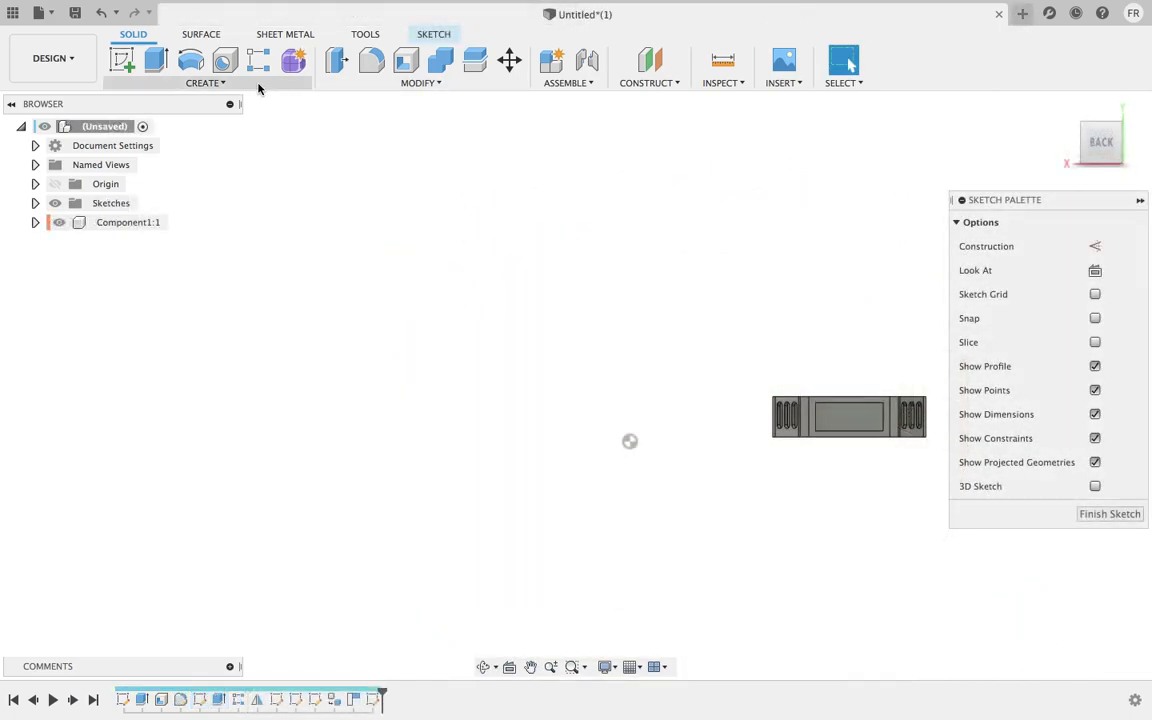
click(200, 84)
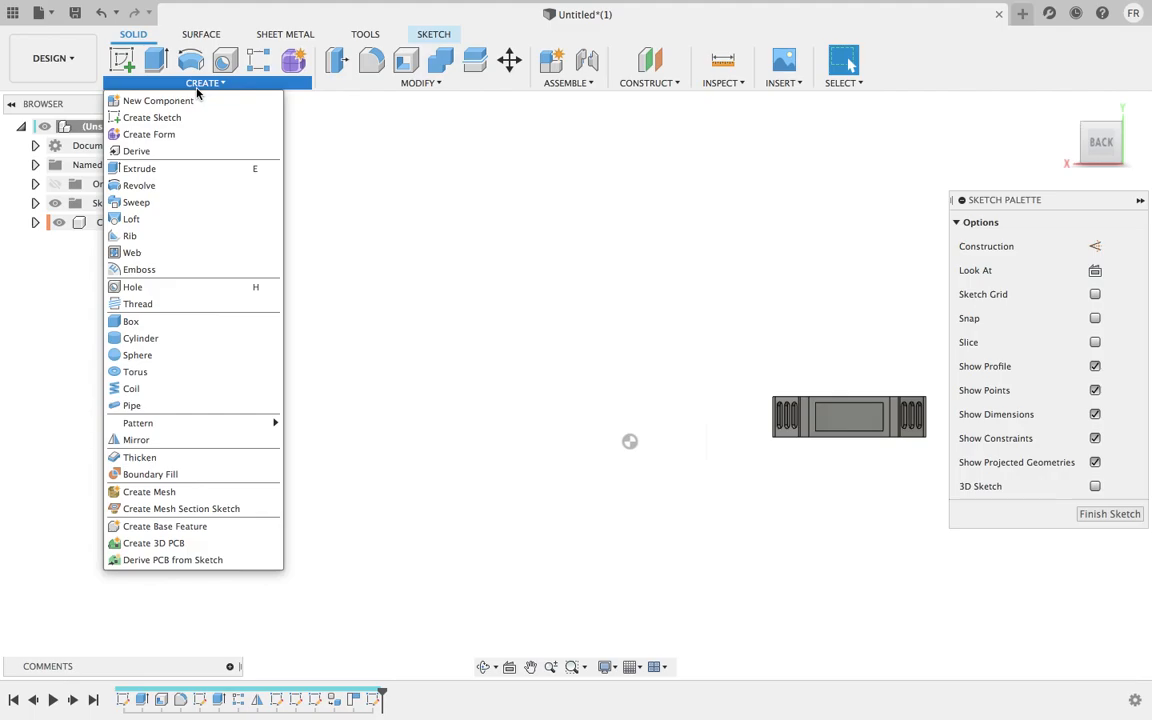
click(122, 62)
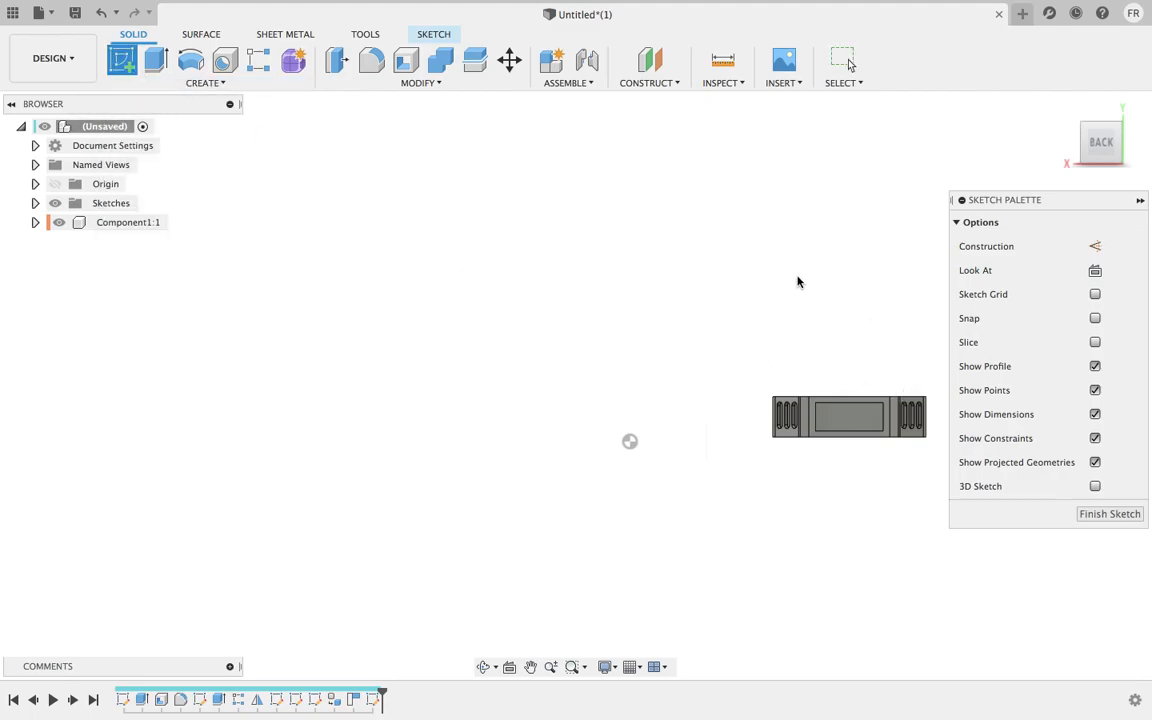
click(124, 63)
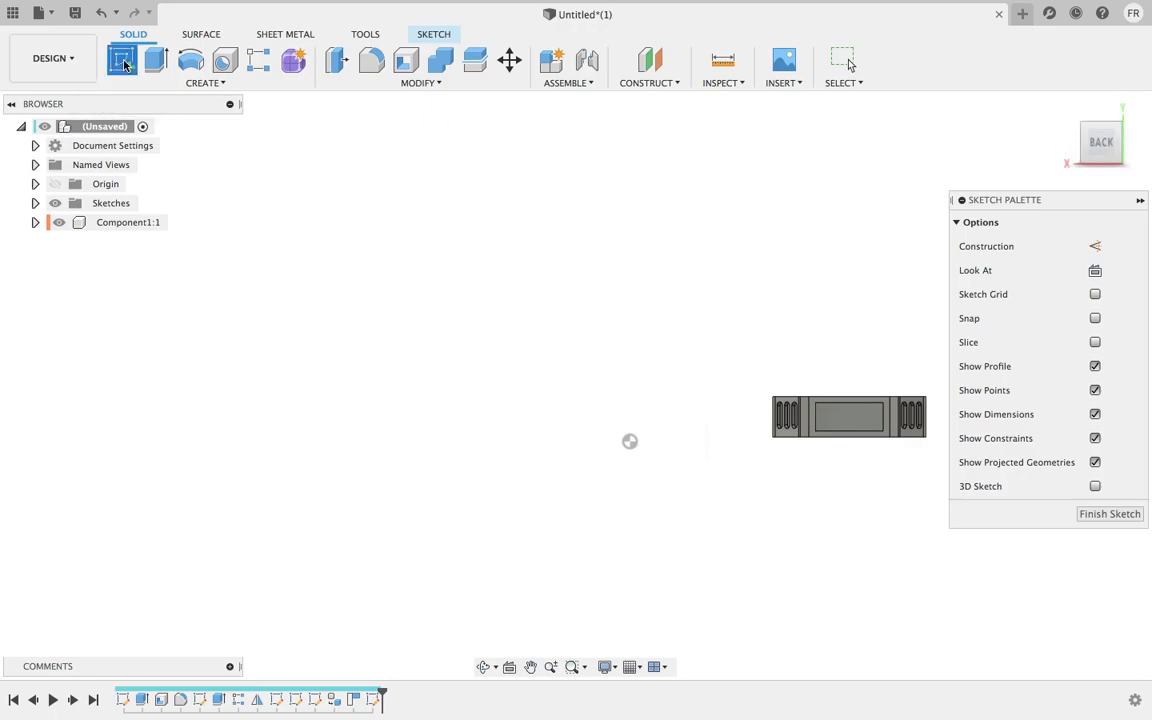
click(1110, 514)
click(128, 63)
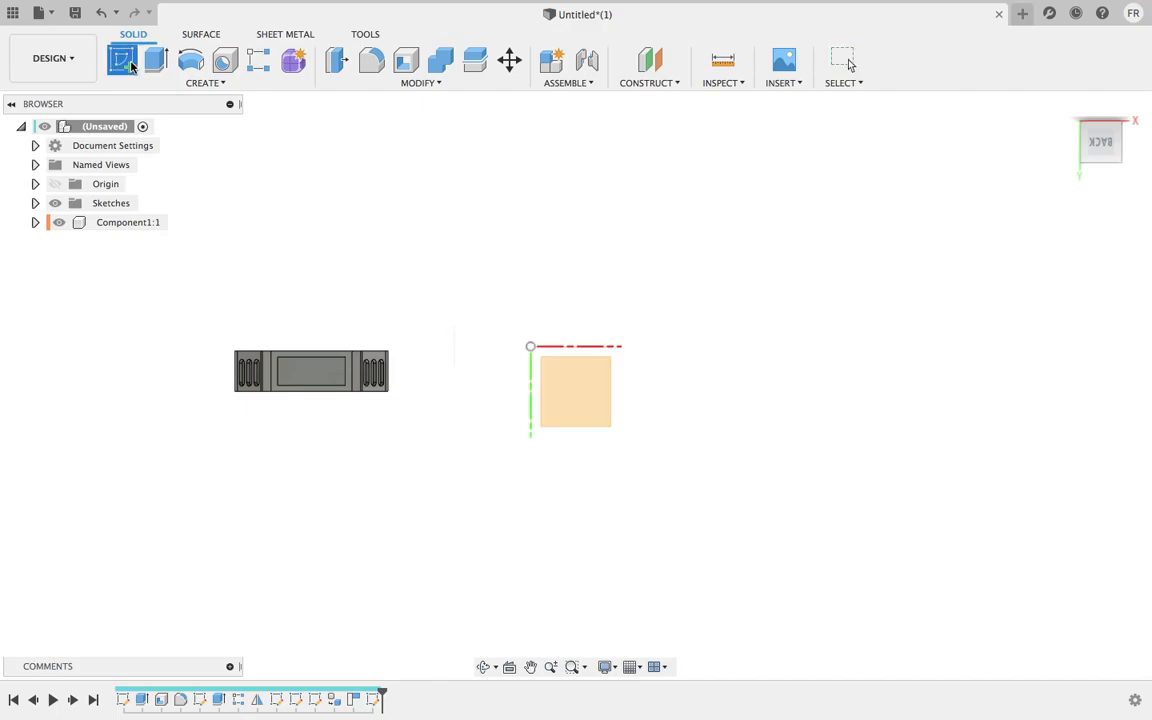
click(599, 399)
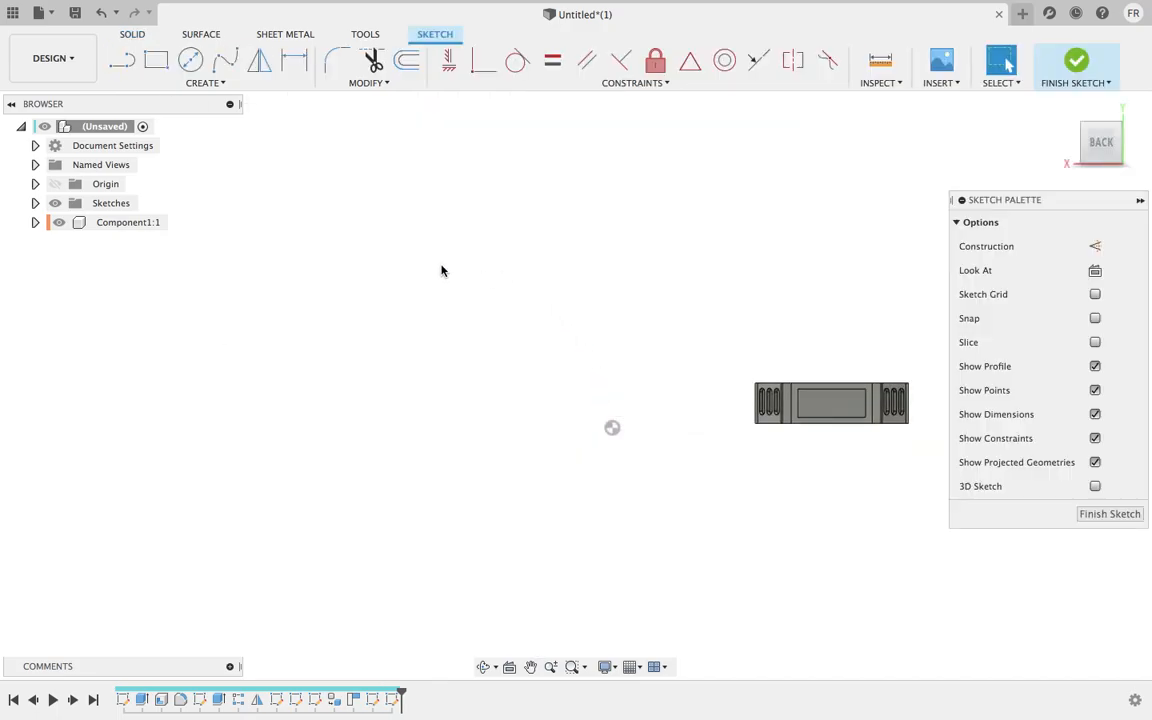
Sketch a two-point rectangle about 52 by 28 mm in the empty area away from the bottle model
click(153, 62)
click(458, 214)
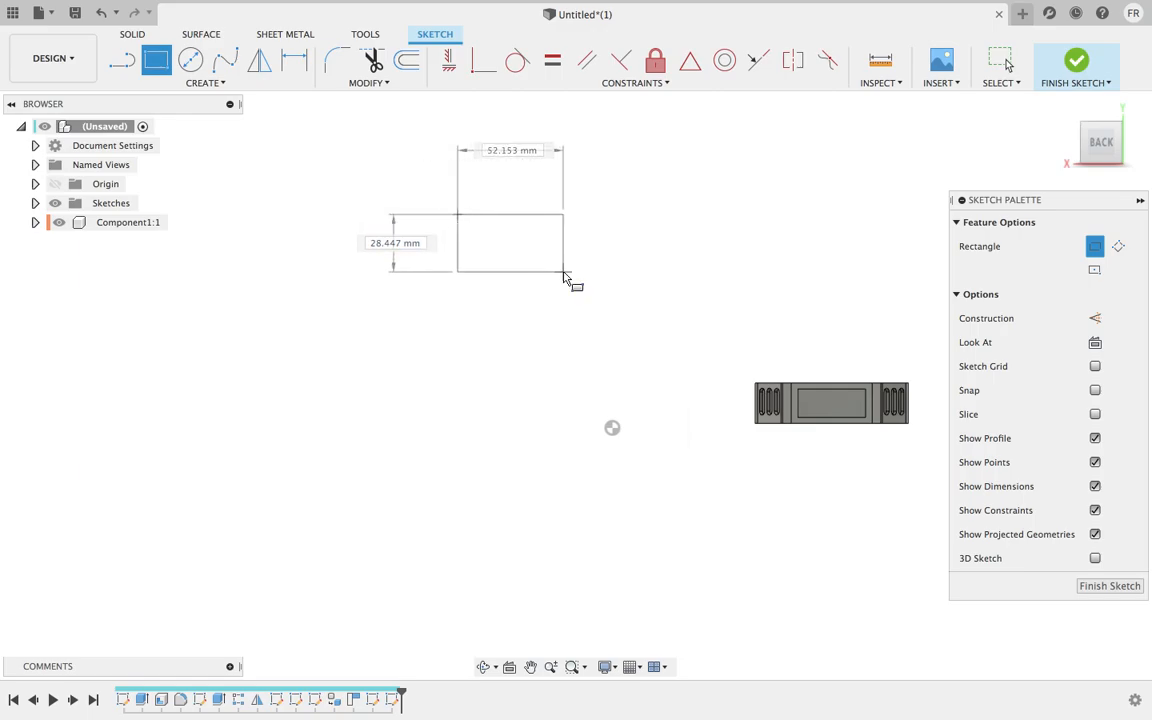
click(563, 269)
Dimension the rectangle's height and width to 20 mm each
key(d)
click(458, 236)
click(437, 232)
text(20)
key(Return)
click(502, 216)
click(501, 203)
text(20)
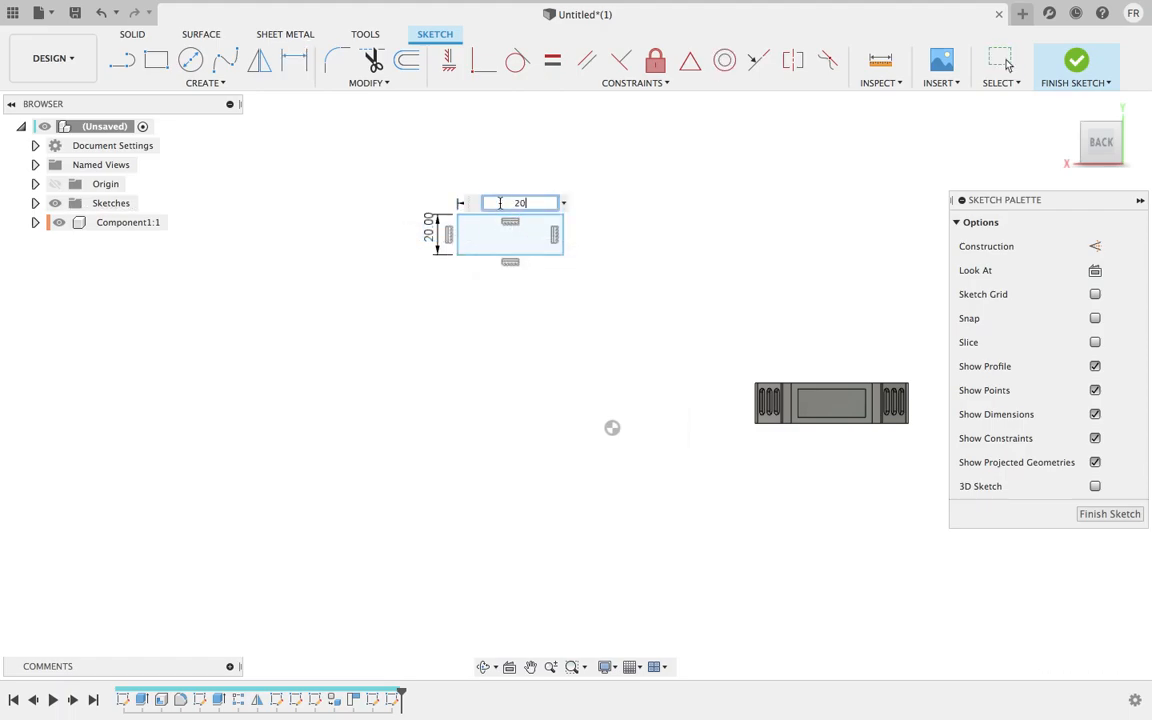
key(Return)
scroll(470, 228, up, 5)
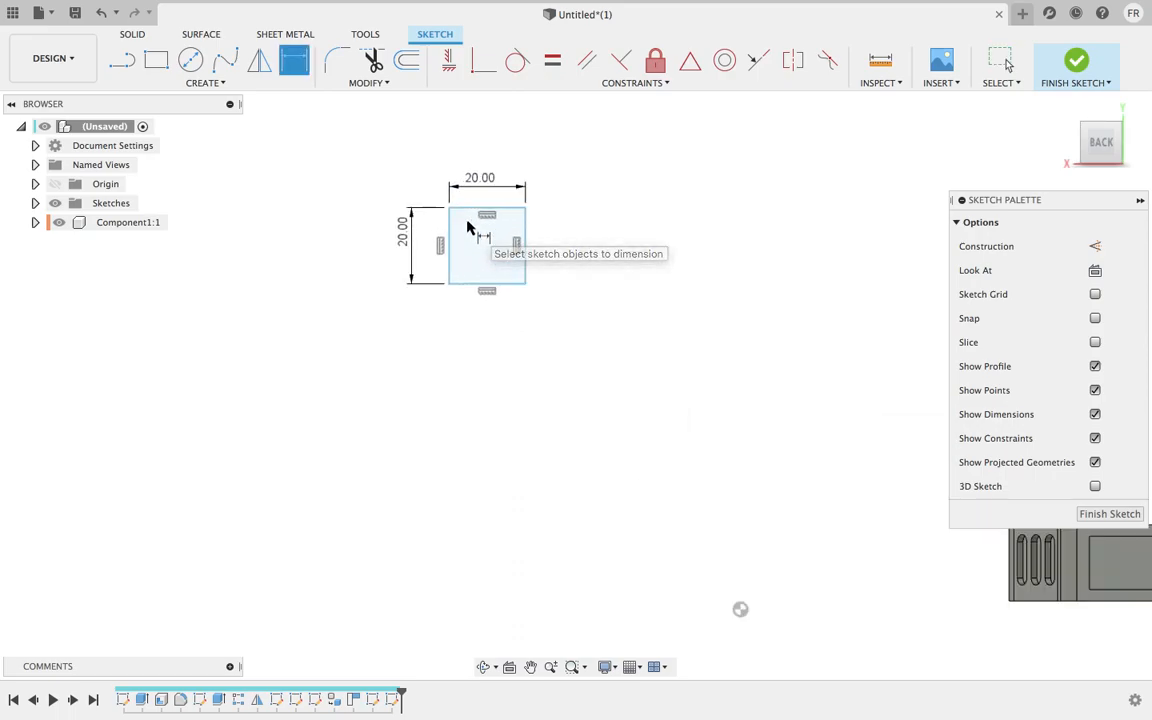
Start a Revolve with the 20 mm square as its profile and switch to choosing the axis
click(222, 85)
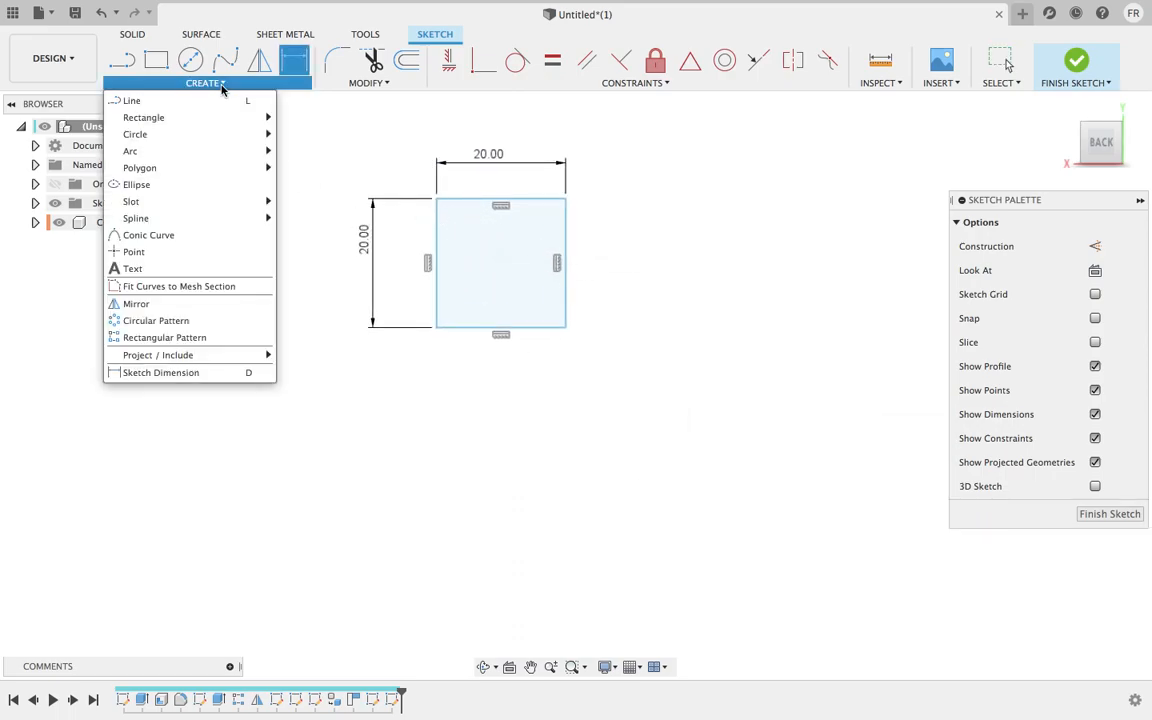
click(131, 34)
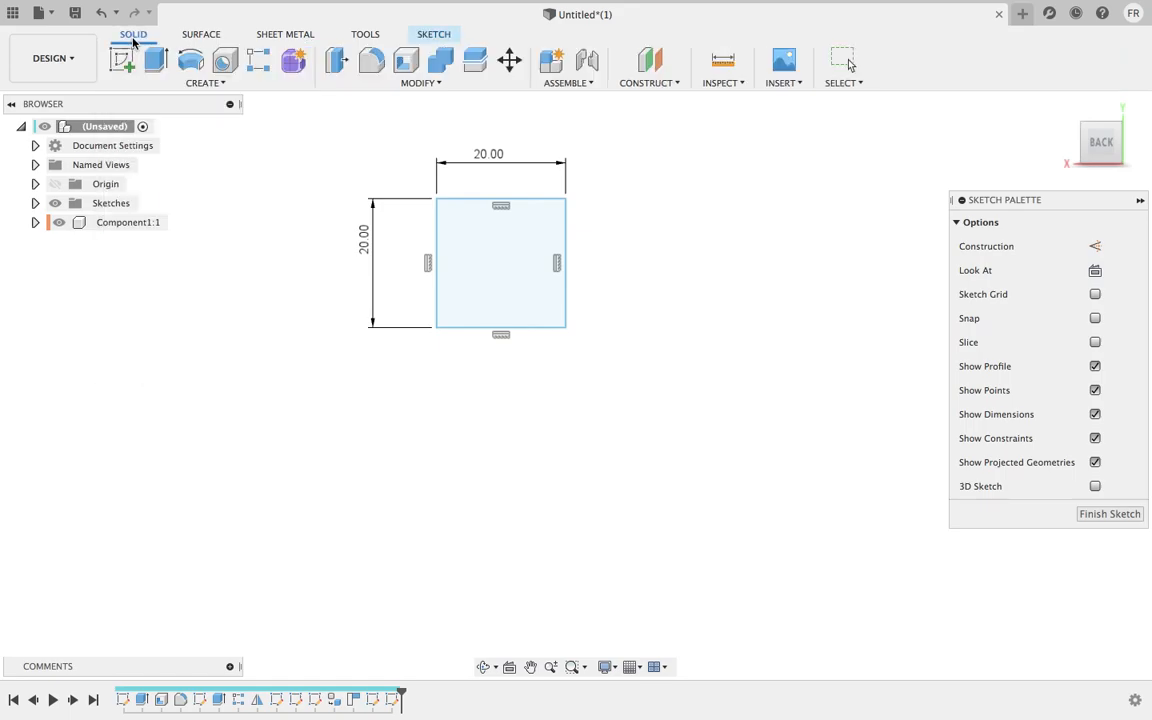
click(200, 83)
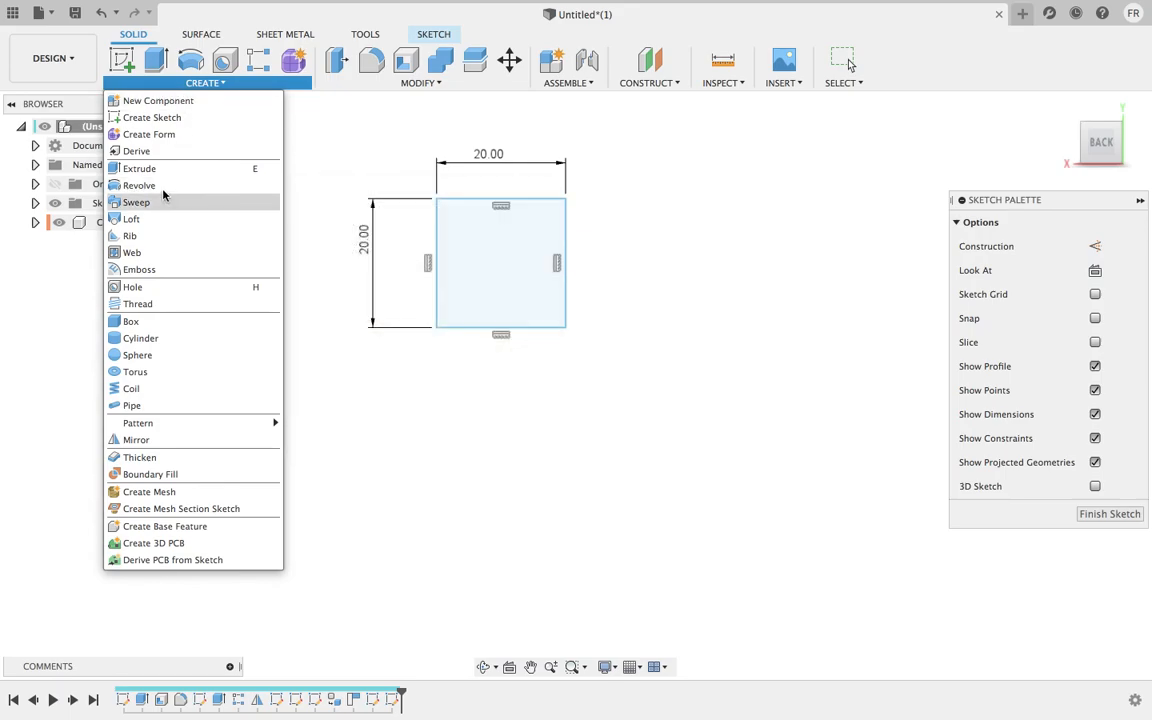
click(165, 188)
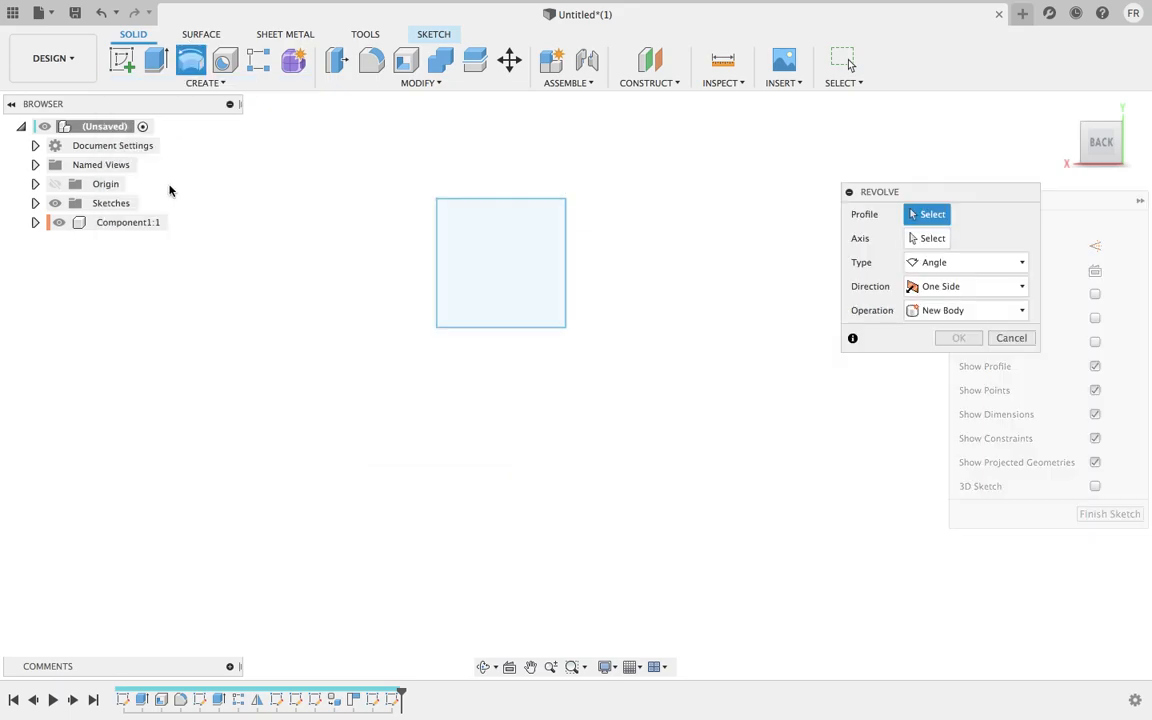
drag(910, 193, 688, 185)
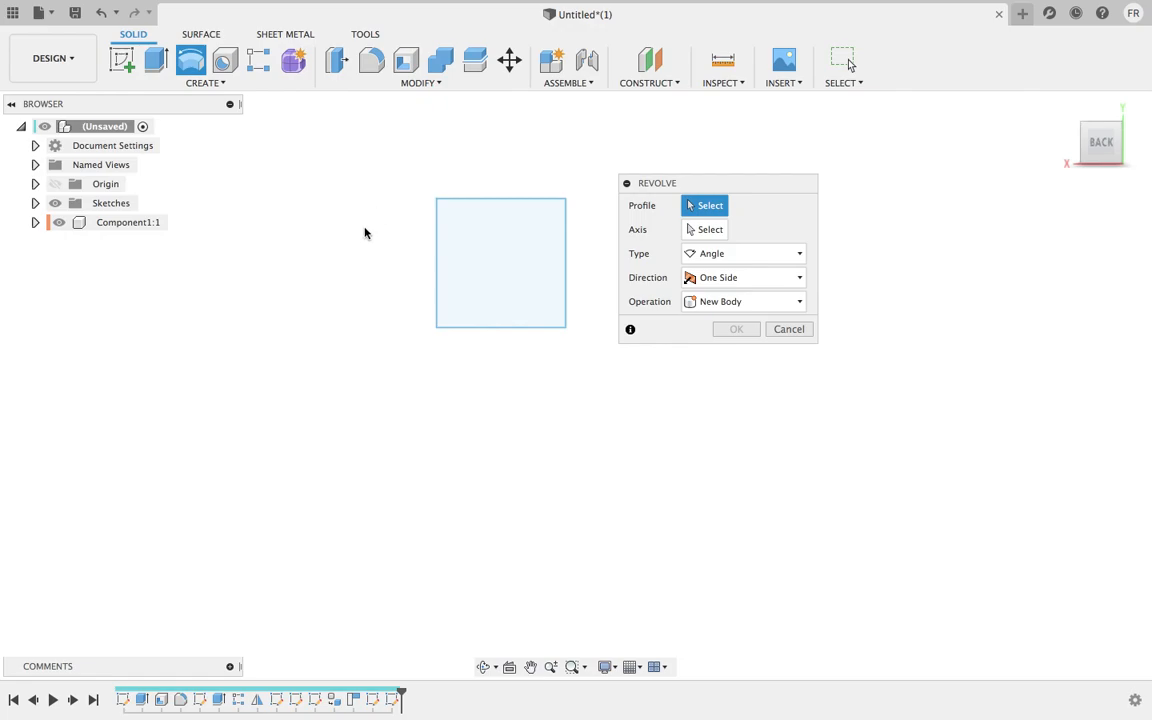
click(508, 274)
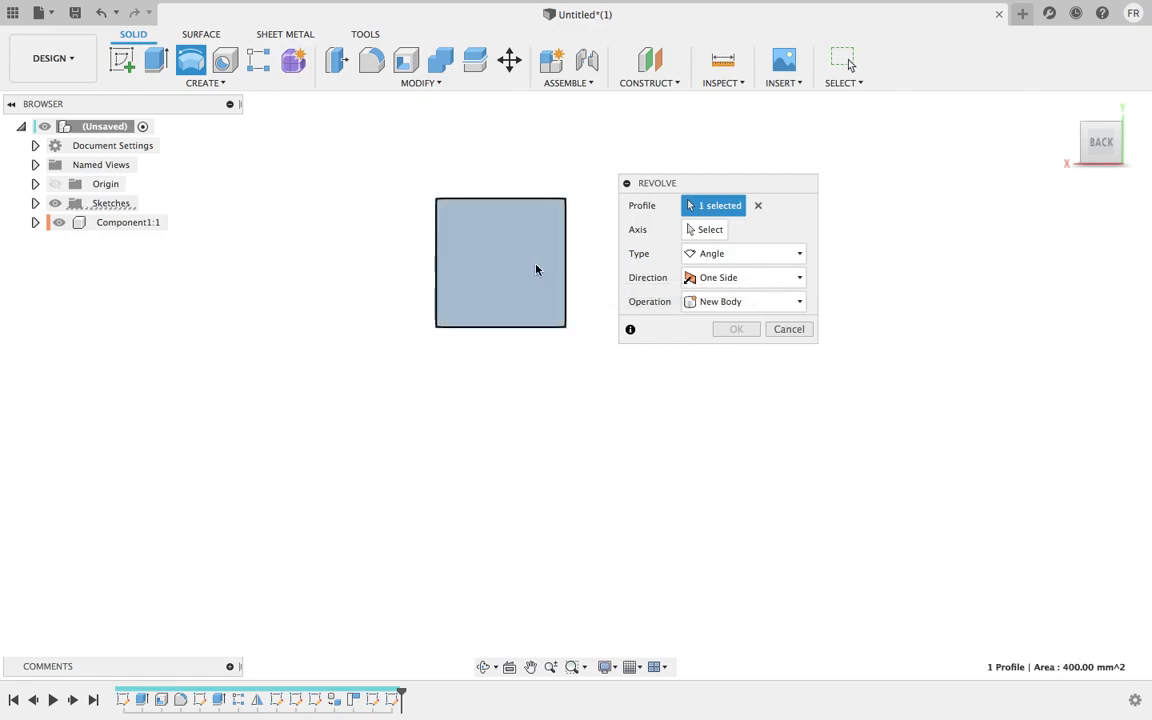
click(720, 229)
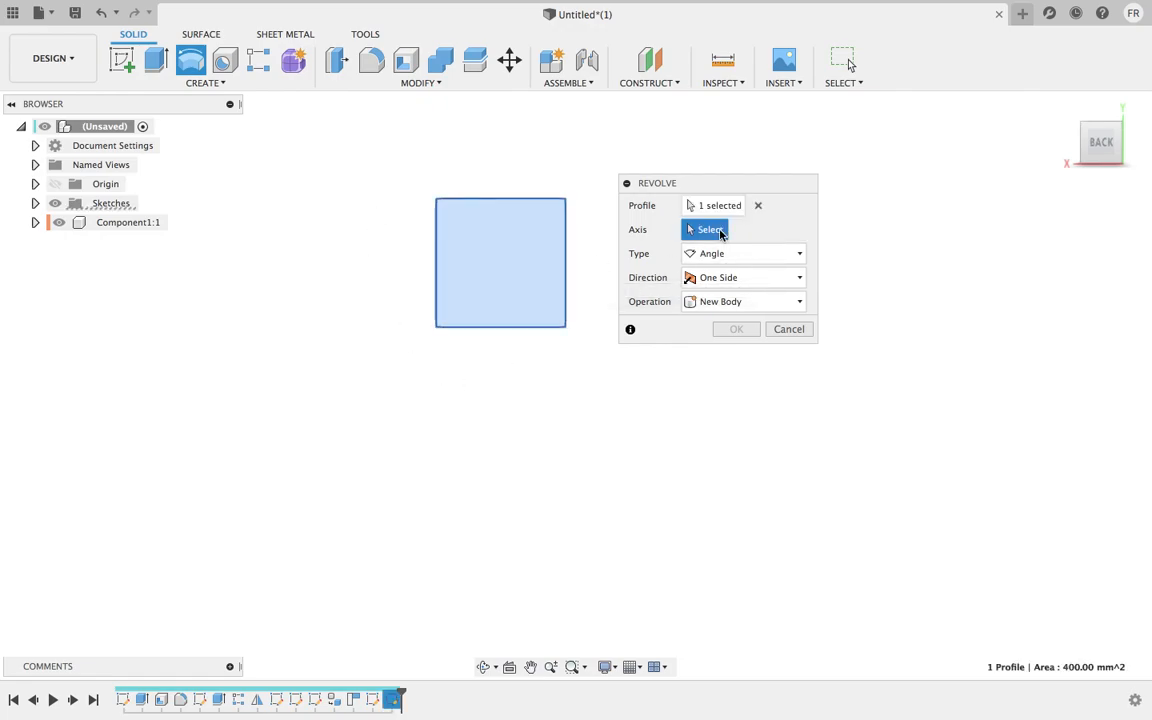
Clear the square's upper edge as the trial axis and revolve the profile 360° around its left edge as a new body
click(534, 207)
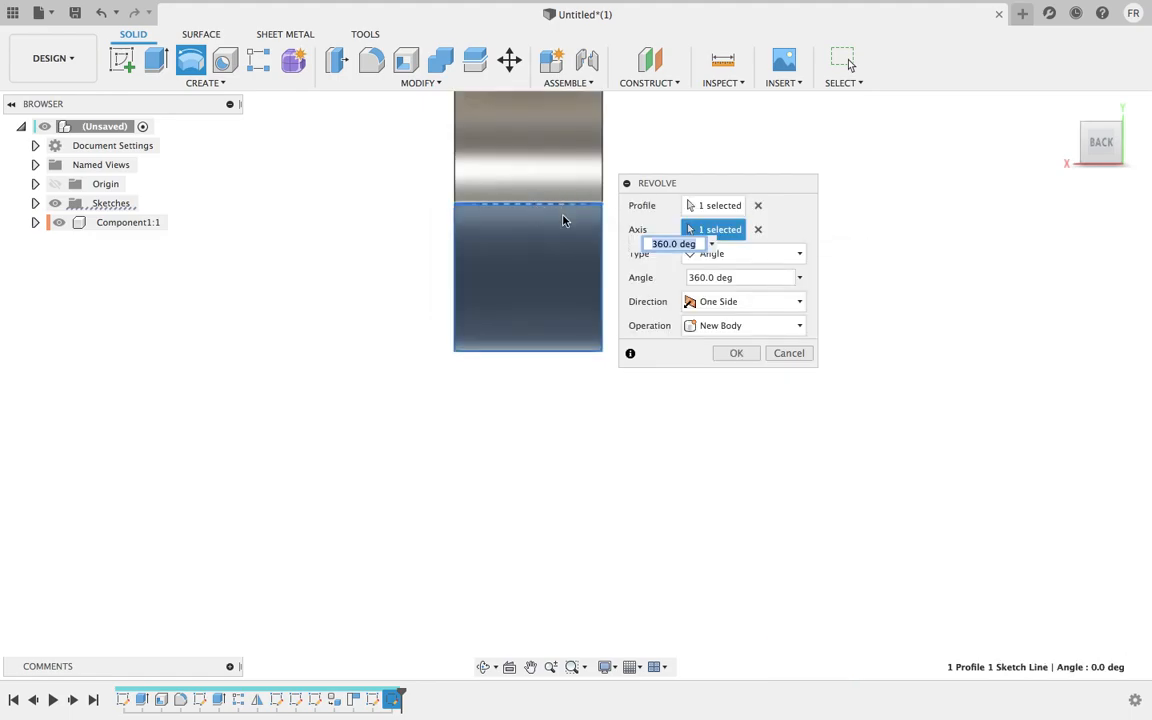
click(759, 231)
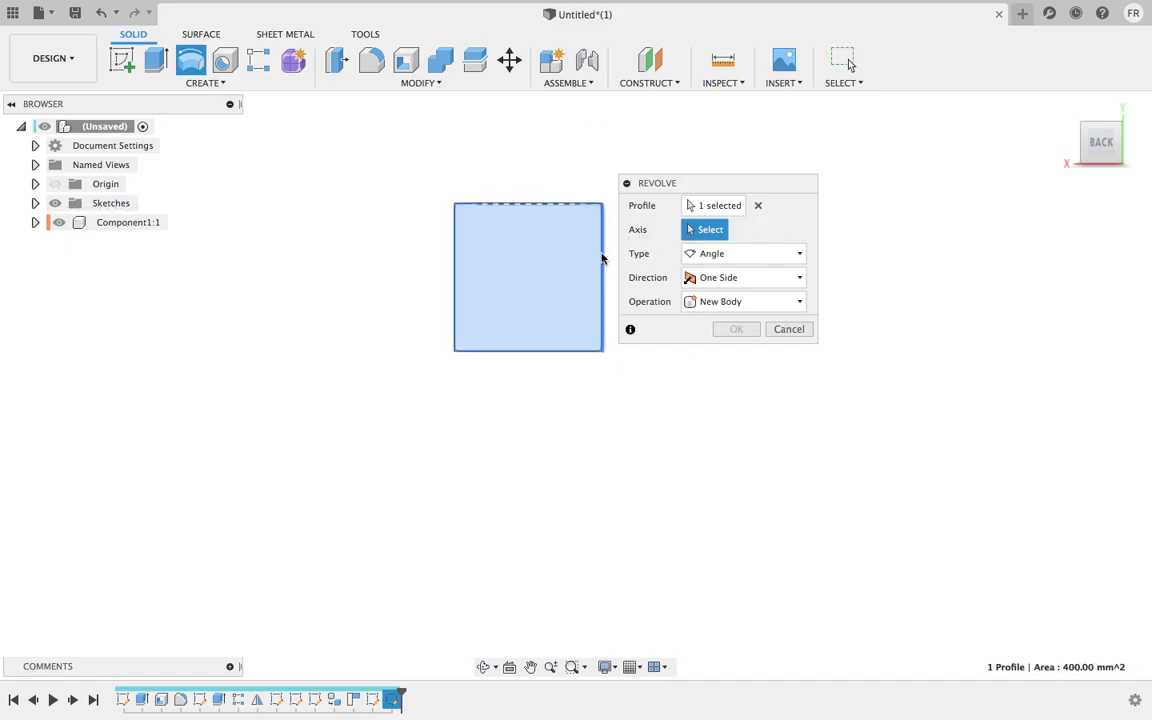
click(456, 278)
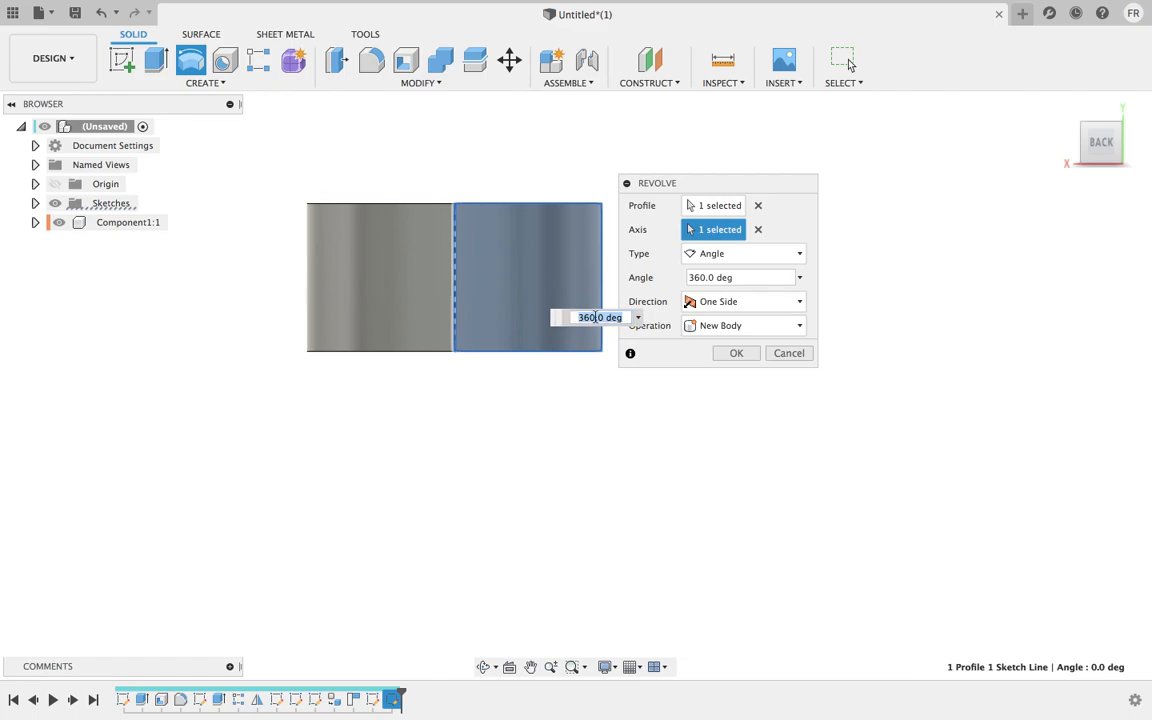
click(751, 357)
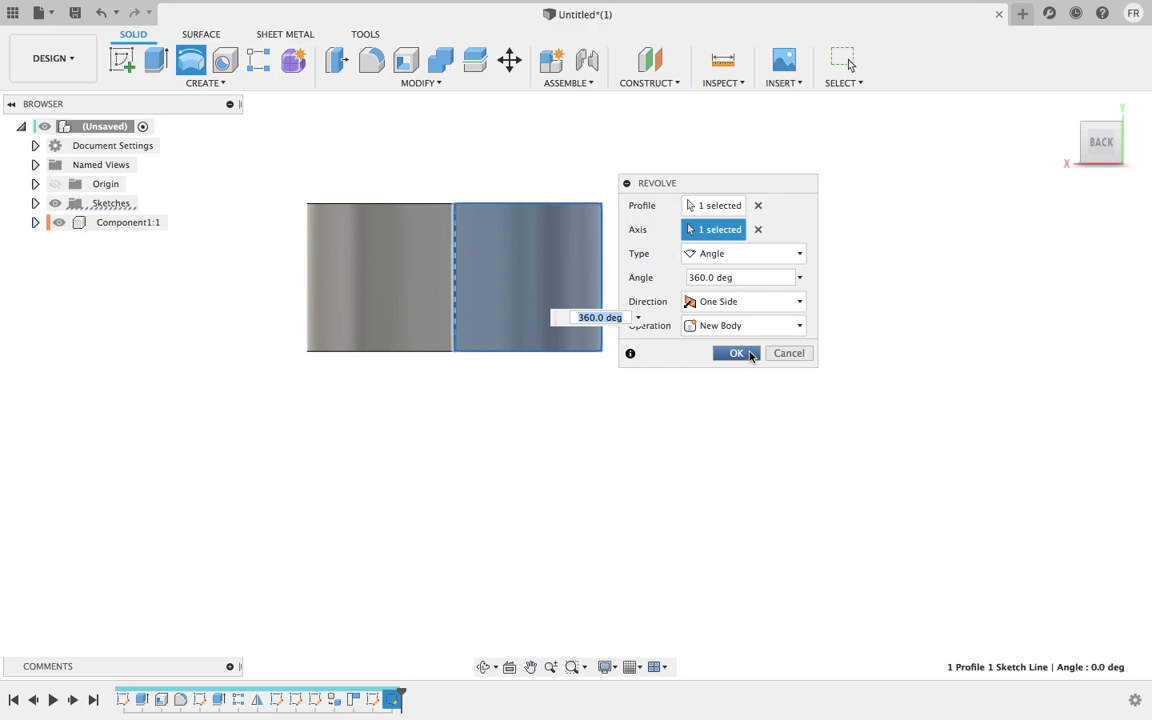
click(751, 357)
Create an offset plane 10 mm from the revolved cylinder's flat bottom face
shift+middle_drag(571, 360, 612, 231)
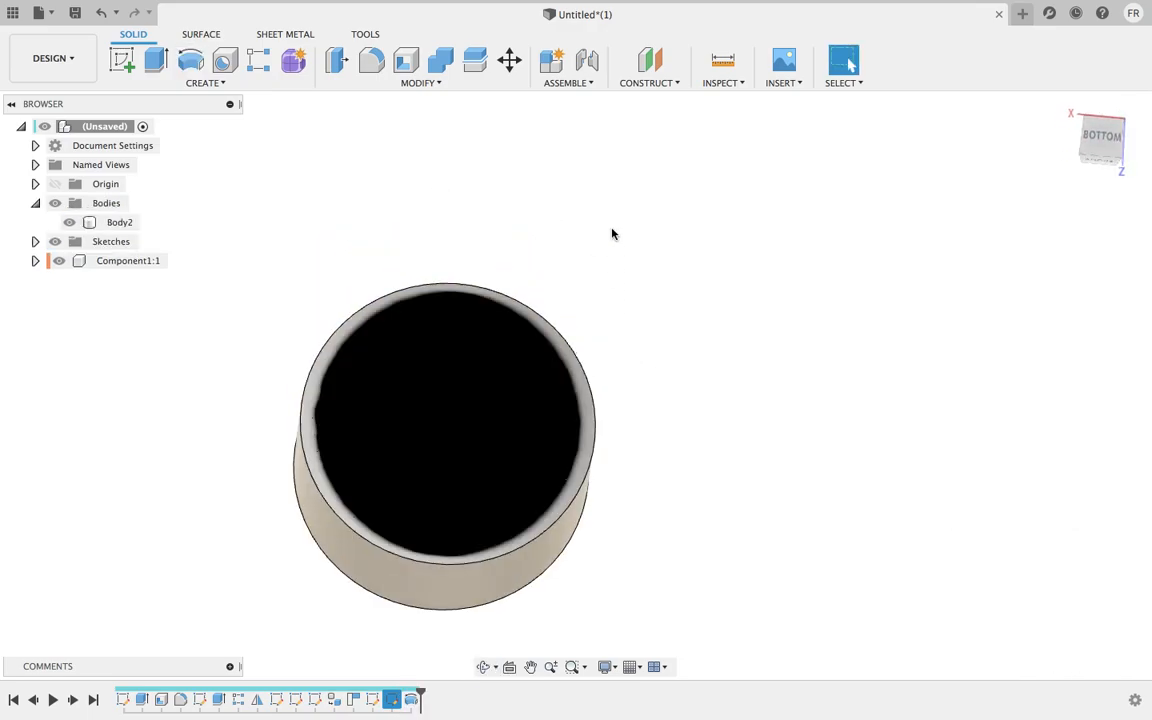
click(1104, 142)
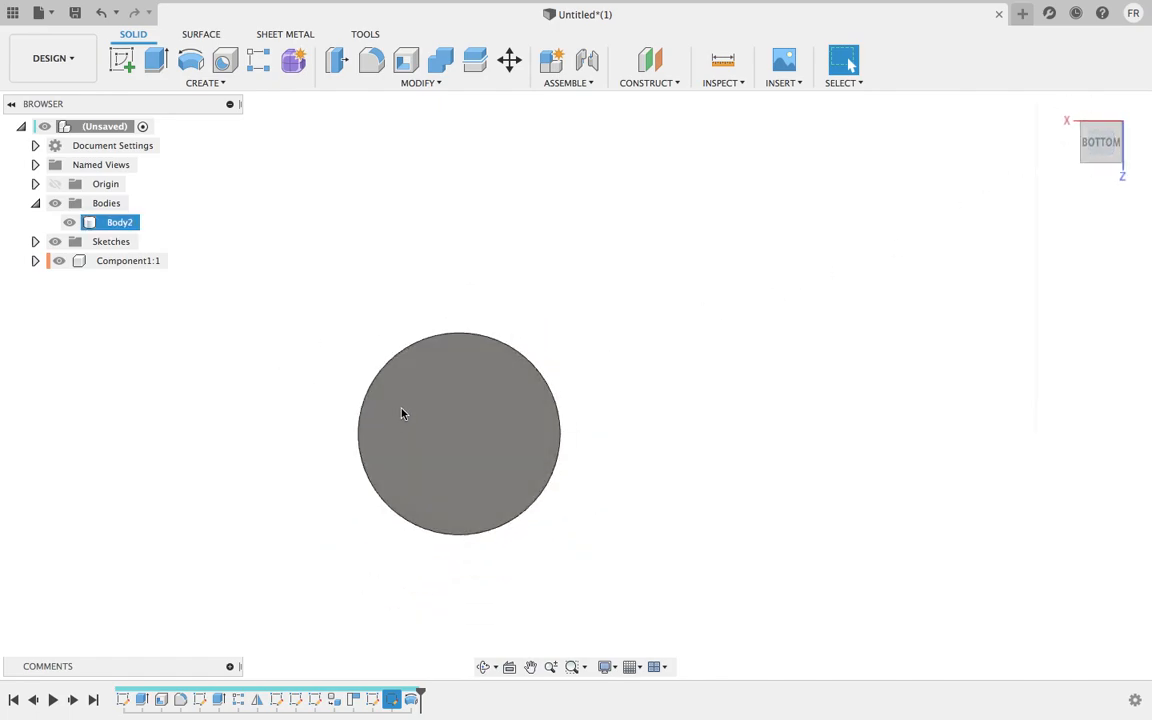
click(225, 88)
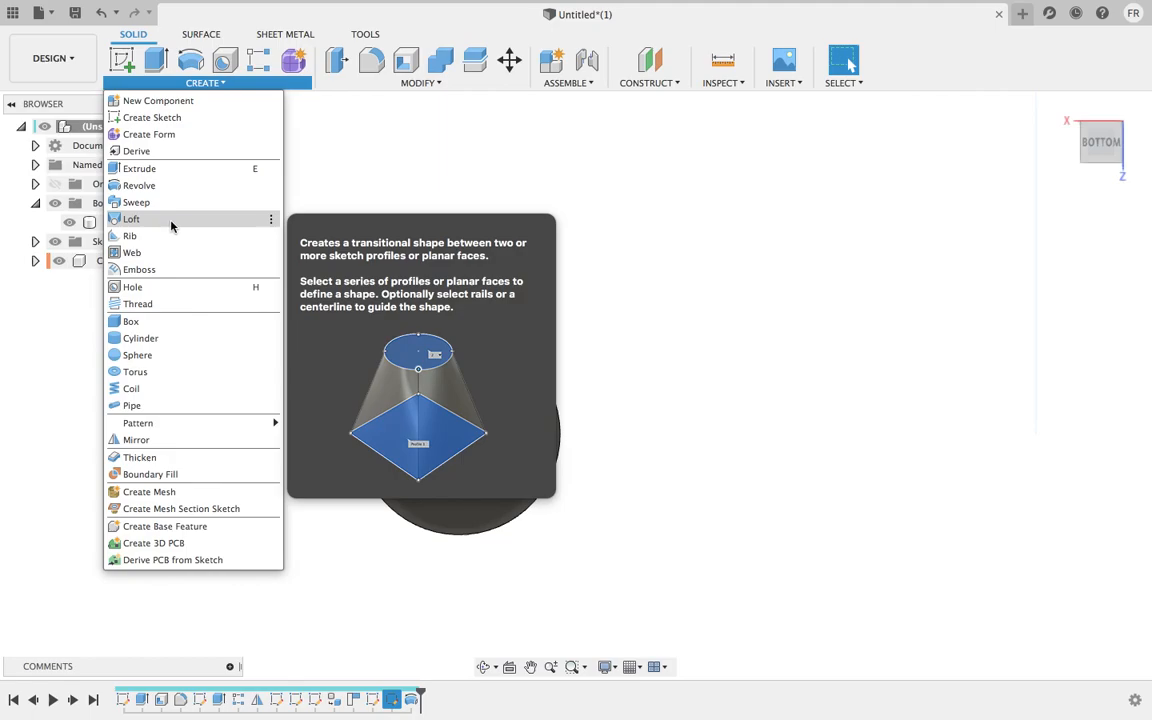
click(318, 176)
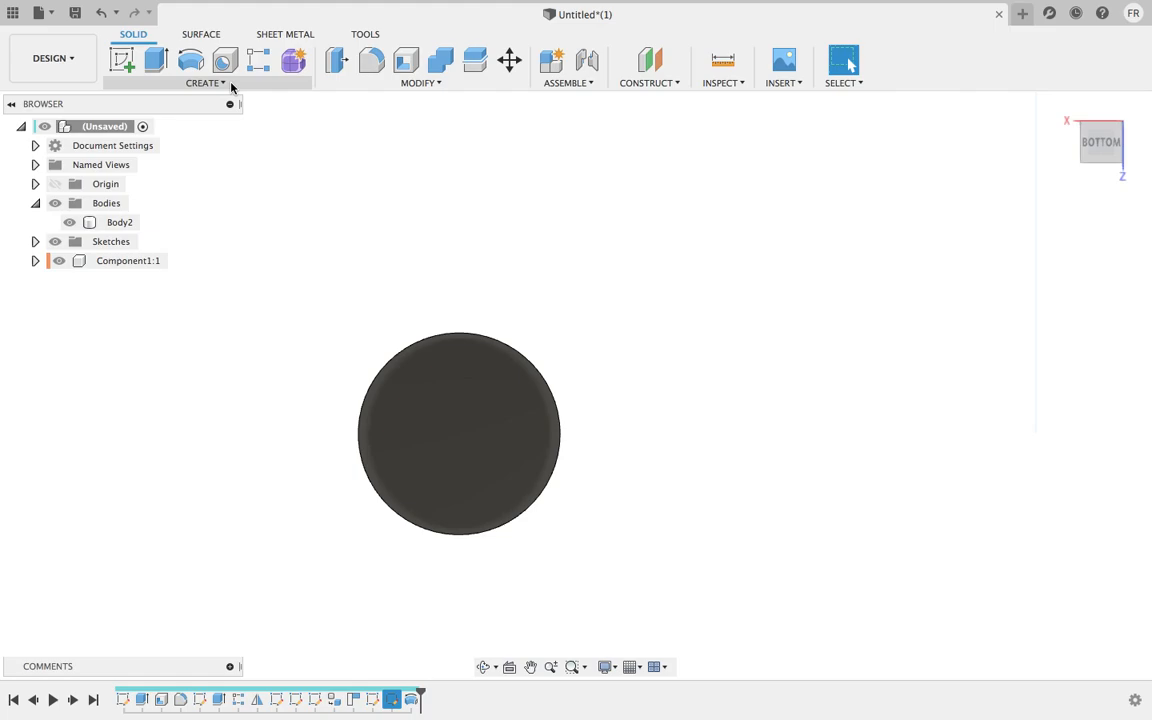
click(676, 88)
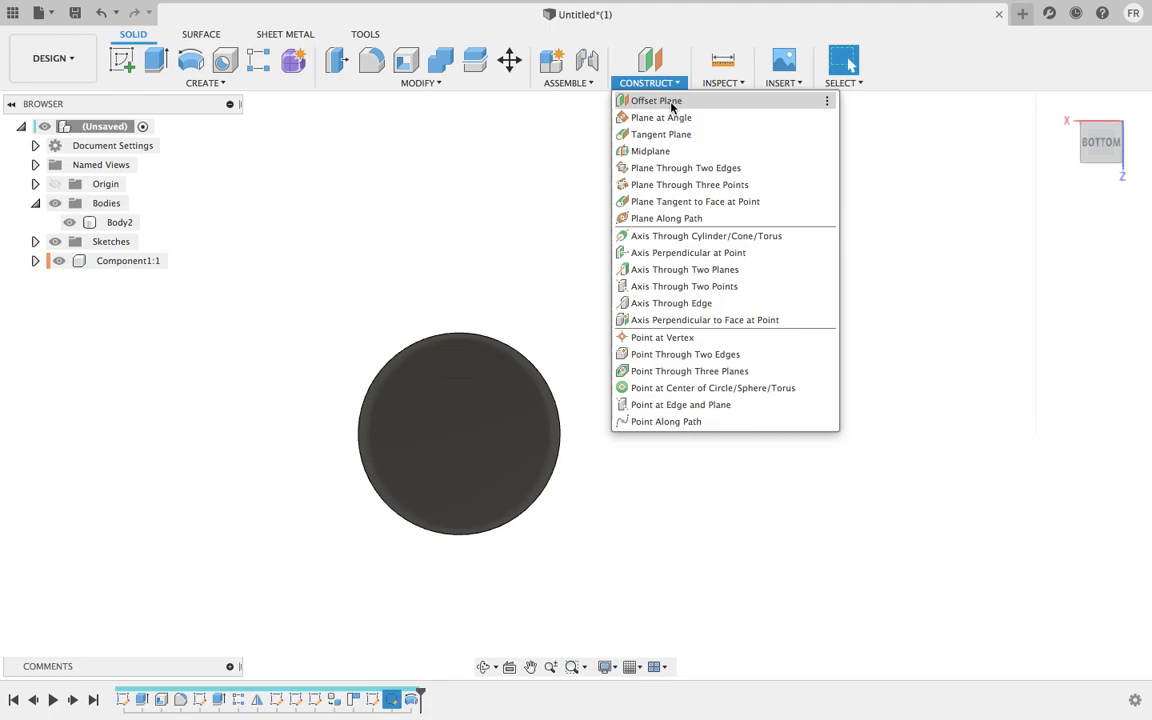
click(672, 107)
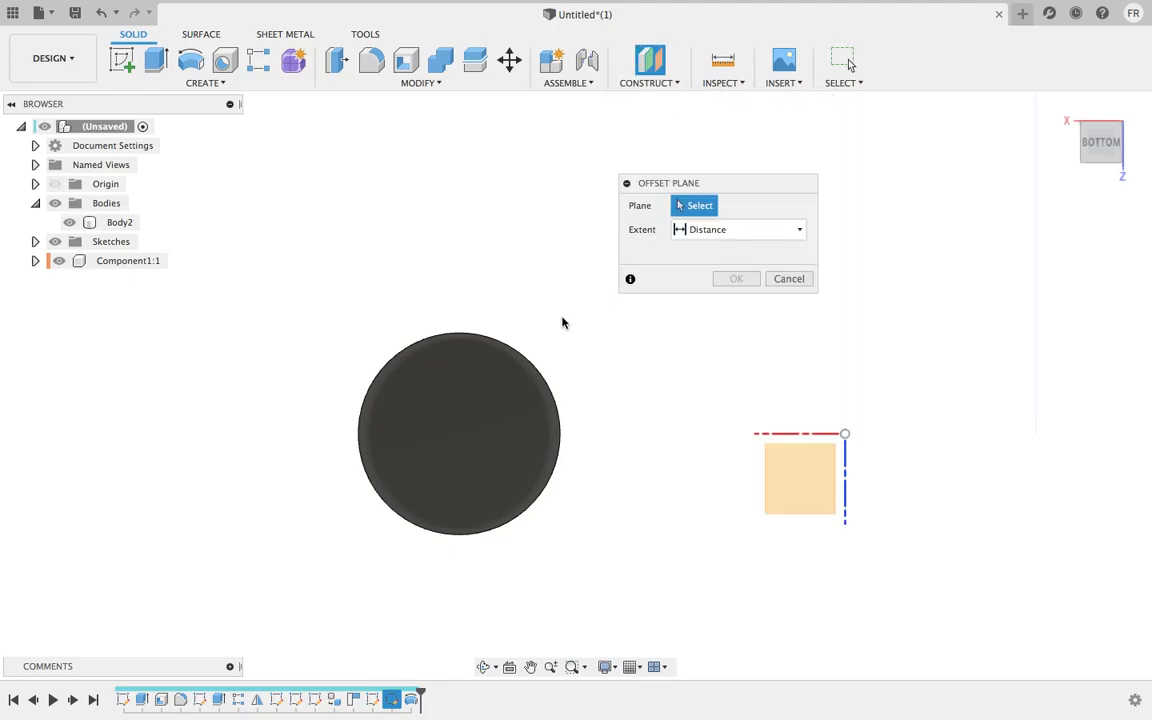
click(450, 420)
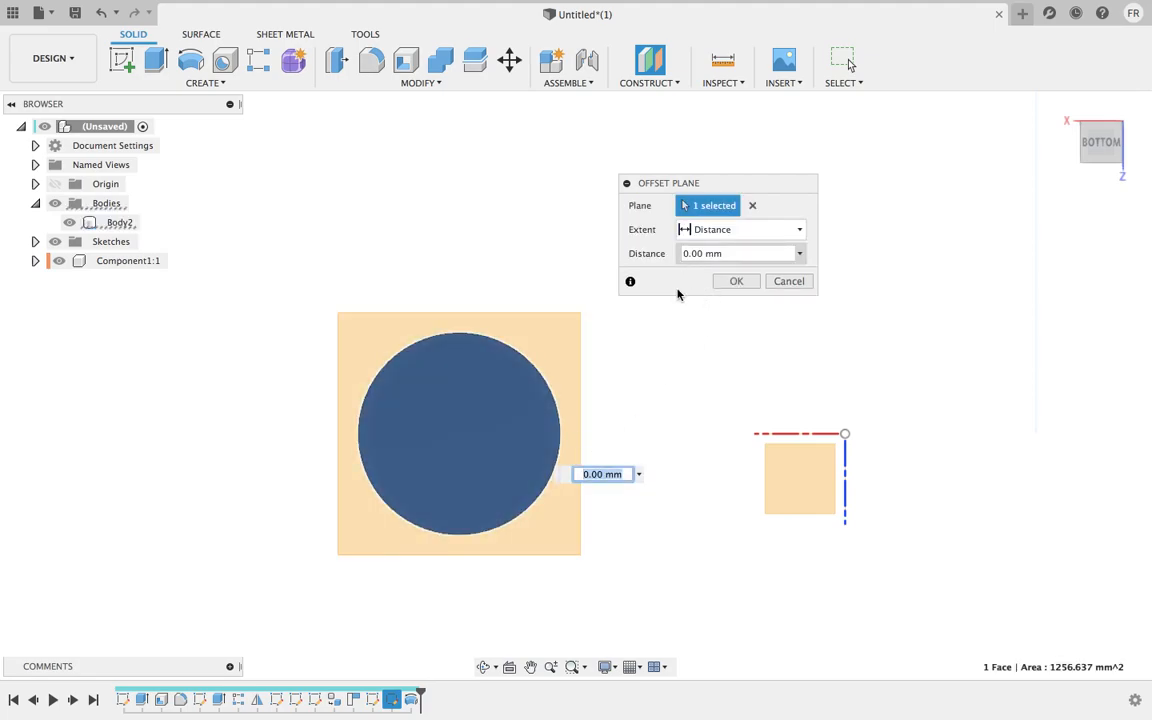
click(705, 253)
drag(705, 254, 674, 259)
text(10)
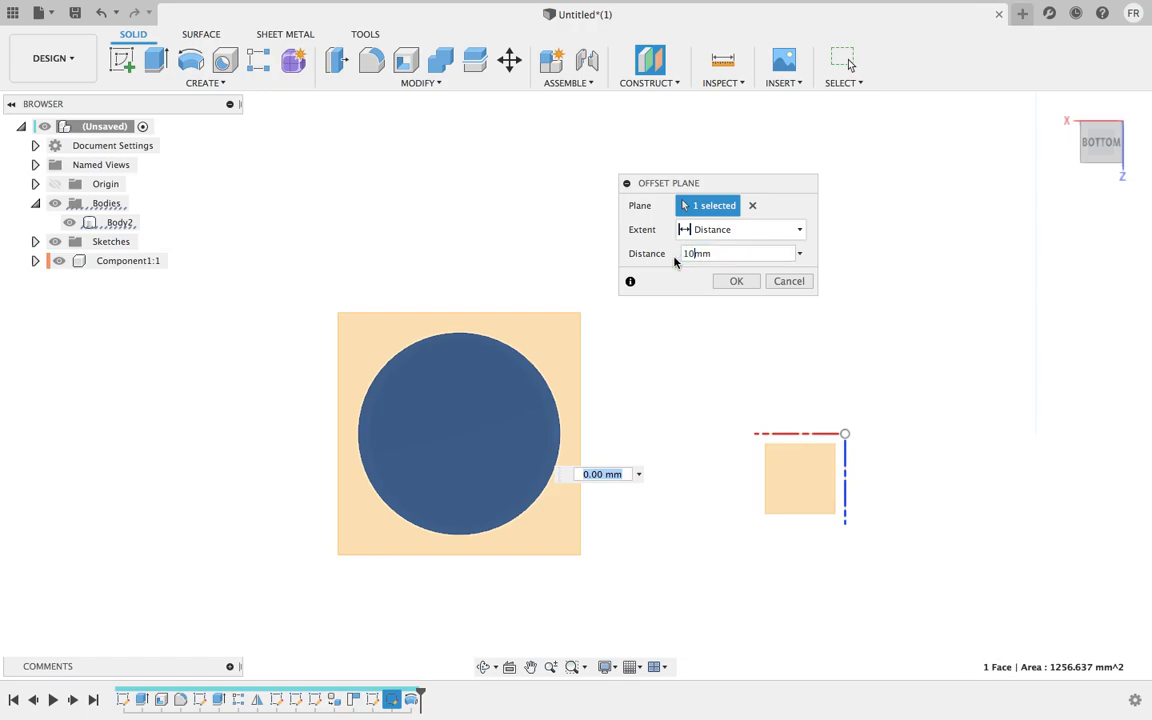
key(Return)
Start a sketch on the cylinder's flat end face below the offset plane
shift+middle_drag(656, 308, 640, 257)
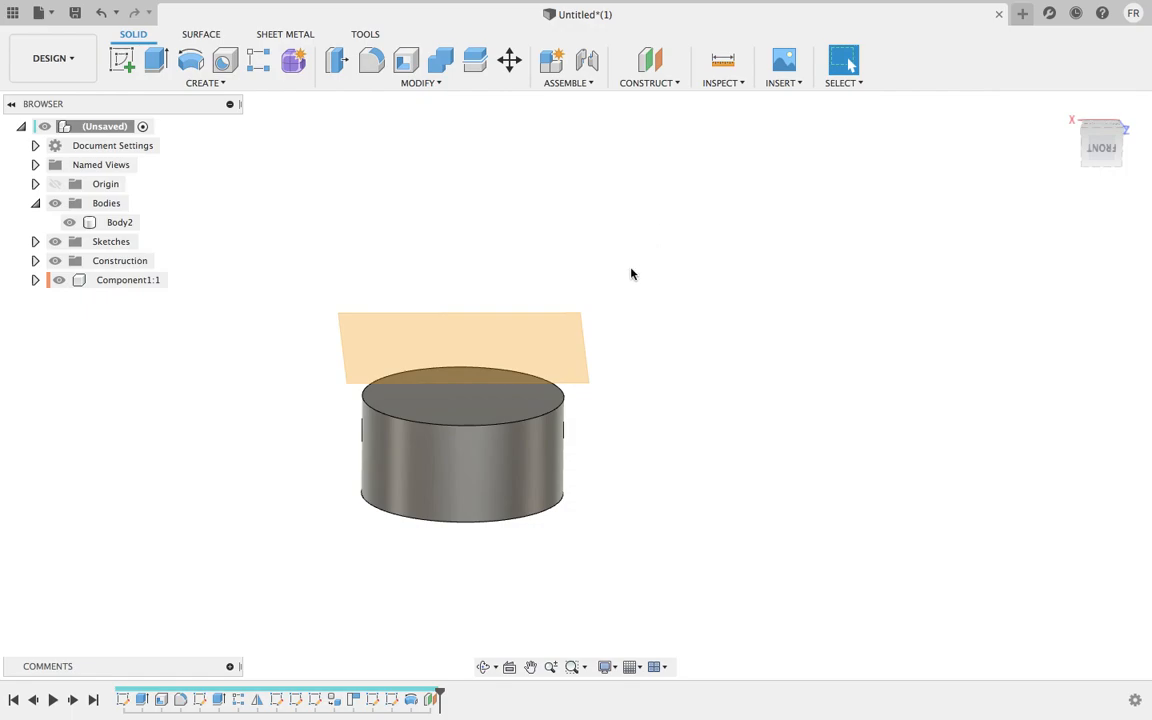
click(532, 411)
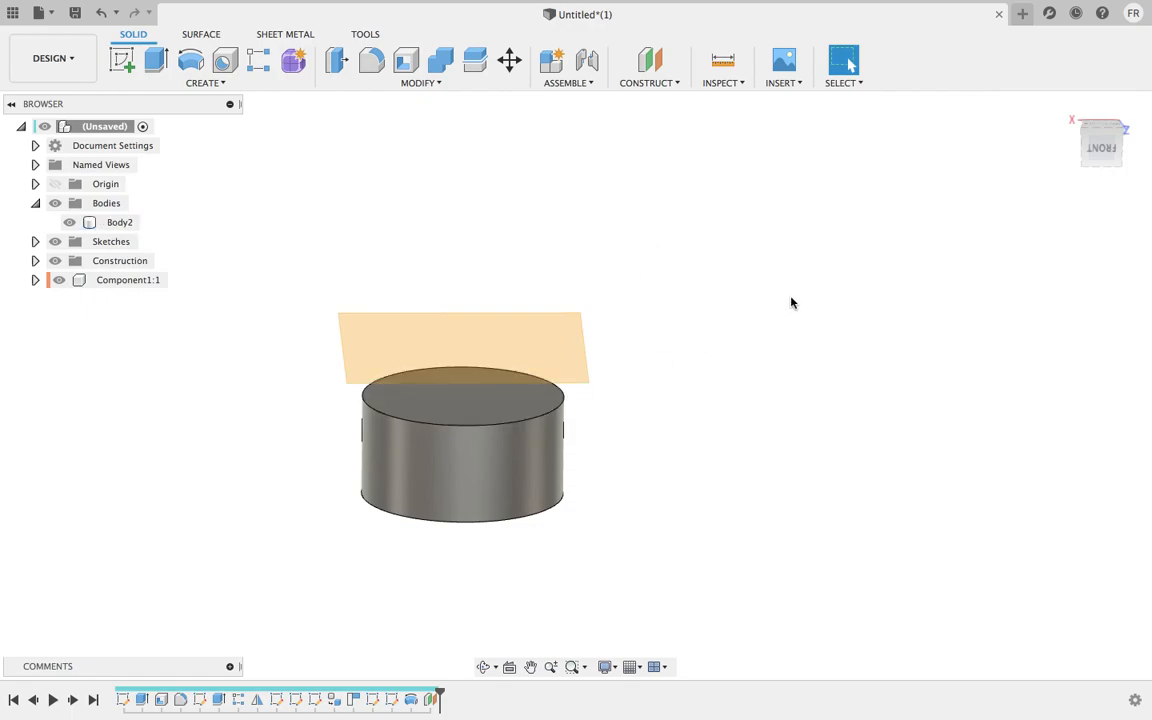
right_click(476, 404)
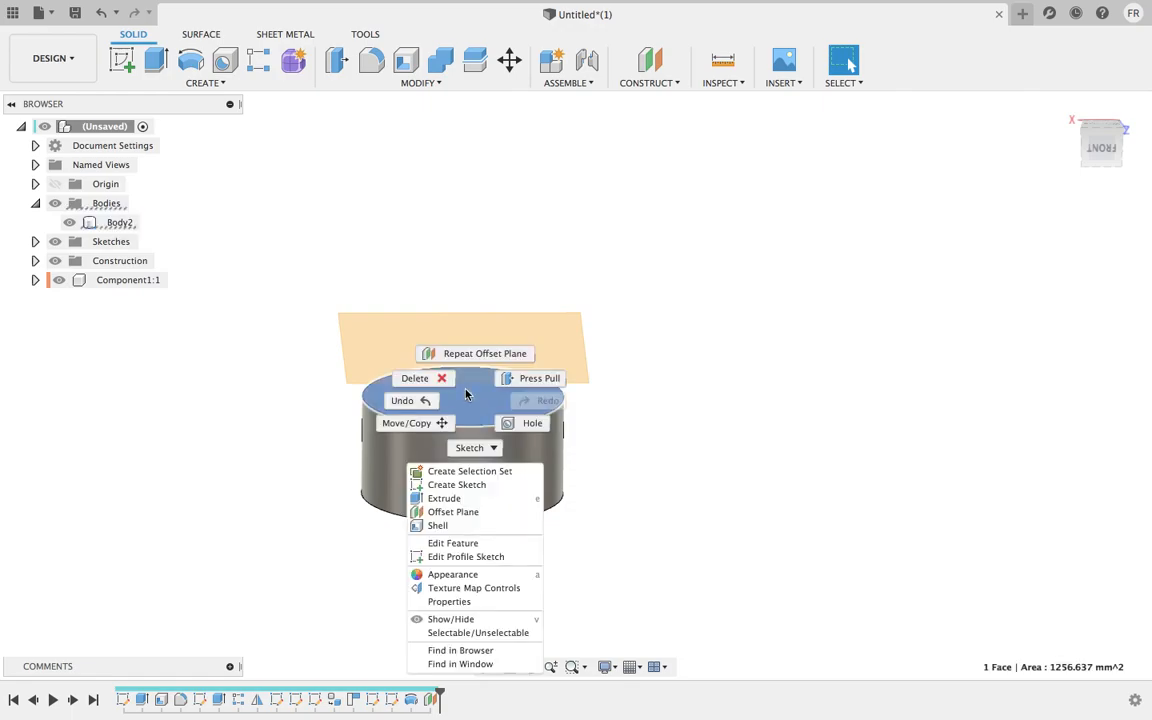
click(672, 438)
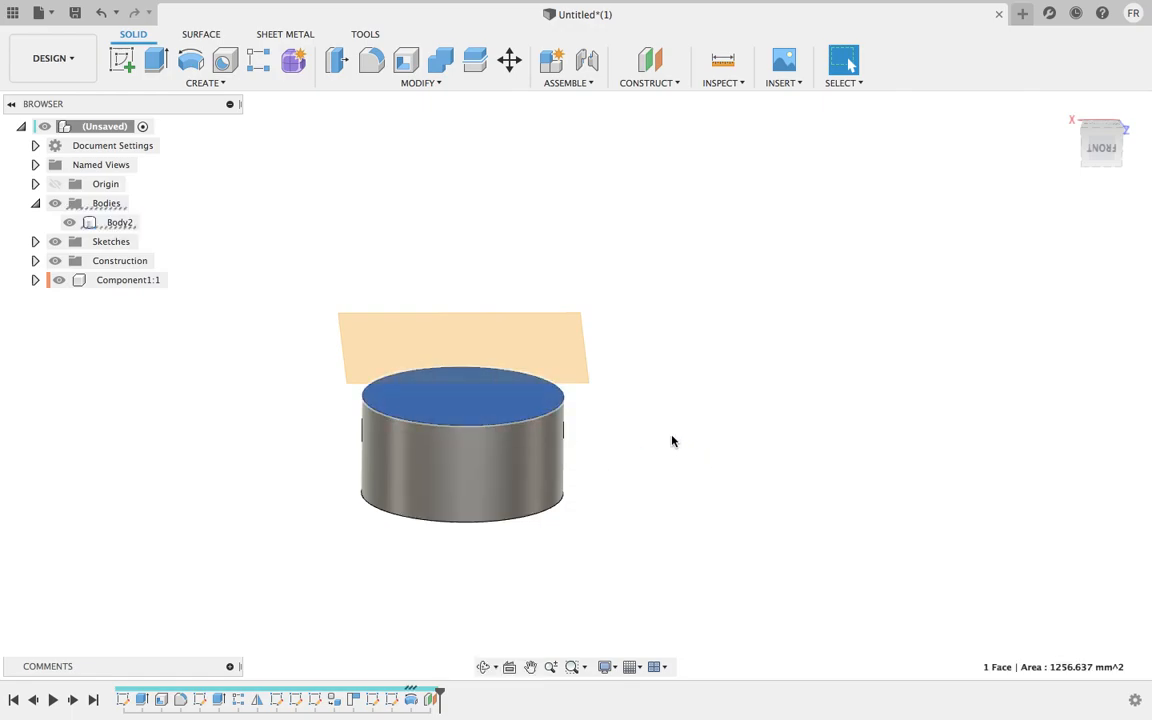
right_click(493, 414)
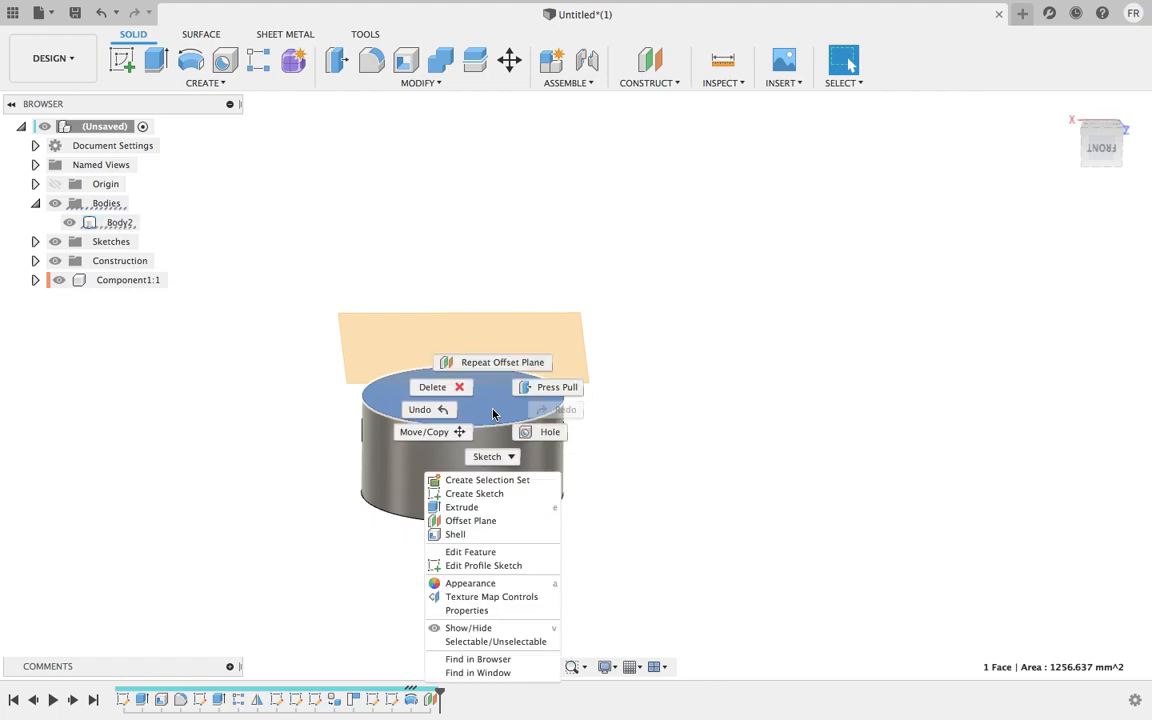
click(500, 491)
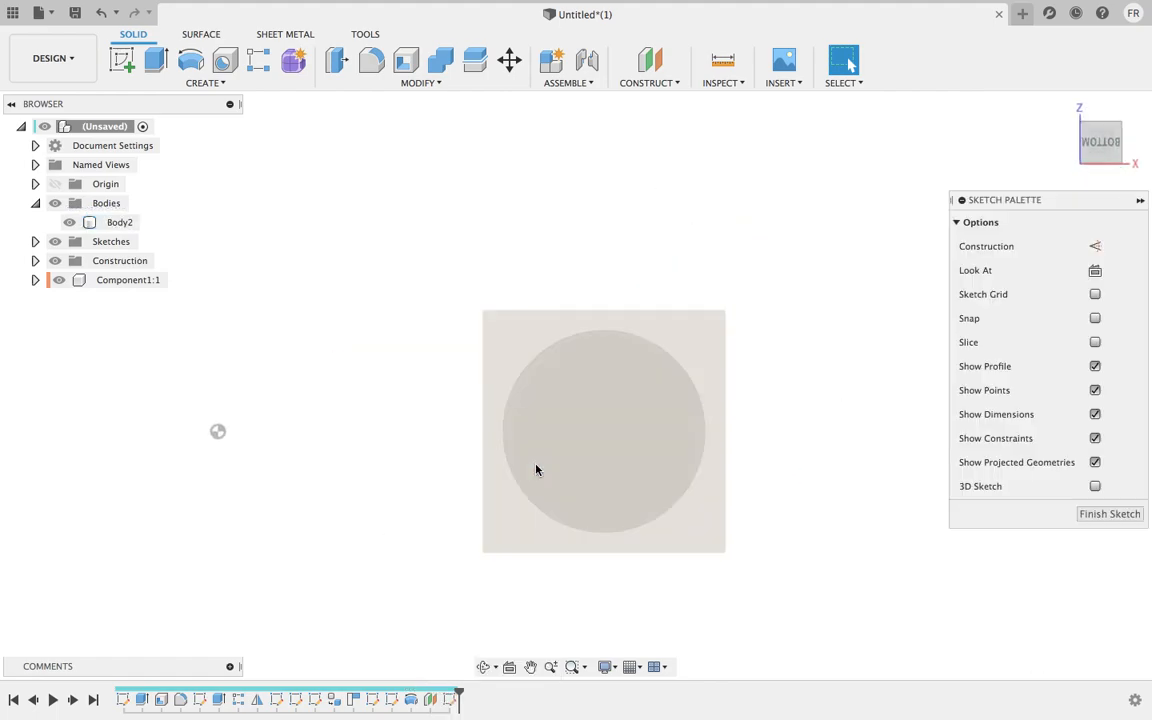
Sketch a center diameter circle from the cylinder face's center out to its outer edge and finish the sketch
click(190, 60)
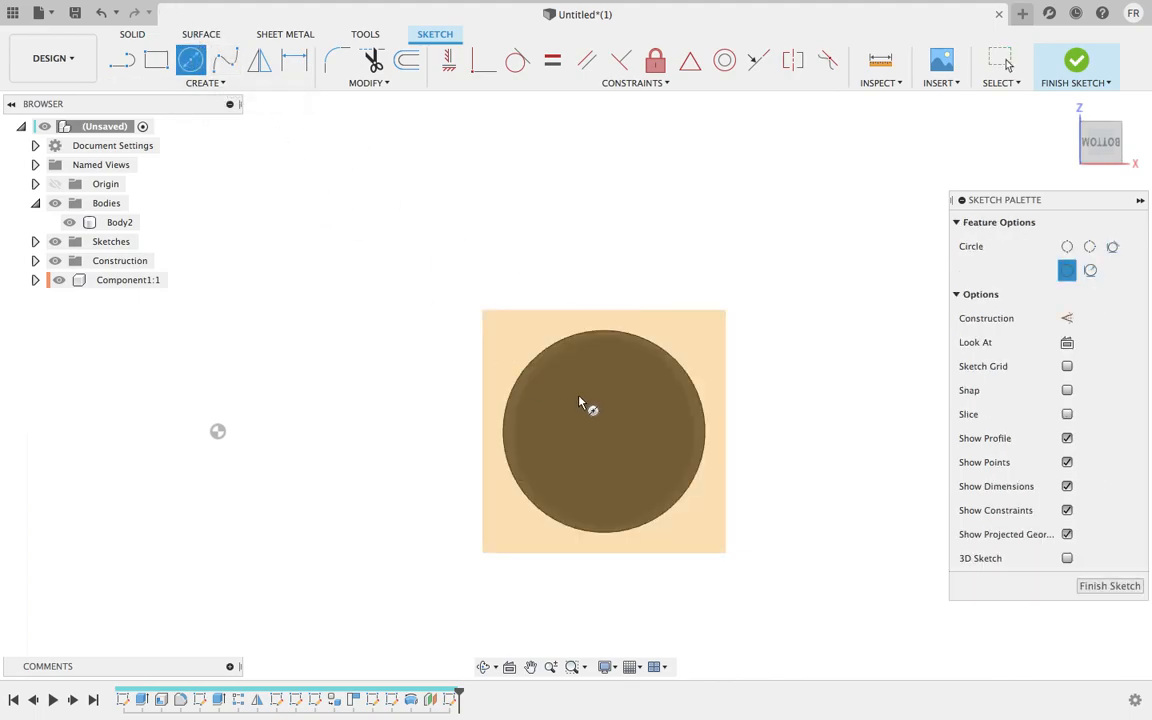
click(605, 435)
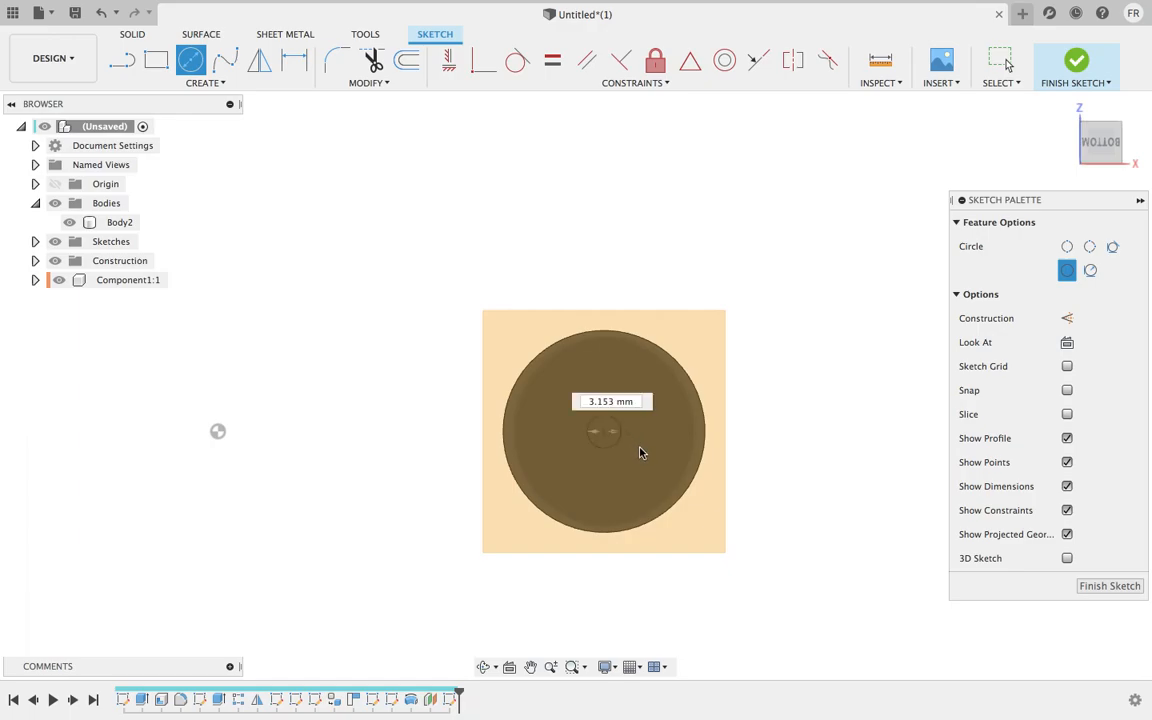
click(692, 483)
right_click(829, 331)
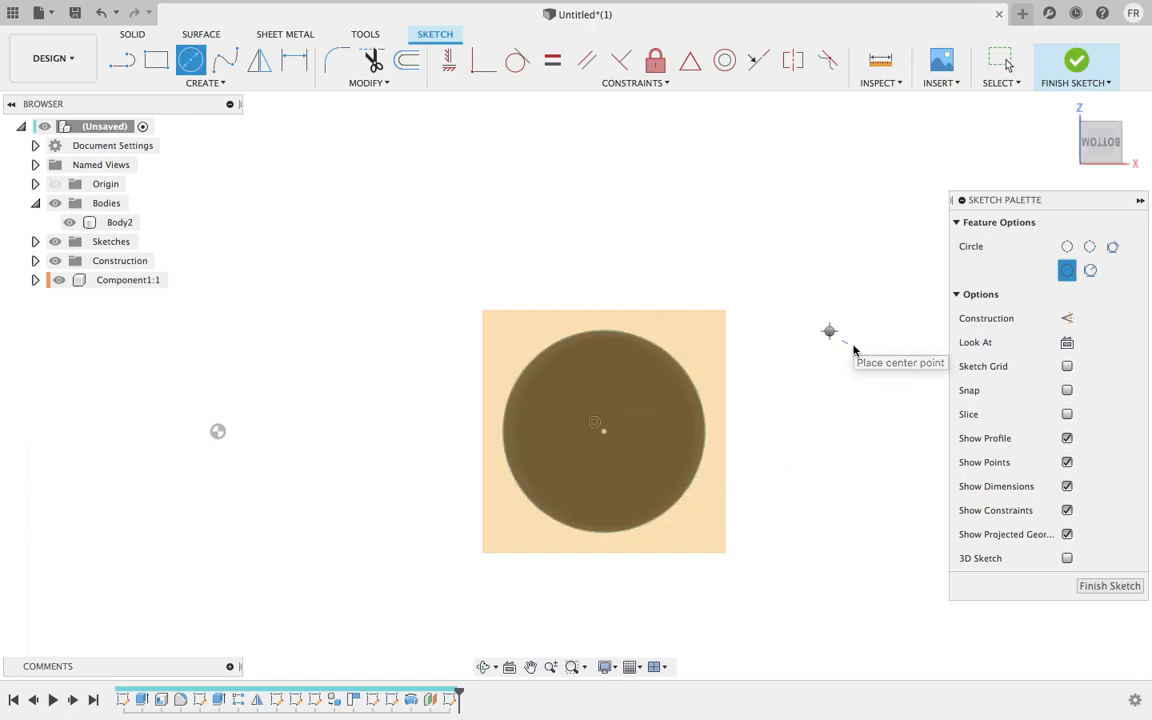
click(886, 332)
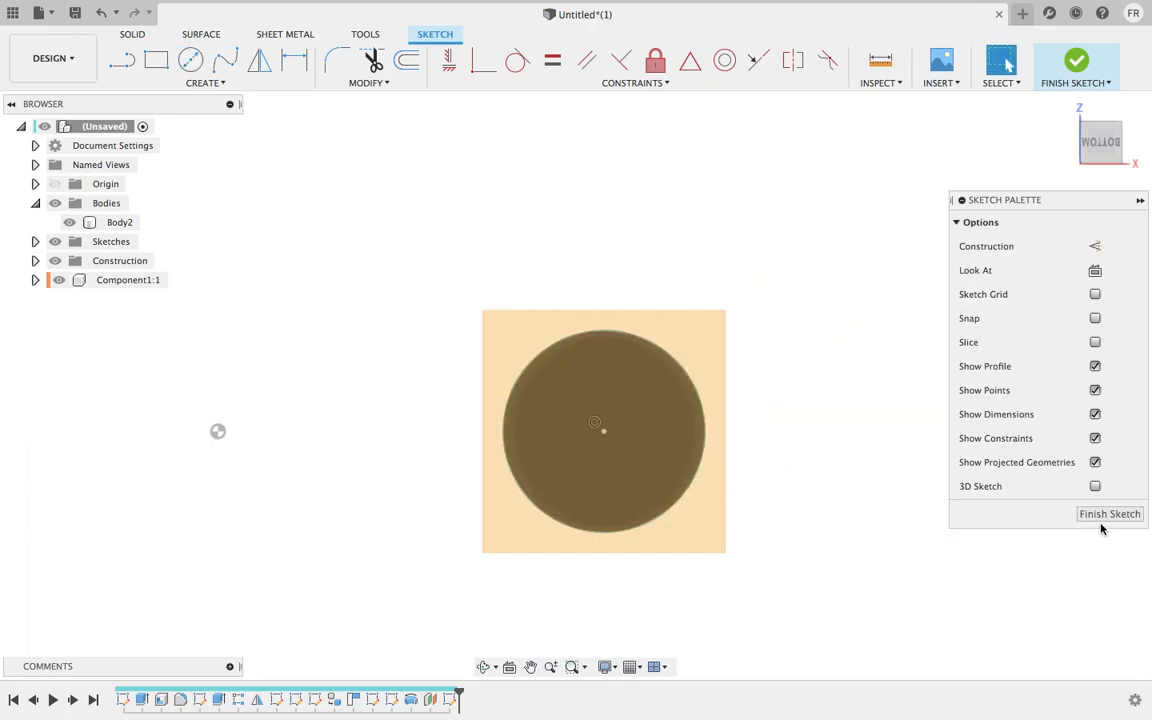
click(1038, 587)
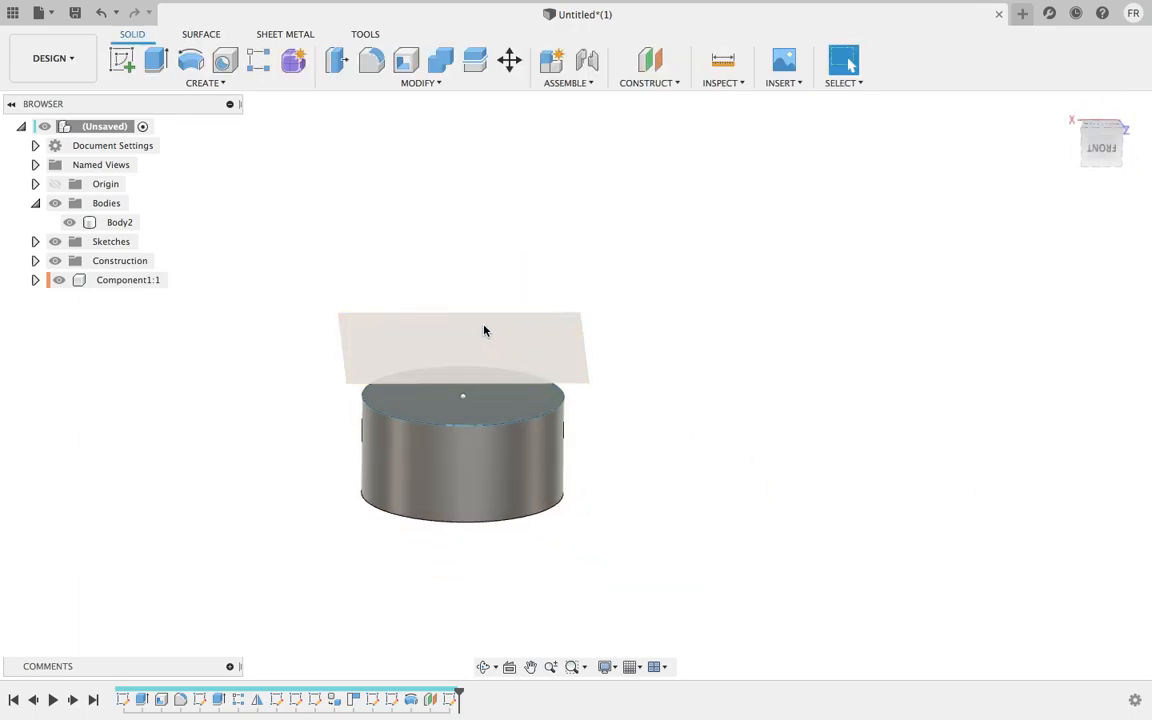
Start a new sketch on the offset plane above the cylinder
click(535, 338)
right_click(534, 338)
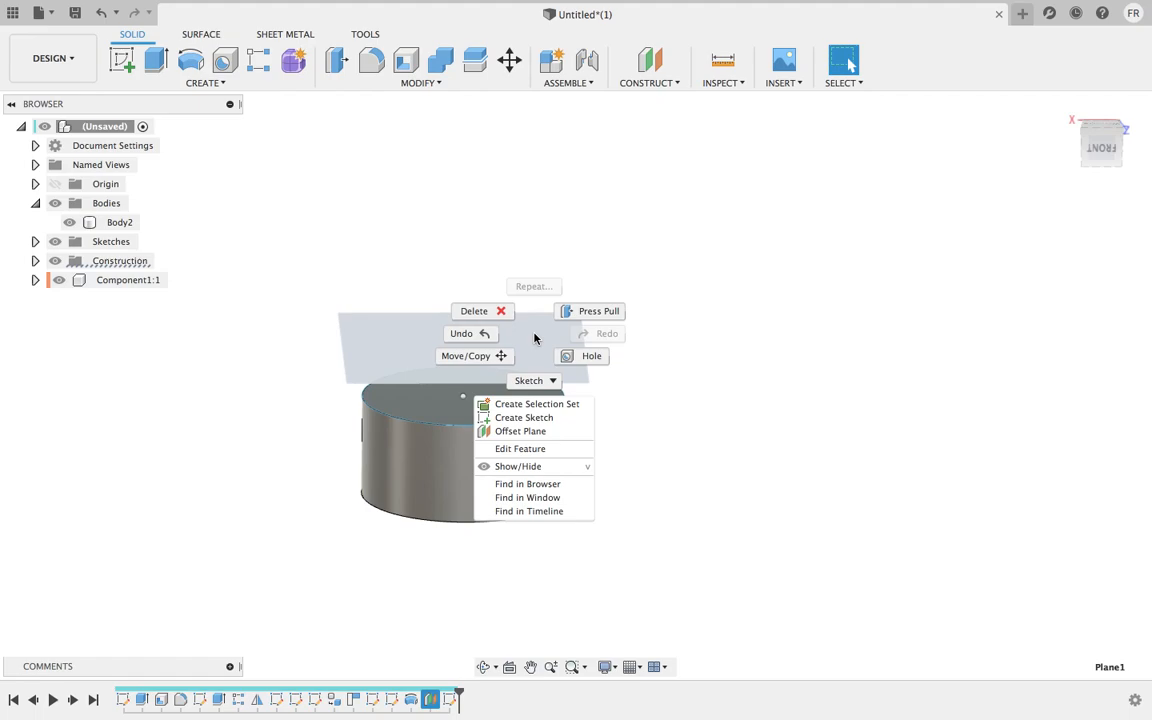
click(533, 419)
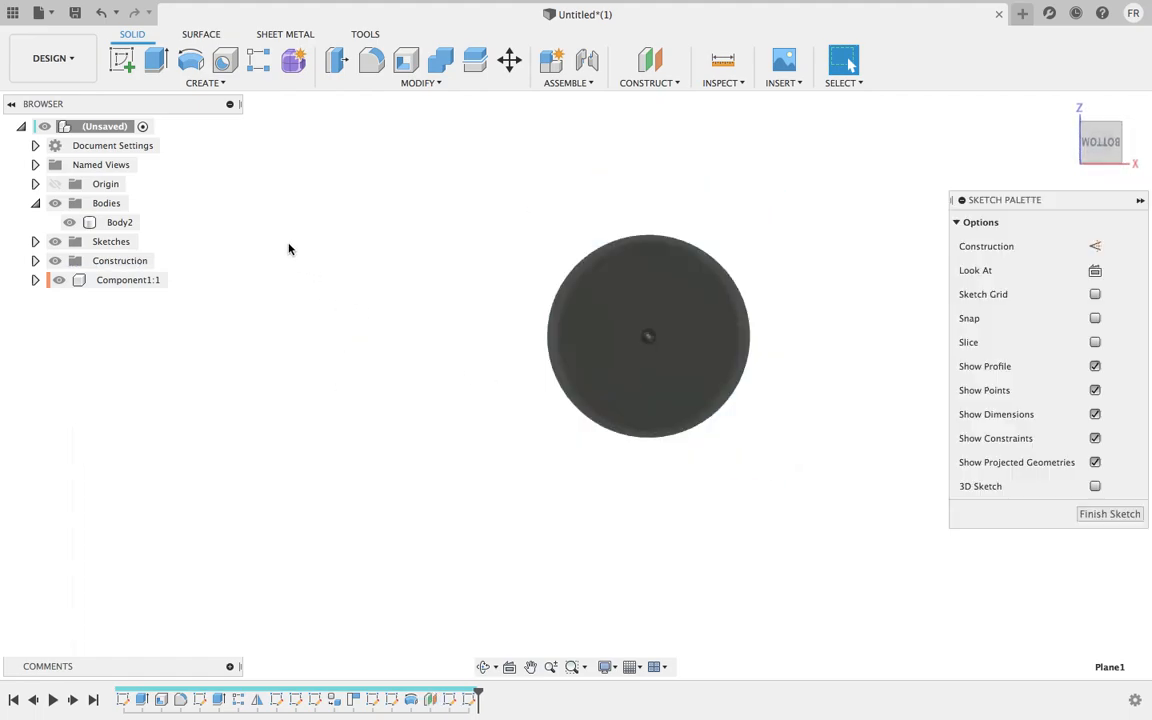
click(158, 63)
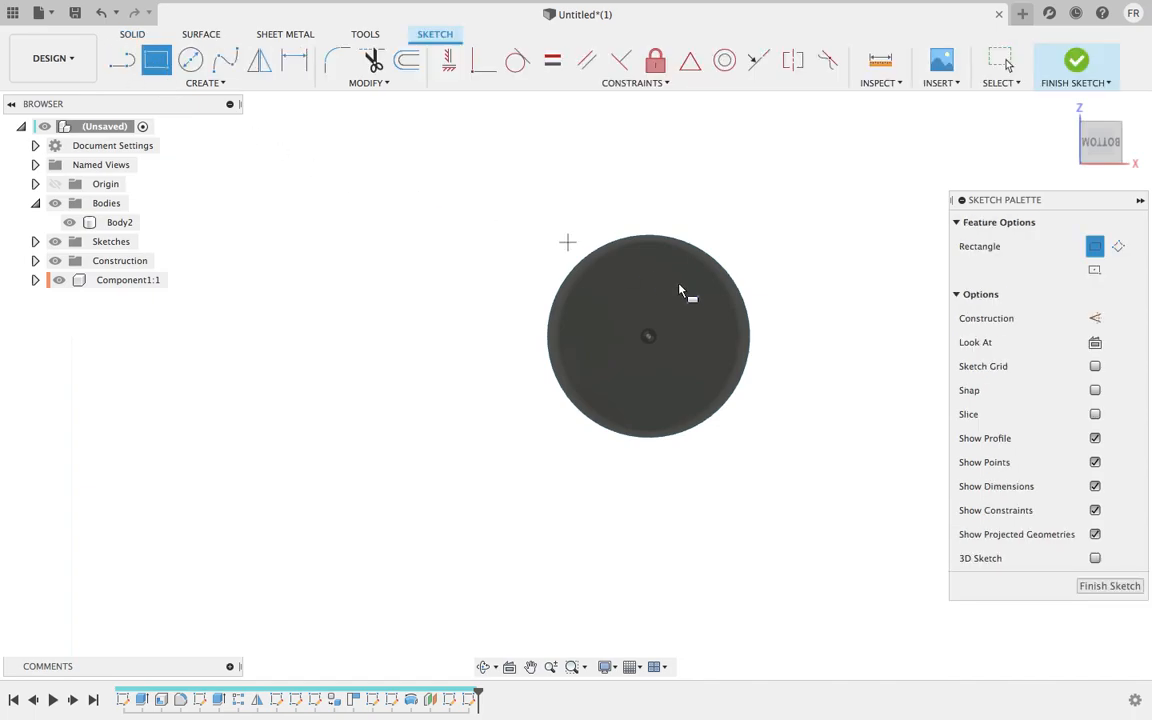
click(648, 338)
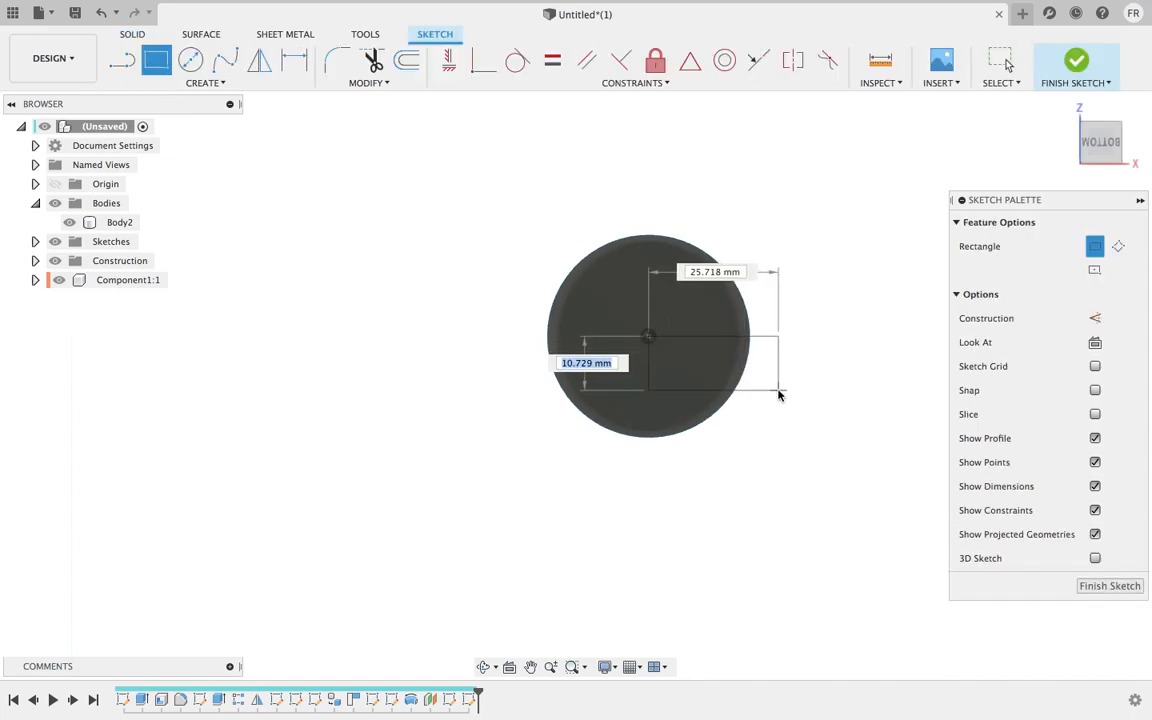
right_click(838, 238)
click(790, 238)
Sketch a center rectangle about 45 mm high around the cylinder's center, wide enough to extend past both sides of the circle
click(188, 84)
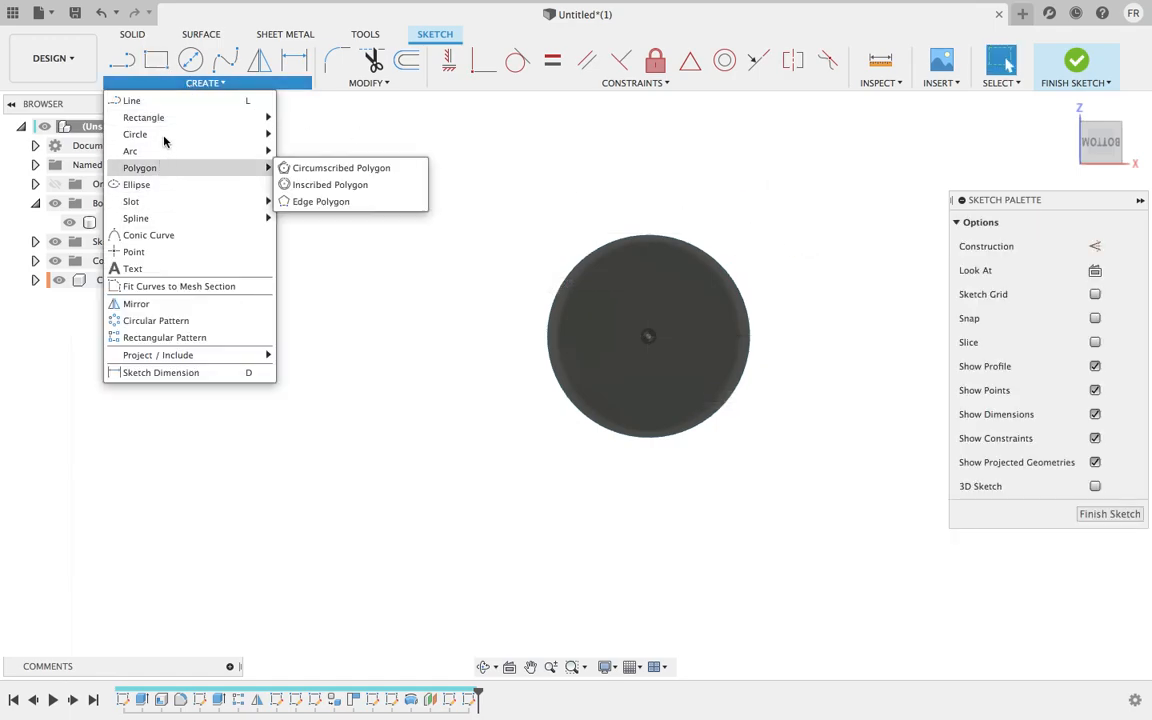
mouse_move(150, 117)
click(318, 151)
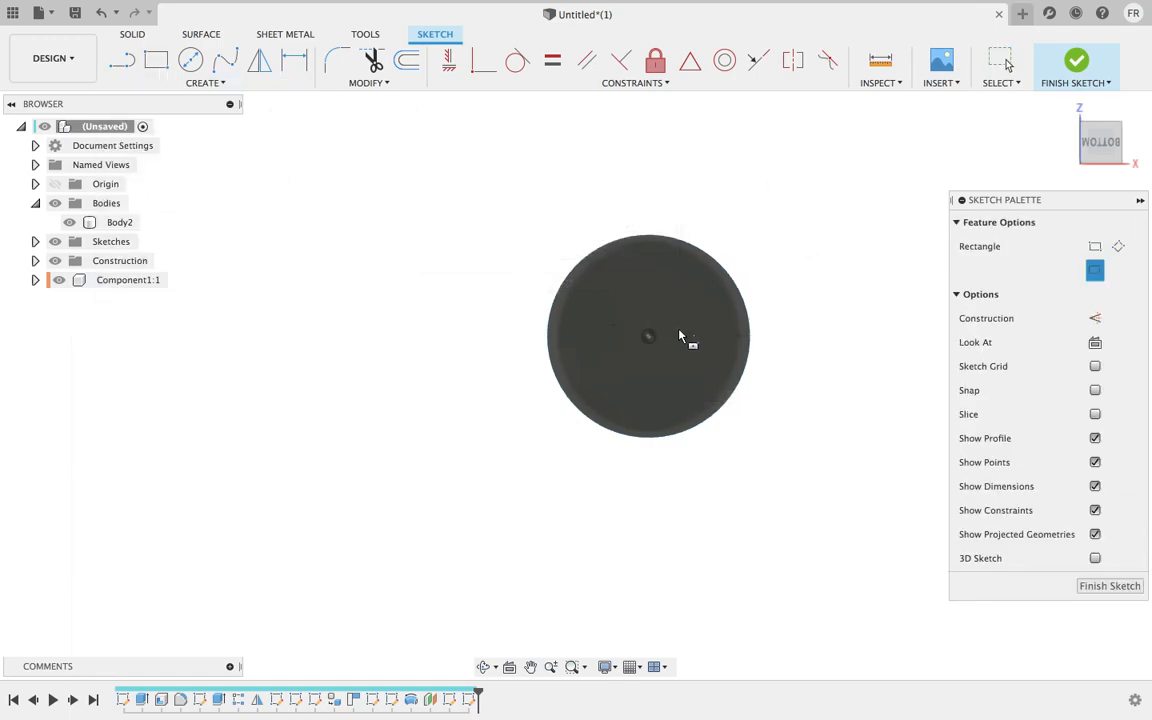
click(649, 341)
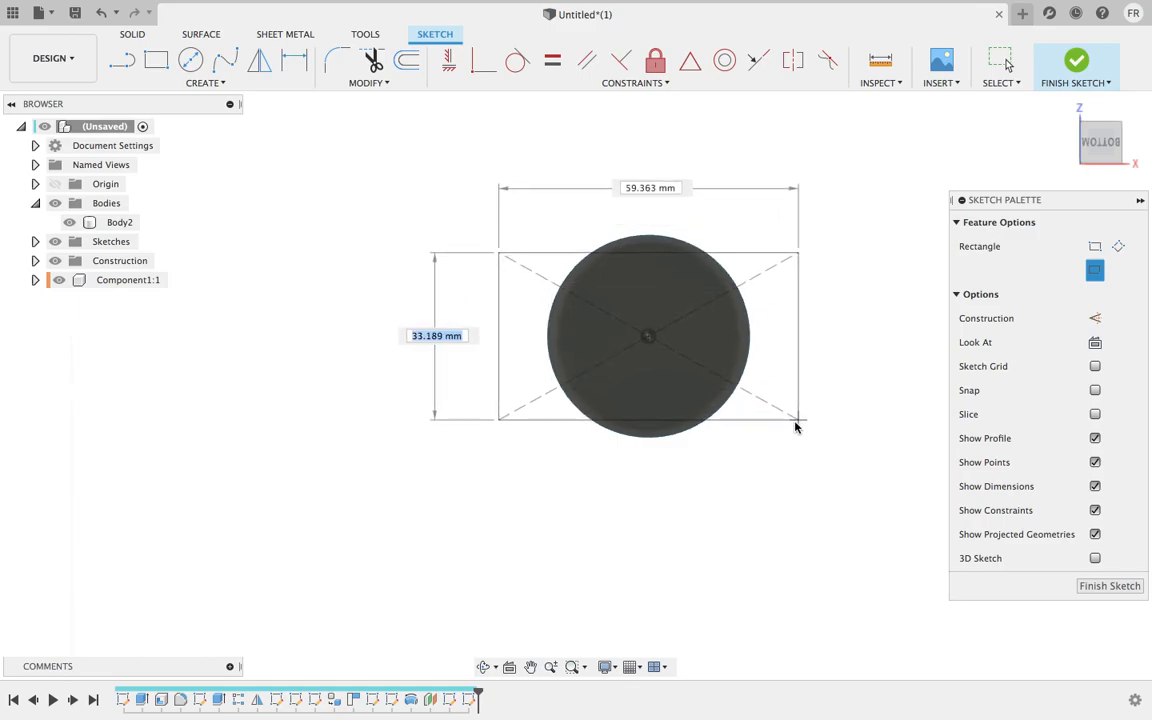
click(809, 449)
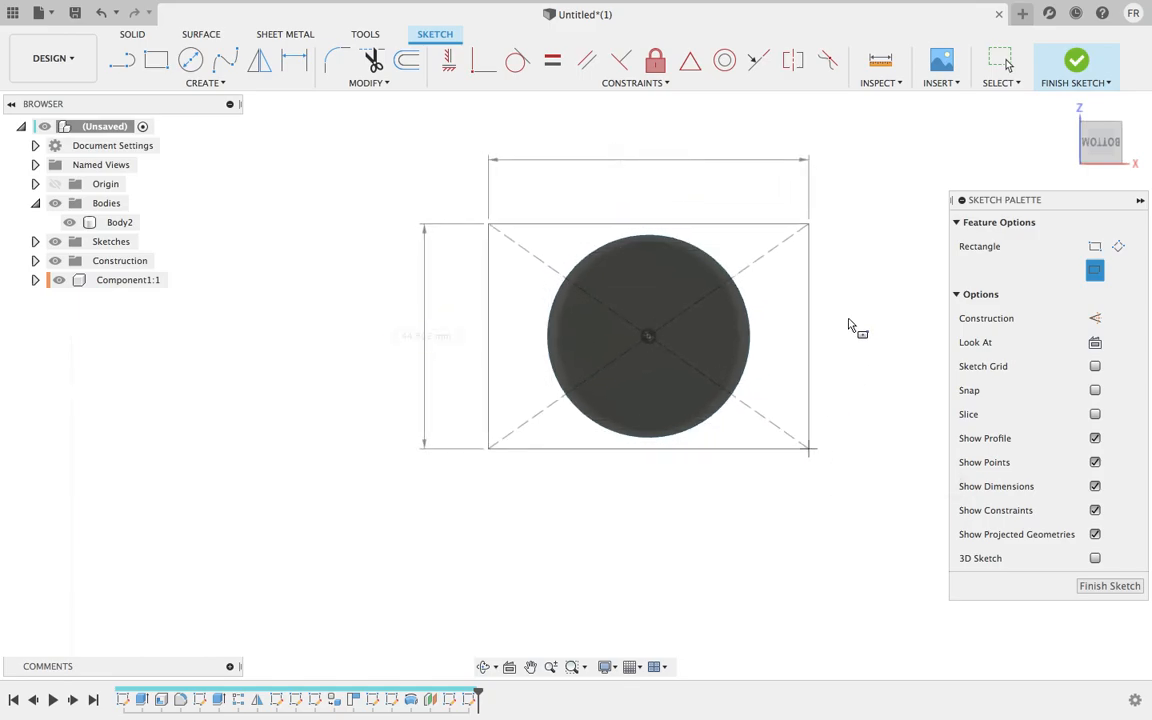
right_click(849, 314)
click(916, 308)
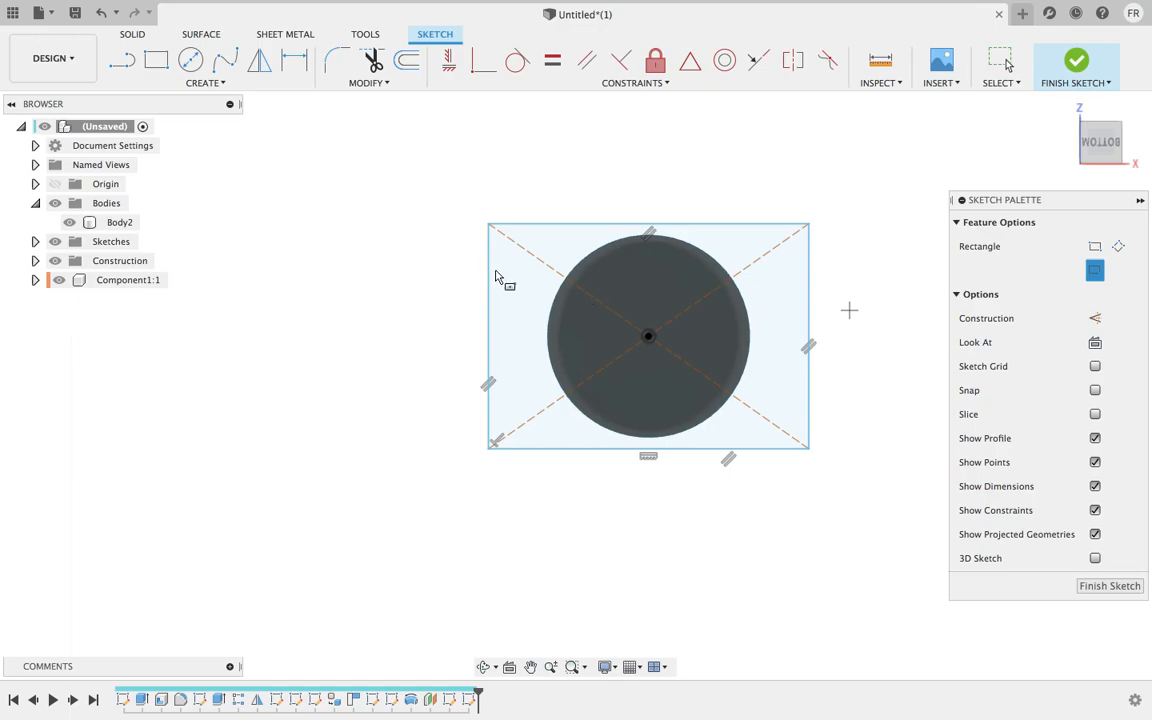
Dimension the rectangle's height and width to 40 mm each
key(d)
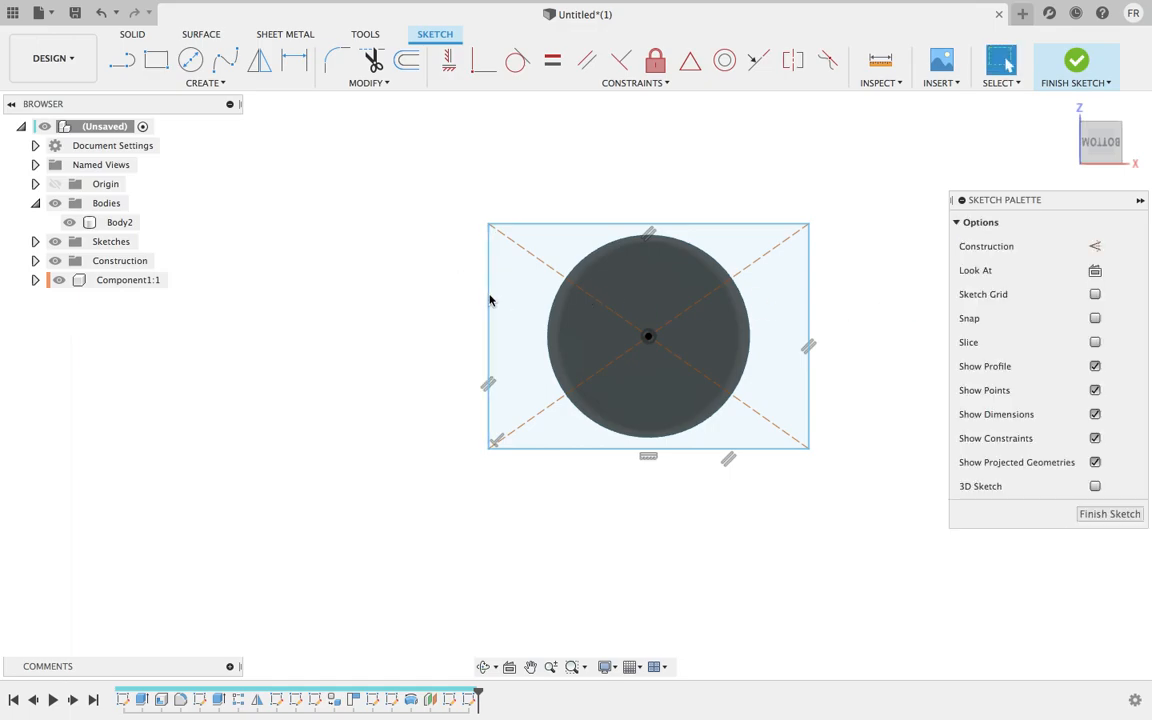
click(489, 296)
click(461, 305)
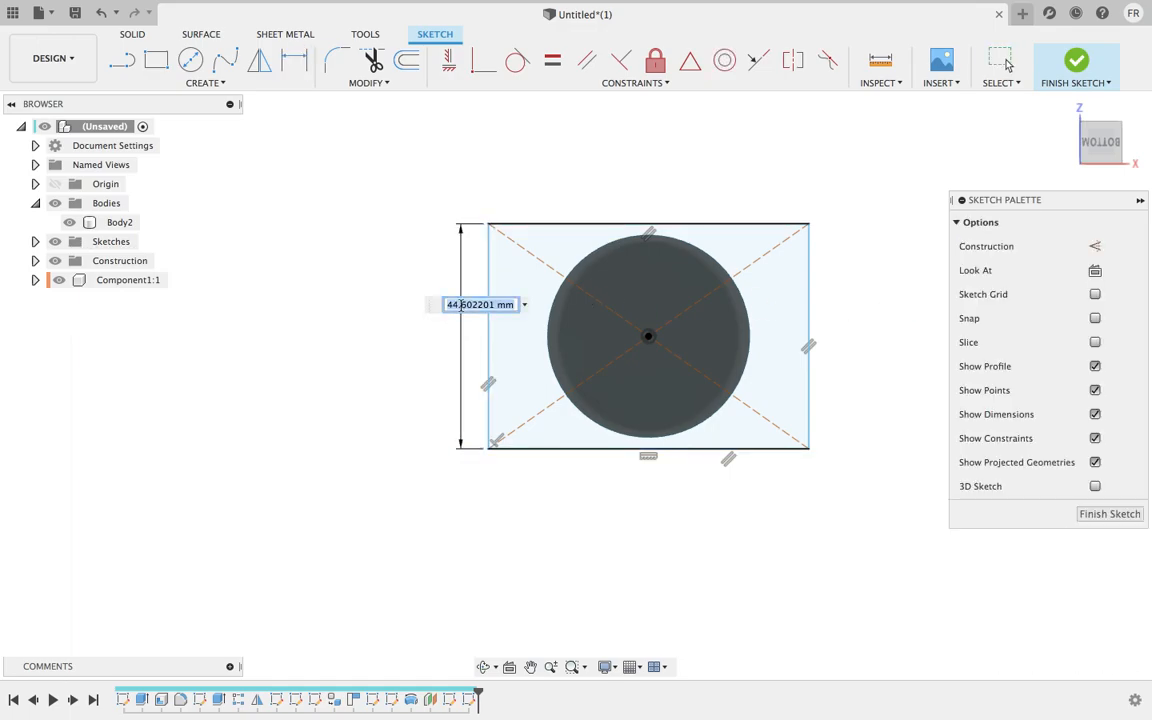
text(40)
key(Return)
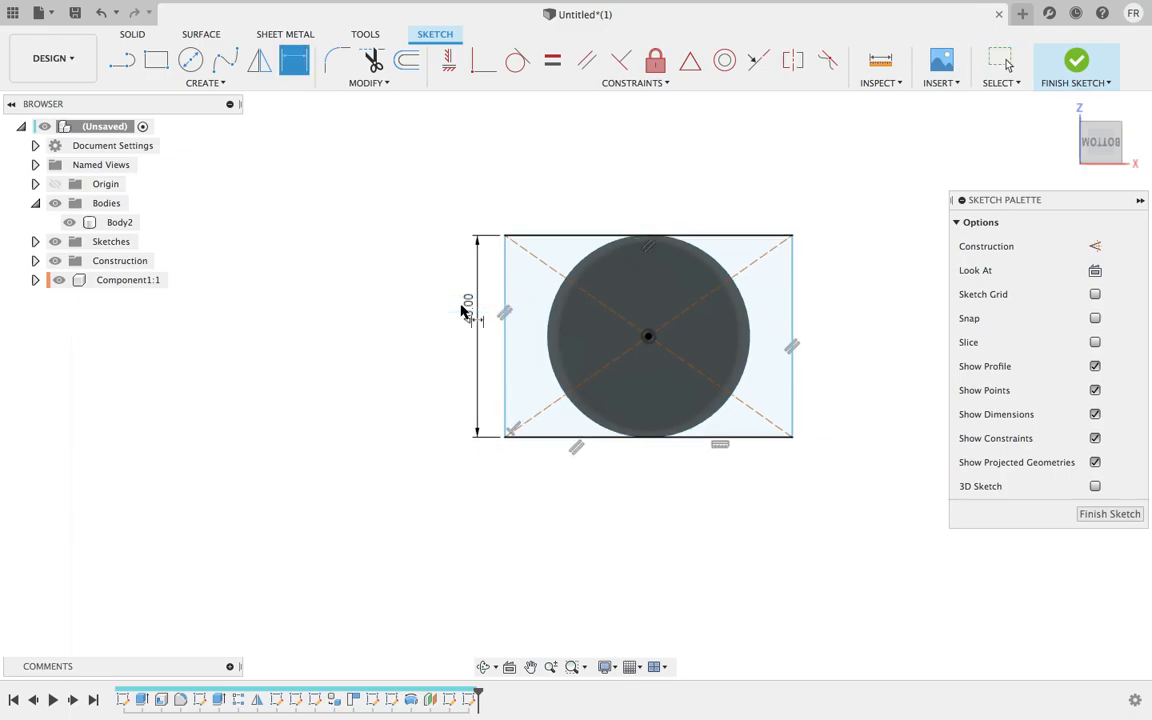
click(556, 236)
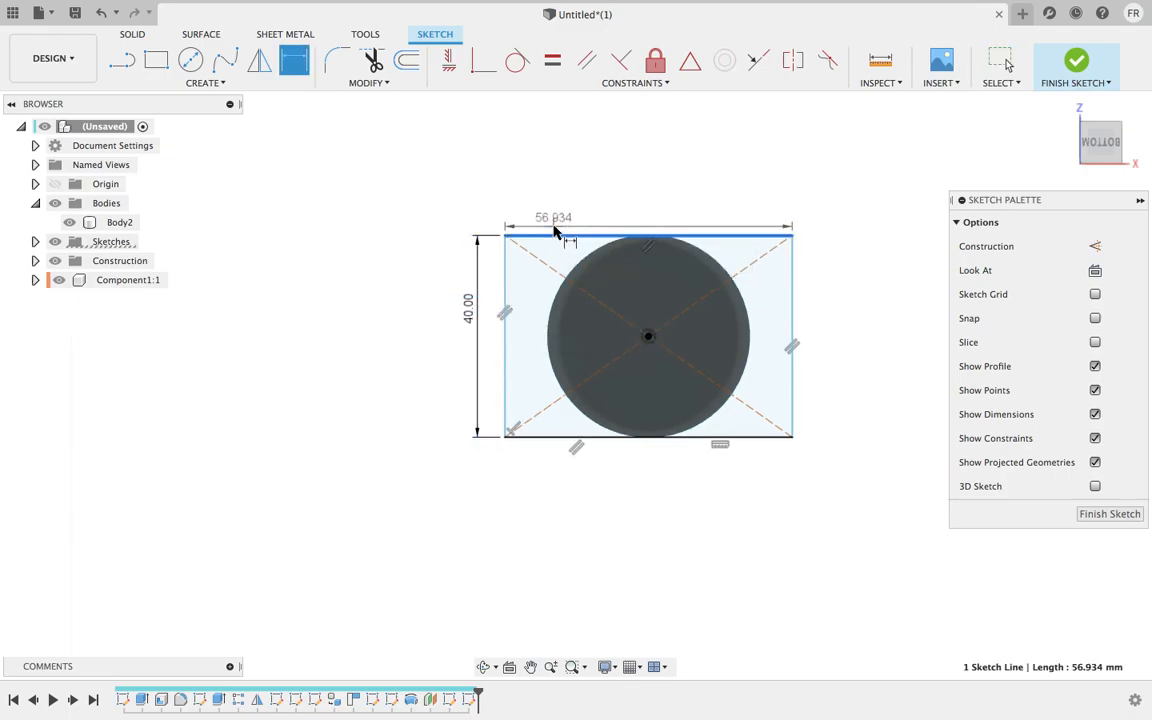
click(553, 226)
text(40)
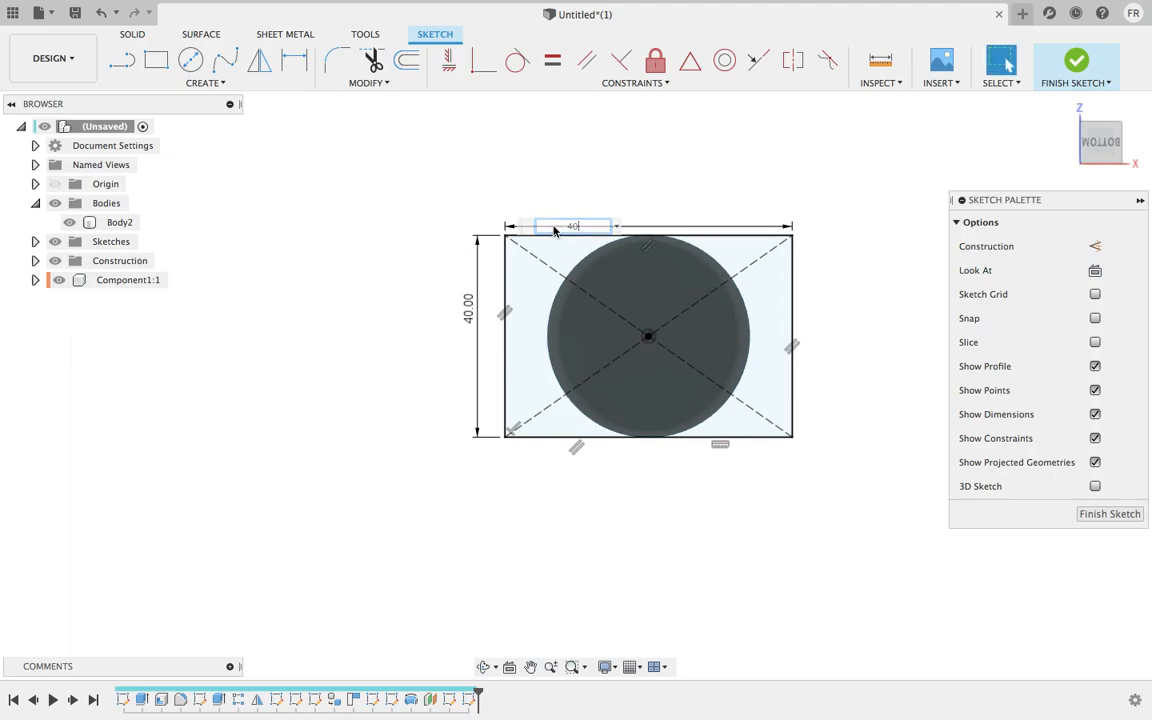
key(Return)
Set the rectangle's width to 50 mm, keep its height at 40 mm and finish the sketch
double_click(578, 217)
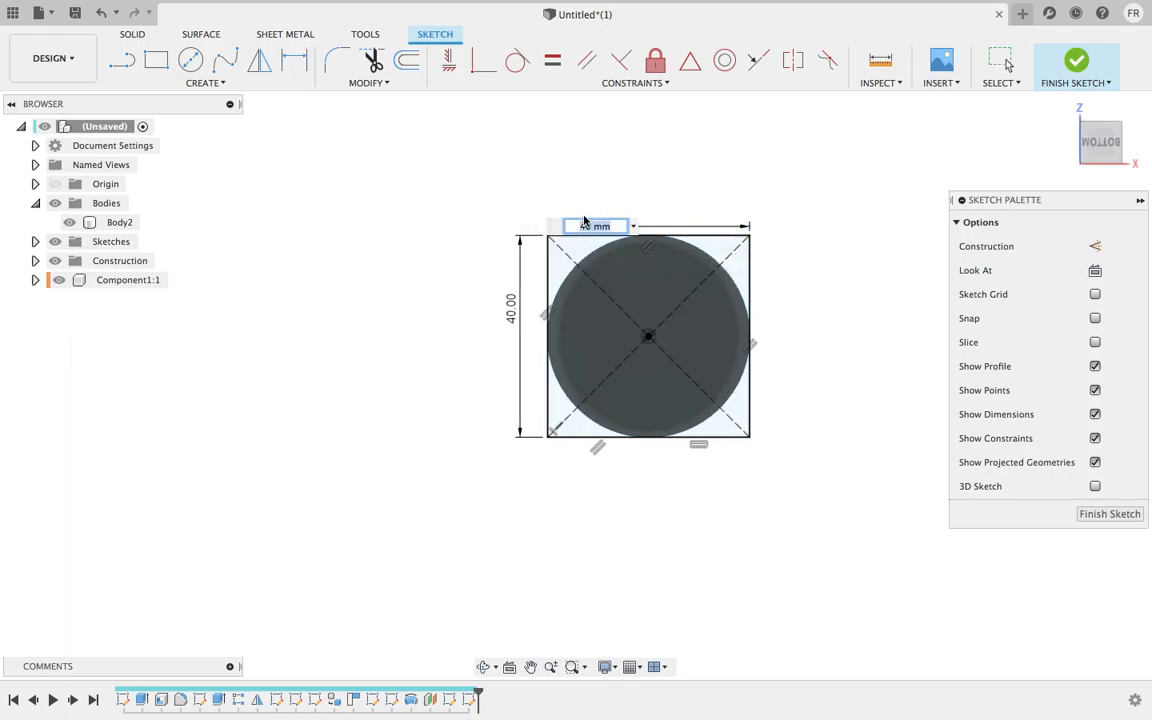
text(50)
key(Return)
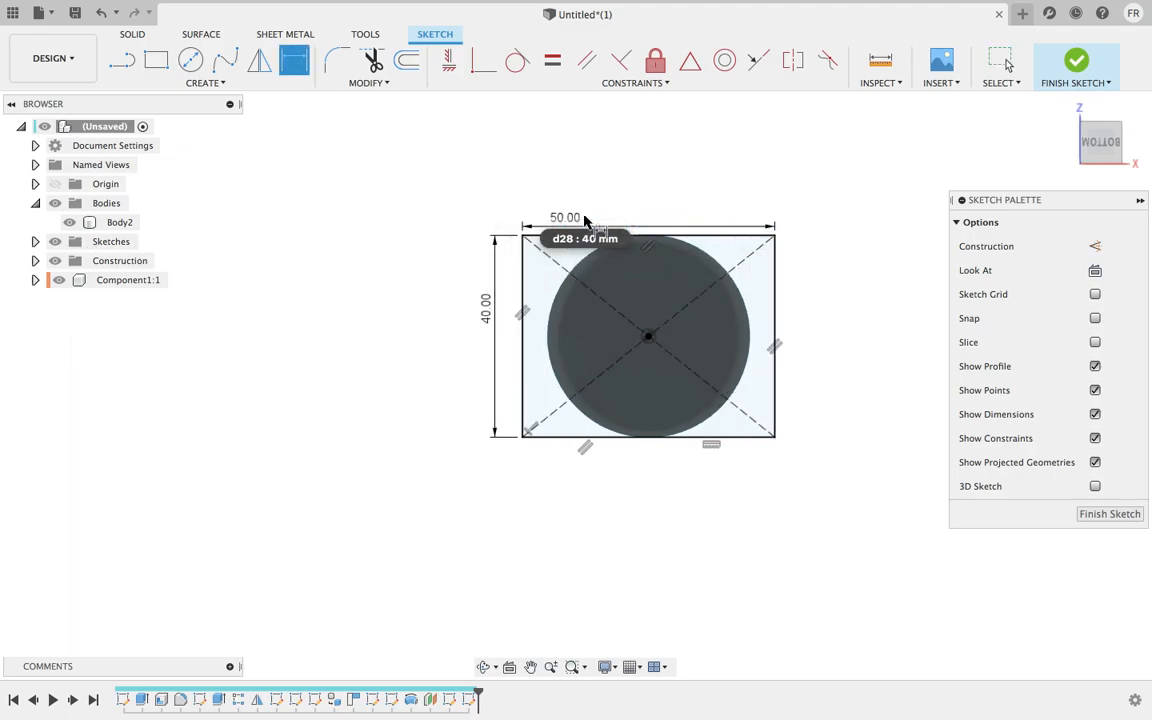
double_click(485, 312)
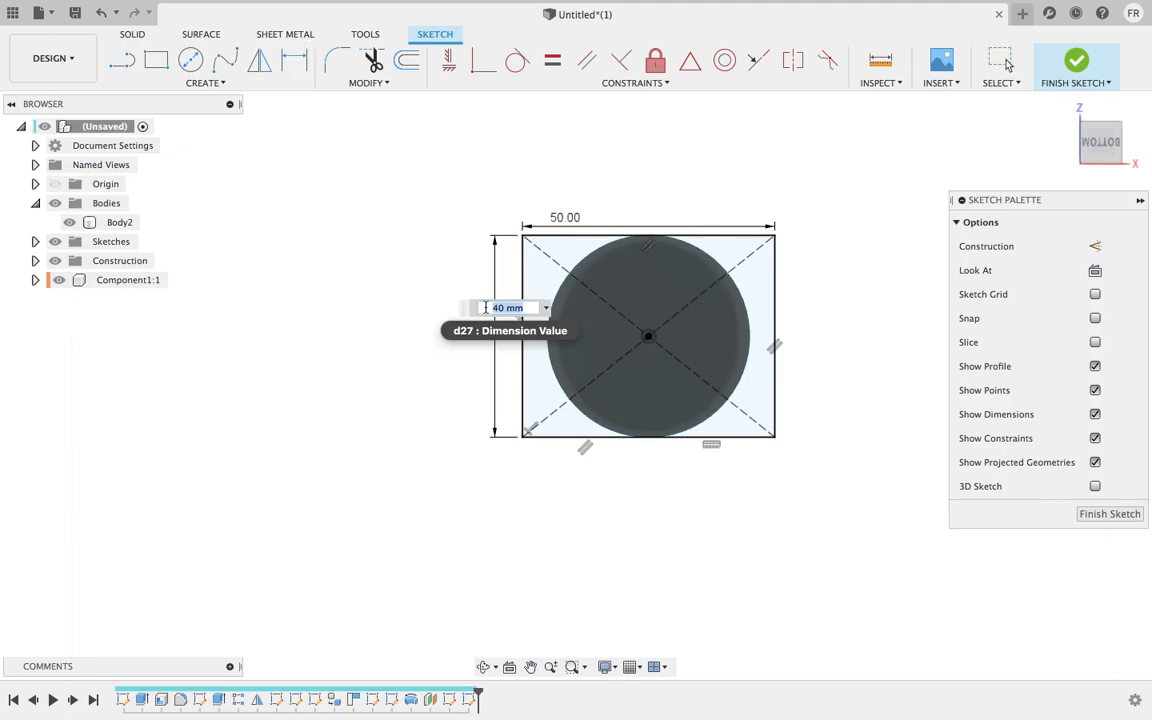
key(Return)
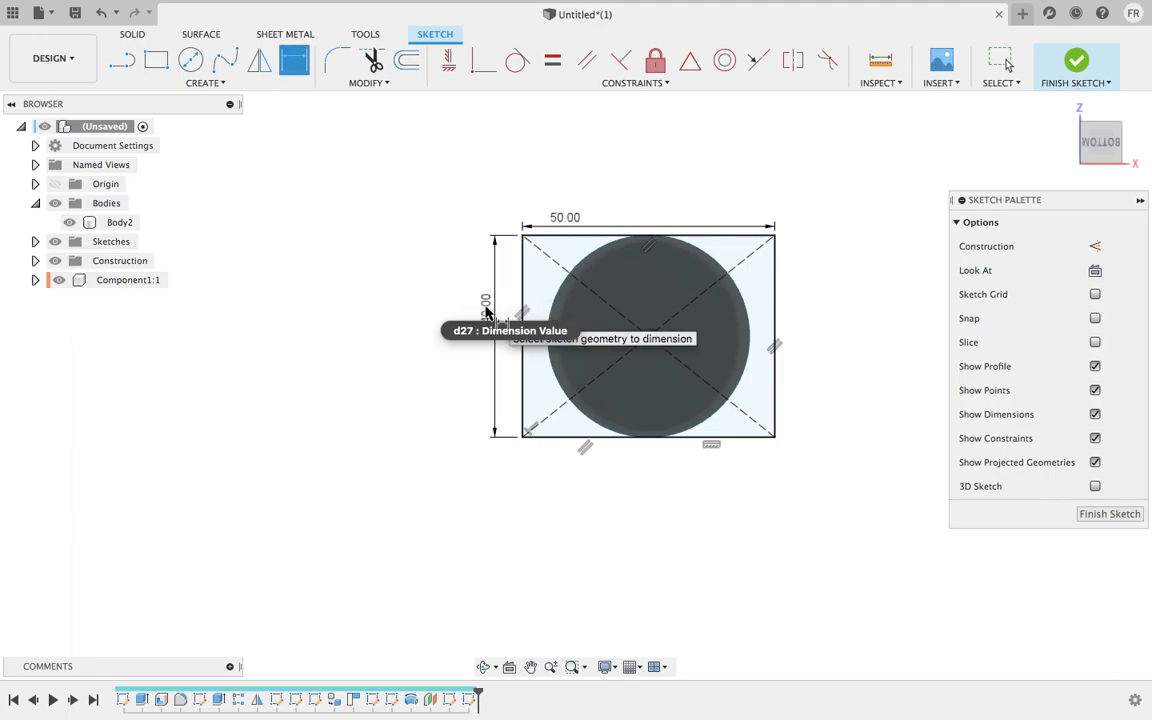
click(1102, 513)
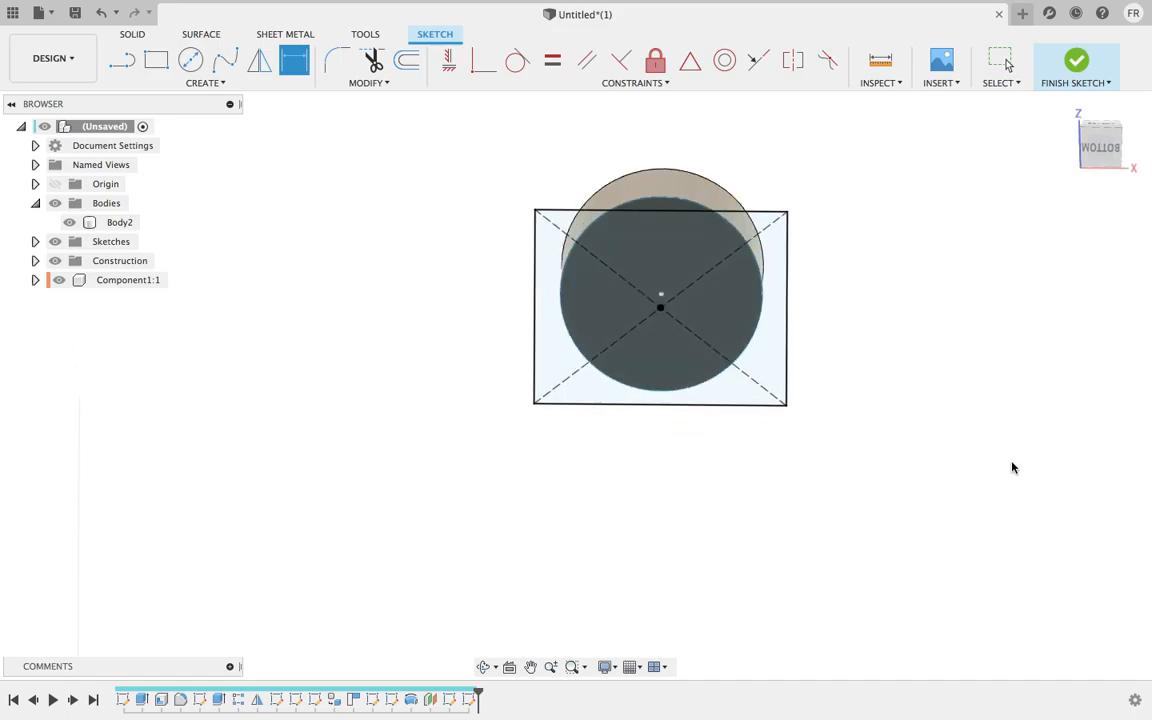
Loft from the circle on the cylinder's top face to the rectangle above it, joining the result to the body
click(206, 84)
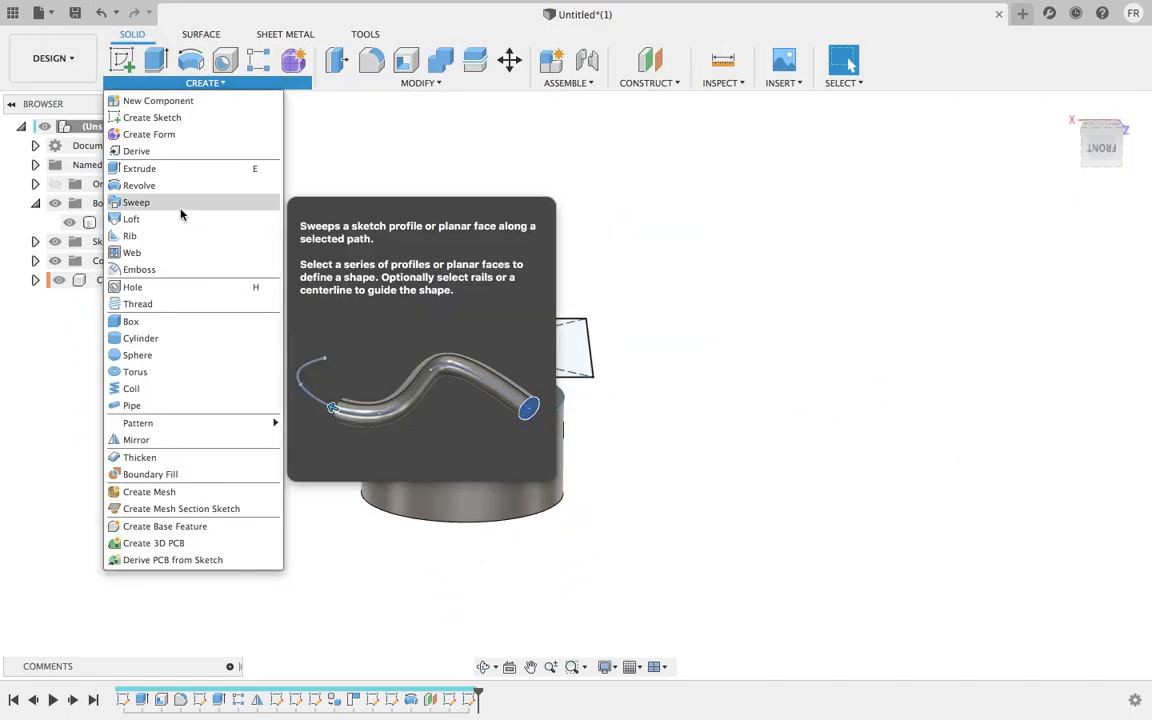
click(180, 220)
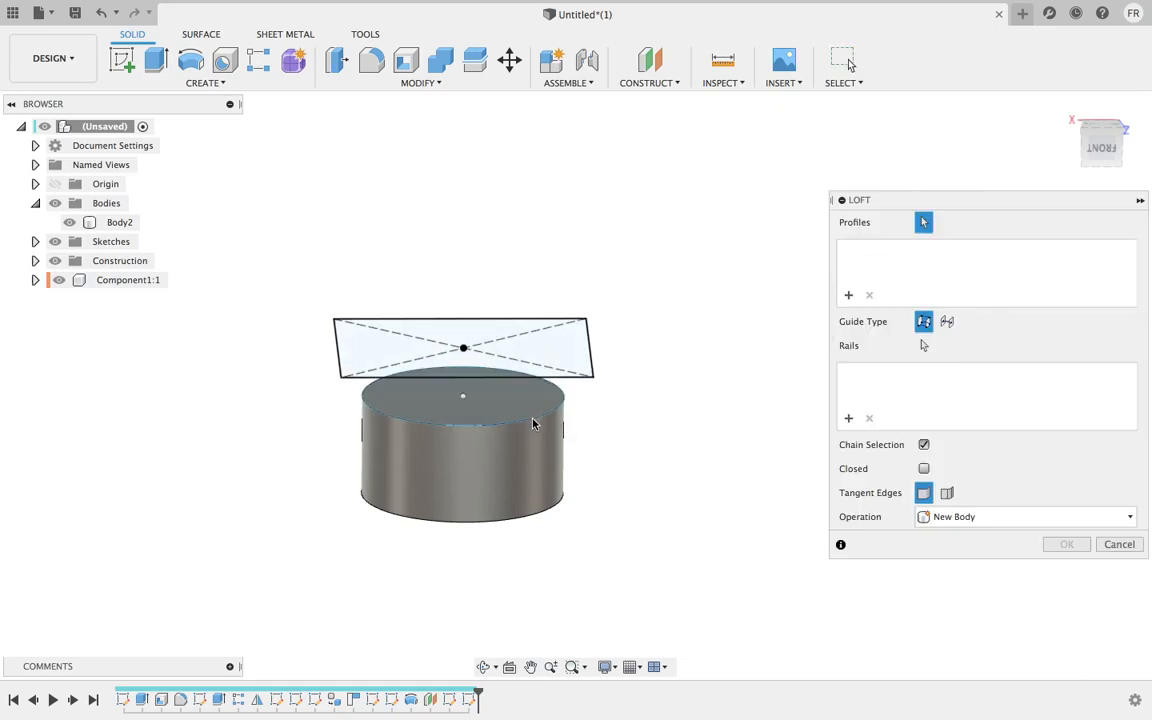
scroll(532, 422, up, 4)
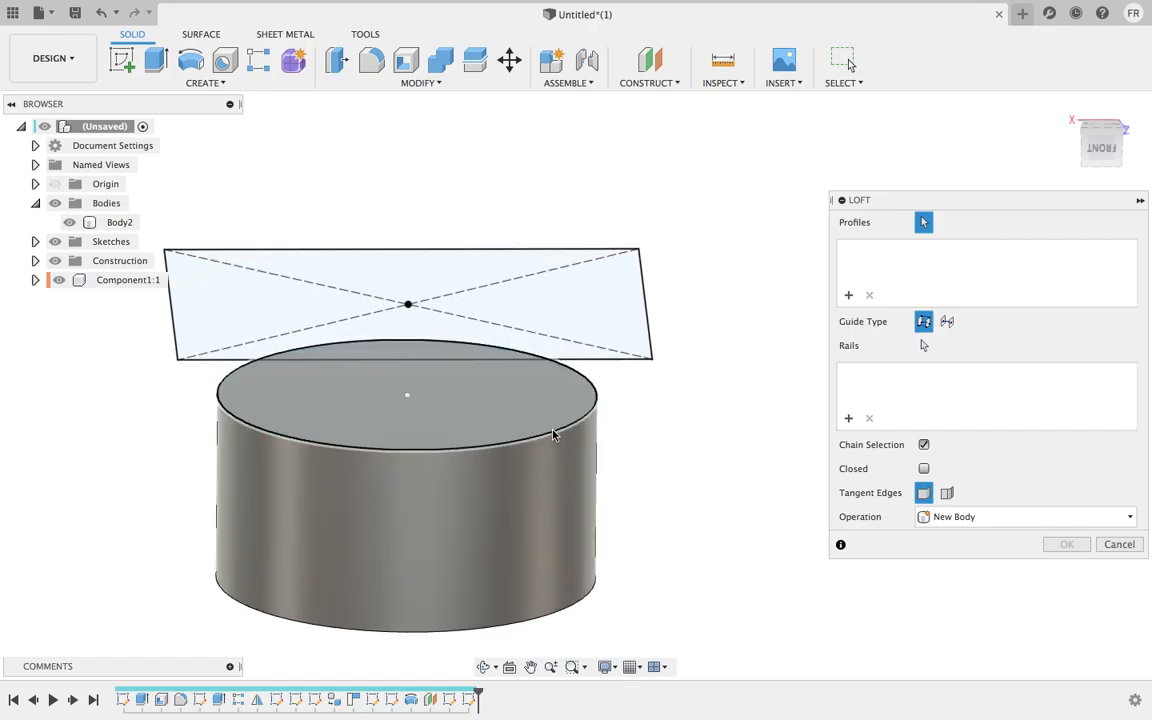
click(553, 437)
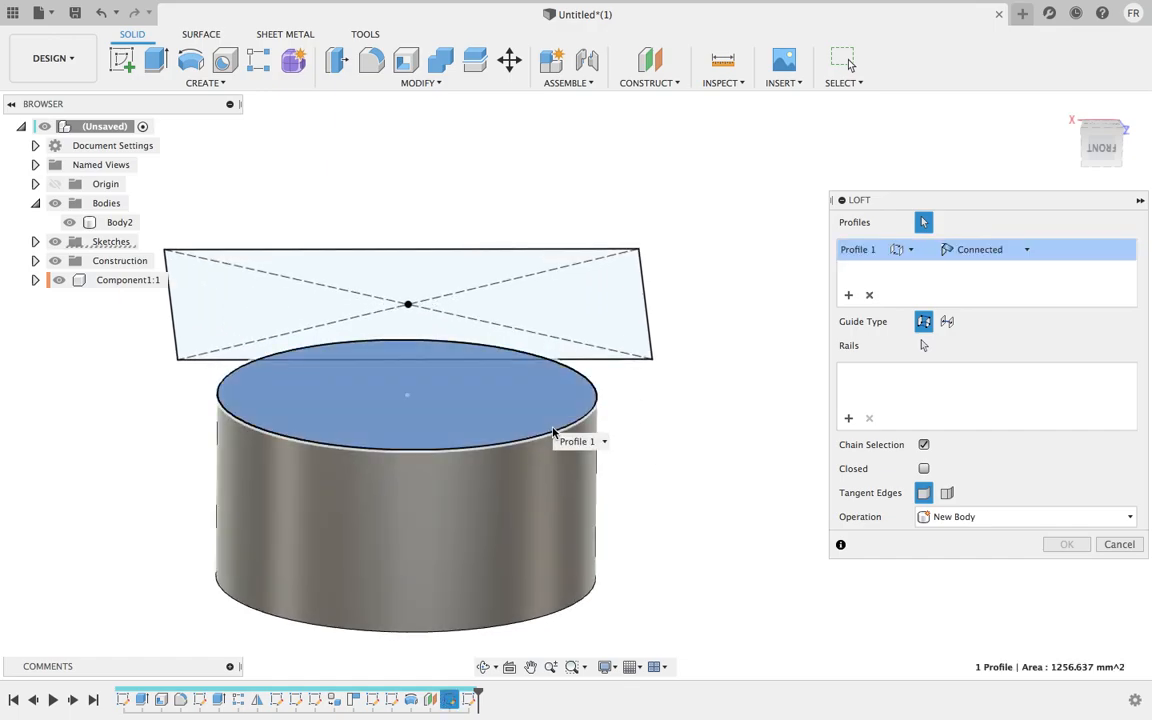
click(551, 303)
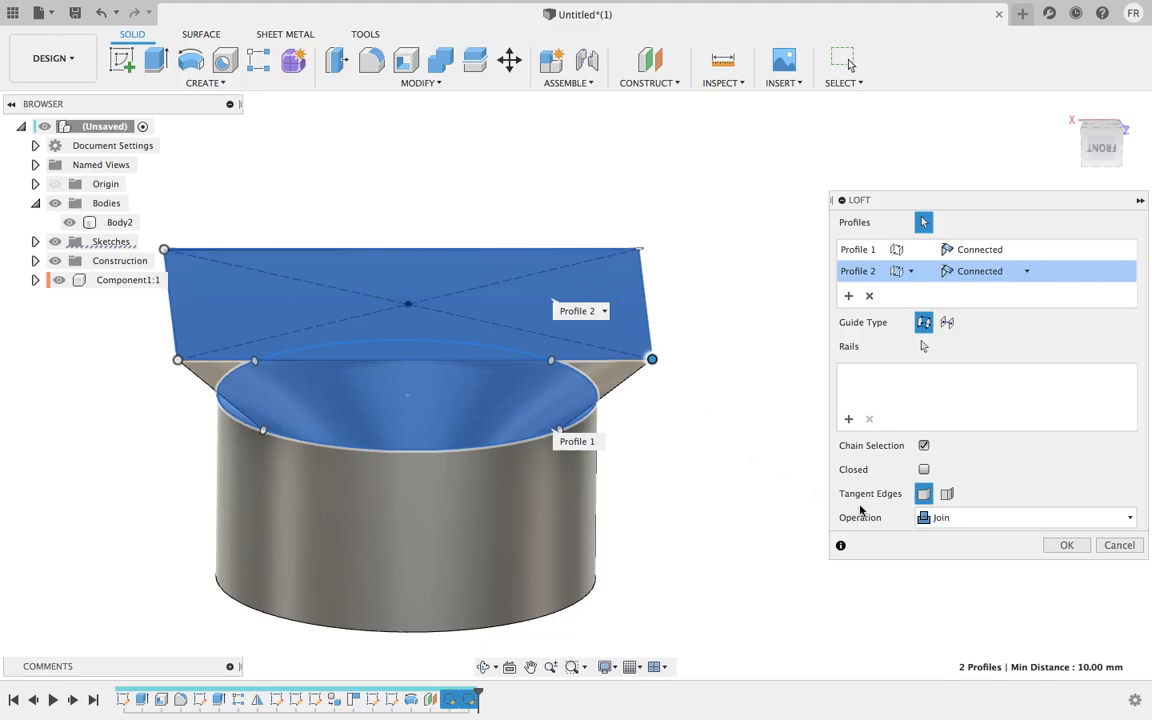
click(1063, 546)
mouse_move(550, 384)
shift+middle_down()
mouse_move(553, 410)
mouse_move(496, 424)
mouse_move(571, 399)
mouse_move(590, 410)
mouse_move(571, 388)
shift+middle_up()
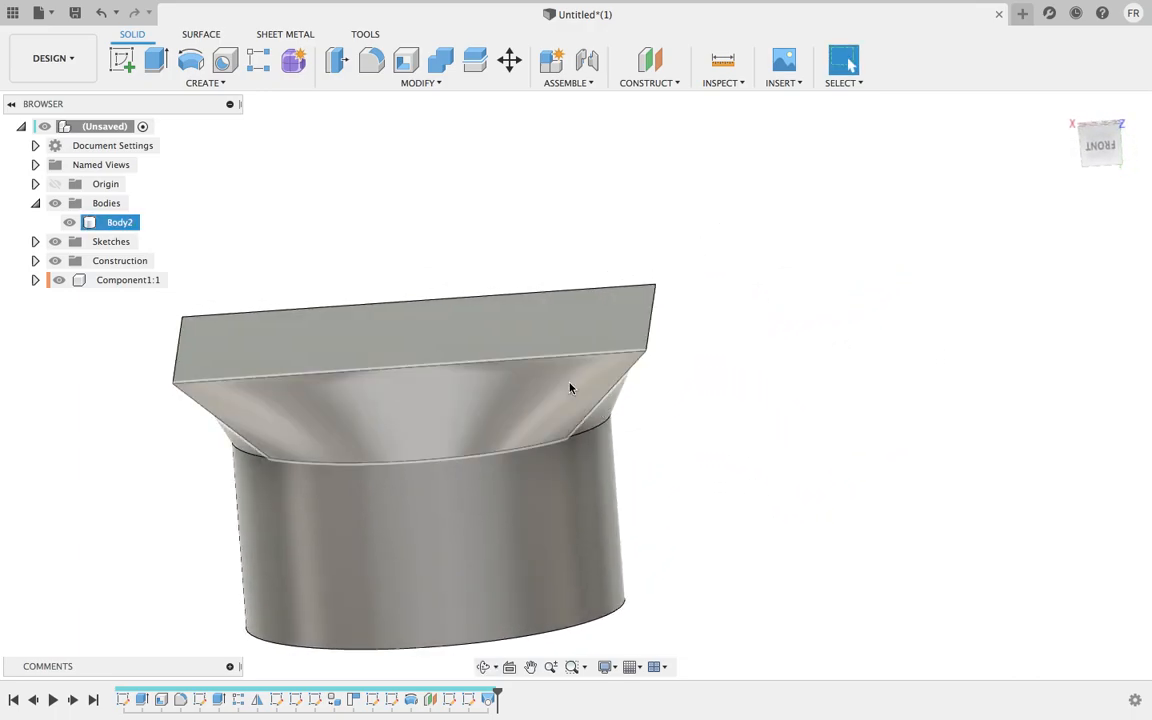
click(219, 86)
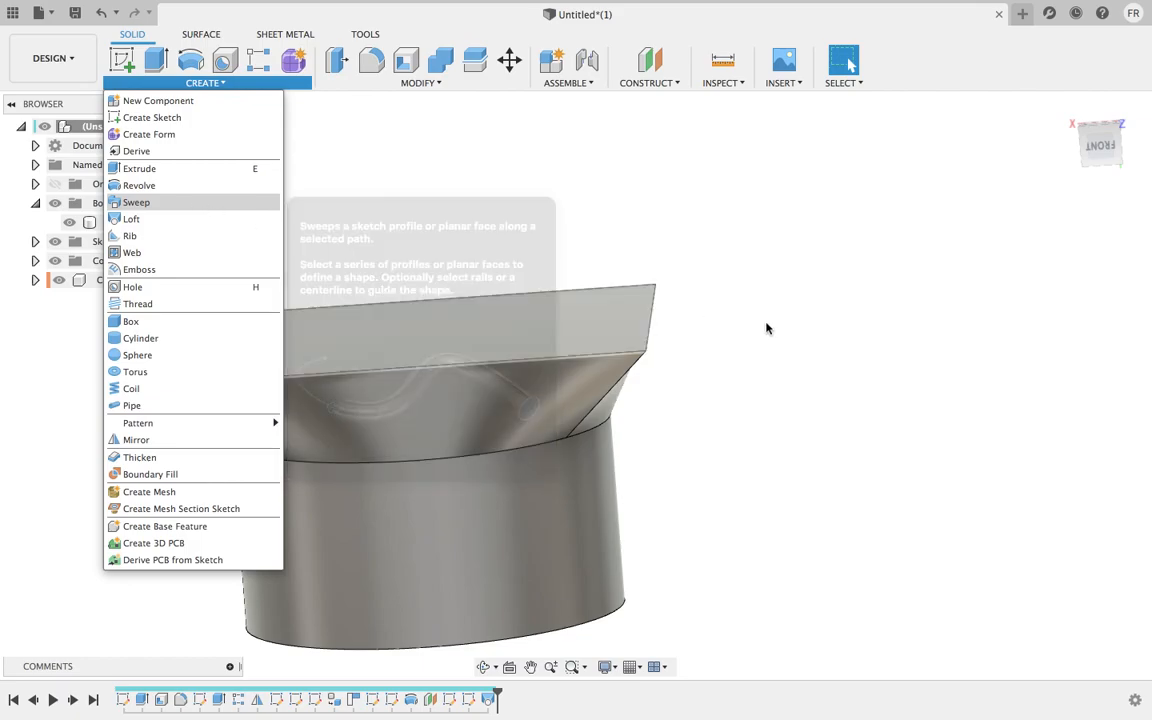
click(782, 342)
Start a new sketch on the flat rectangular end face of the loft
scroll(779, 342, down, 3)
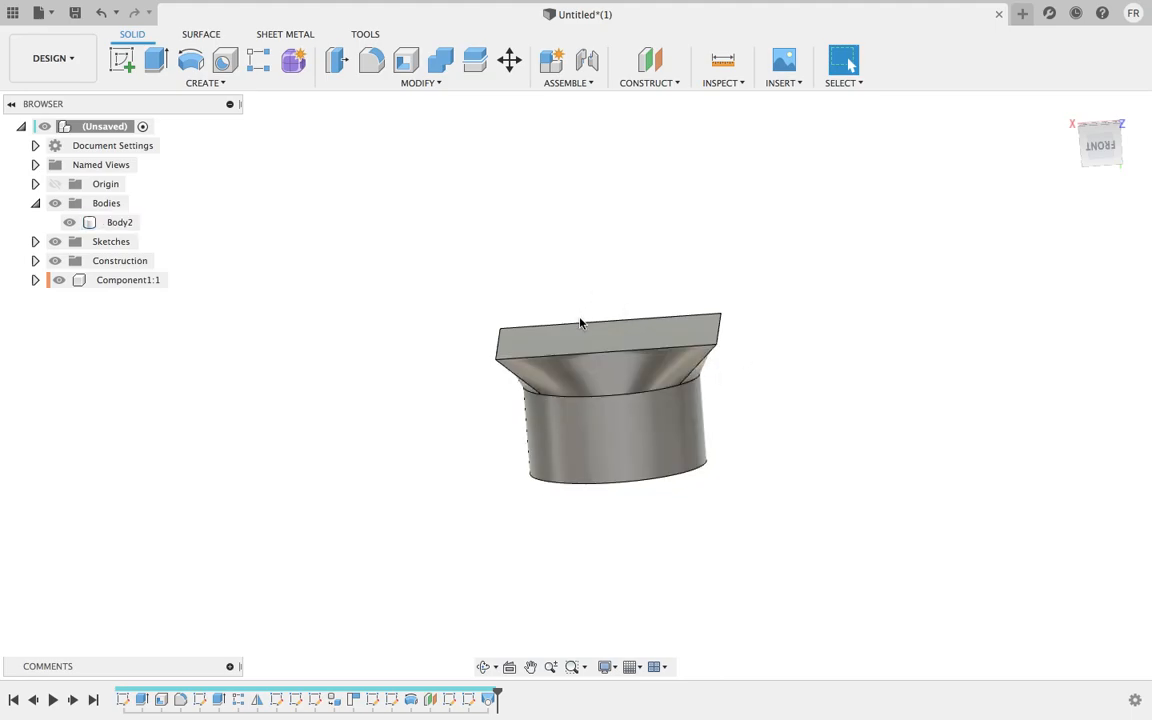
scroll(607, 292, down, 2)
scroll(560, 320, up, 2)
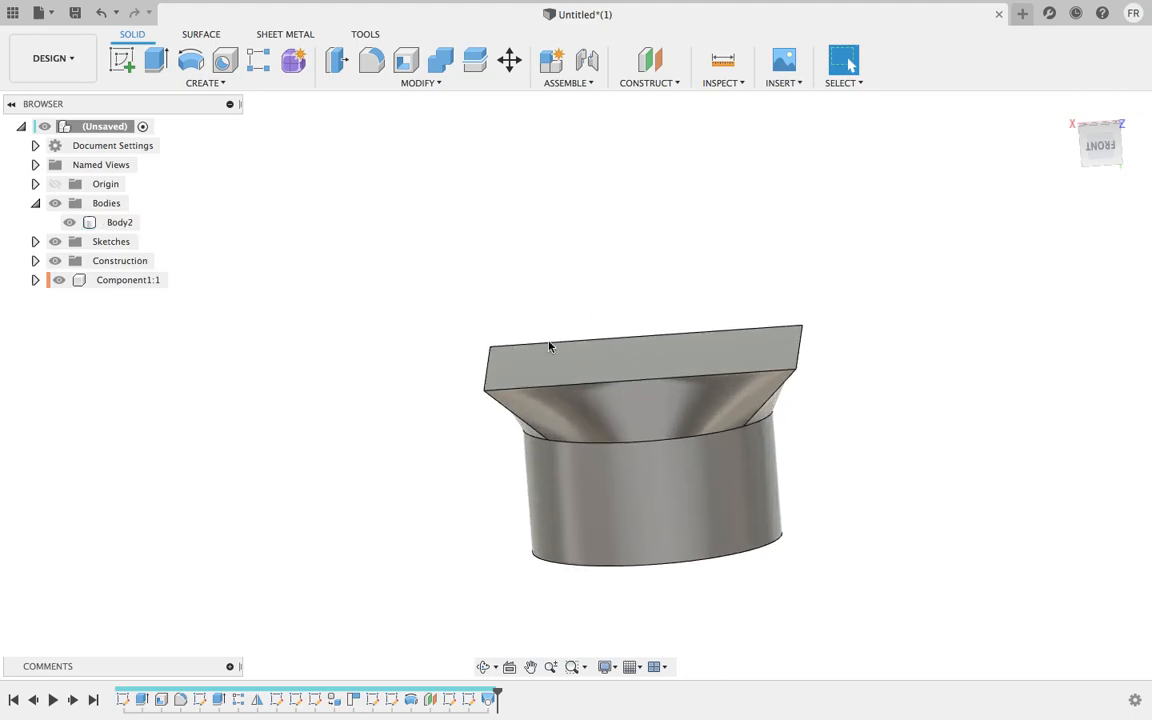
scroll(530, 352, up, 3)
click(540, 378)
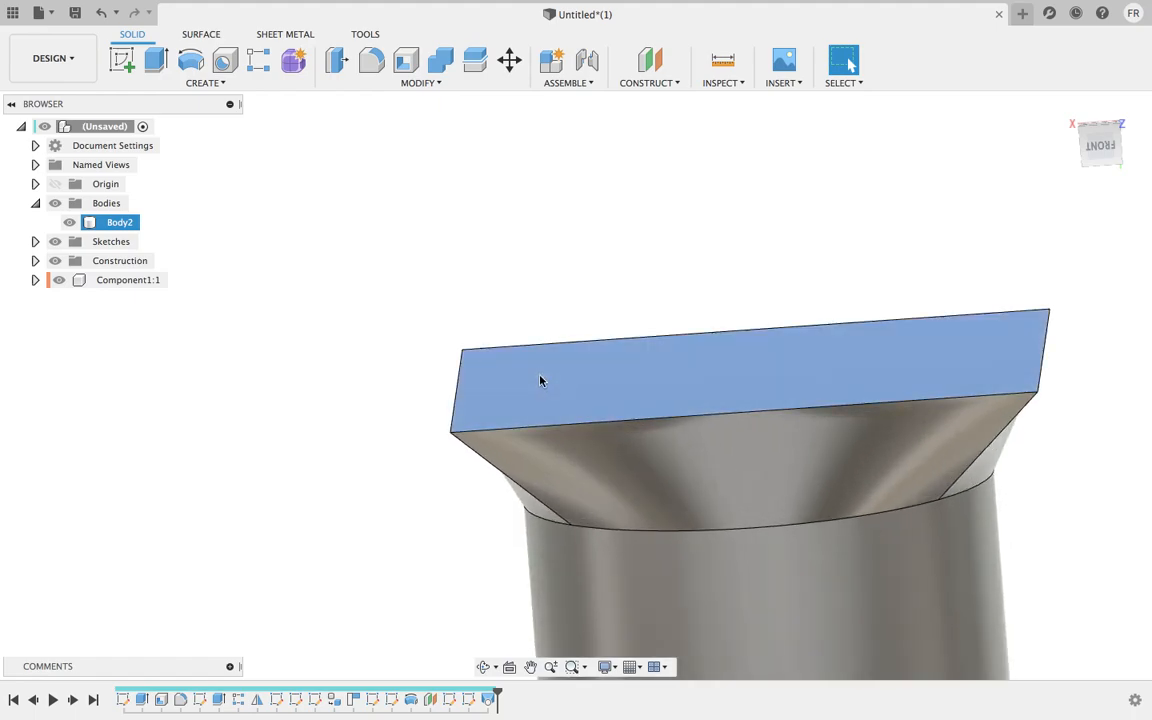
right_click(540, 378)
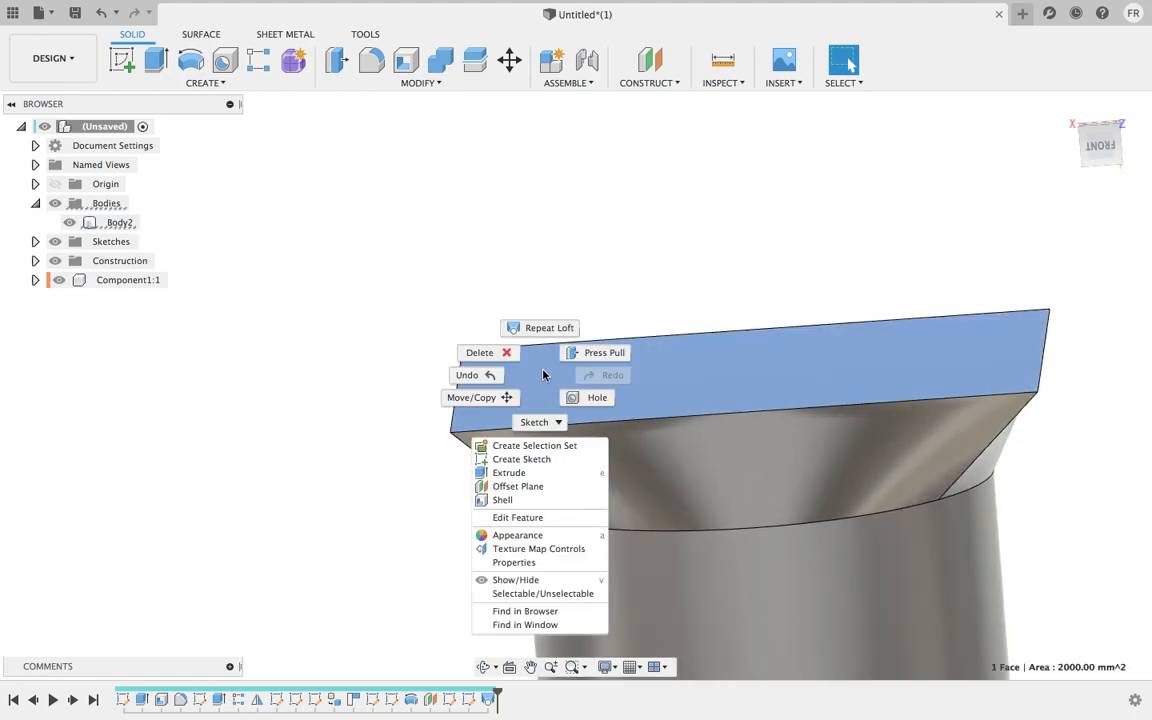
click(547, 464)
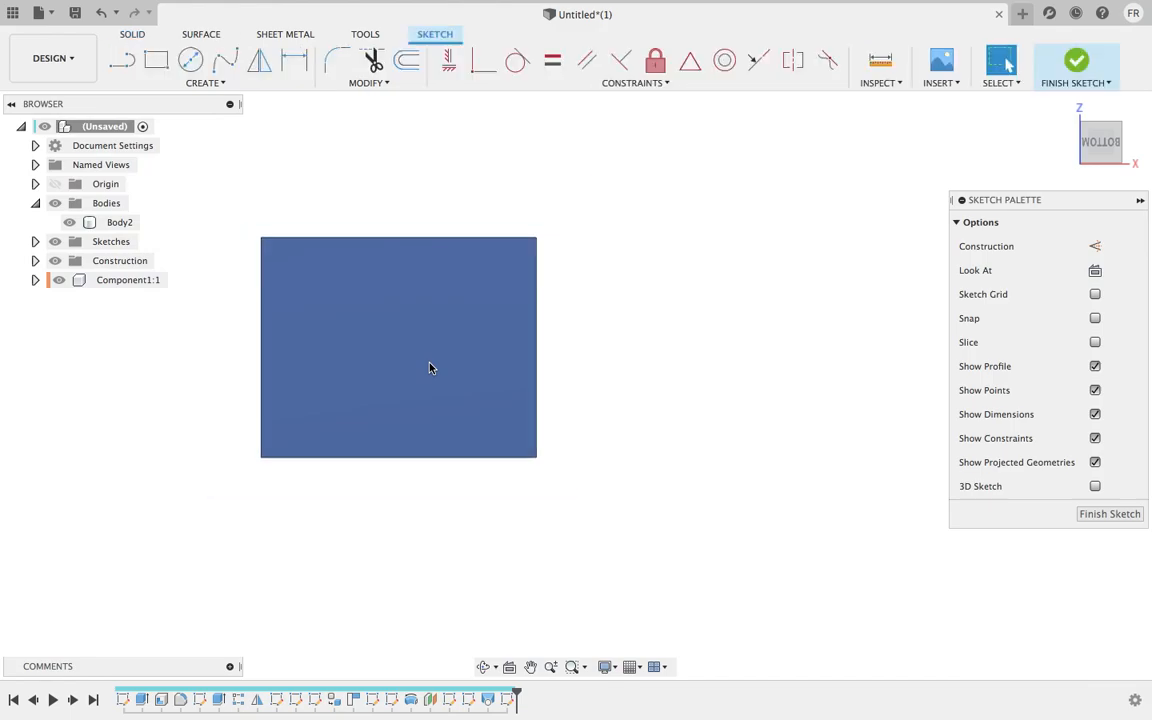
Sketch a small center-diameter circle near the middle of the rectangular face and finish the sketch
scroll(368, 245, up, 2)
middle_drag(368, 249, 428, 242)
click(190, 60)
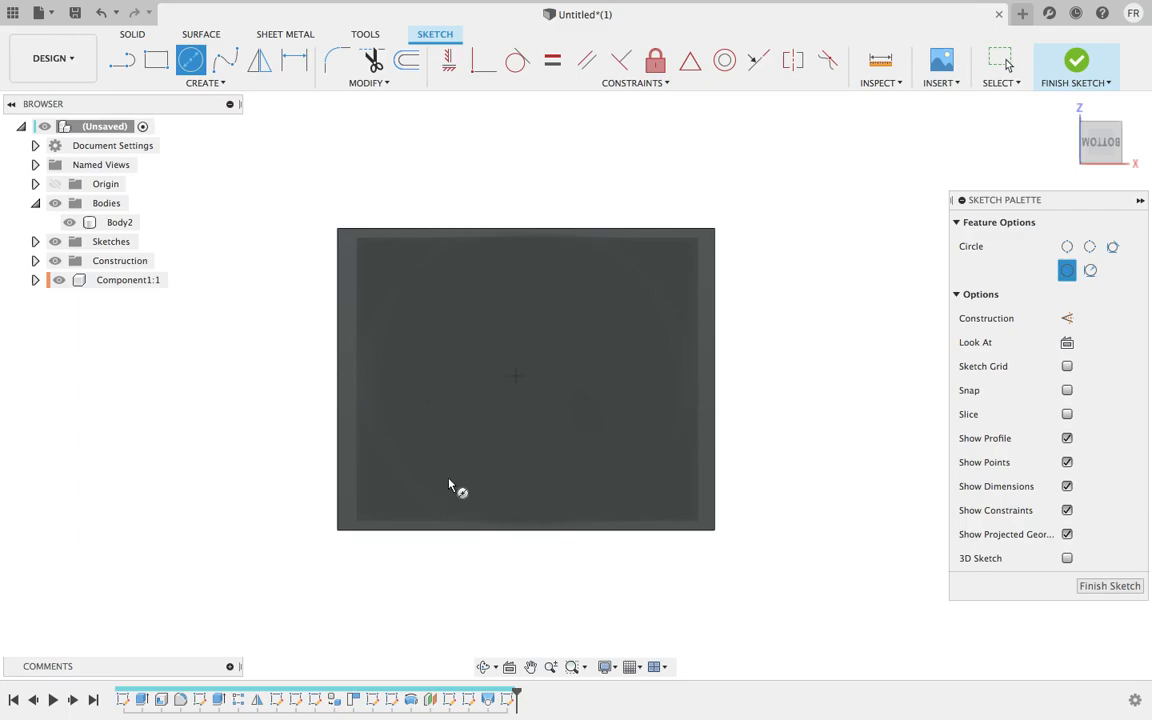
click(532, 372)
click(556, 383)
key(Escape)
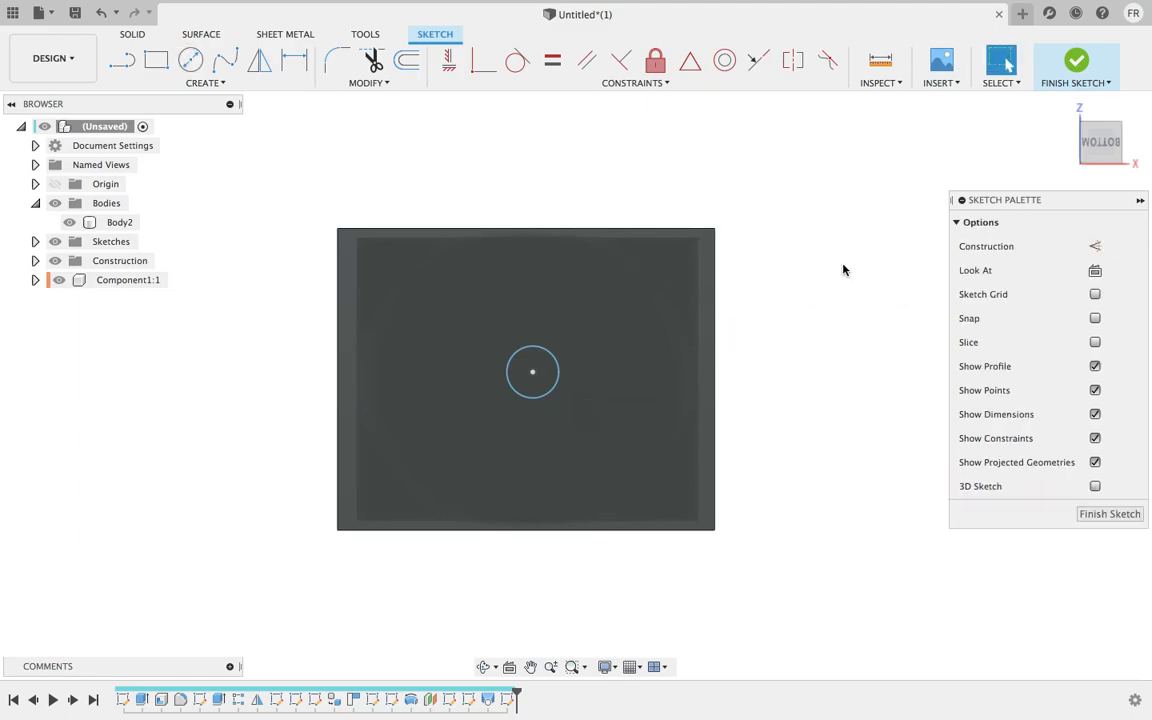
right_click(844, 265)
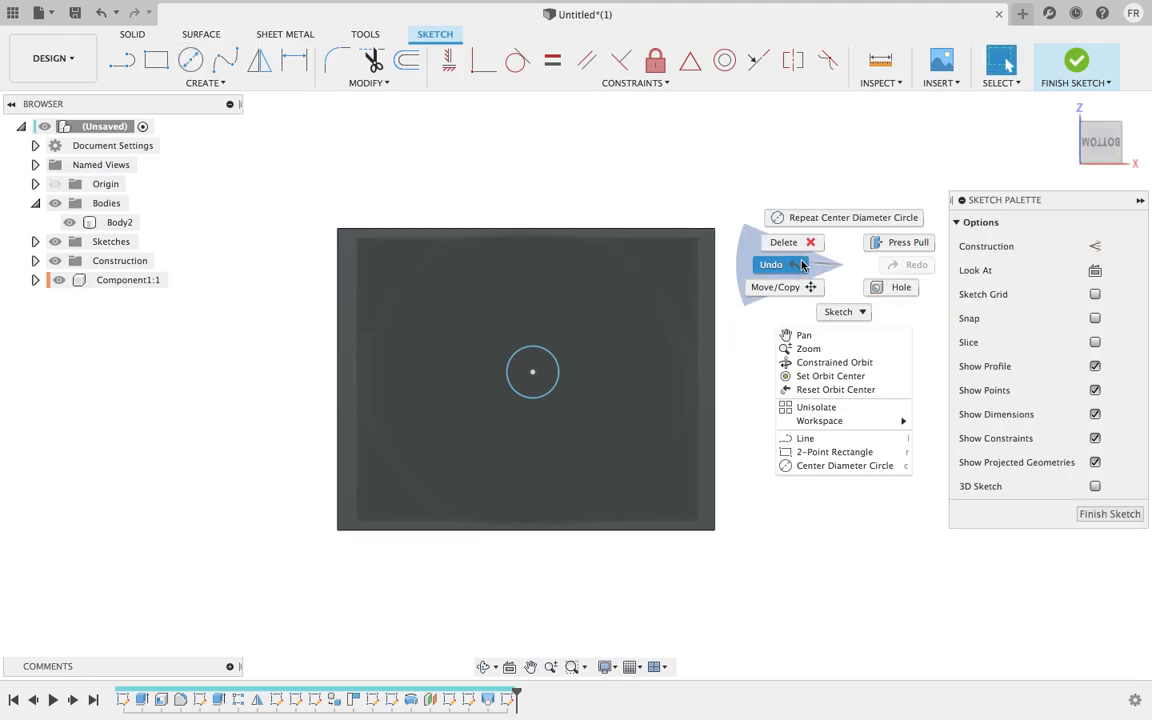
click(842, 271)
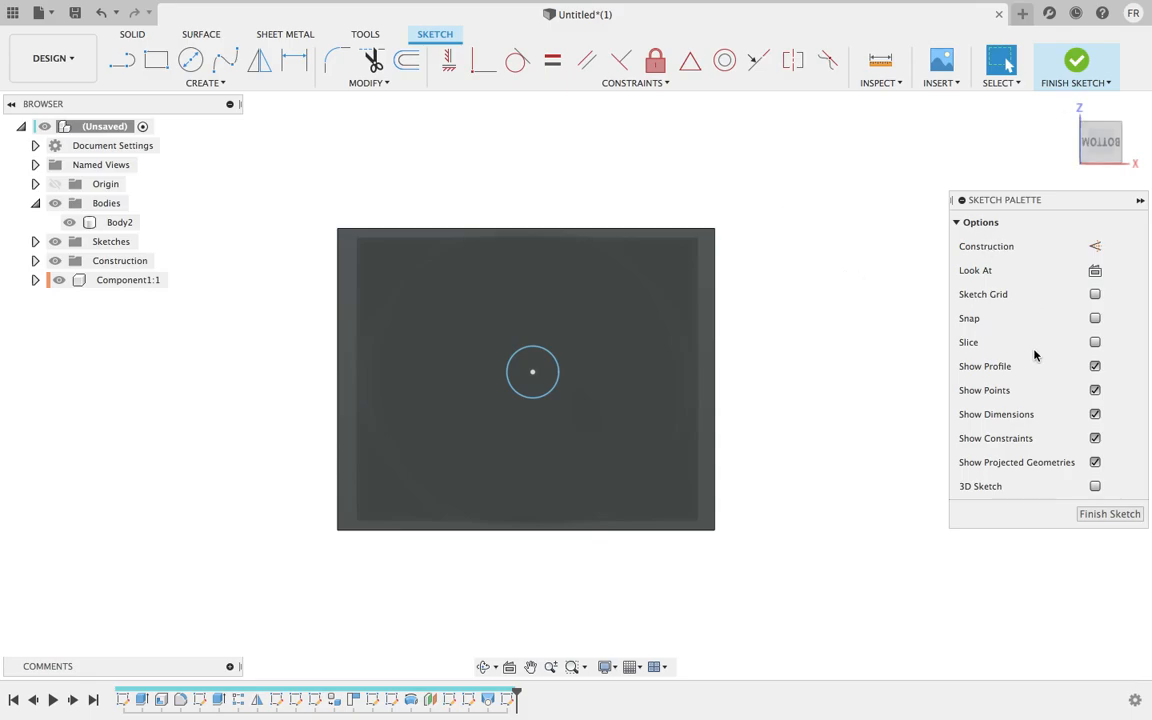
click(1109, 515)
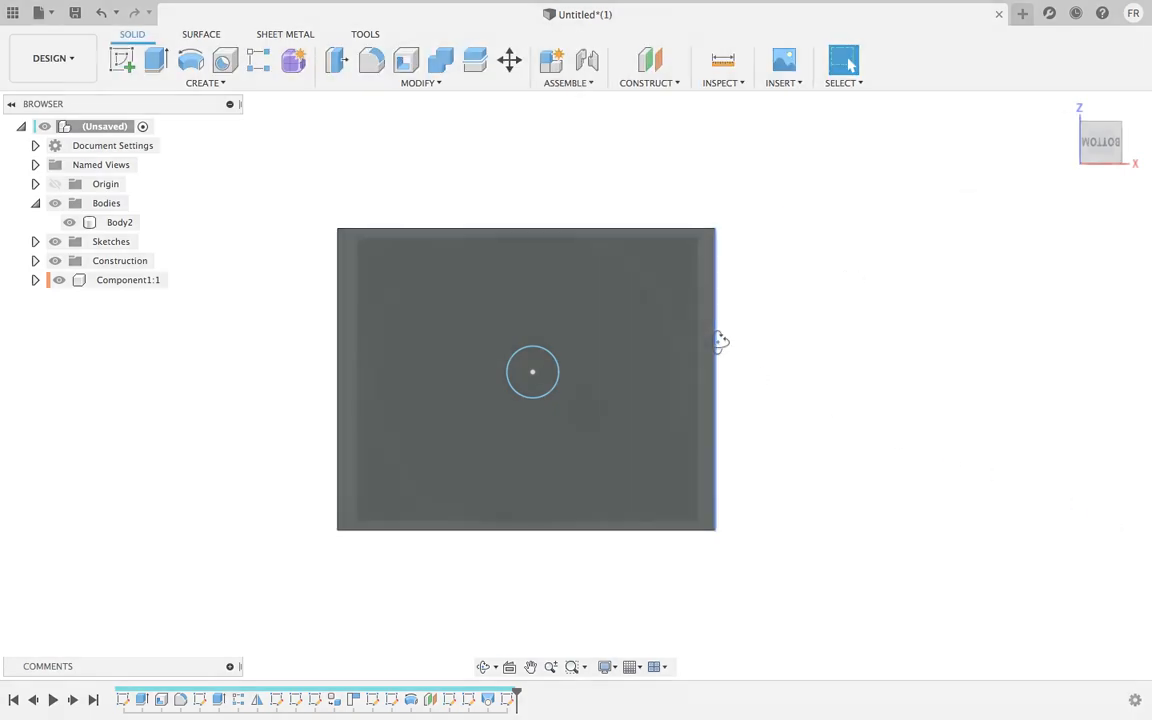
Create a construction plane at 90 degrees through one of the rectangular face's 40 mm edges
click(663, 85)
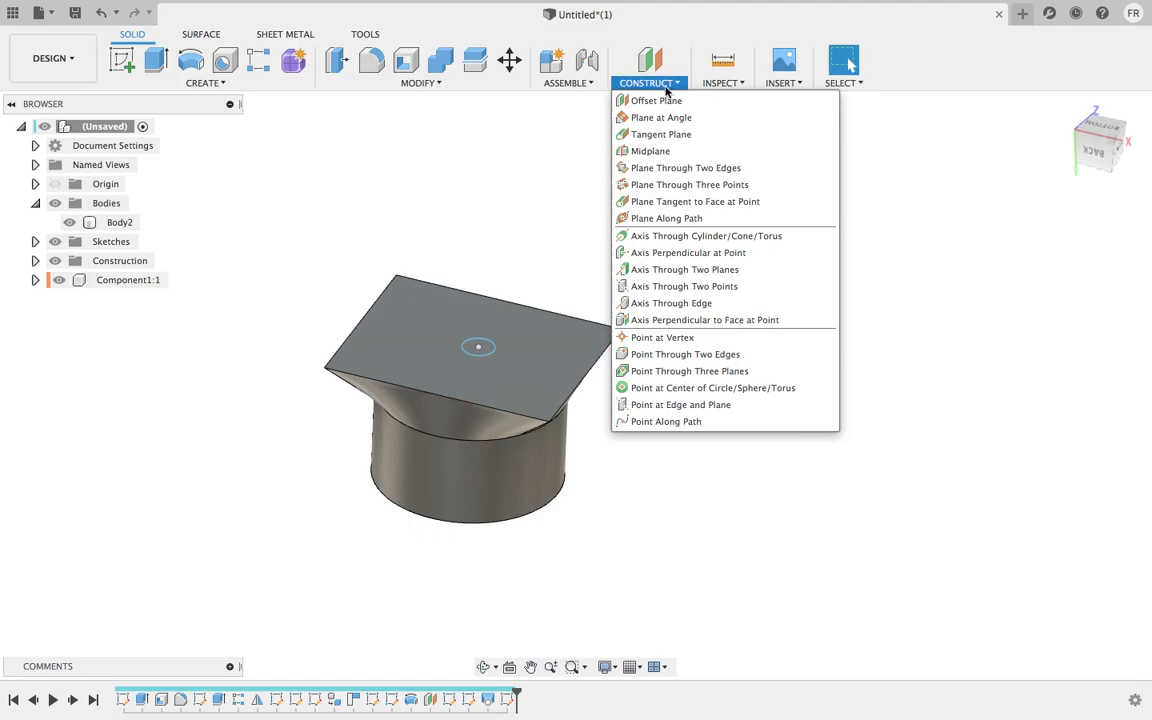
click(684, 118)
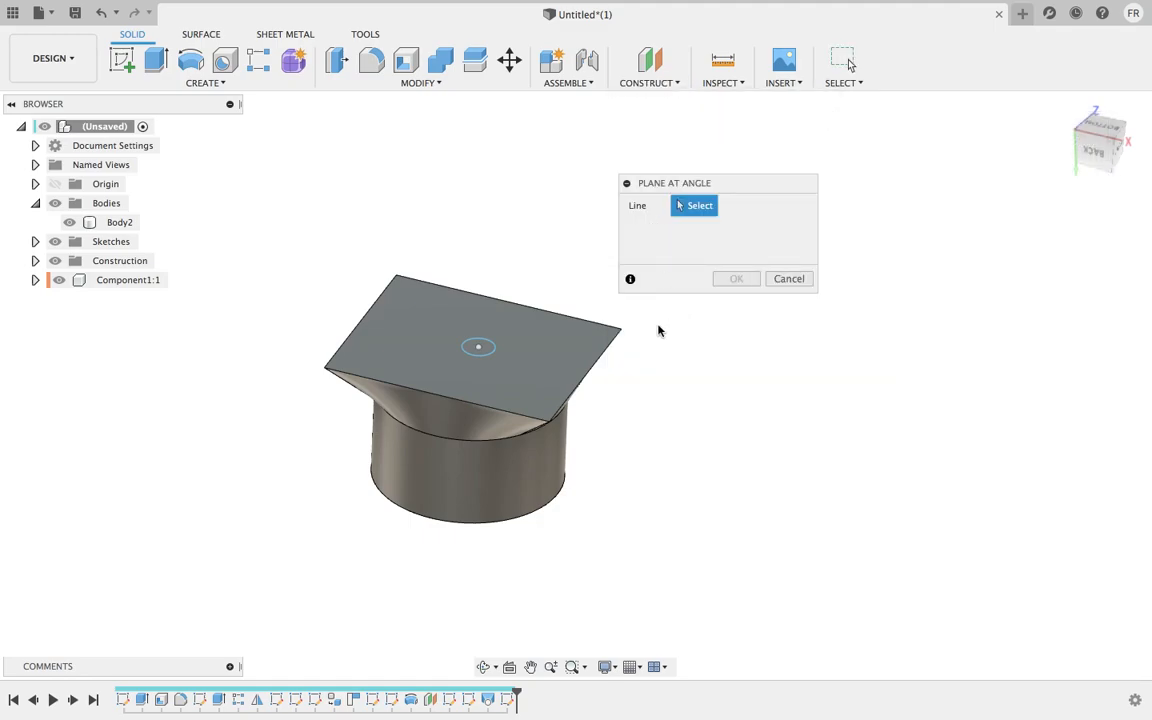
click(597, 371)
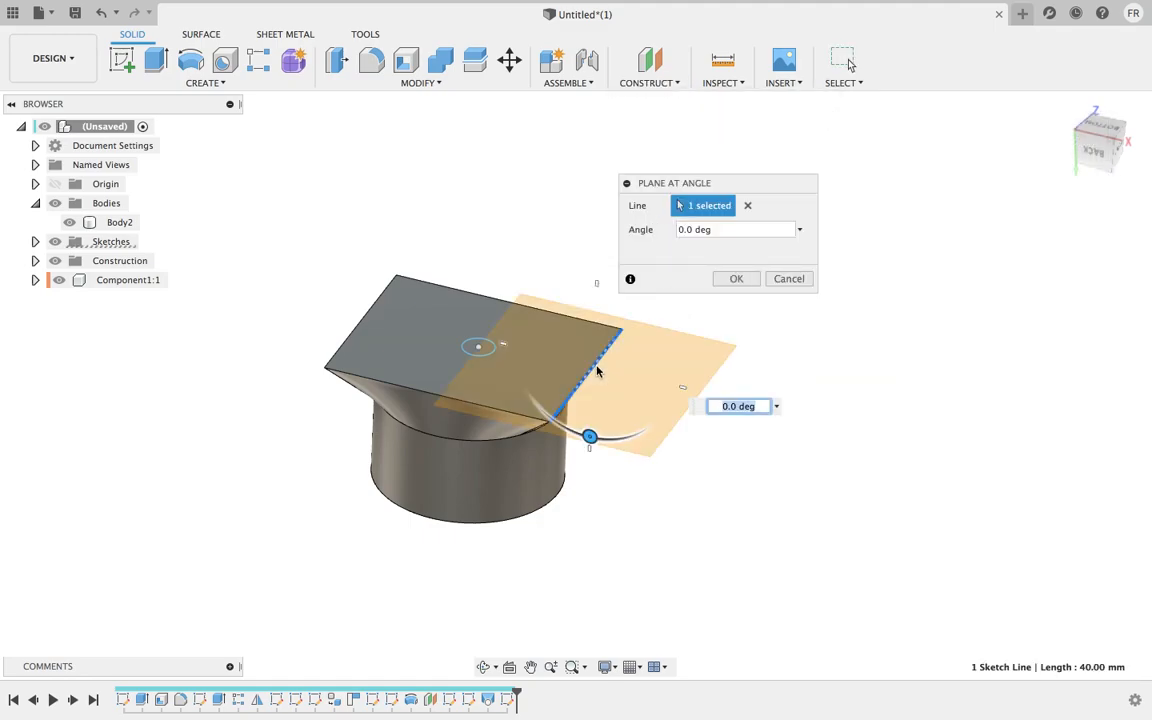
drag(590, 437, 531, 352)
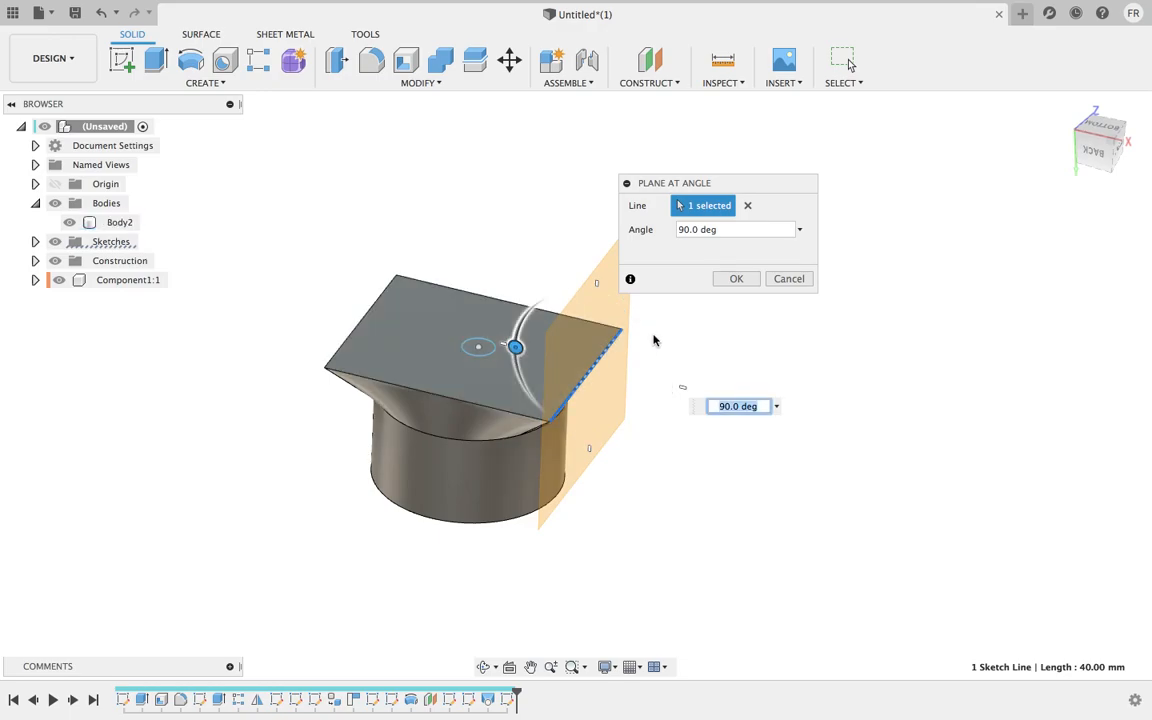
click(734, 279)
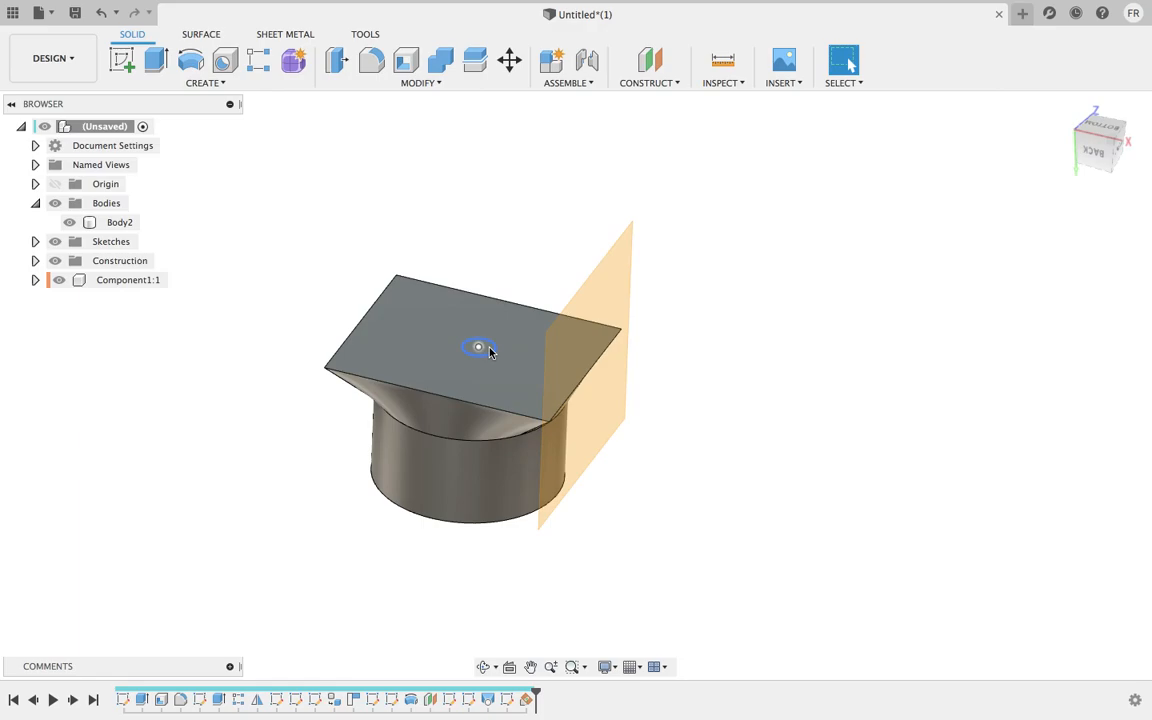
Create a plane offset 24 mm inward from the angled construction plane, so that it passes through the small circle
click(640, 82)
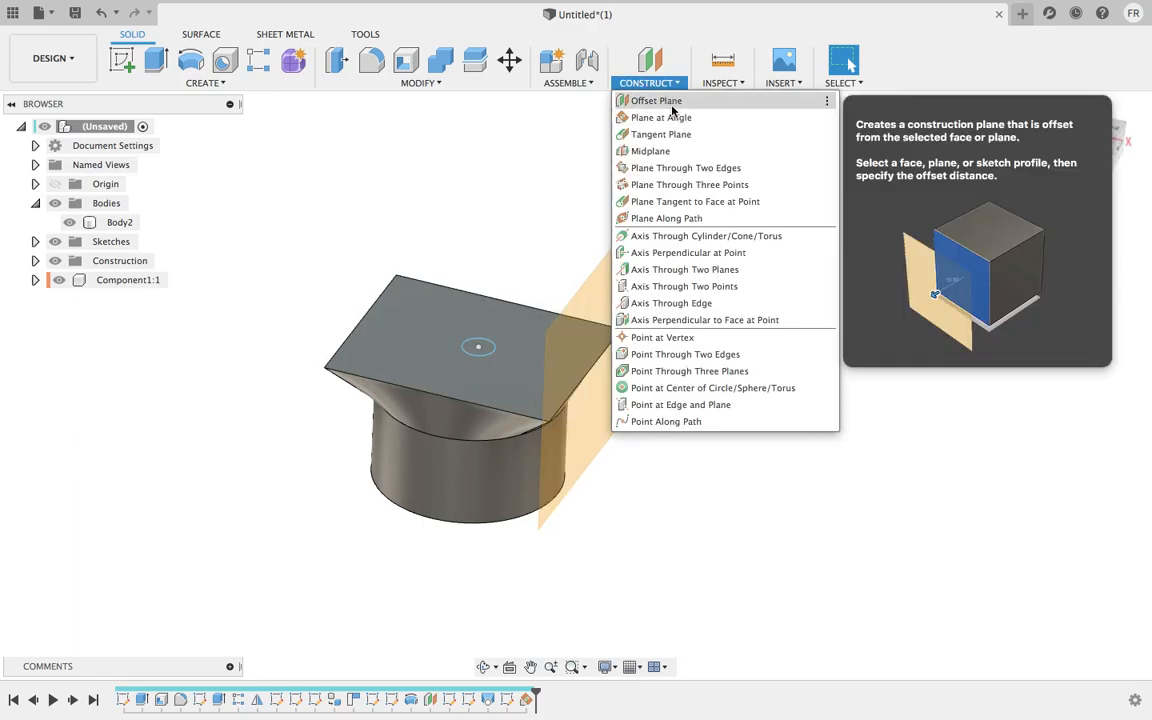
click(672, 104)
click(565, 330)
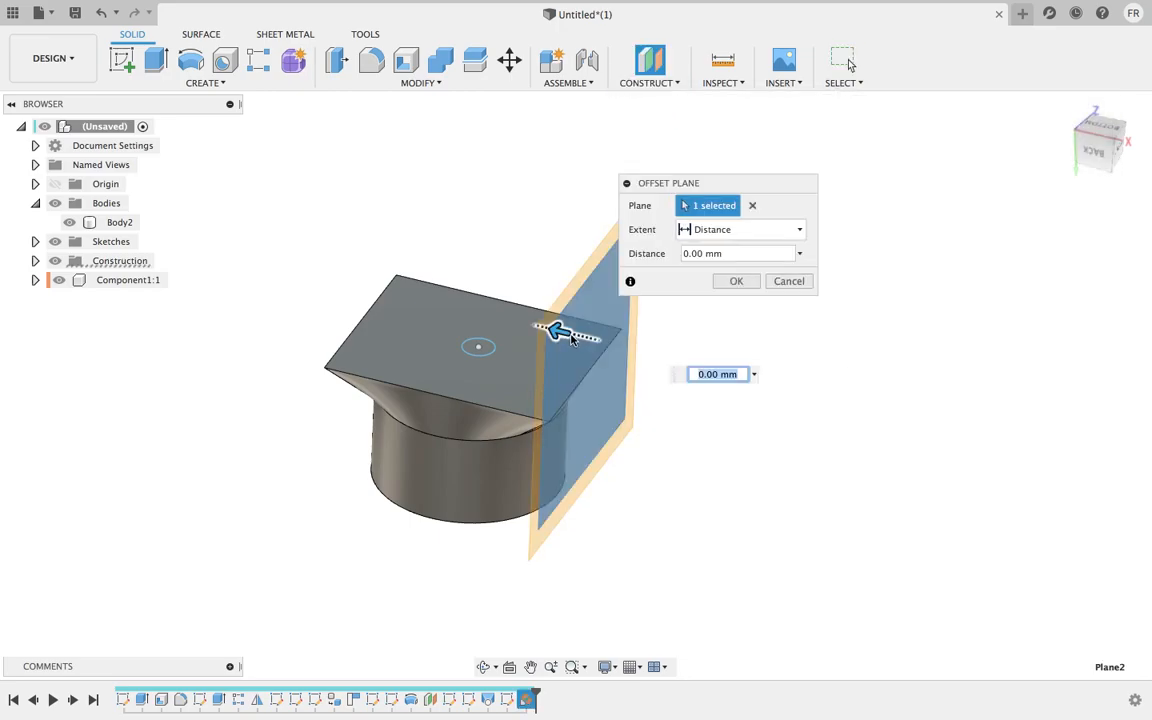
drag(558, 332, 445, 303)
scroll(510, 328, up, 6)
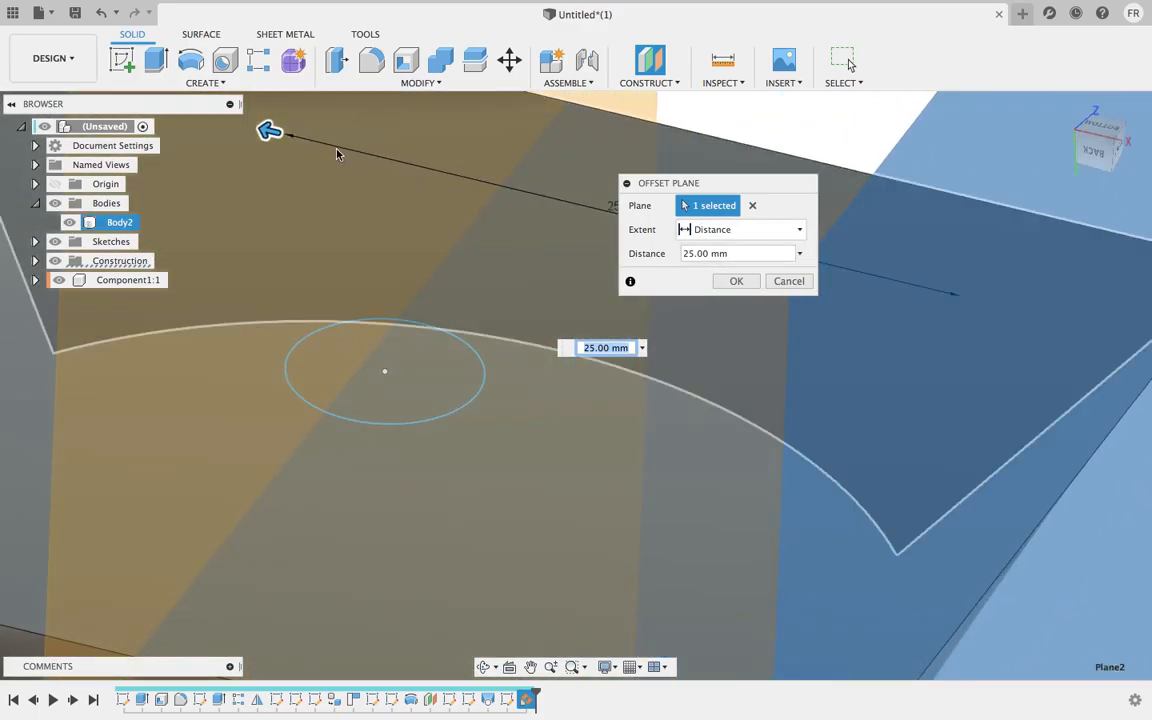
drag(266, 131, 285, 136)
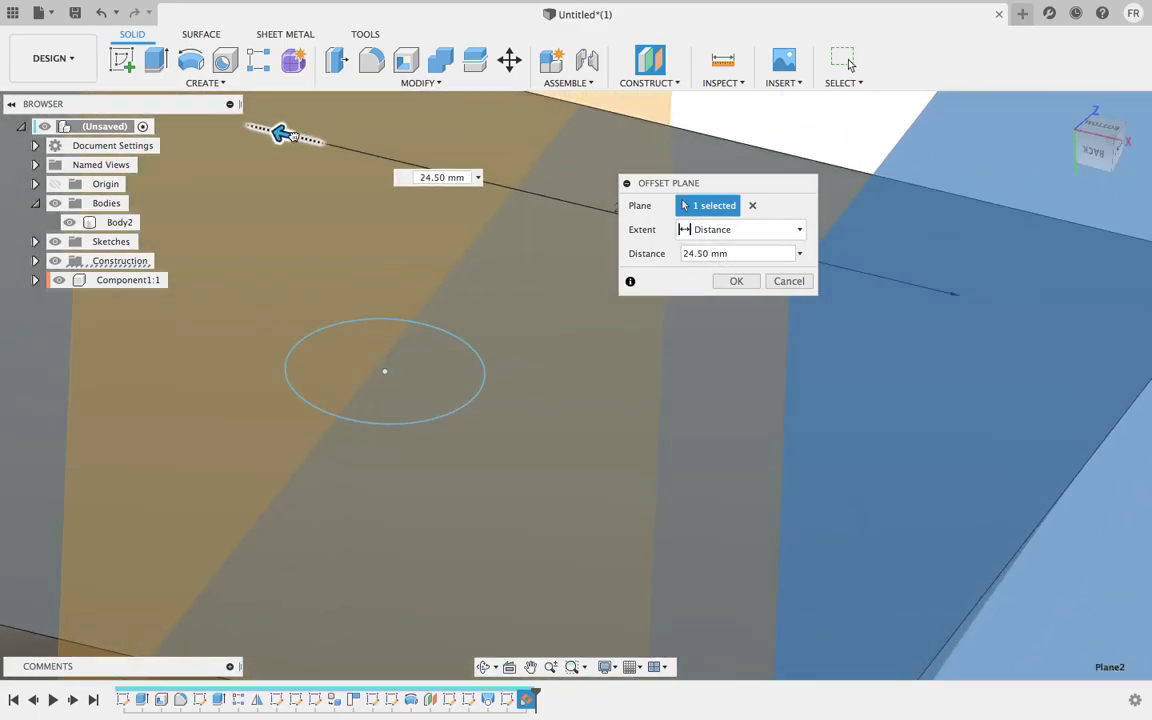
drag(285, 136, 296, 137)
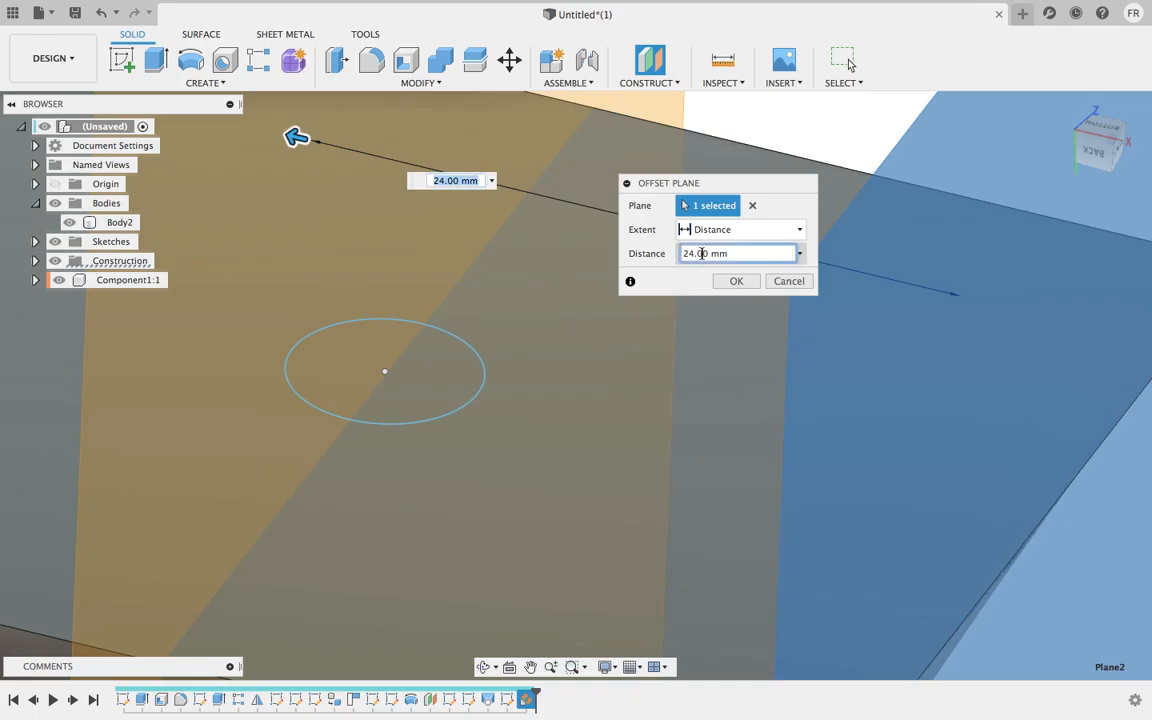
click(733, 281)
text(5)
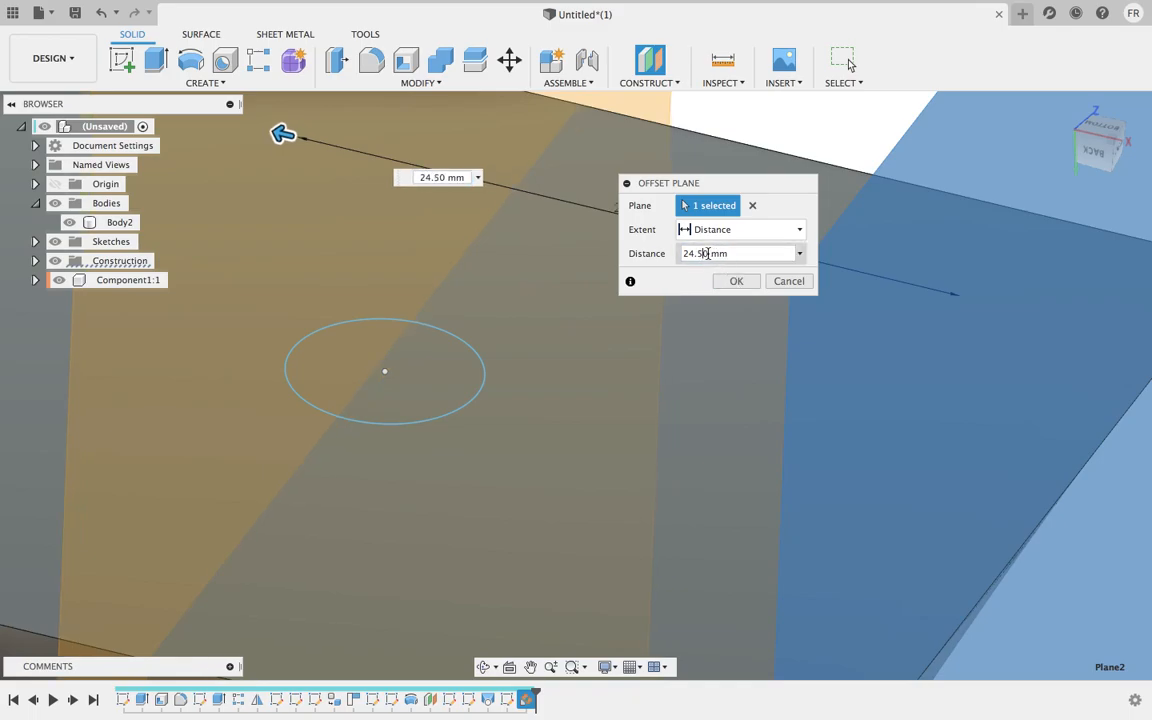
key(BackSpace)
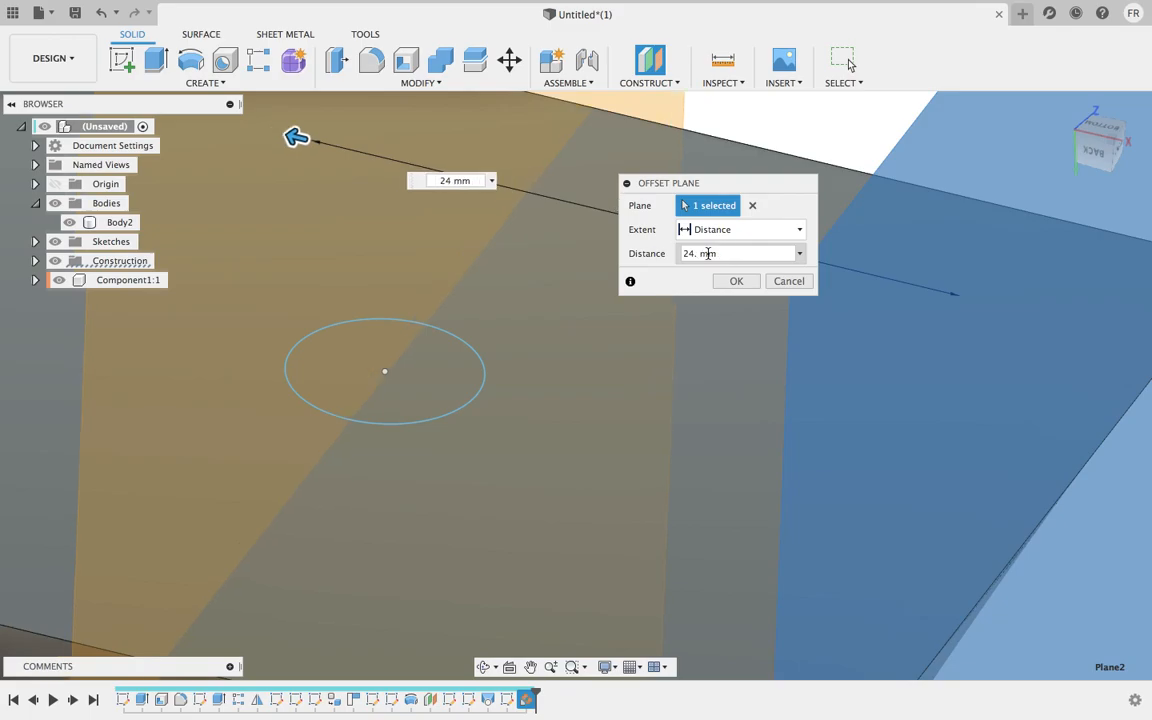
click(736, 281)
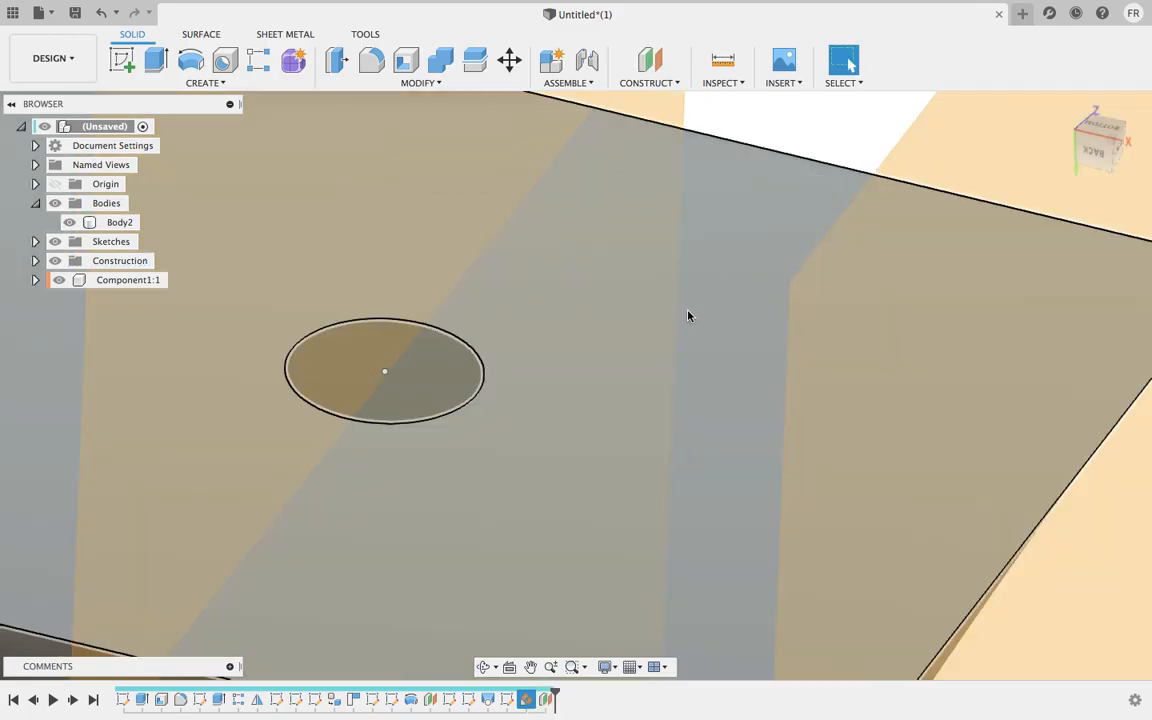
Hide the angled construction plane at the rectangular face's edge, keeping the offset plane visible
scroll(688, 316, down, 3)
scroll(688, 316, down, 1)
click(893, 224)
click(892, 224)
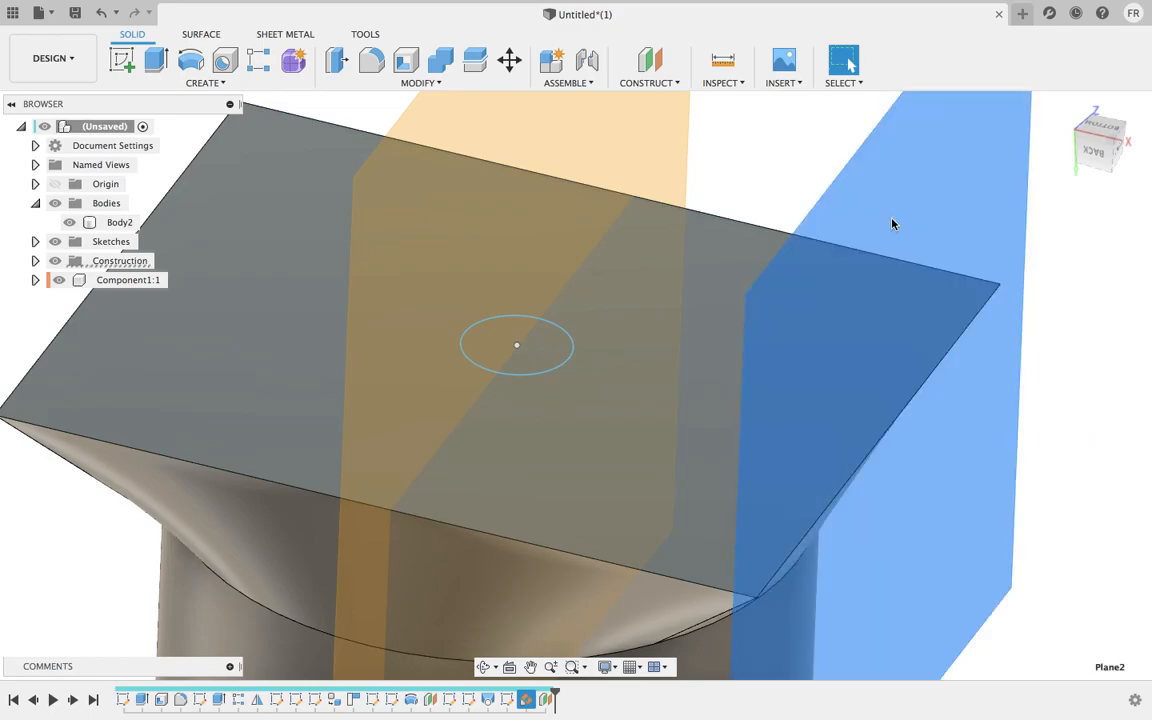
scroll(893, 224, down, 3)
key(Delete)
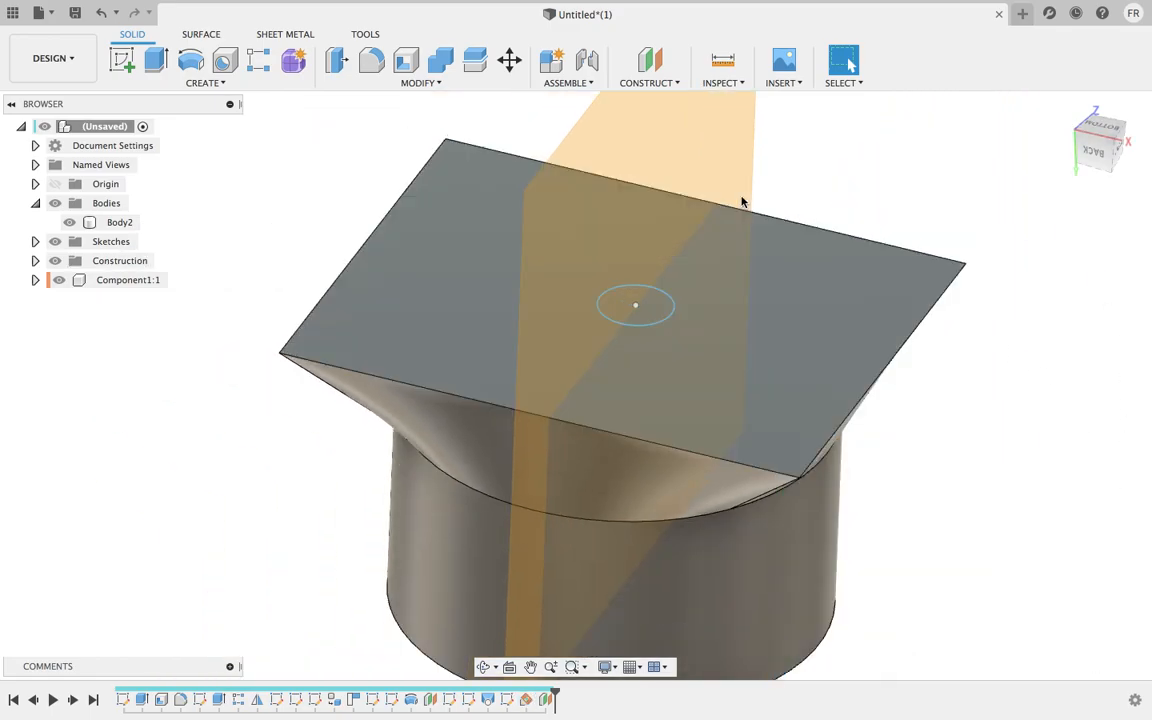
Start a new sketch on the offset plane running through the small circle
scroll(672, 226, down, 5)
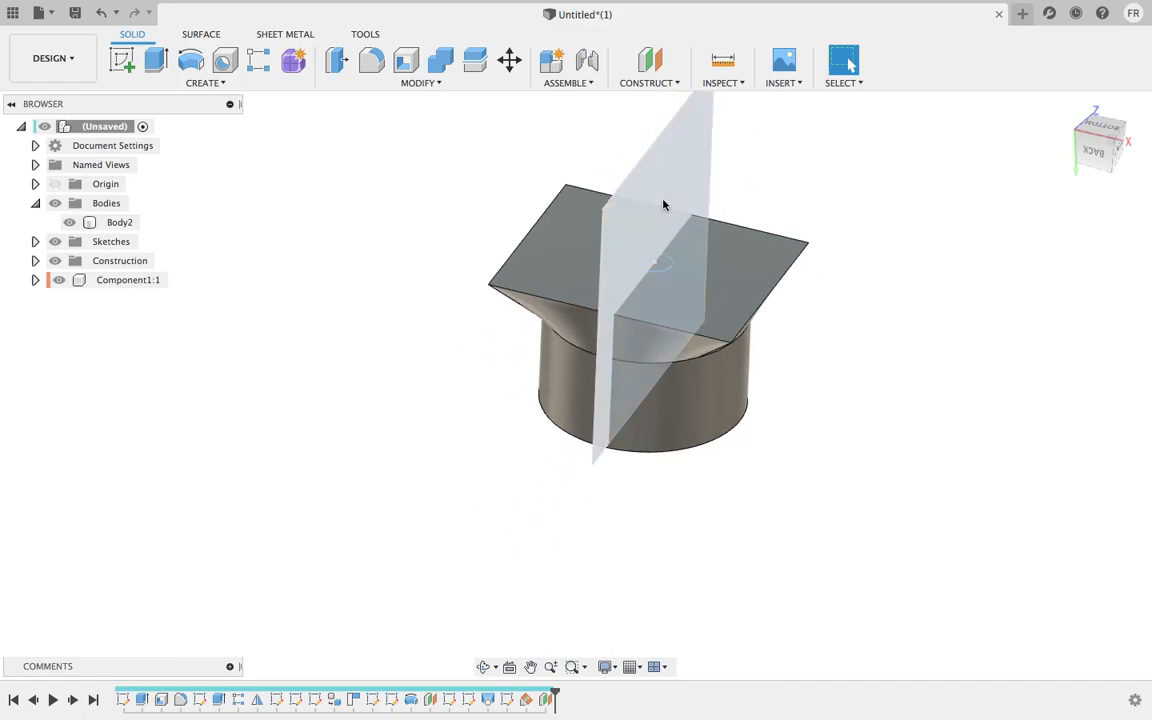
right_click(662, 204)
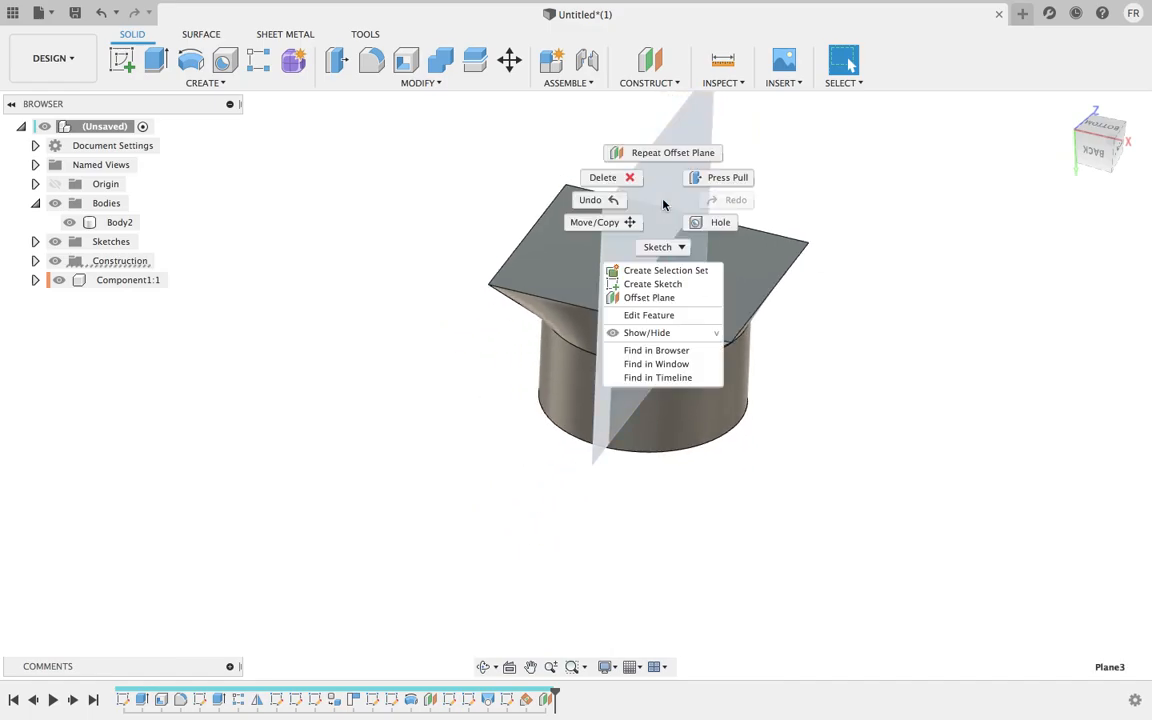
click(677, 287)
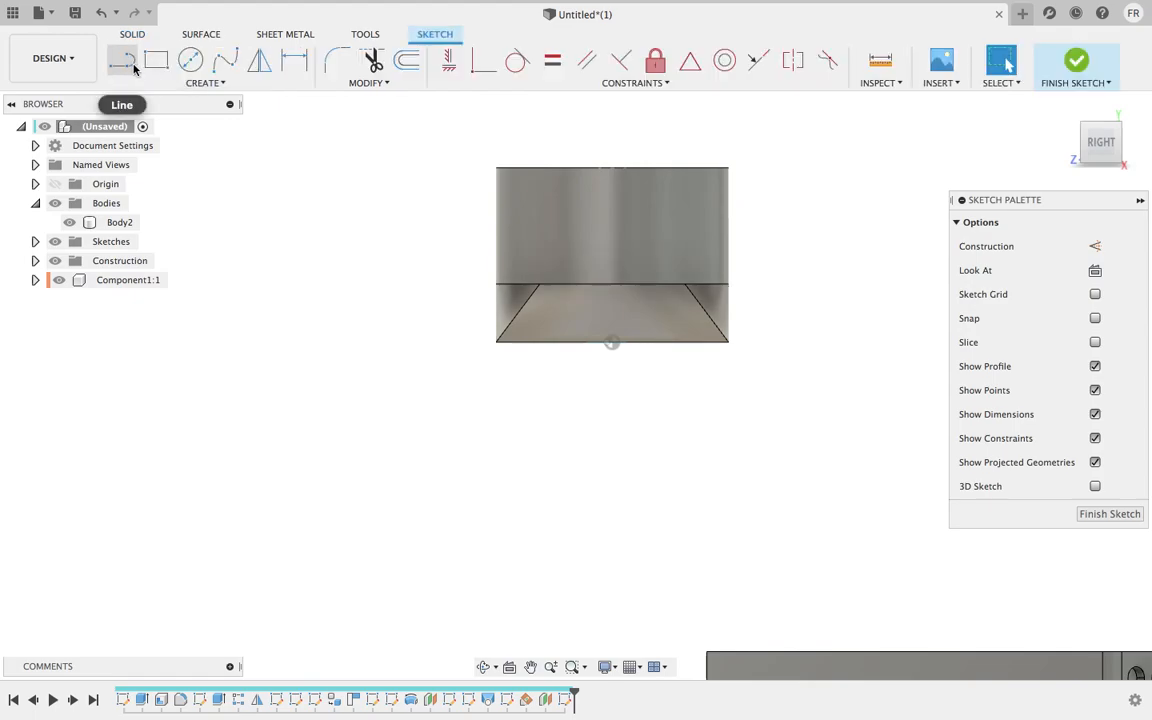
Sketch a vertical path line about 5 mm long from the small circle outward, away from the solid, and finish the sketch
click(124, 62)
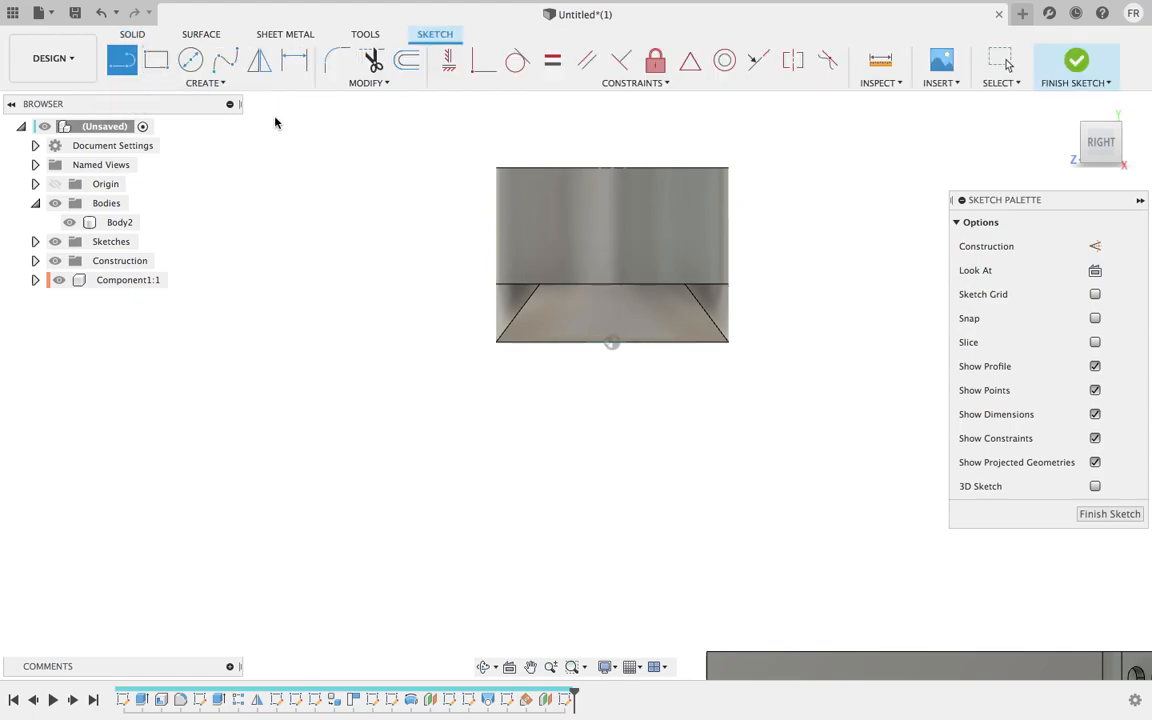
click(614, 347)
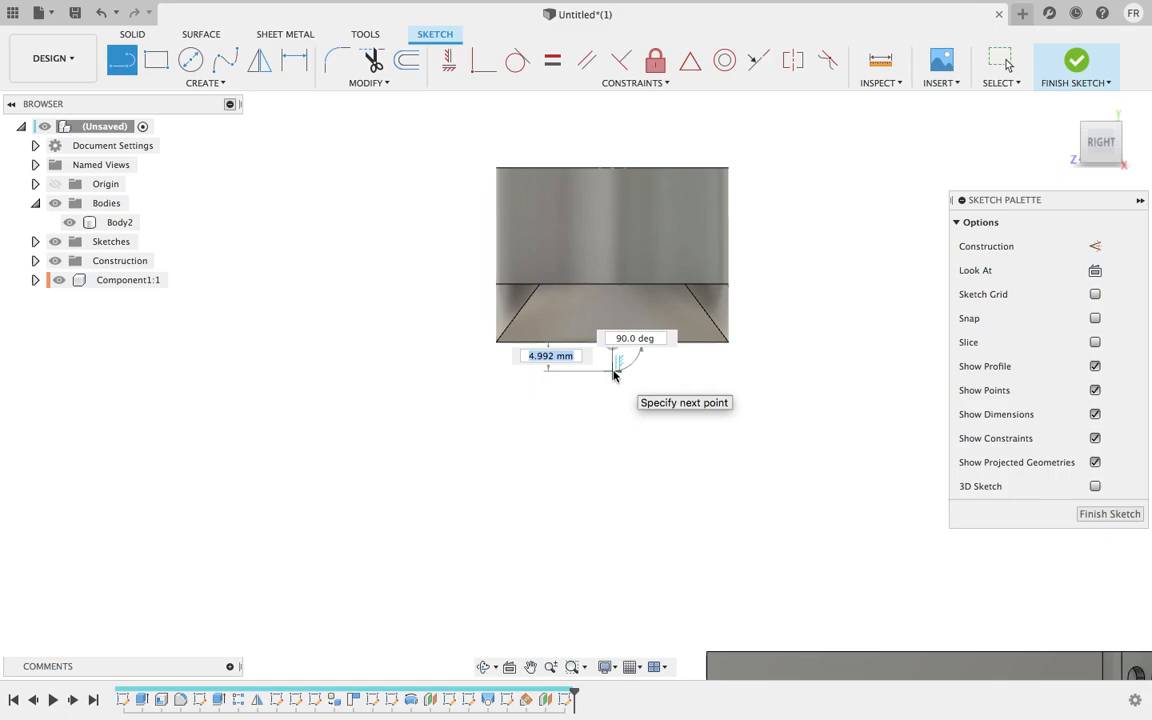
click(613, 371)
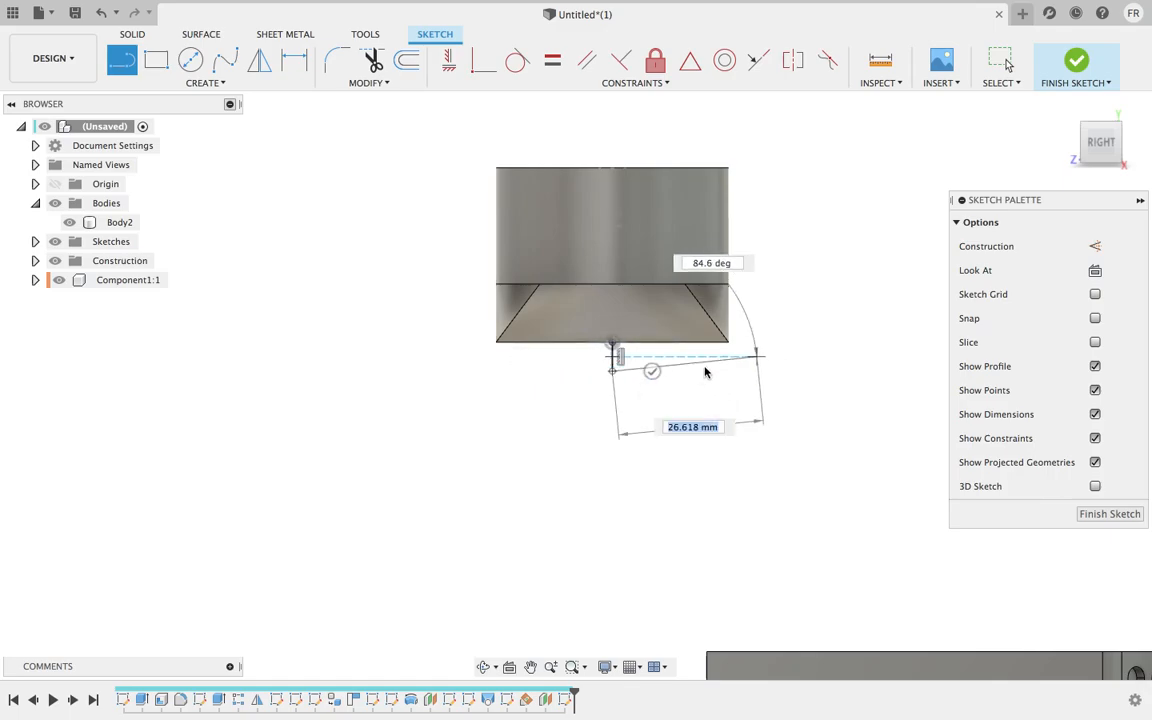
right_click(760, 366)
click(815, 361)
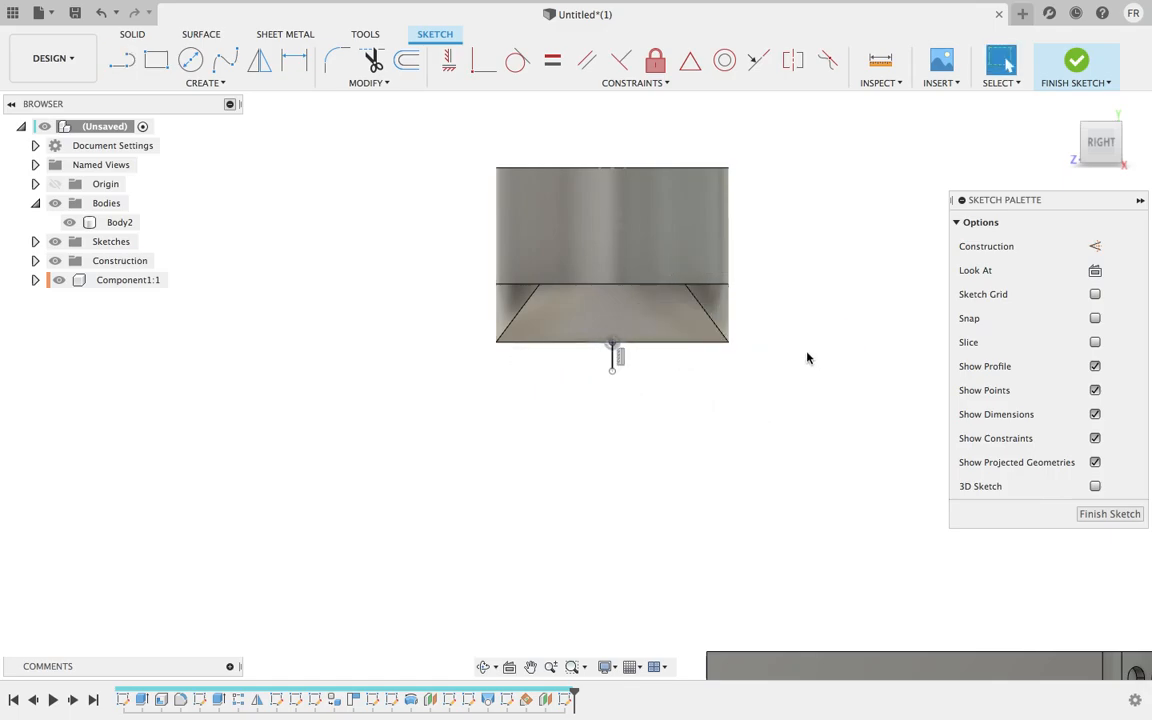
click(1109, 513)
Start a Single Path sweep using the small circle on the rectangular face as its profile
mouse_move(753, 350)
shift+middle_down()
mouse_move(753, 195)
mouse_move(750, 230)
shift+middle_up()
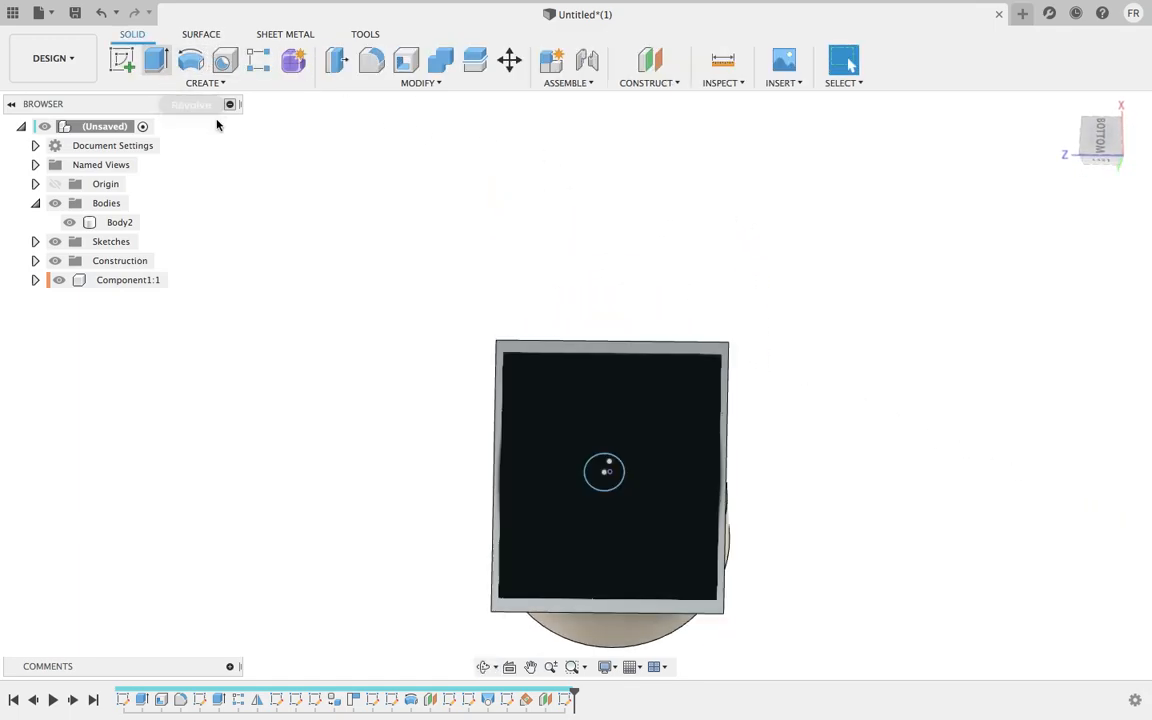
click(221, 84)
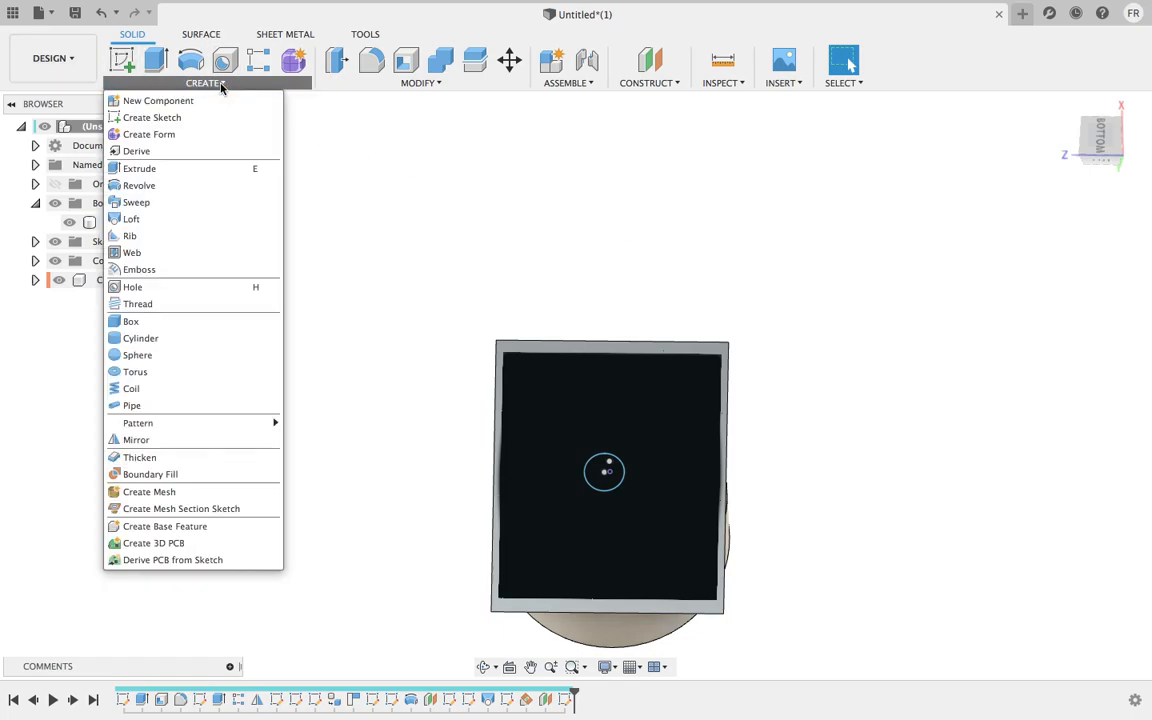
click(170, 203)
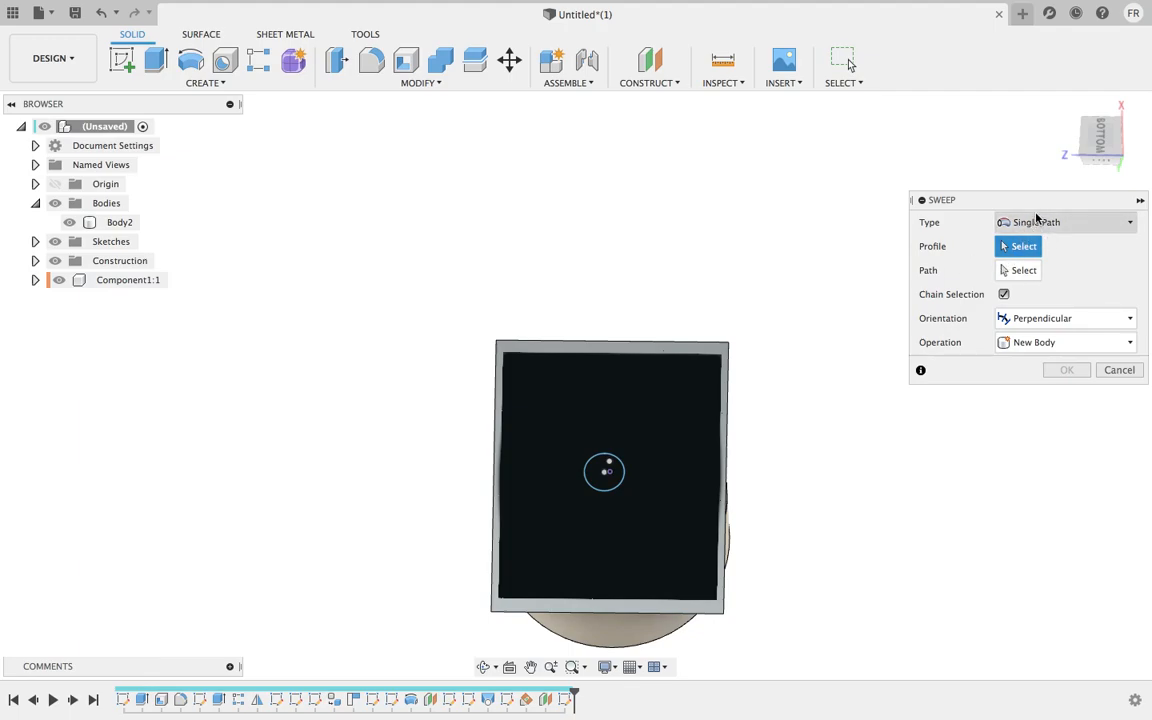
click(1036, 221)
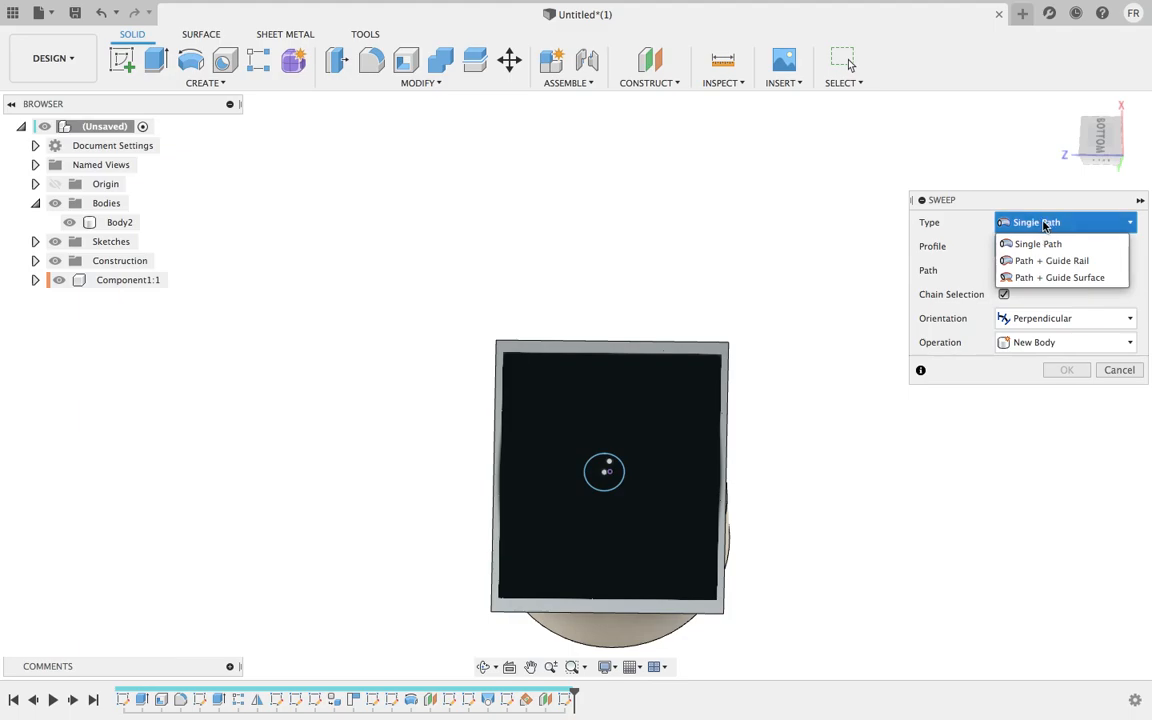
click(1043, 249)
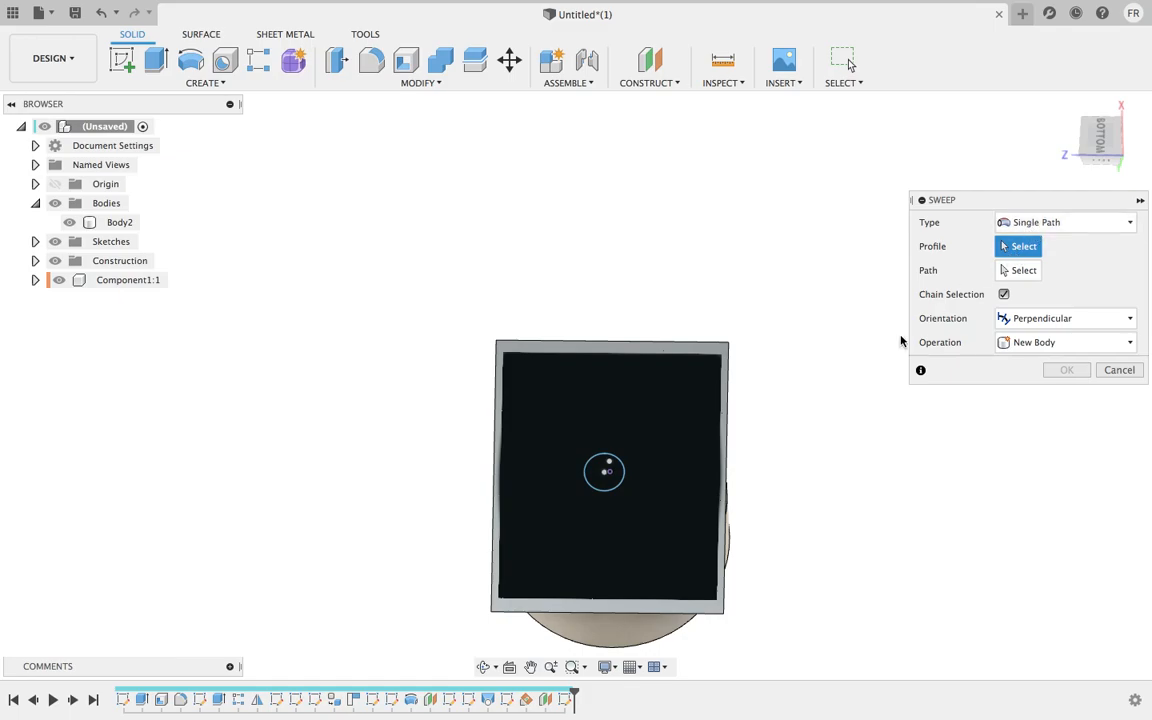
scroll(606, 484, up, 3)
scroll(606, 484, up, 2)
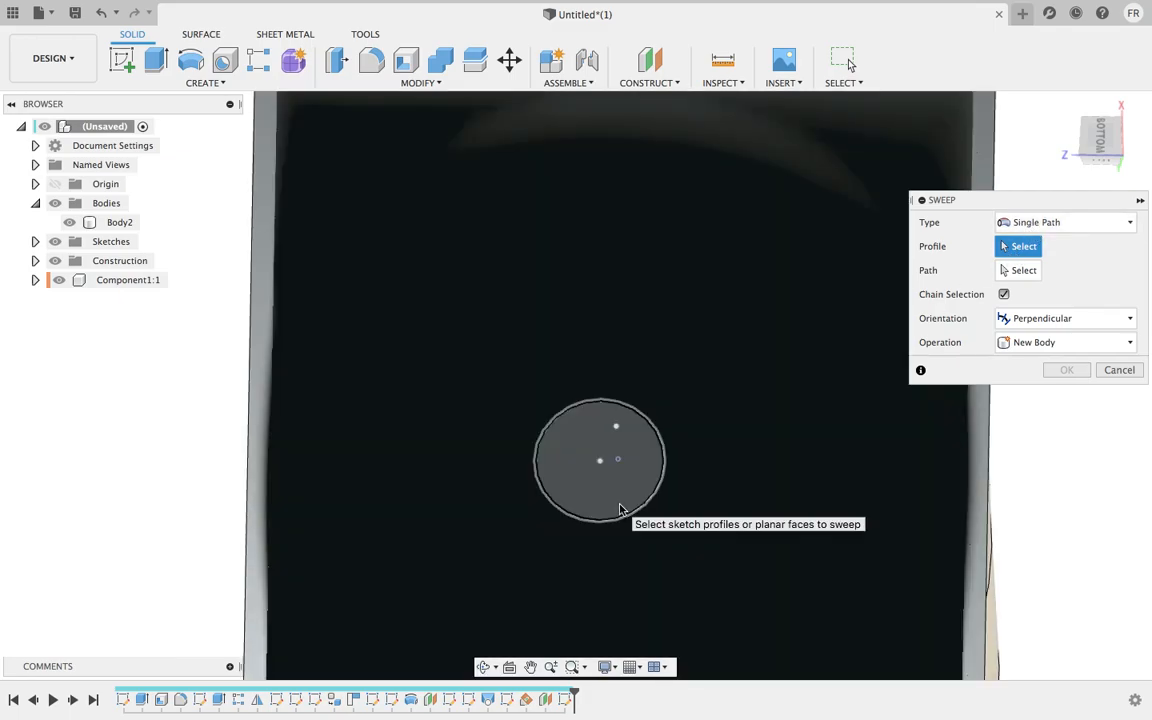
click(621, 503)
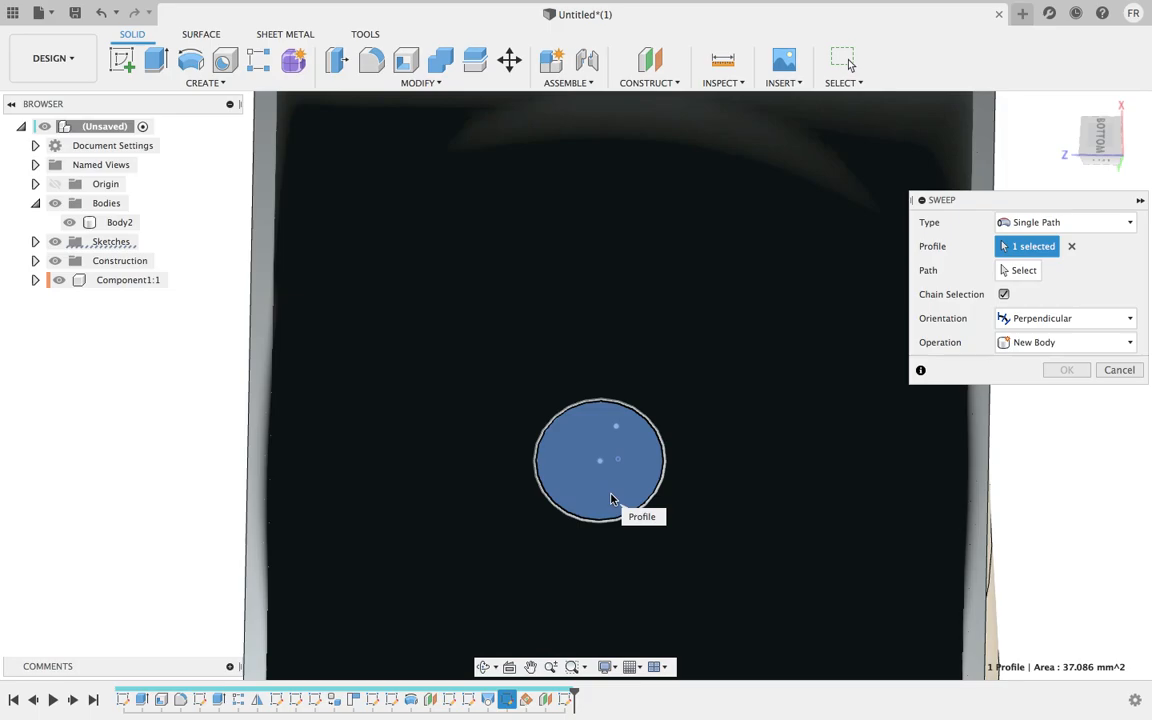
click(612, 503)
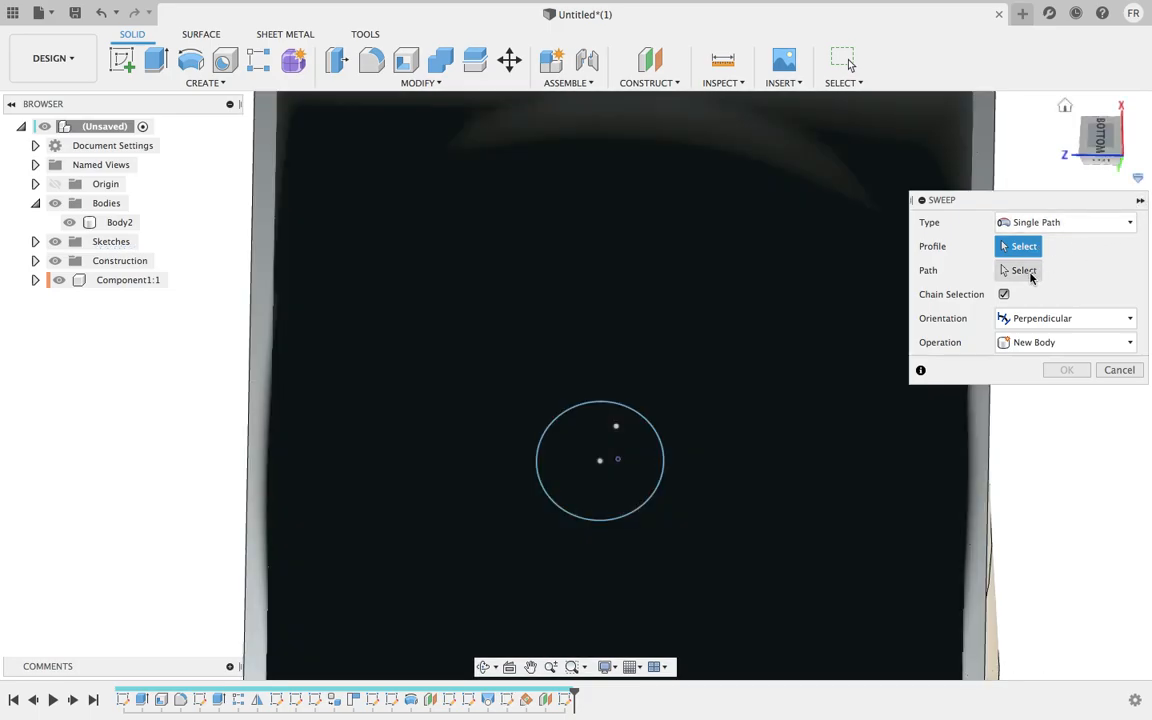
click(1024, 270)
scroll(945, 409, down, 3)
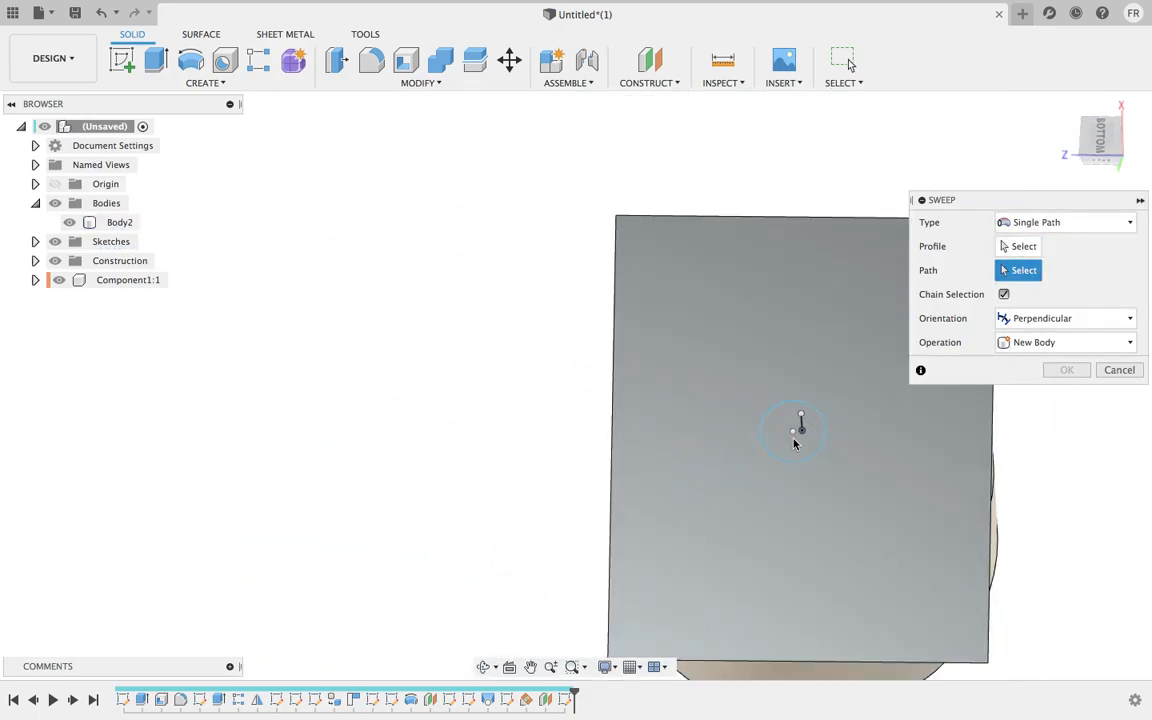
click(1024, 246)
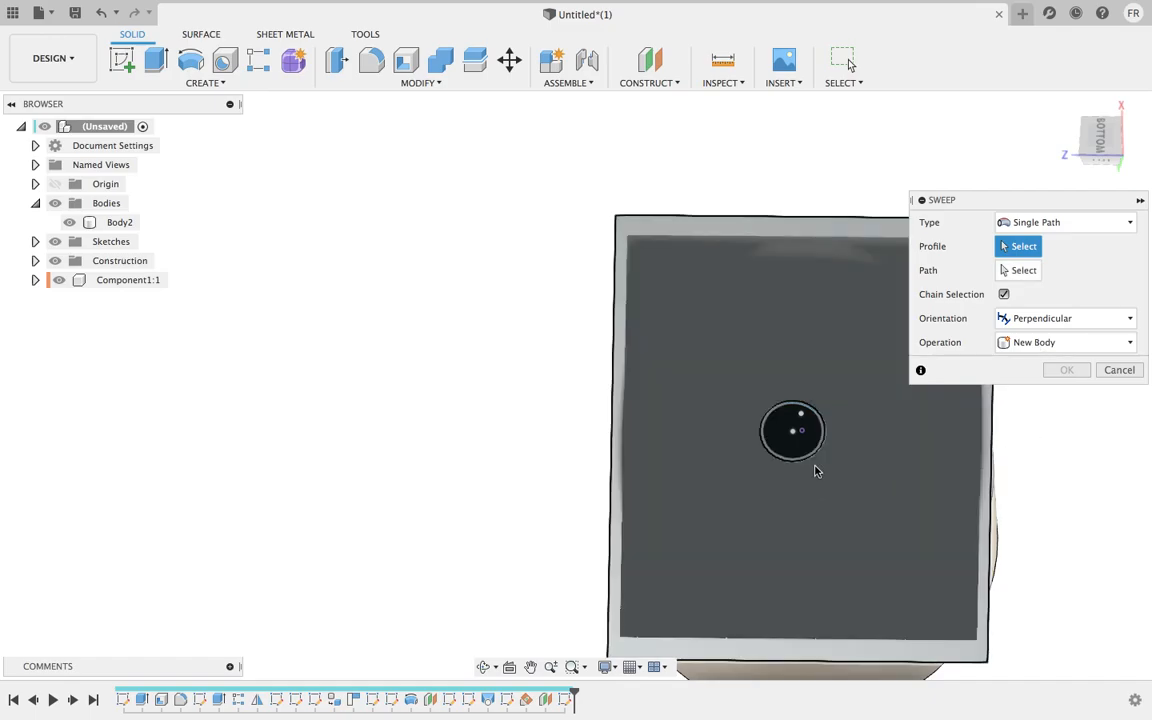
click(805, 453)
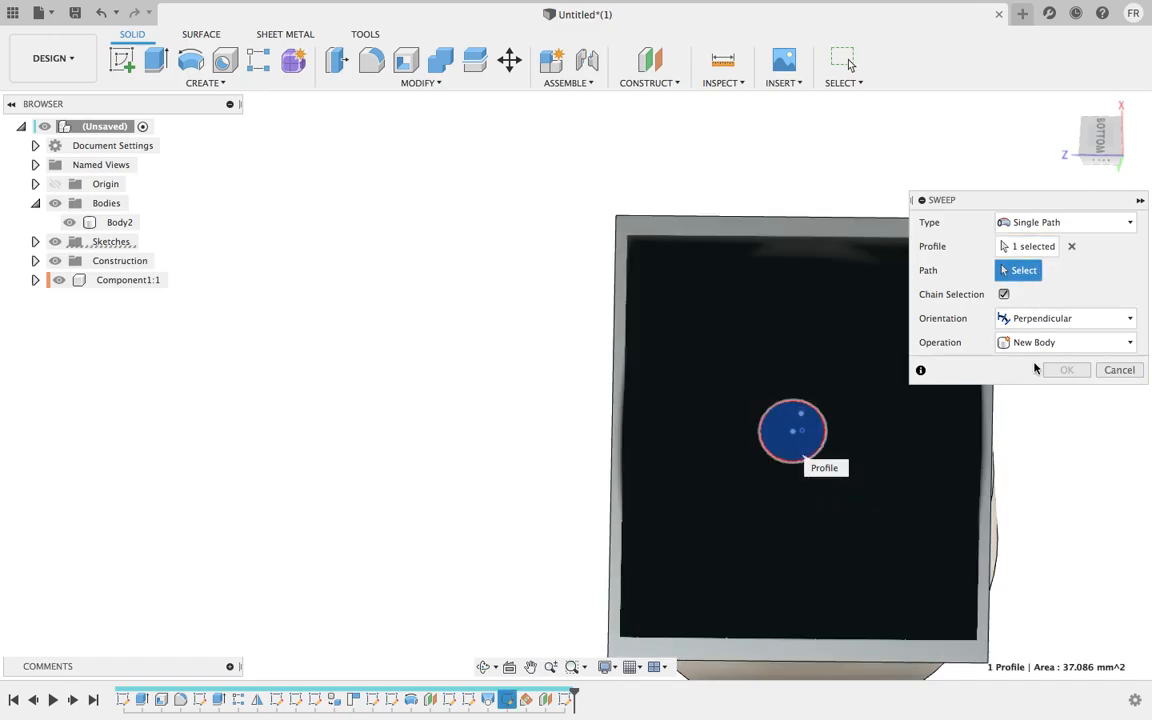
Sweep the circle along the short perpendicular line over its full distance of 1.00, joining the result to the body
shift+middle_drag(1039, 476, 913, 437)
scroll(893, 459, up, 5)
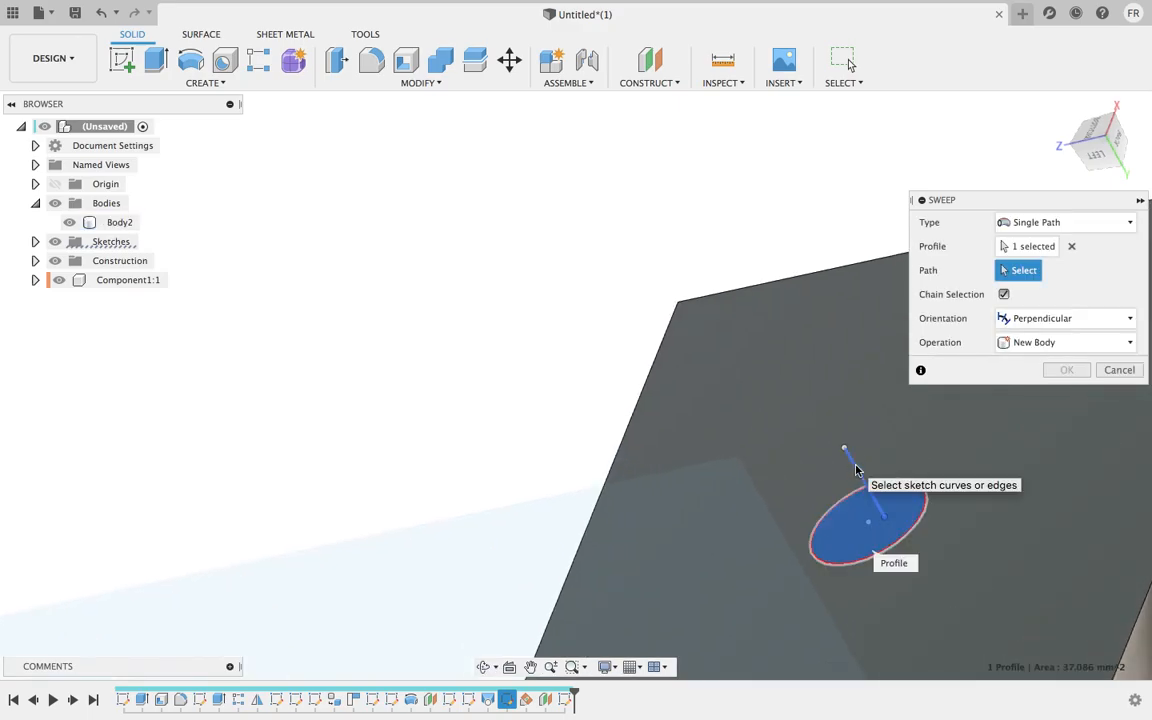
click(855, 470)
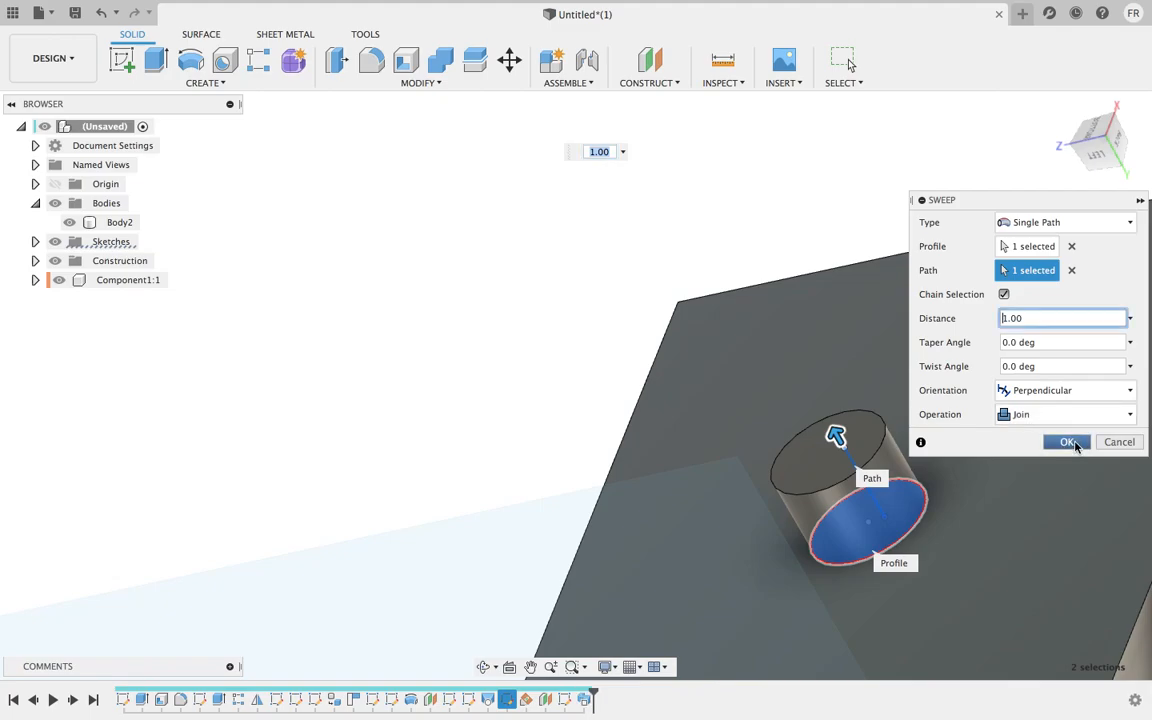
click(1068, 442)
Examine the swept cylinder on the rectangular face from the front and from the bottom
scroll(926, 405, down, 3)
shift+middle_drag(926, 405, 1062, 368)
scroll(1020, 350, down, 4)
middle_drag(902, 336, 509, 357)
scroll(697, 380, down, 1)
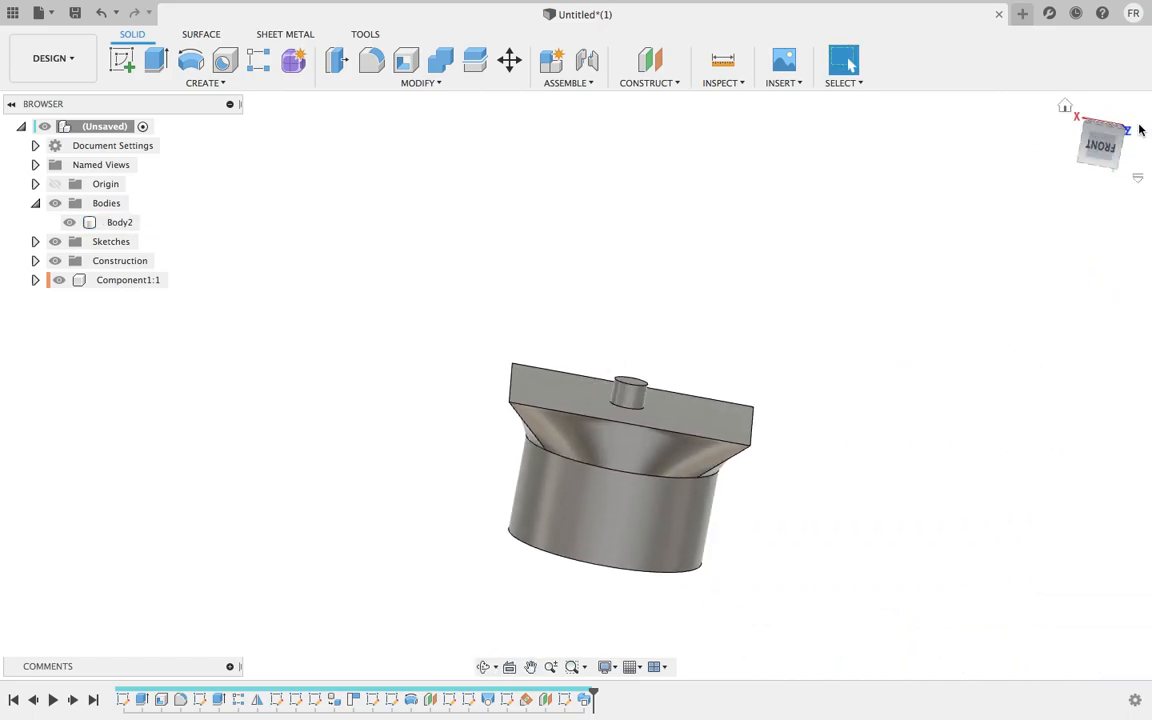
click(1099, 147)
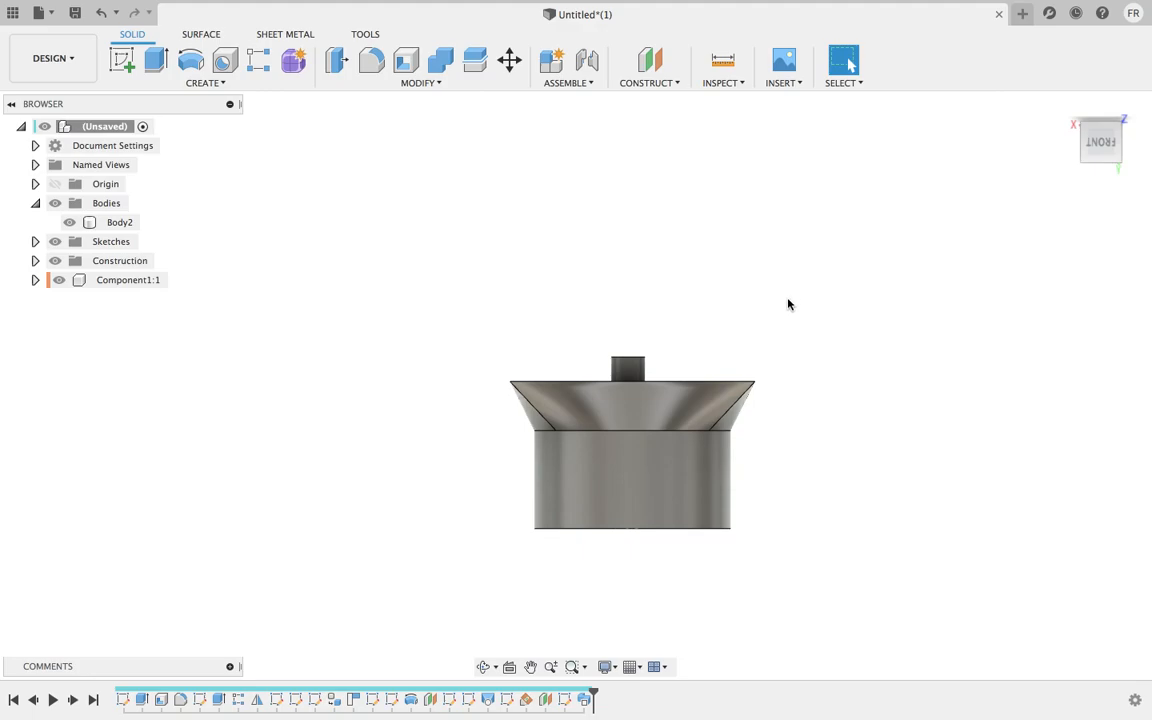
click(246, 87)
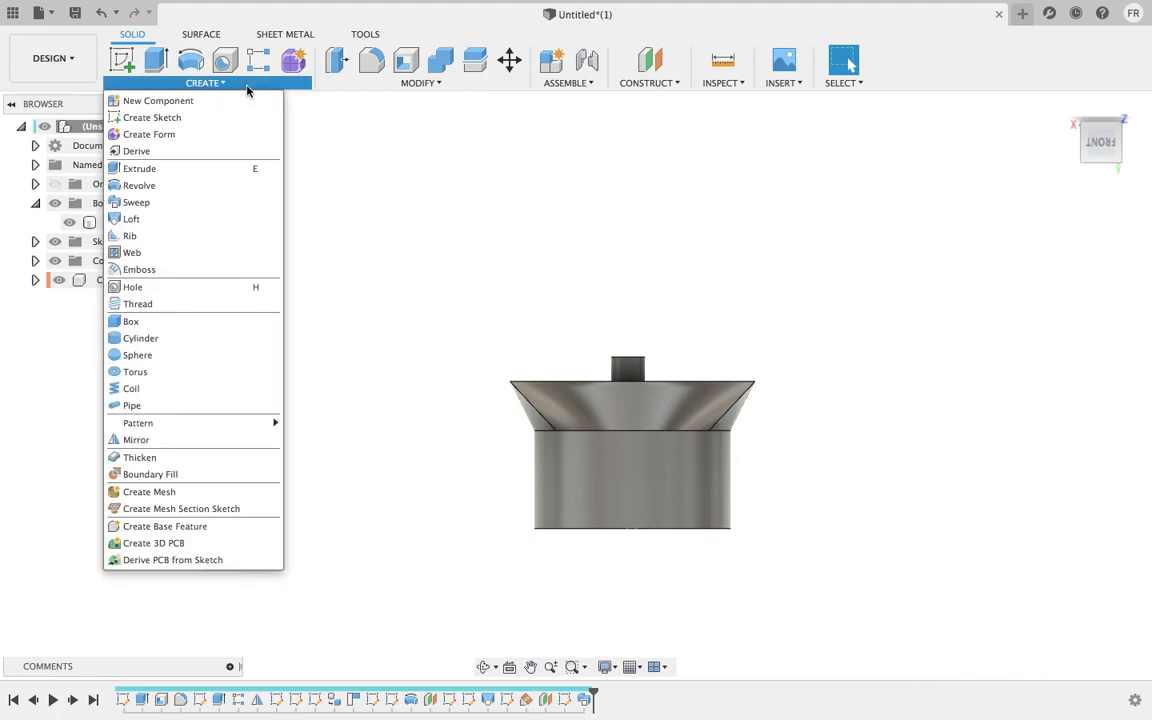
mouse_move(237, 428)
scroll(676, 312, down, 3)
shift+middle_drag(676, 314, 669, 417)
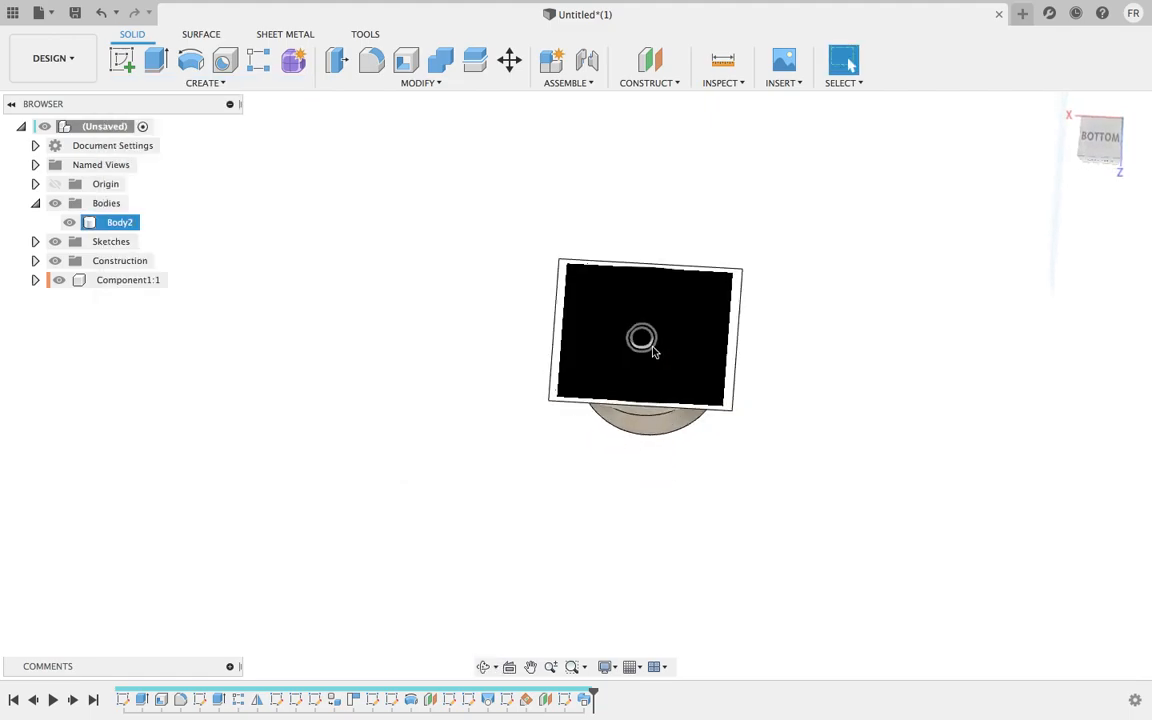
scroll(770, 325, up, 5)
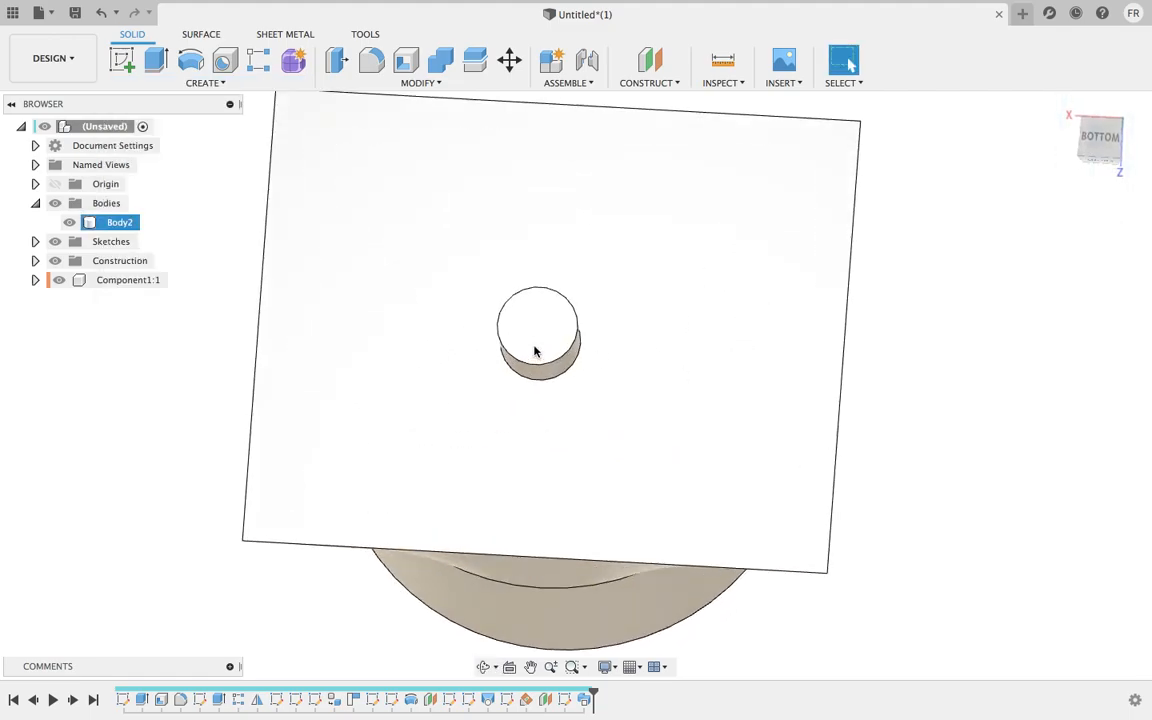
middle_drag(545, 352, 551, 316)
shift+middle_drag(611, 355, 617, 271)
scroll(637, 277, down, 4)
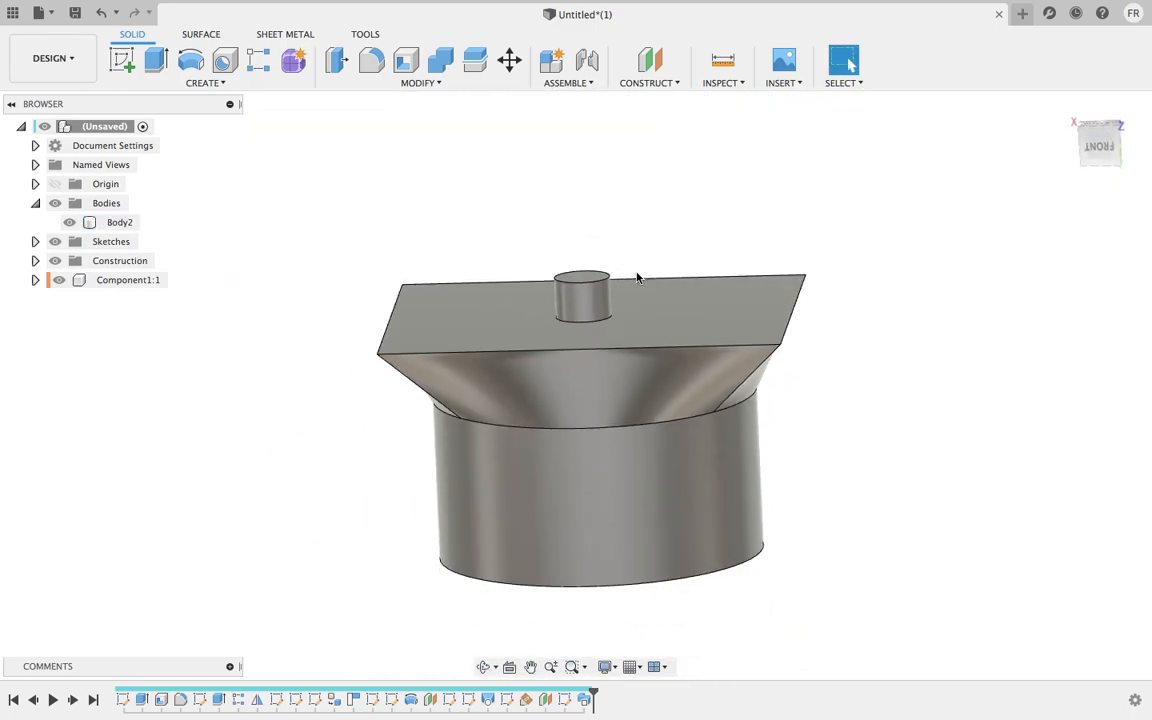
Start a Circular Pattern of type Features with the small swept cylinder as the object
click(204, 83)
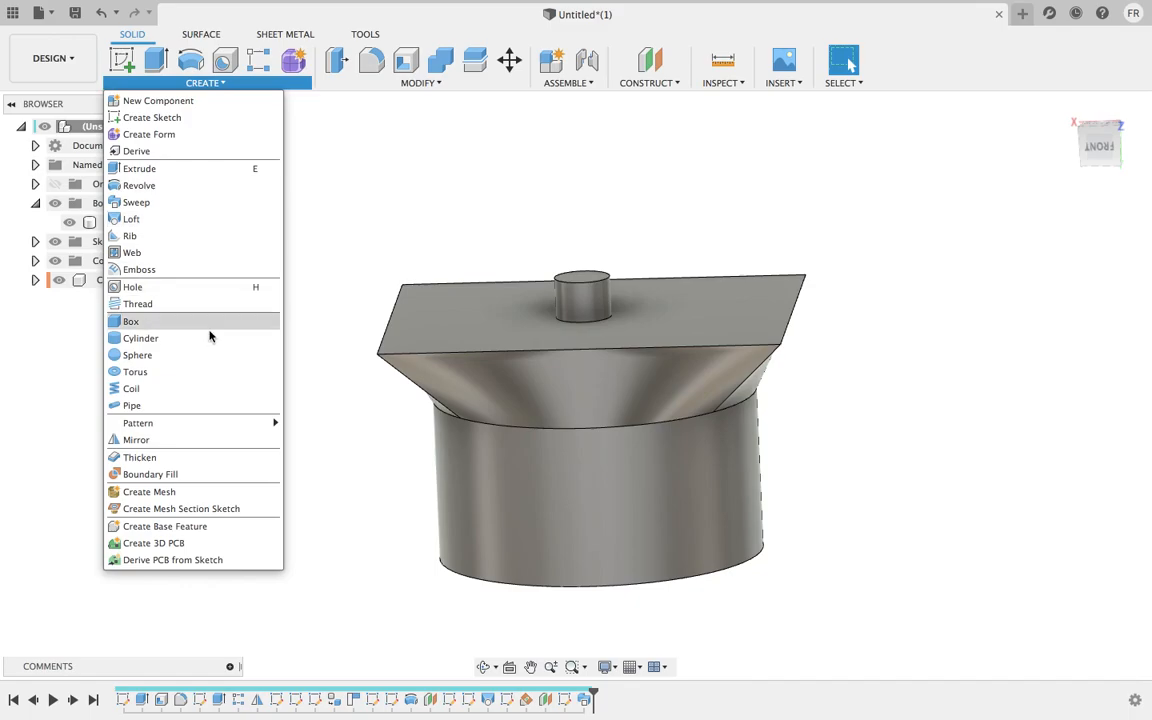
mouse_move(241, 431)
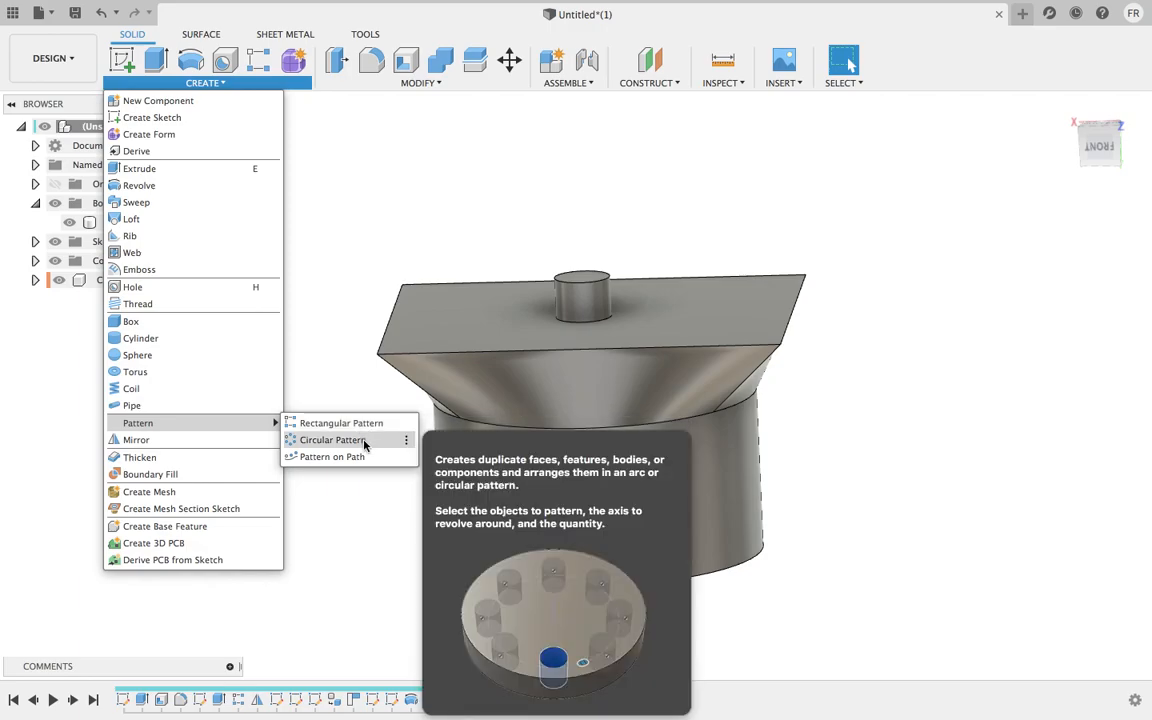
click(364, 442)
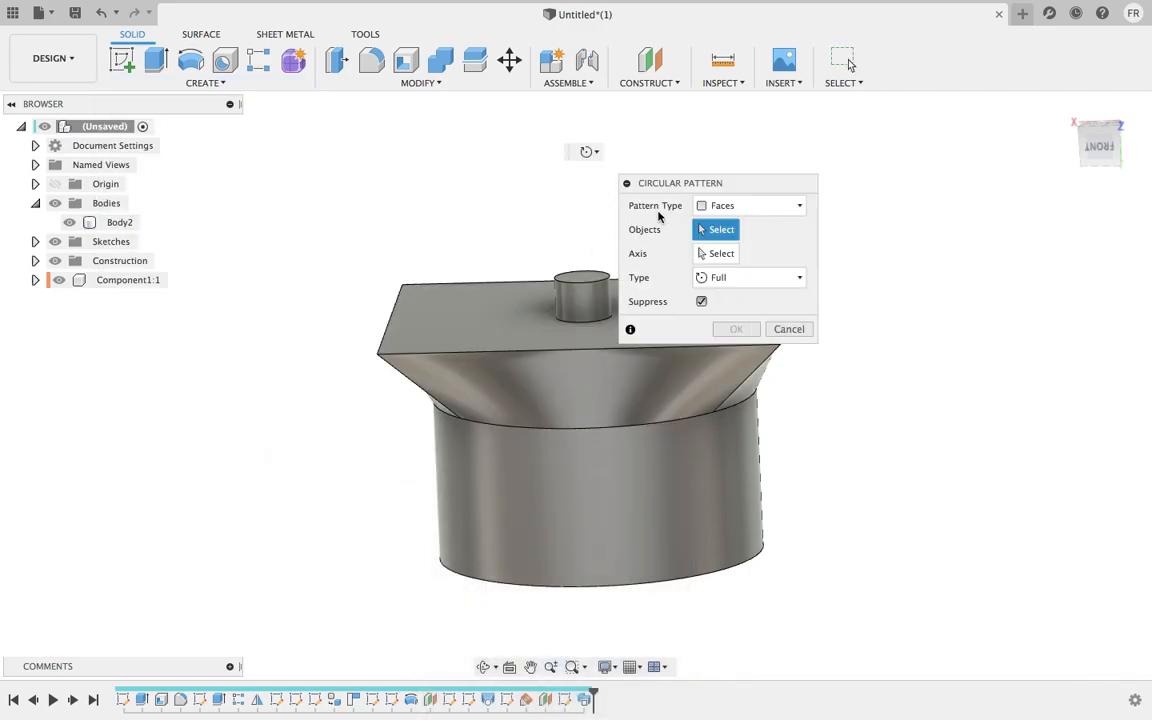
drag(743, 183, 866, 185)
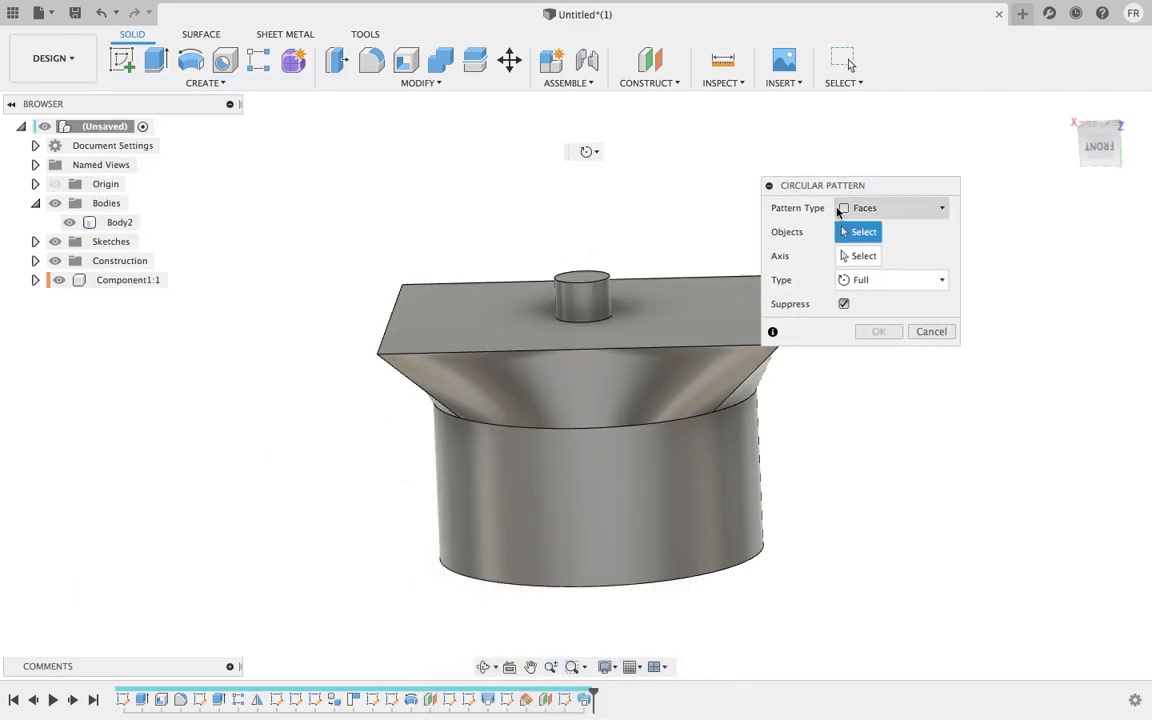
click(870, 209)
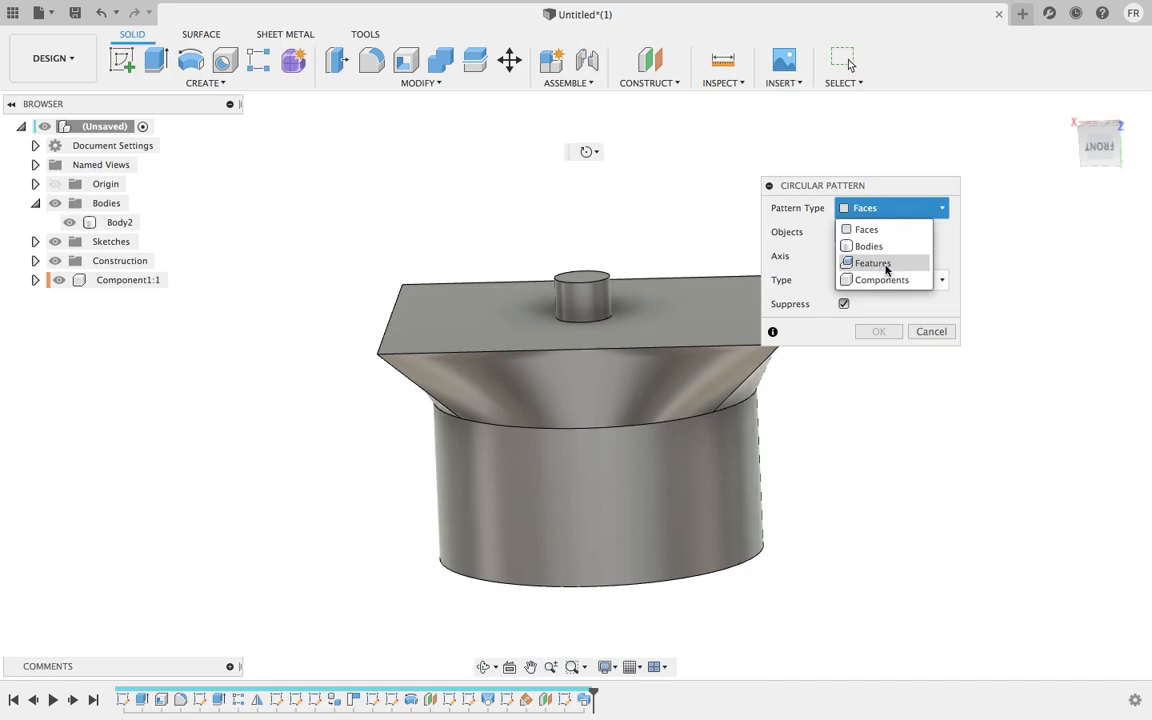
click(886, 264)
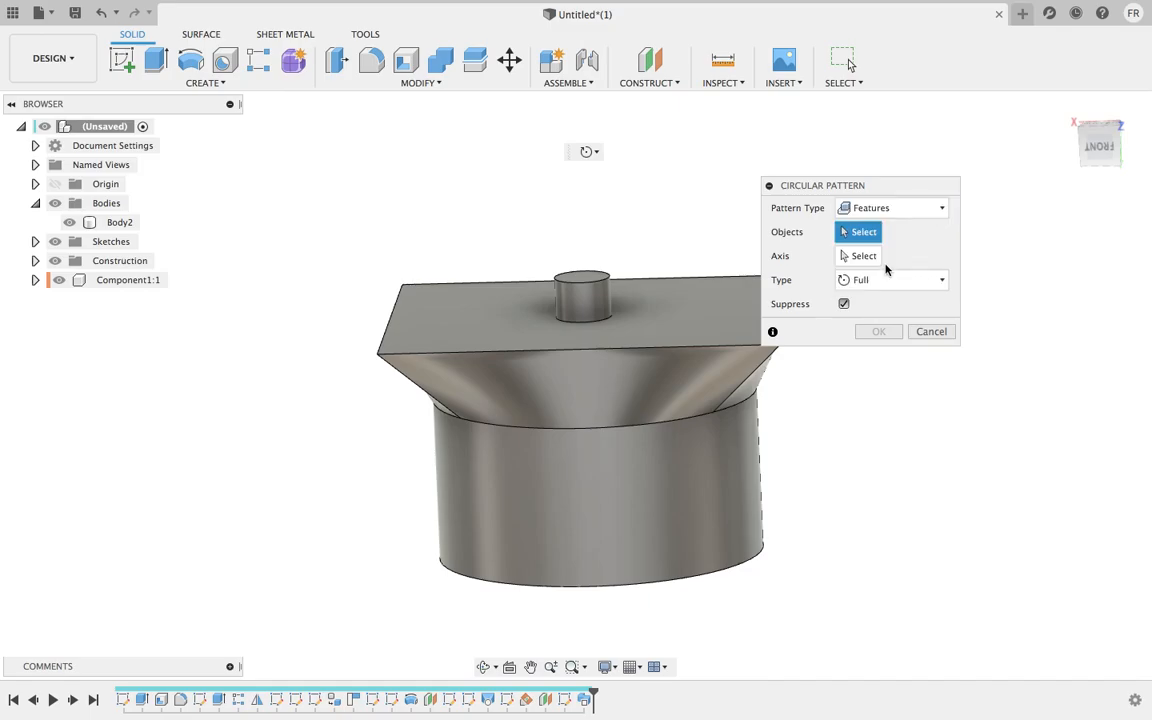
click(589, 300)
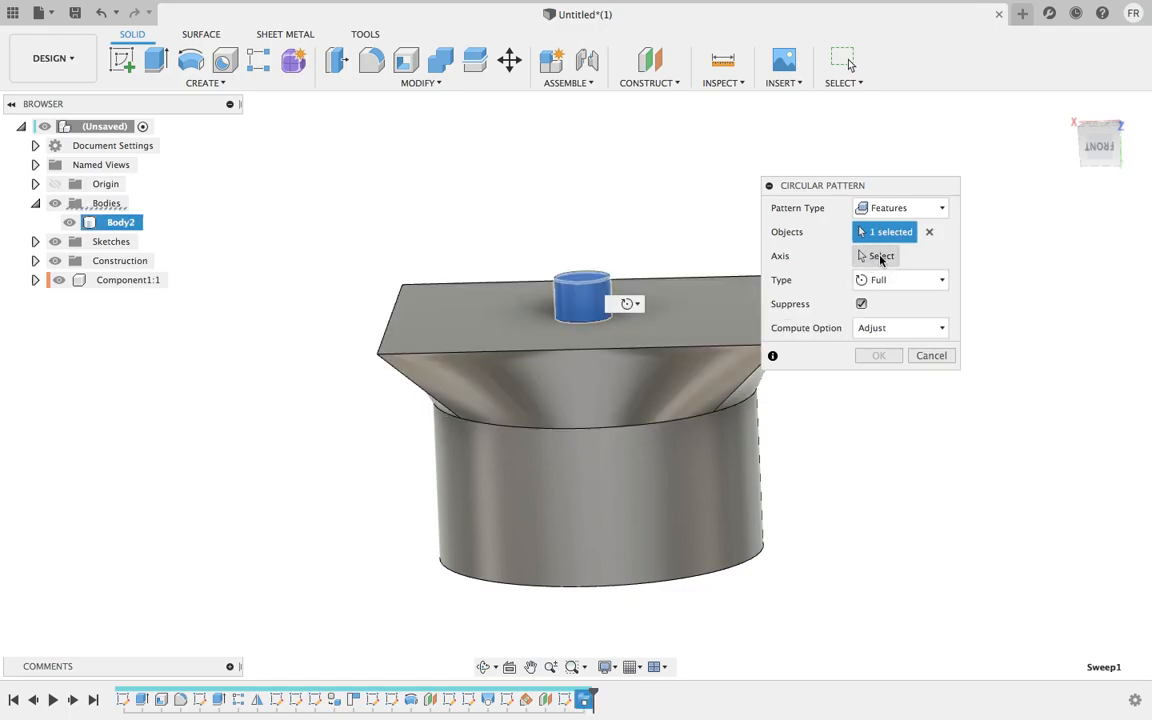
Define the pattern axis by the circular edge where the small cylinder meets the rectangular face
click(880, 259)
scroll(657, 237, down, 3)
shift+middle_drag(653, 199, 648, 288)
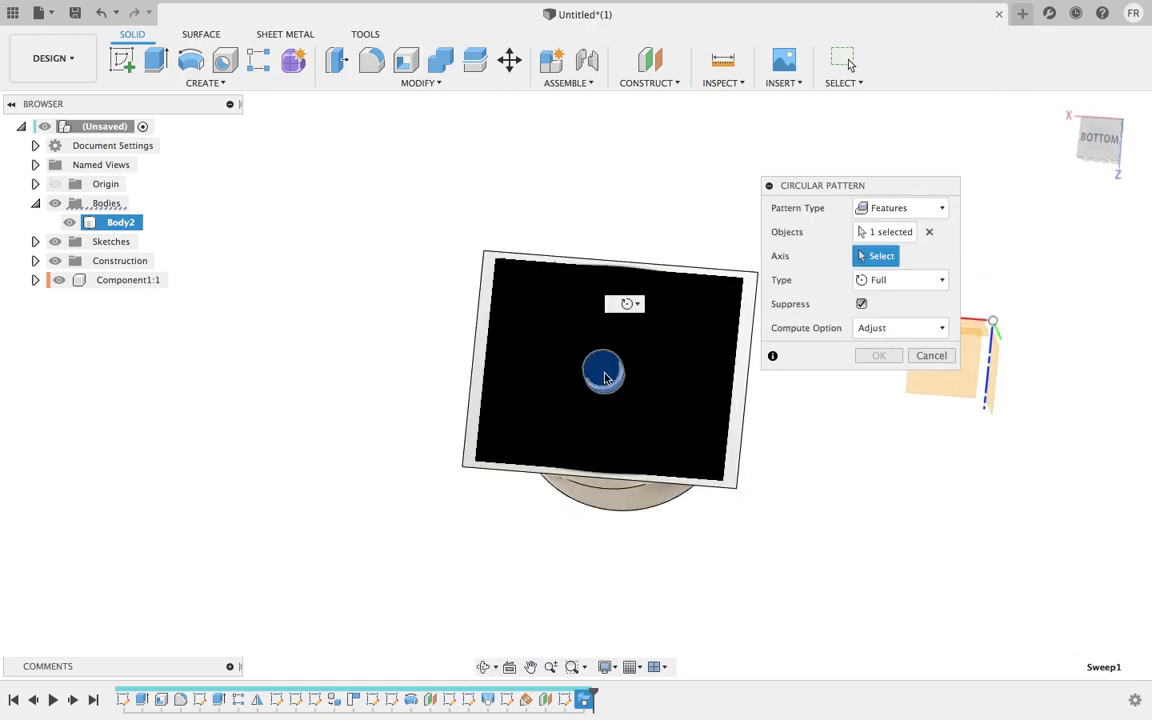
scroll(605, 378, up, 6)
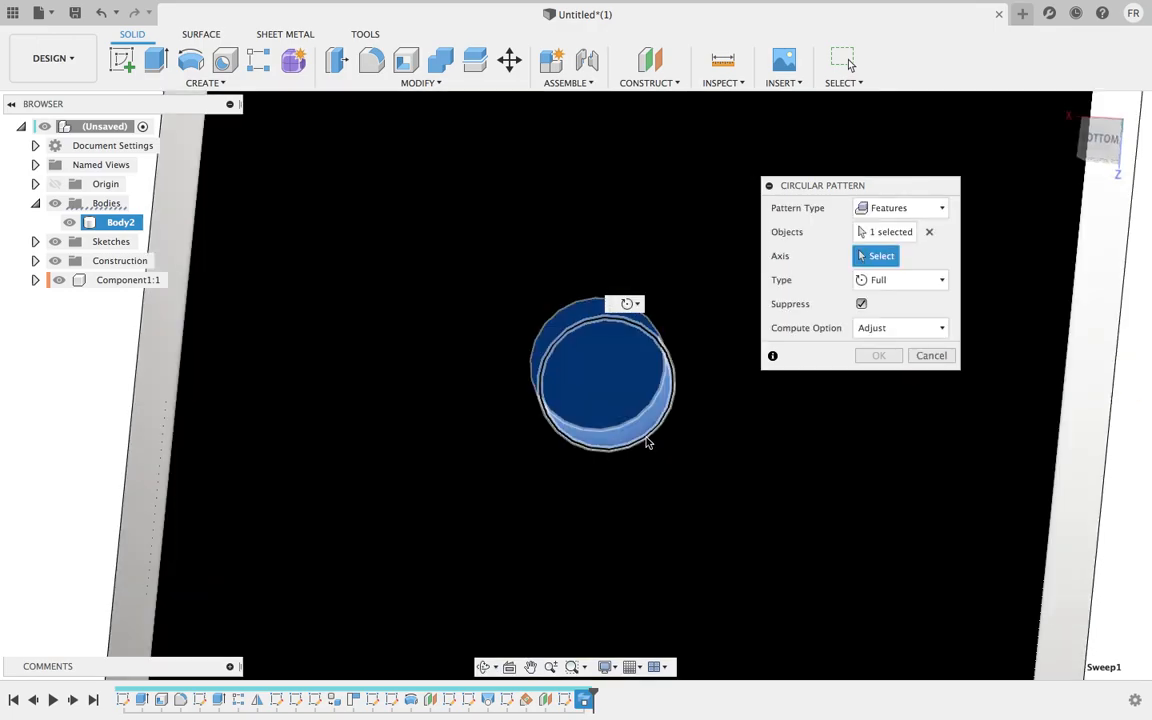
click(647, 443)
Set the circular pattern's quantity to 6
scroll(593, 325, down, 5)
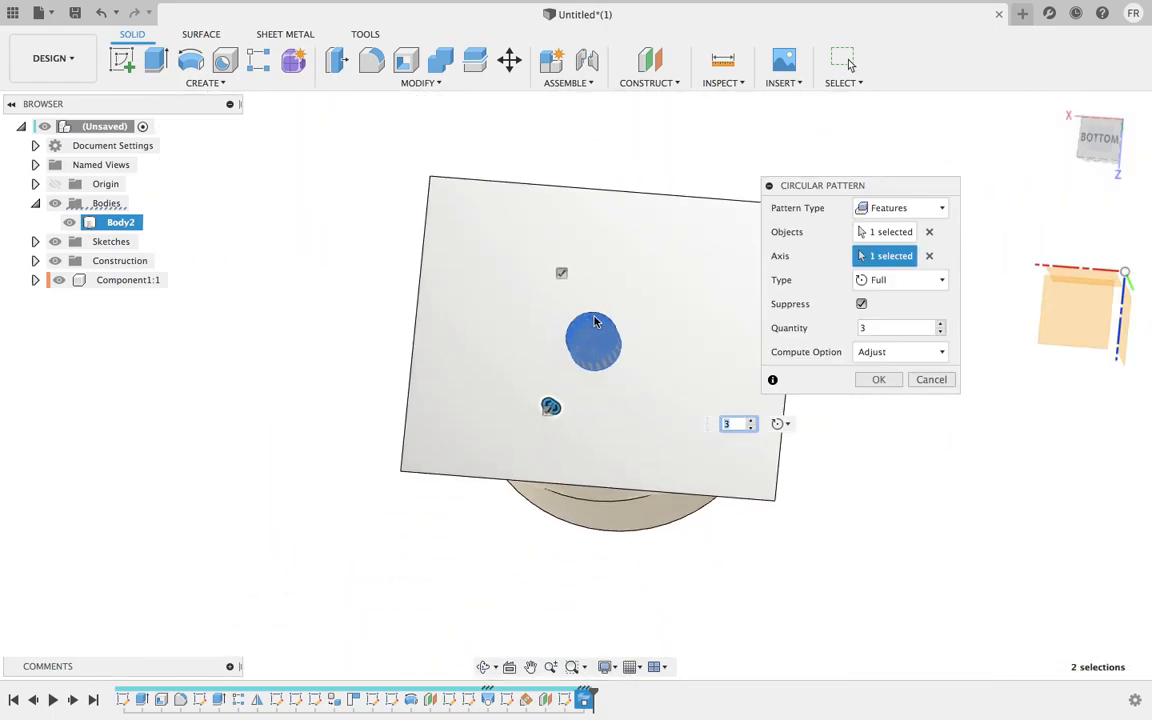
scroll(594, 339, up, 2)
text(2)
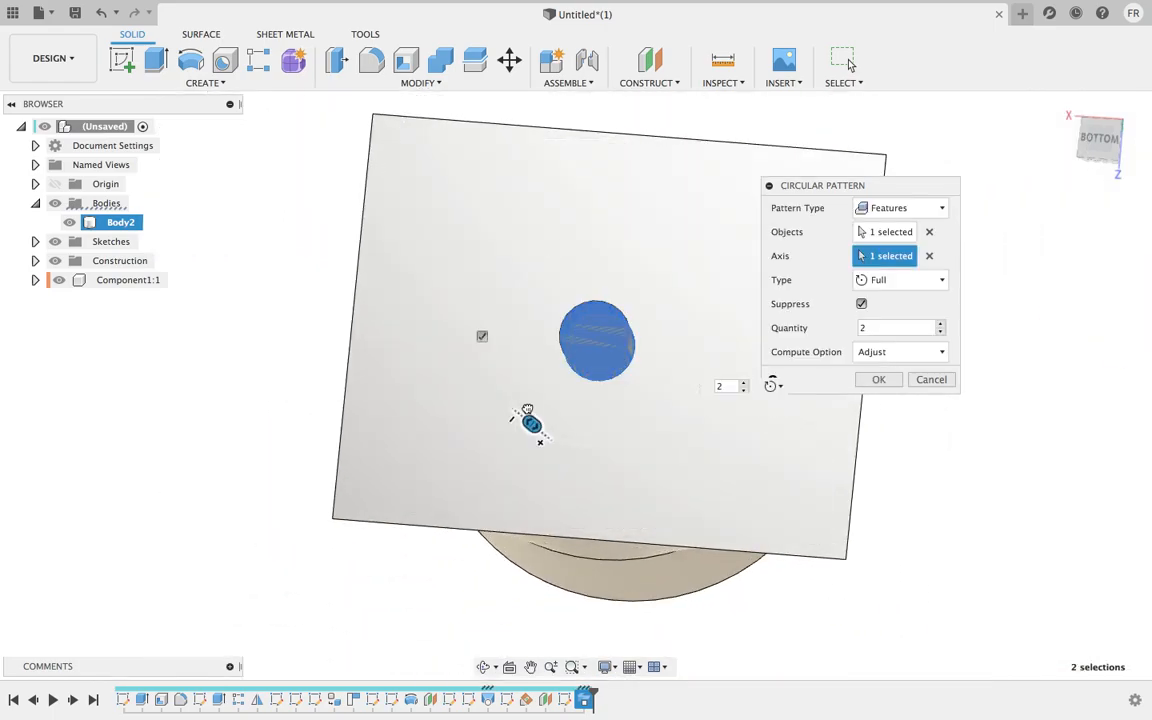
click(940, 325)
click(940, 325)
click(940, 325)
click(940, 325)
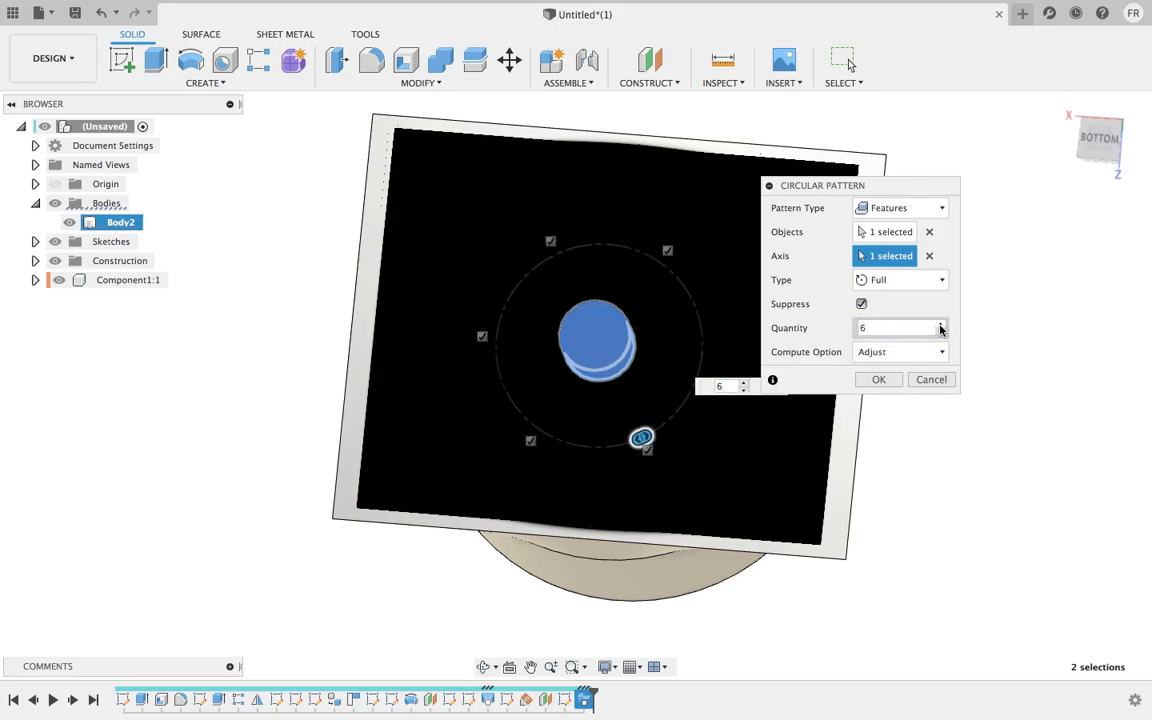
Raise the circular pattern's quantity to 10 and create the pattern of the small cylinder
click(940, 325)
click(940, 325)
click(940, 325)
click(940, 325)
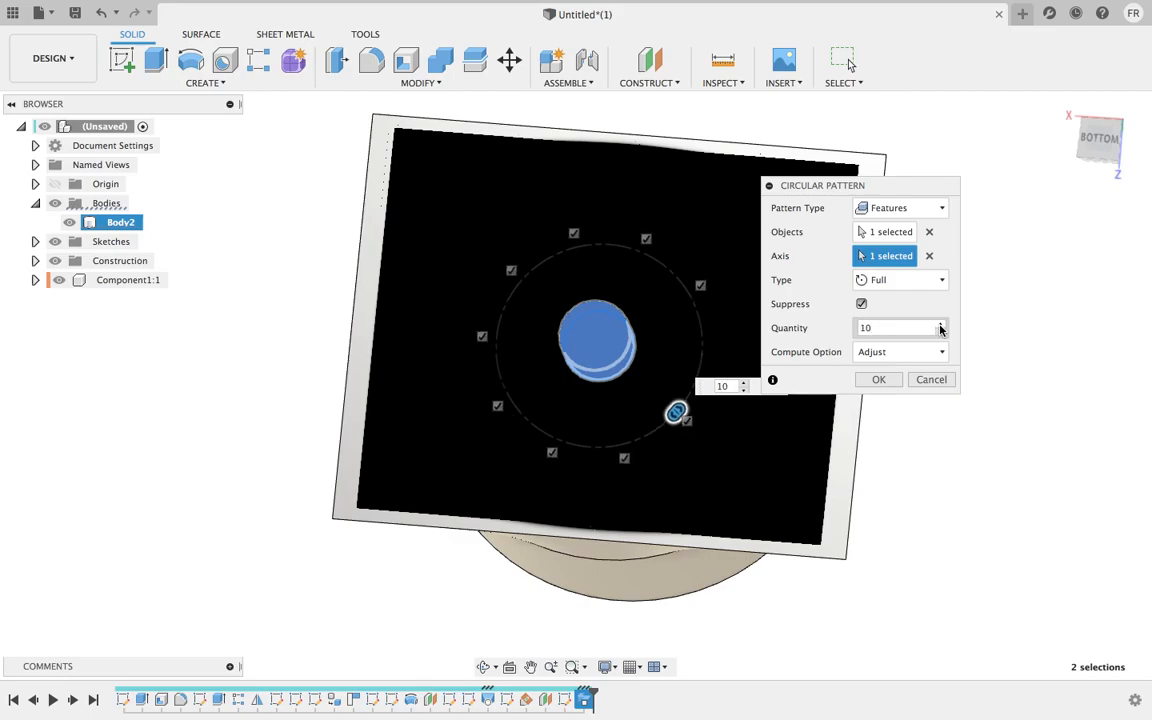
click(879, 381)
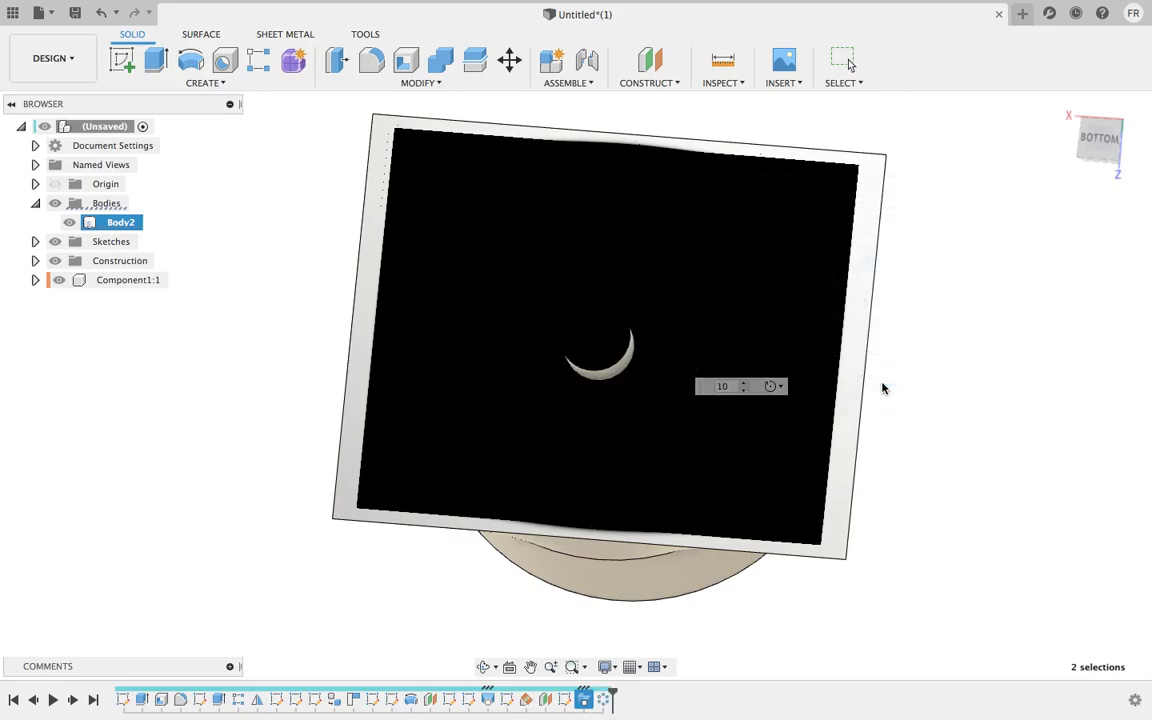
shift+middle_drag(935, 335, 751, 316)
scroll(719, 331, down, 4)
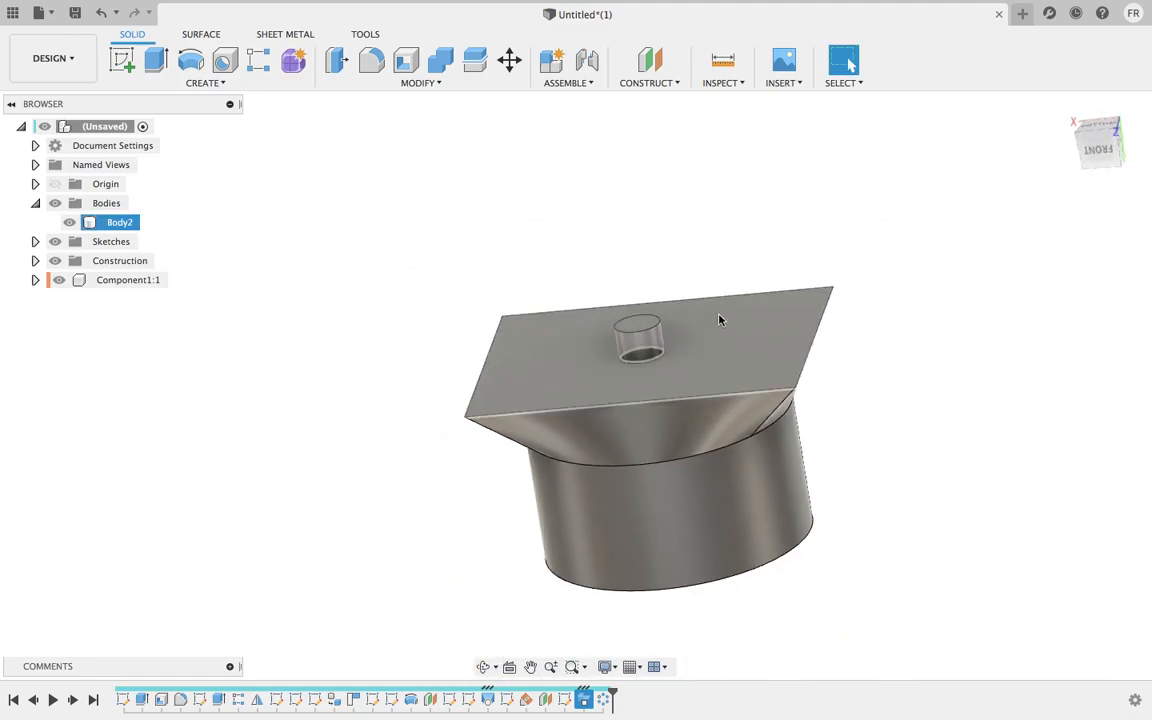
click(548, 600)
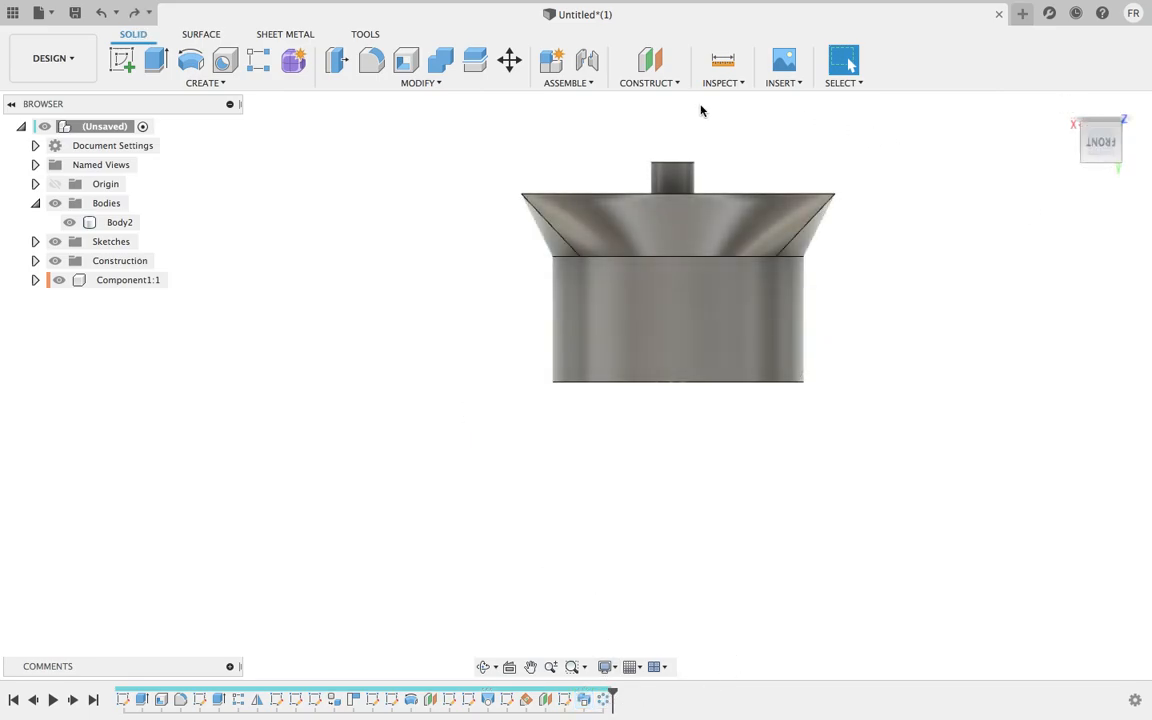
Start a Hole and place it near the centre of the large cylinder's flat circular end face
click(278, 86)
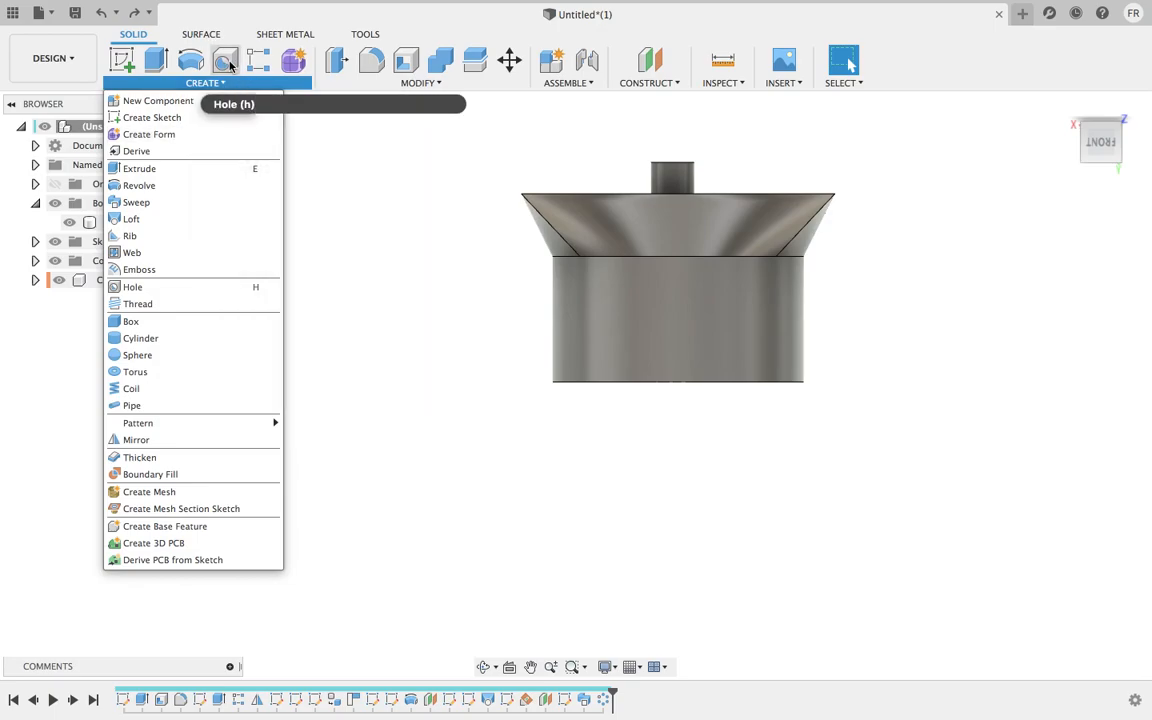
click(226, 62)
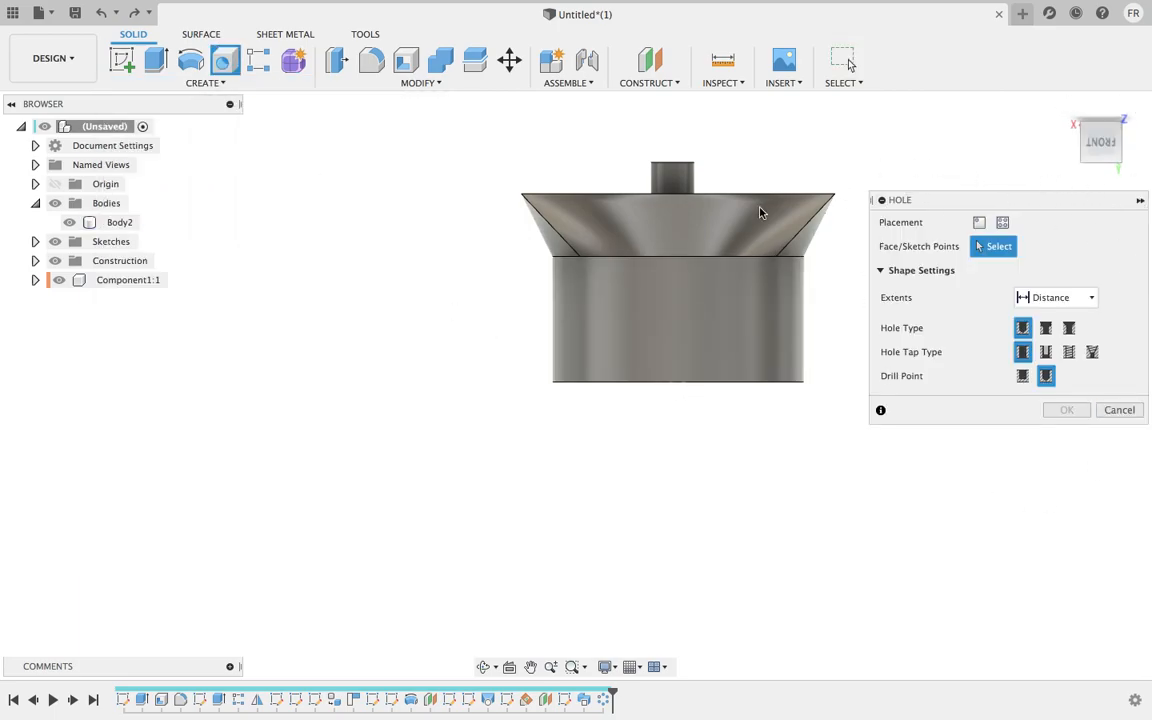
shift+middle_drag(738, 442, 746, 357)
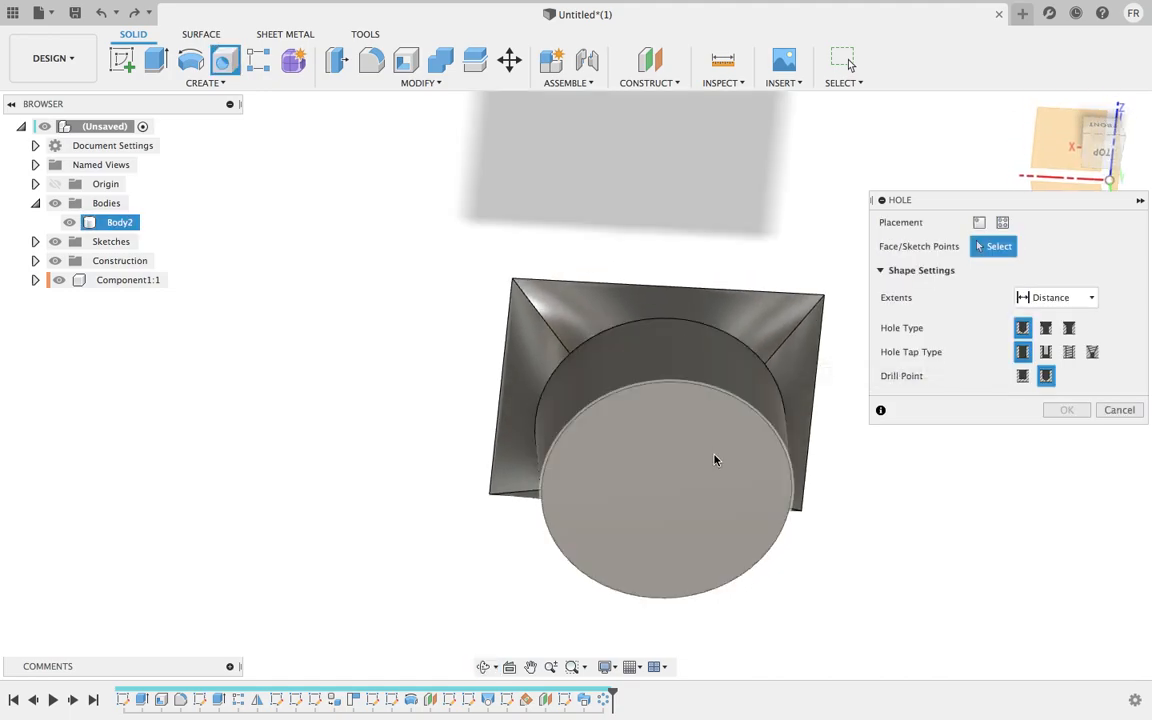
scroll(715, 460, up, 3)
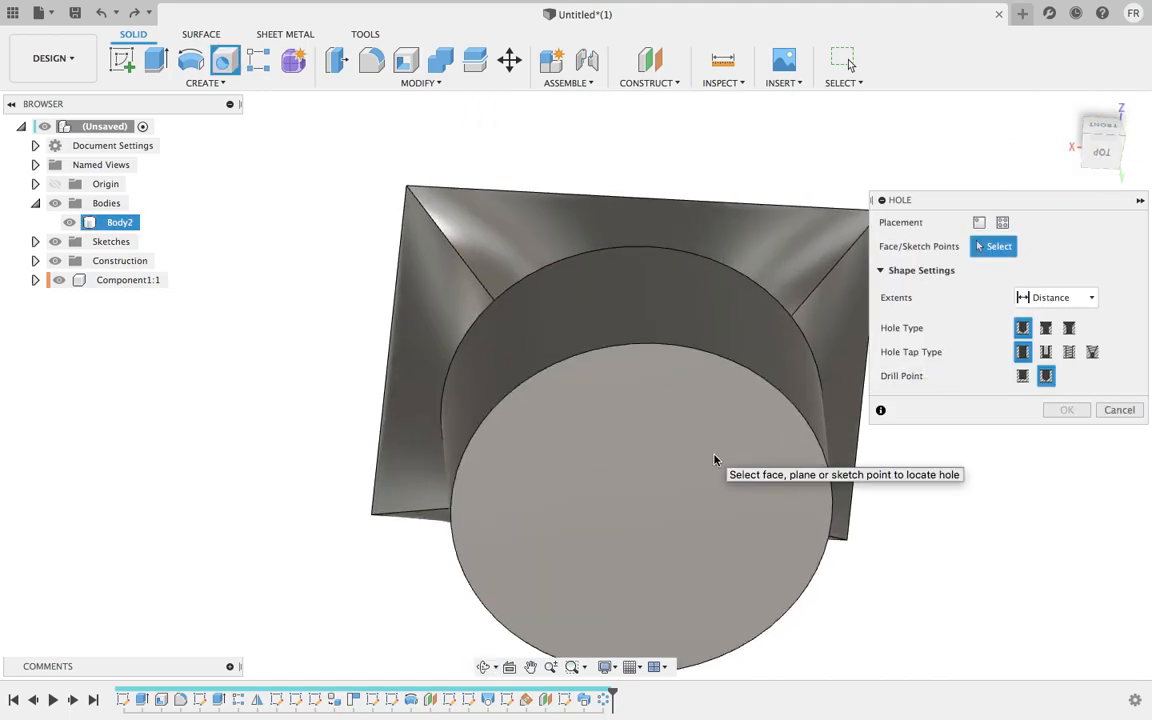
click(642, 515)
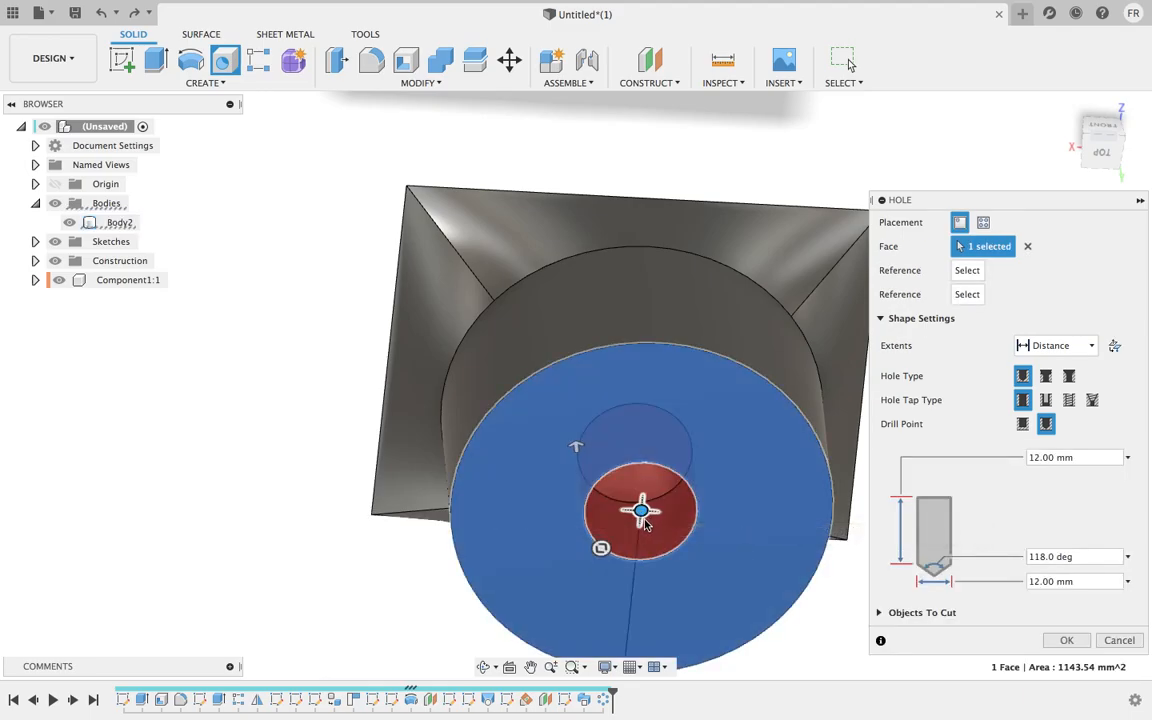
Enlarge the hole's diameter to 30 mm on the circular end face
click(602, 554)
drag(602, 557, 566, 603)
shift+middle_drag(676, 437, 668, 382)
click(553, 498)
mouse_move(553, 498)
mouse_down()
mouse_move(537, 518)
mouse_move(548, 512)
mouse_up()
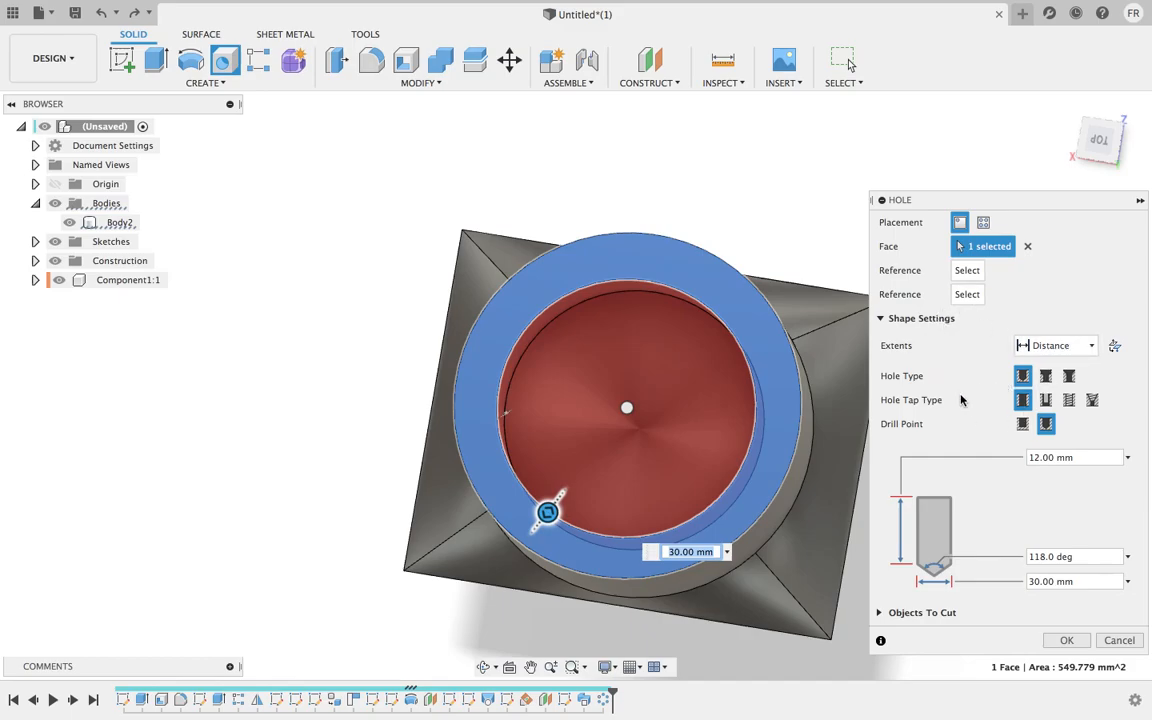
Try the counterbore and countersink hole types and return to the simple hole type
click(1047, 378)
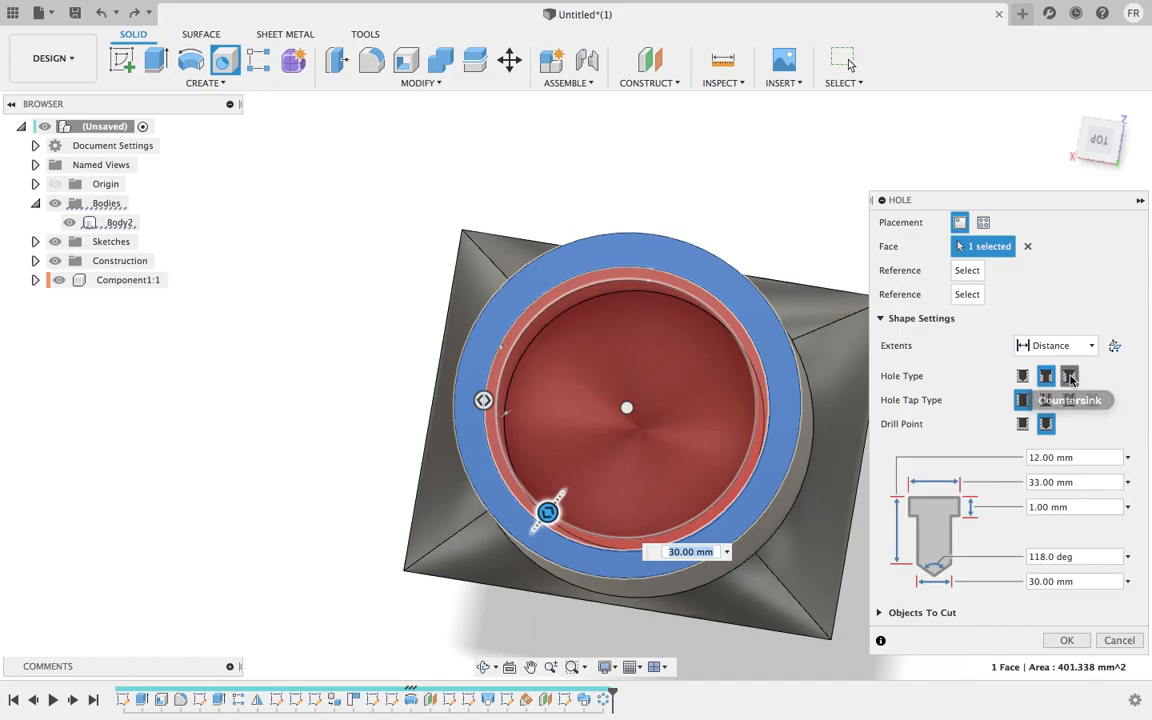
click(1069, 376)
click(1023, 377)
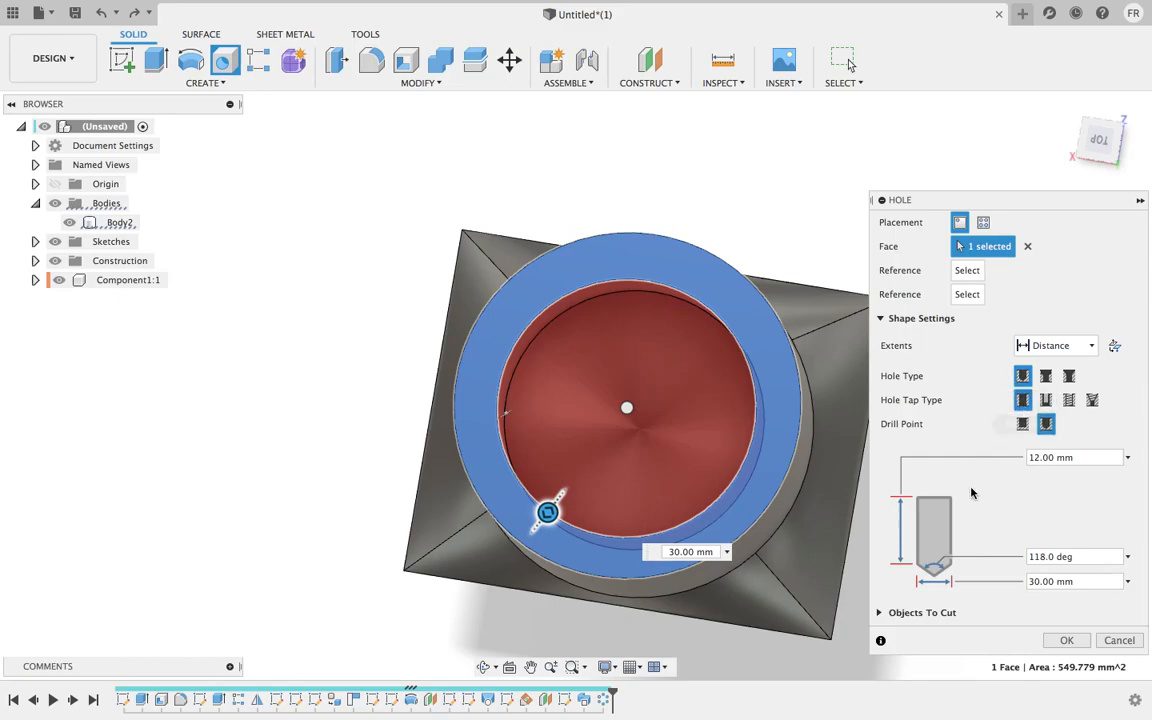
Give the hole a flat drill point and create it with a 12 mm depth
click(1023, 425)
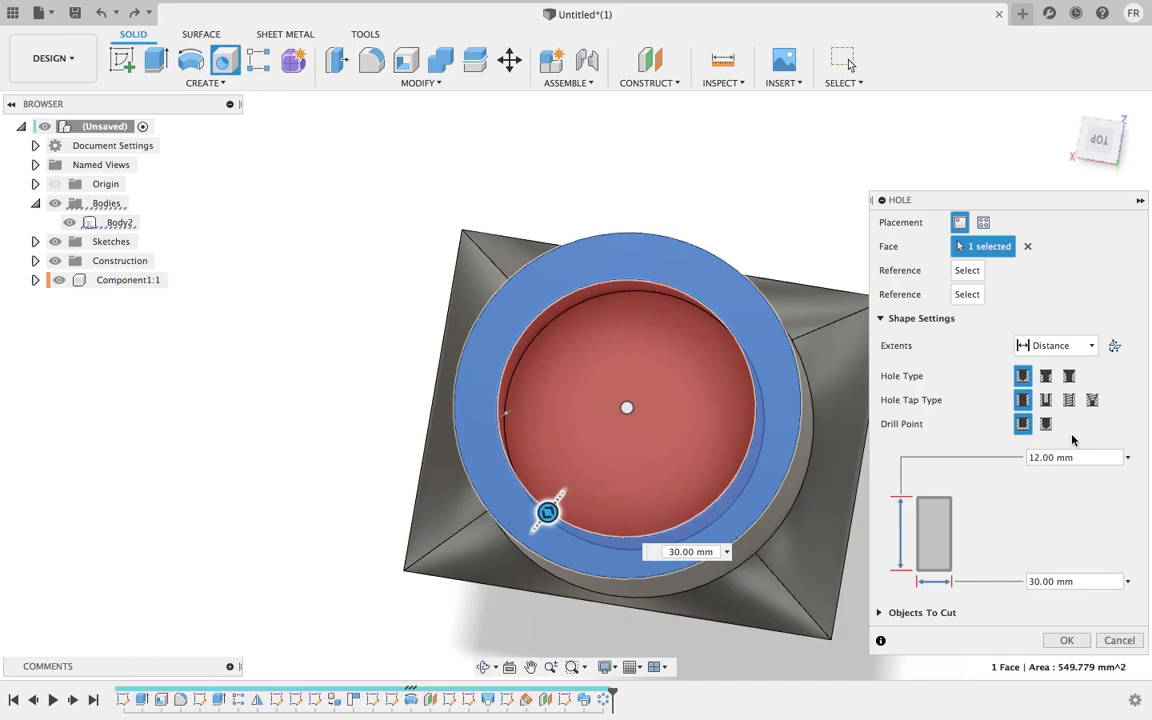
click(1066, 641)
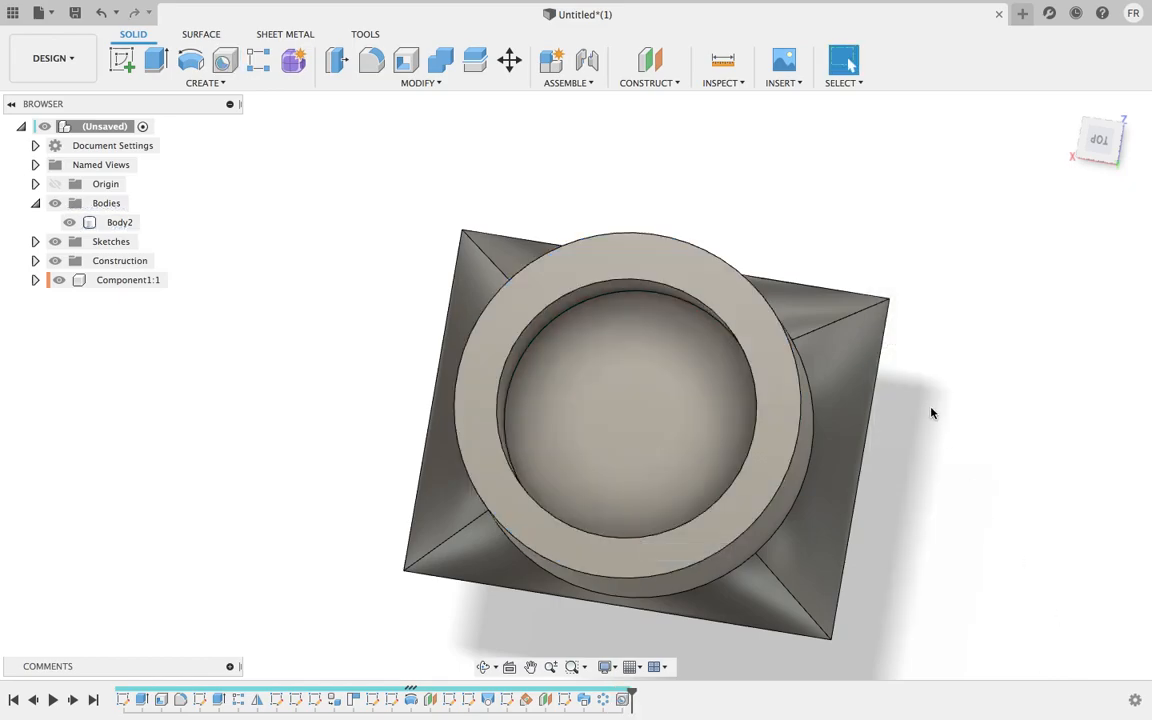
shift+middle_drag(931, 409, 861, 540)
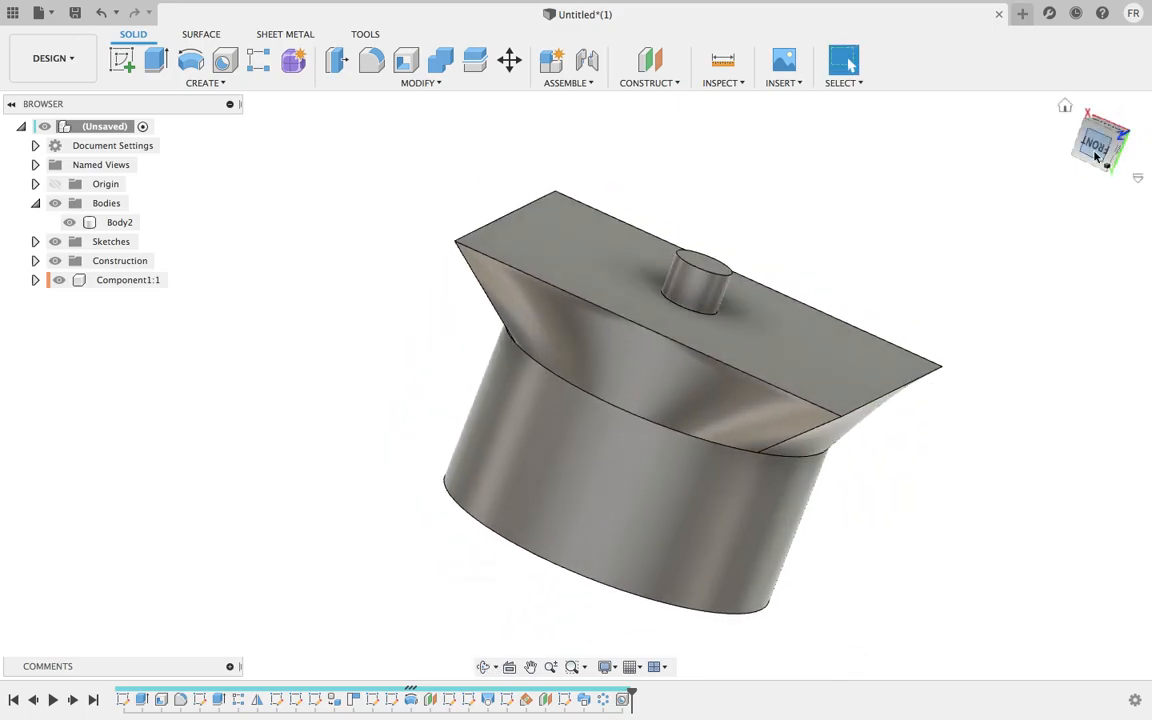
Move the block component with the cut corners closer, beside the lofted body
click(1095, 150)
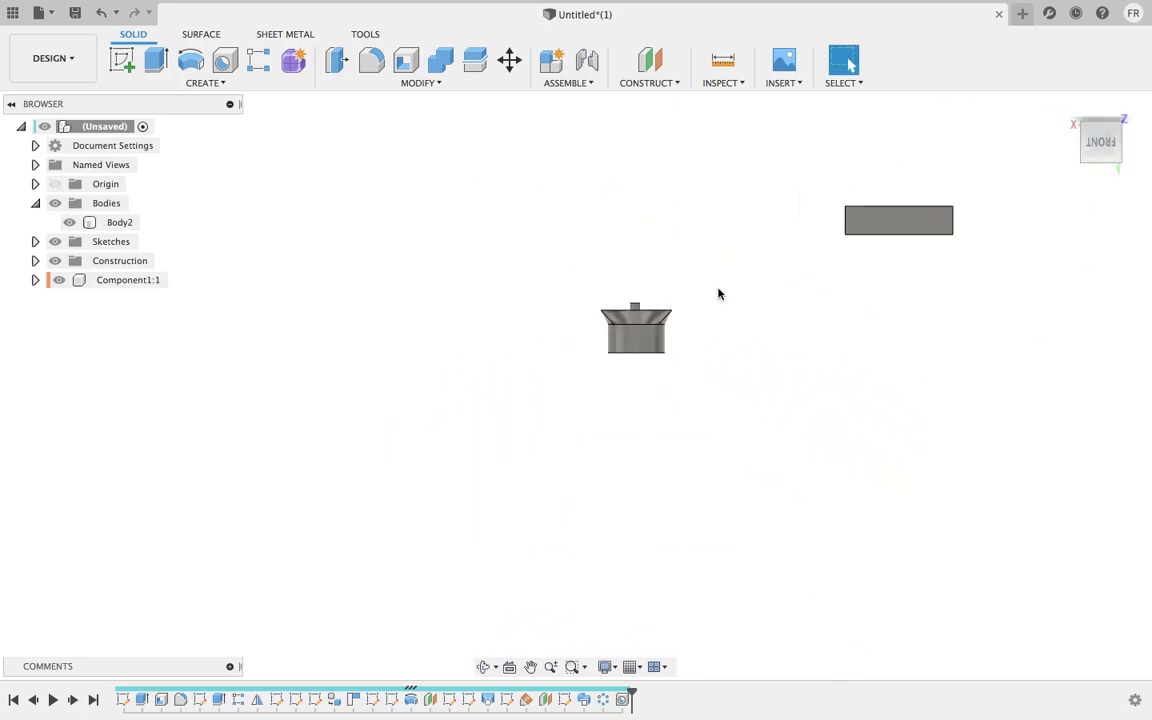
middle_drag(879, 231, 794, 330)
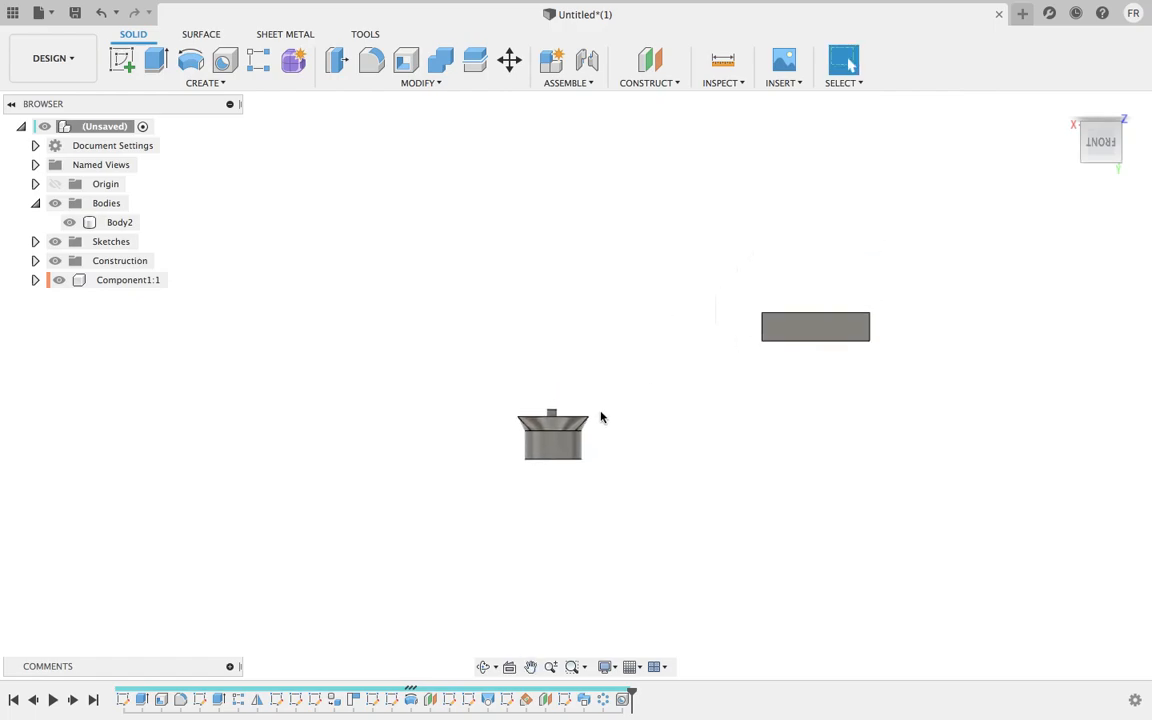
shift+middle_drag(754, 381, 723, 424)
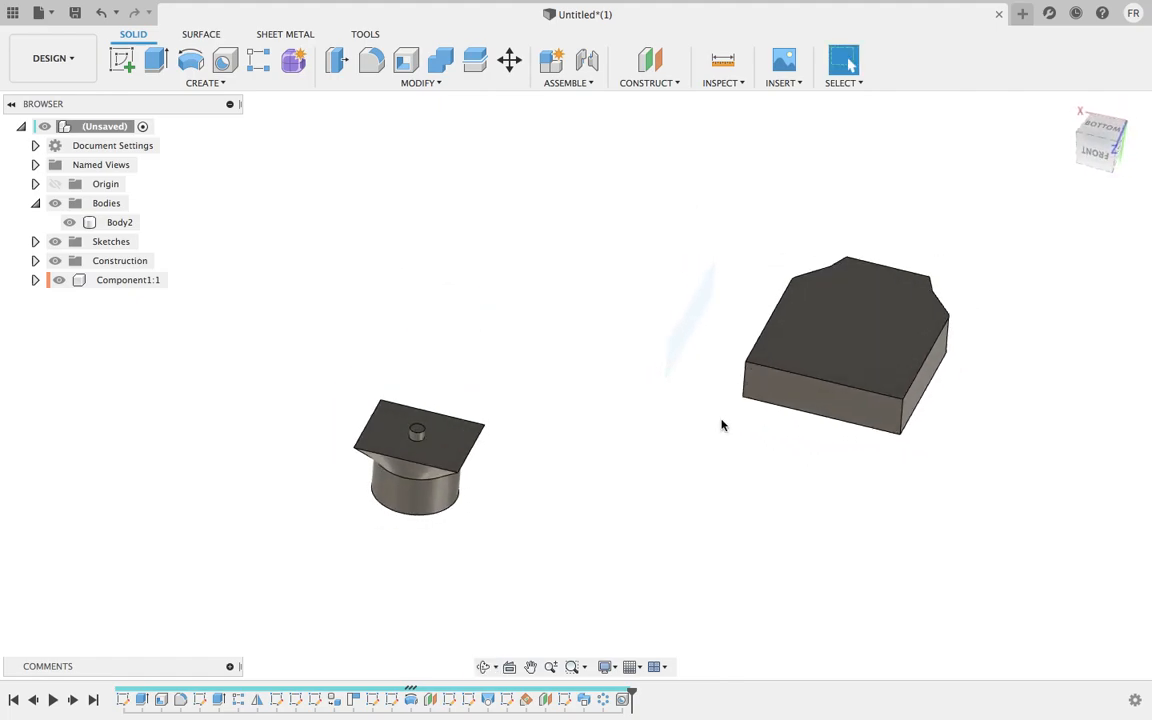
click(859, 306)
drag(859, 306, 623, 455)
shift+middle_drag(623, 455, 636, 415)
scroll(629, 440, up, 1)
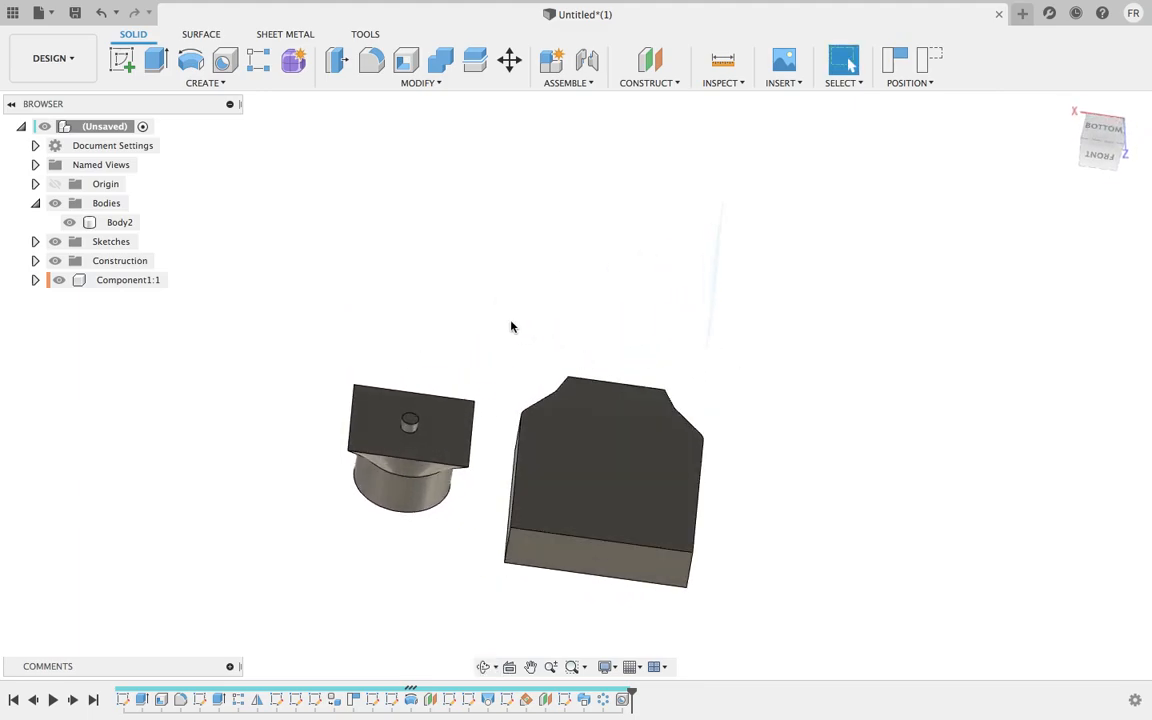
click(1104, 165)
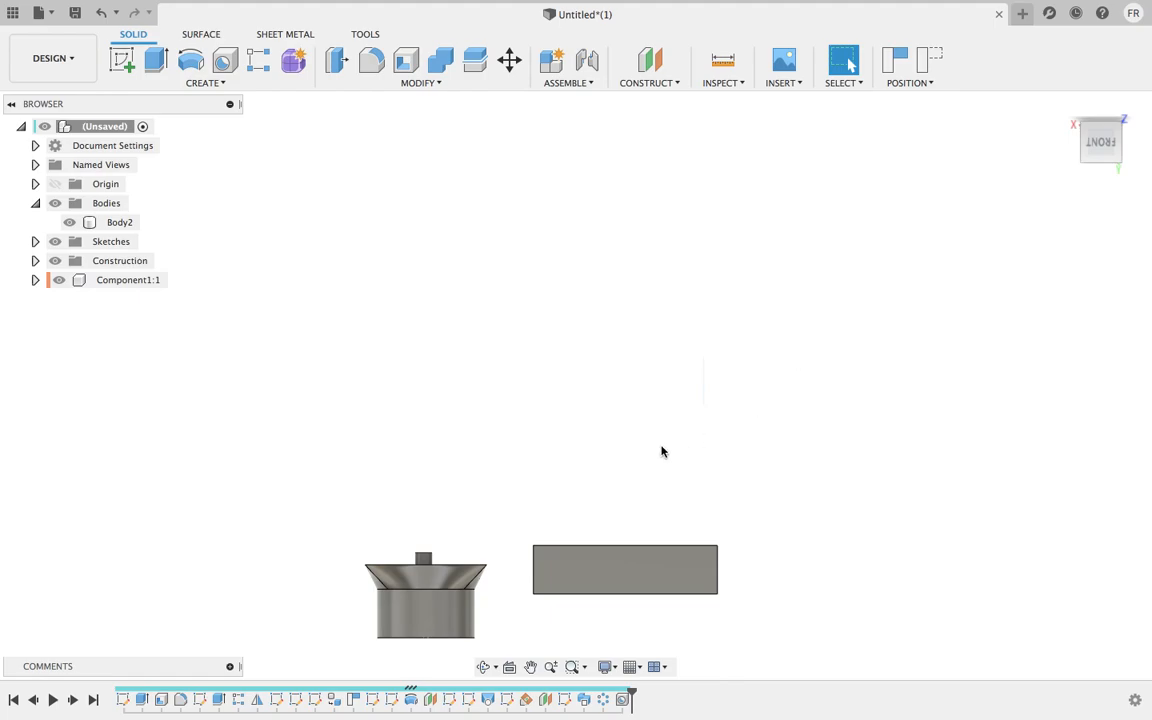
scroll(661, 452, down, 2)
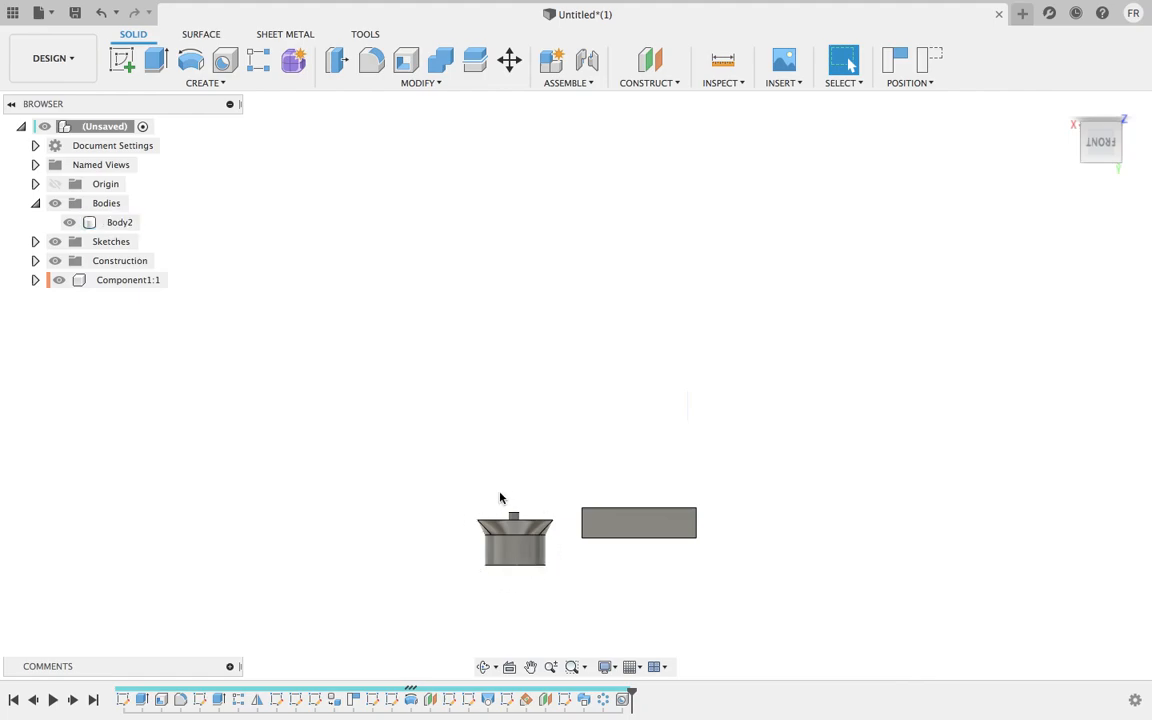
shift+middle_drag(720, 432, 674, 414)
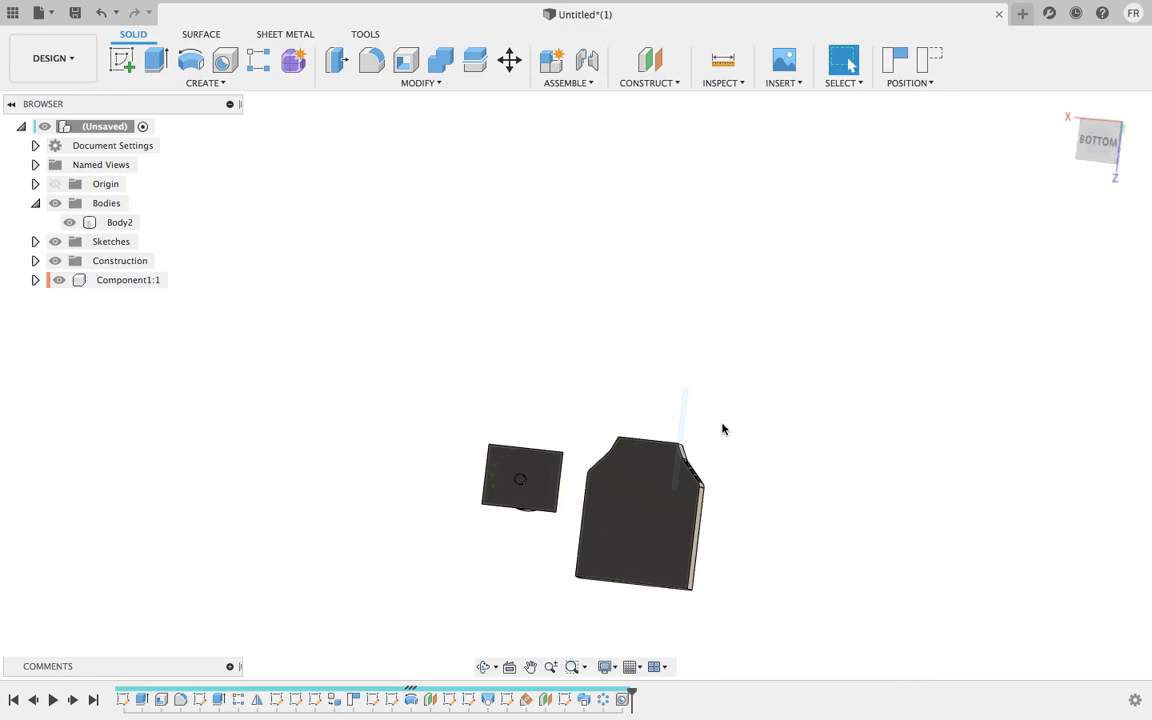